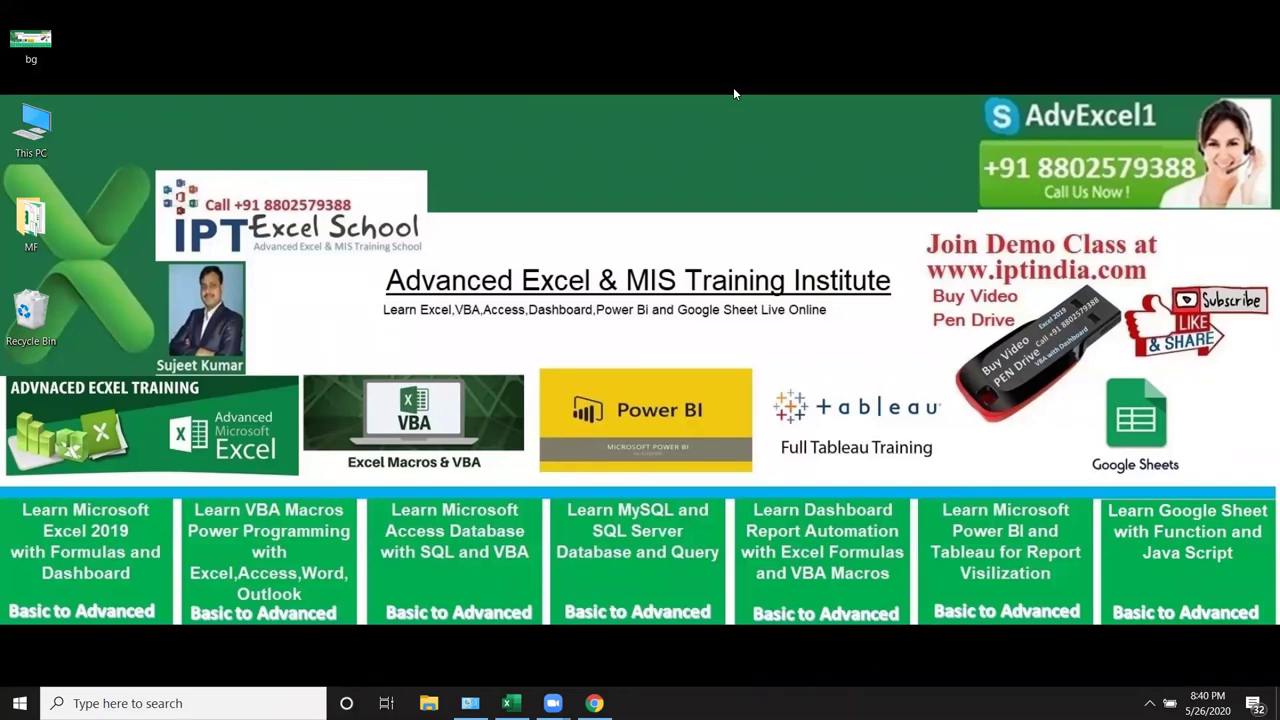
Start a From Workbook import in Excel and pick the DataP workbook from Documents
click(510, 703)
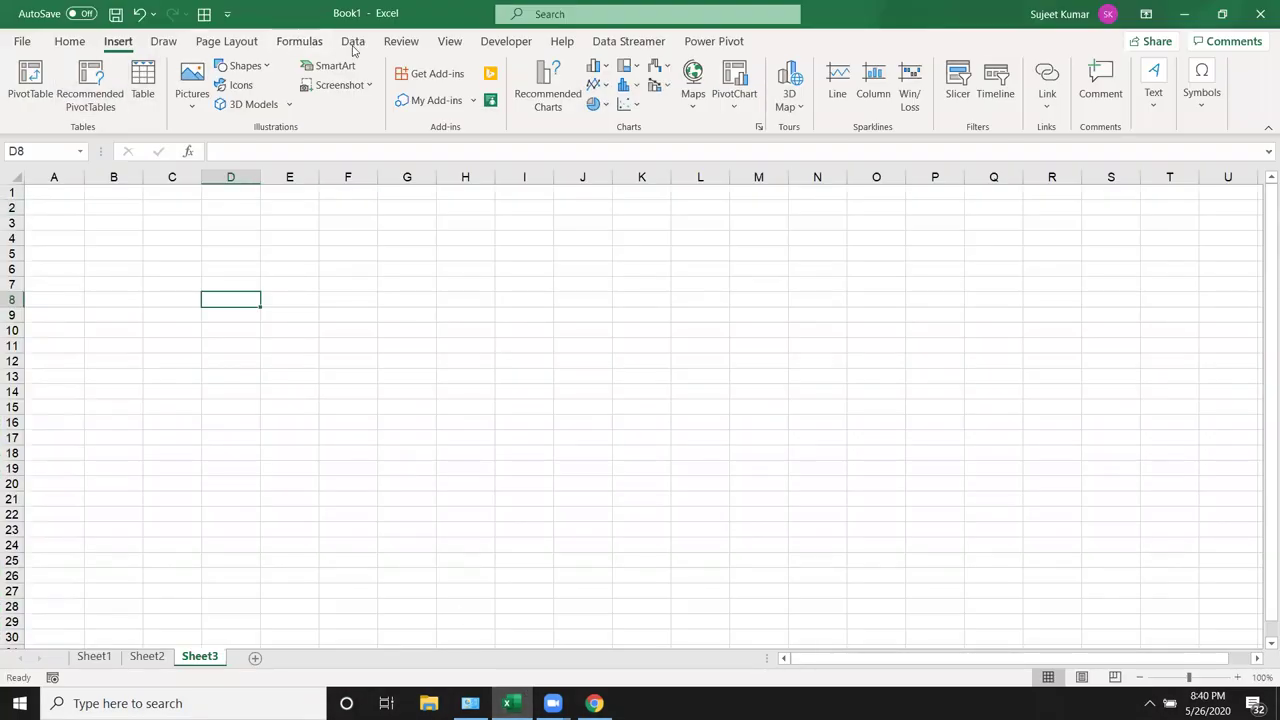
click(352, 42)
click(18, 105)
mouse_move(73, 136)
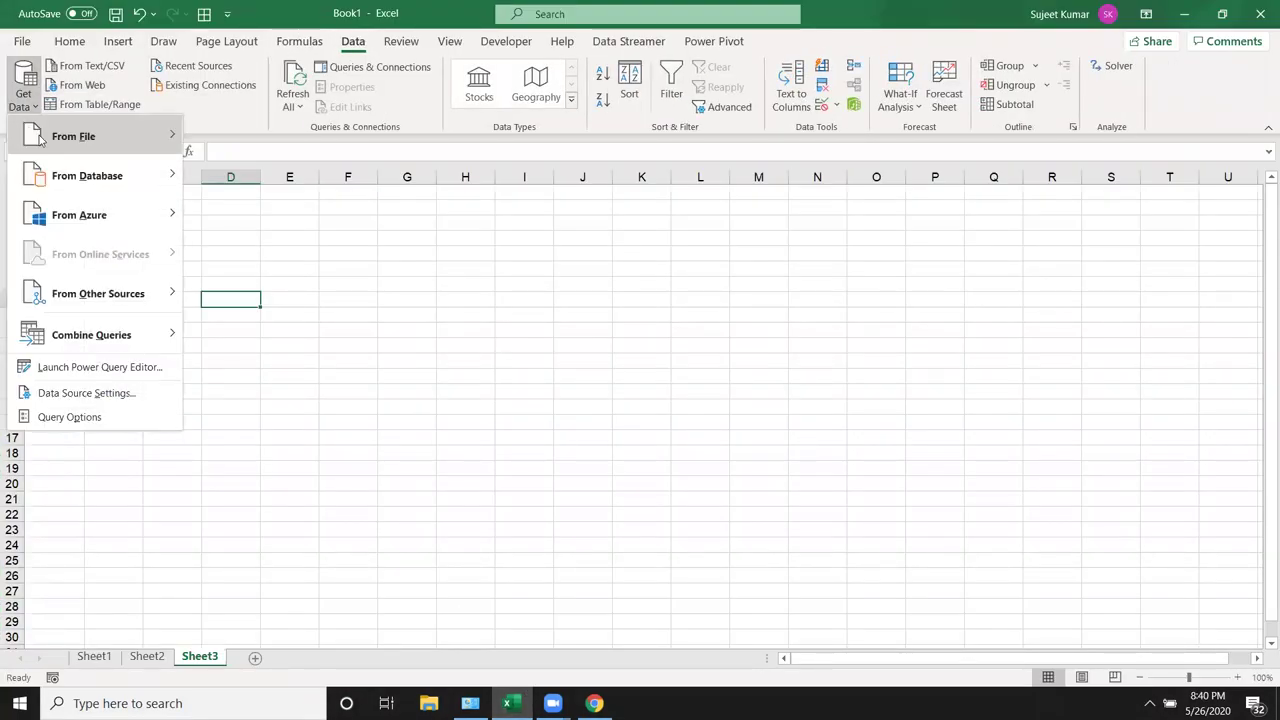
click(279, 139)
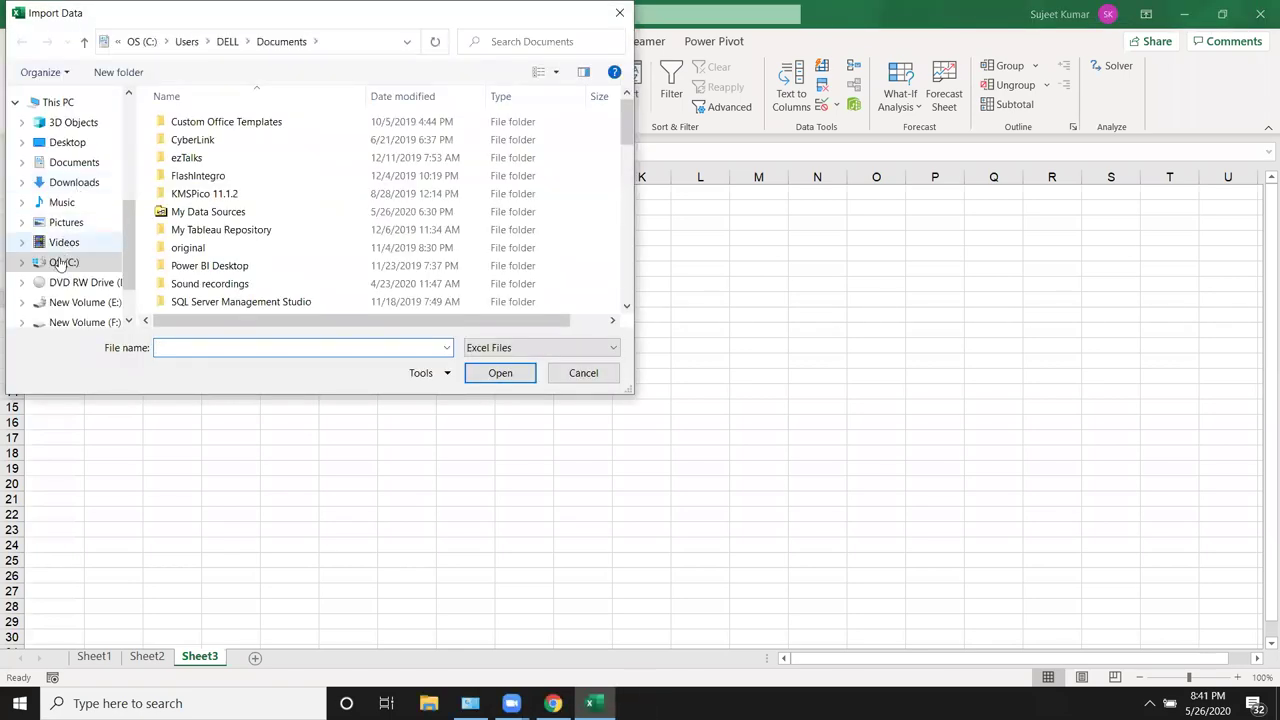
click(76, 166)
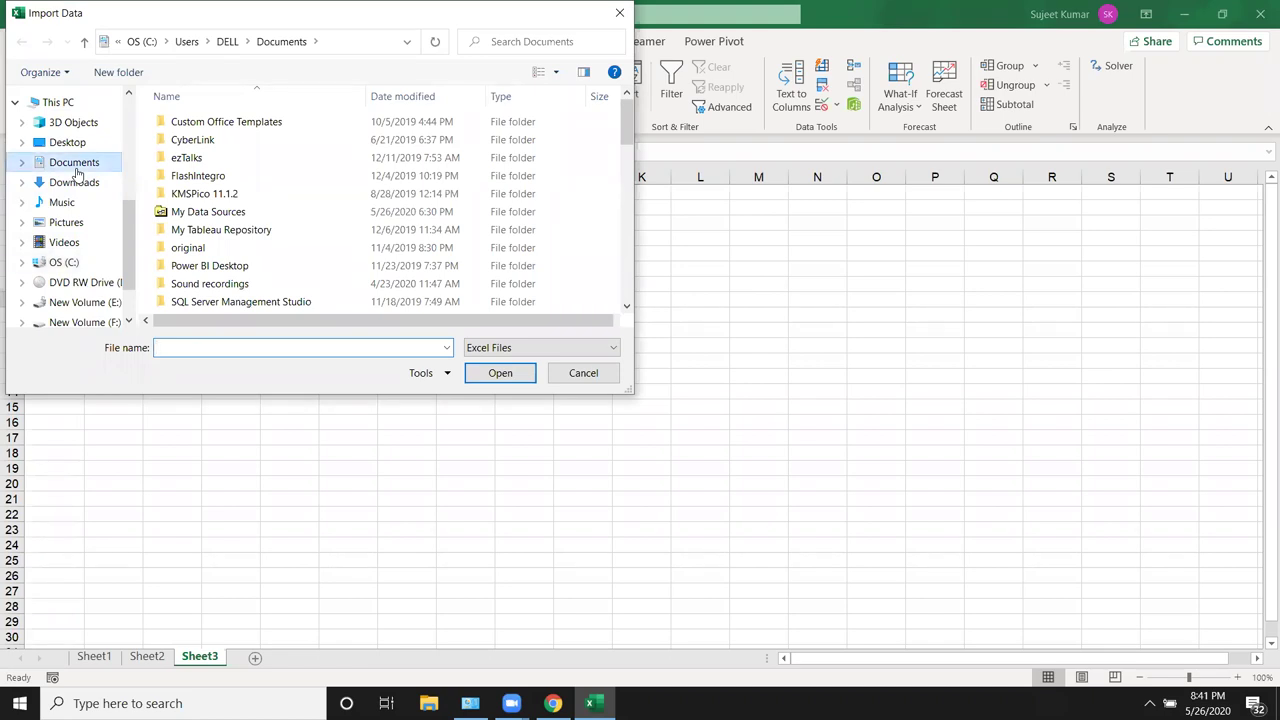
click(190, 122)
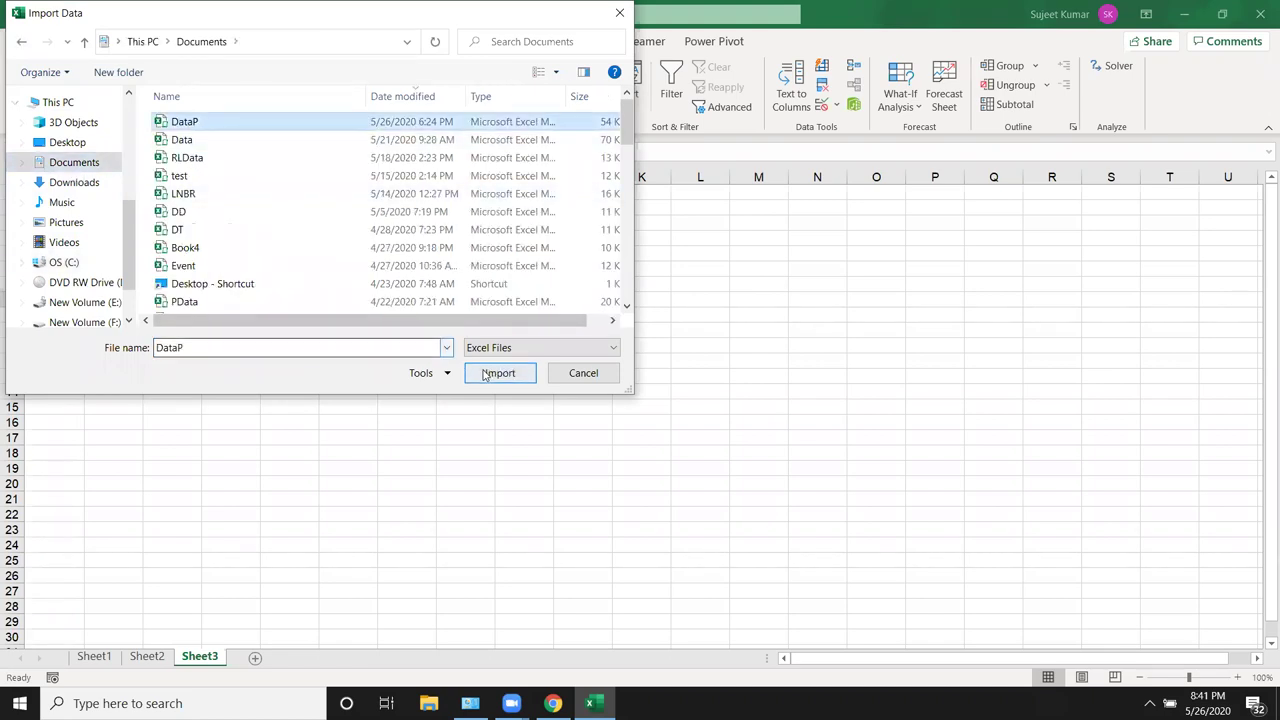
click(487, 372)
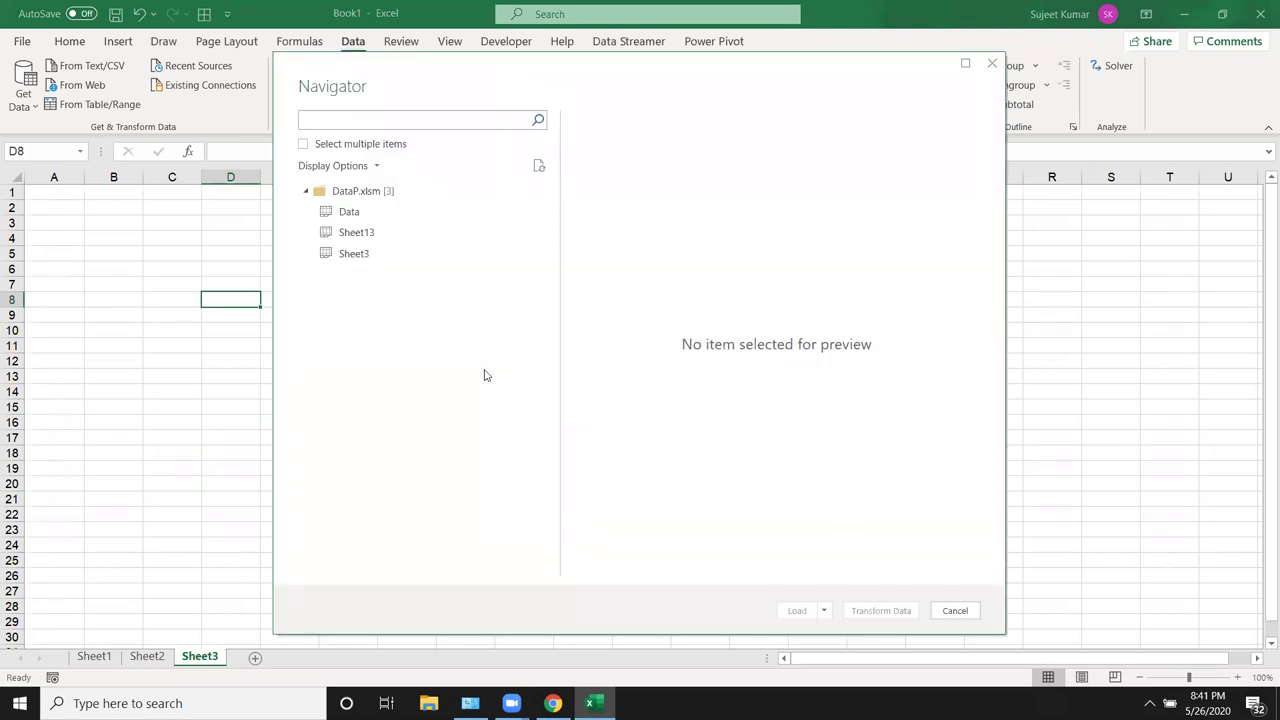
Preview DataP's Data sheet in Navigator and send it to the Power Query Editor
click(422, 220)
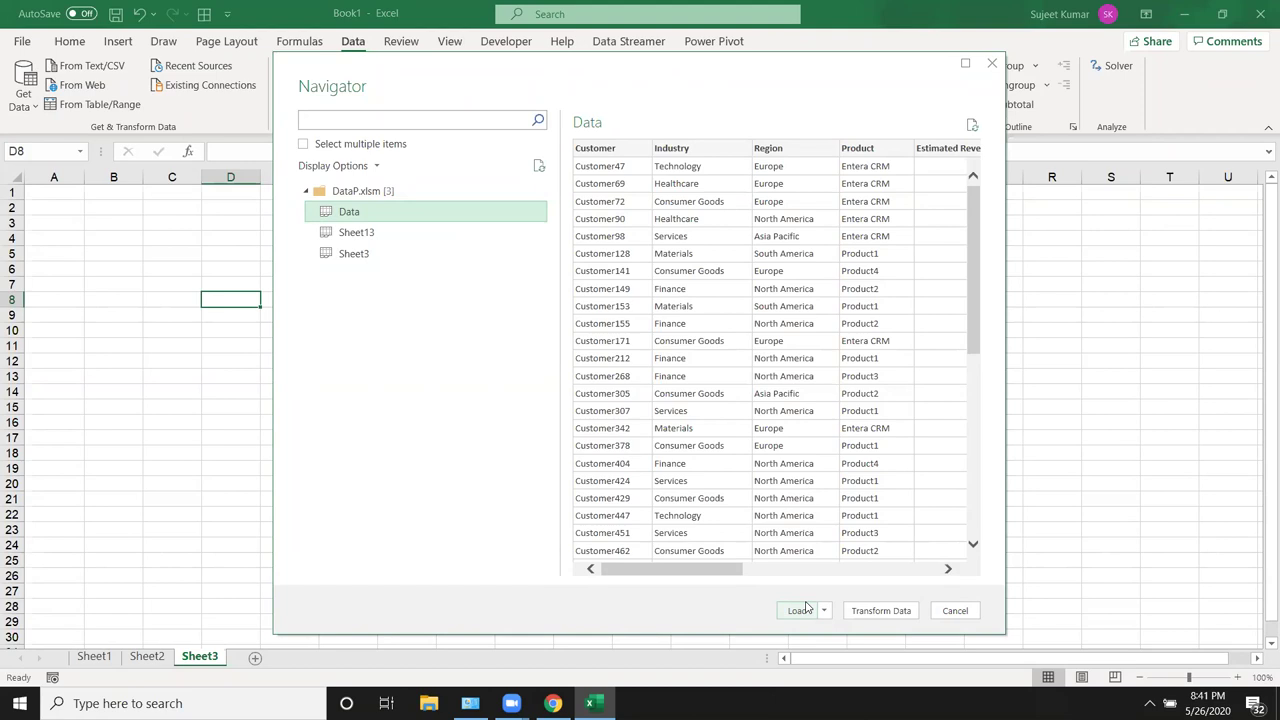
click(886, 610)
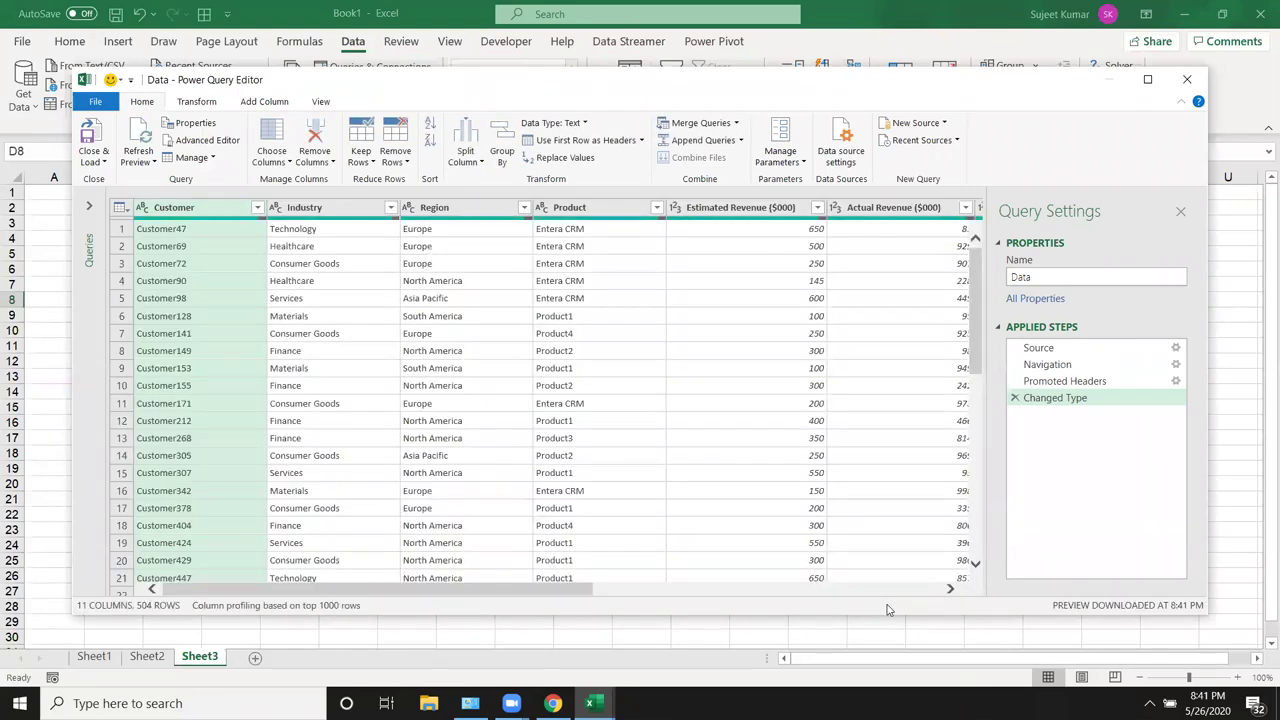
Filter the Region column to Europe only and load the 136 rows onto Sheet4
click(522, 208)
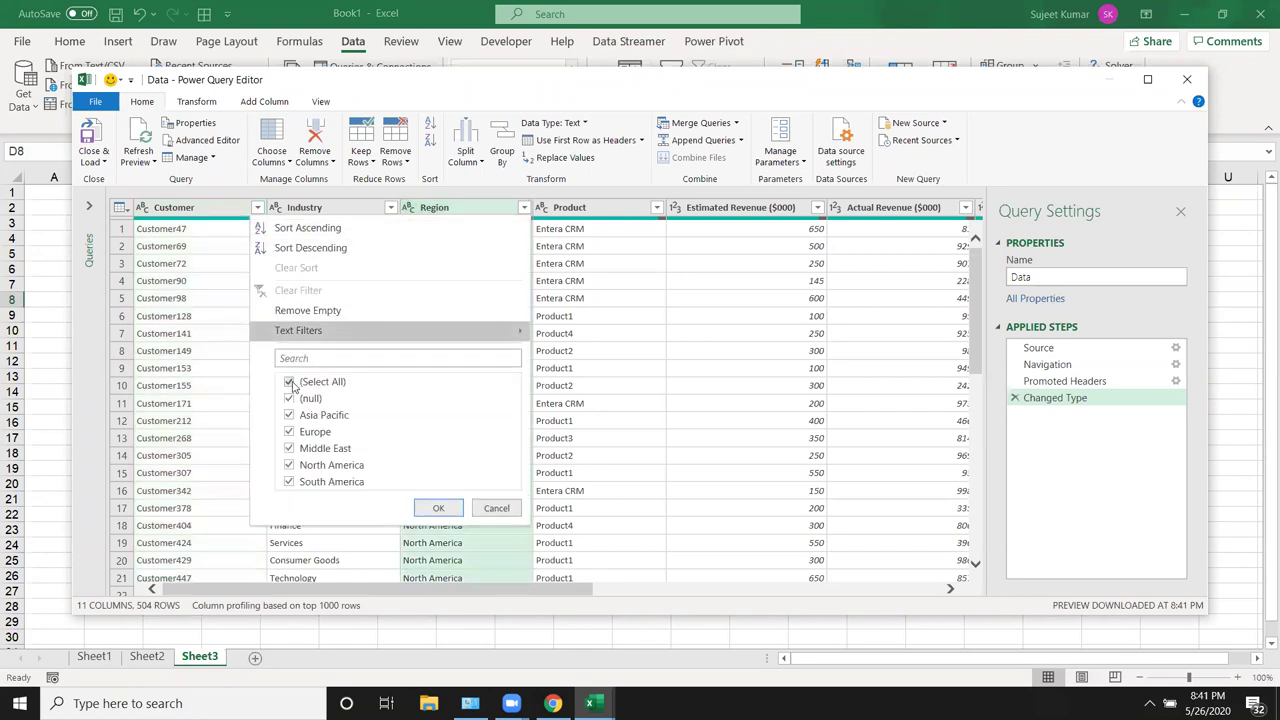
click(289, 382)
click(289, 383)
click(289, 383)
click(289, 432)
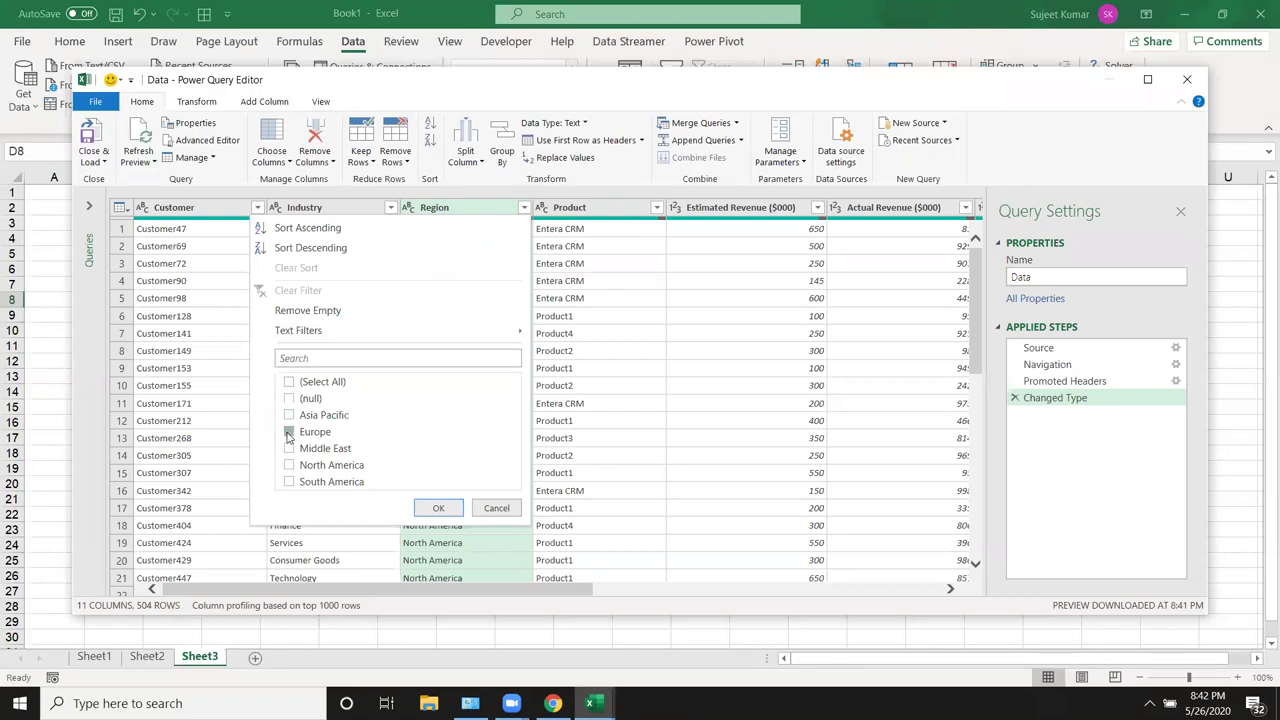
click(438, 508)
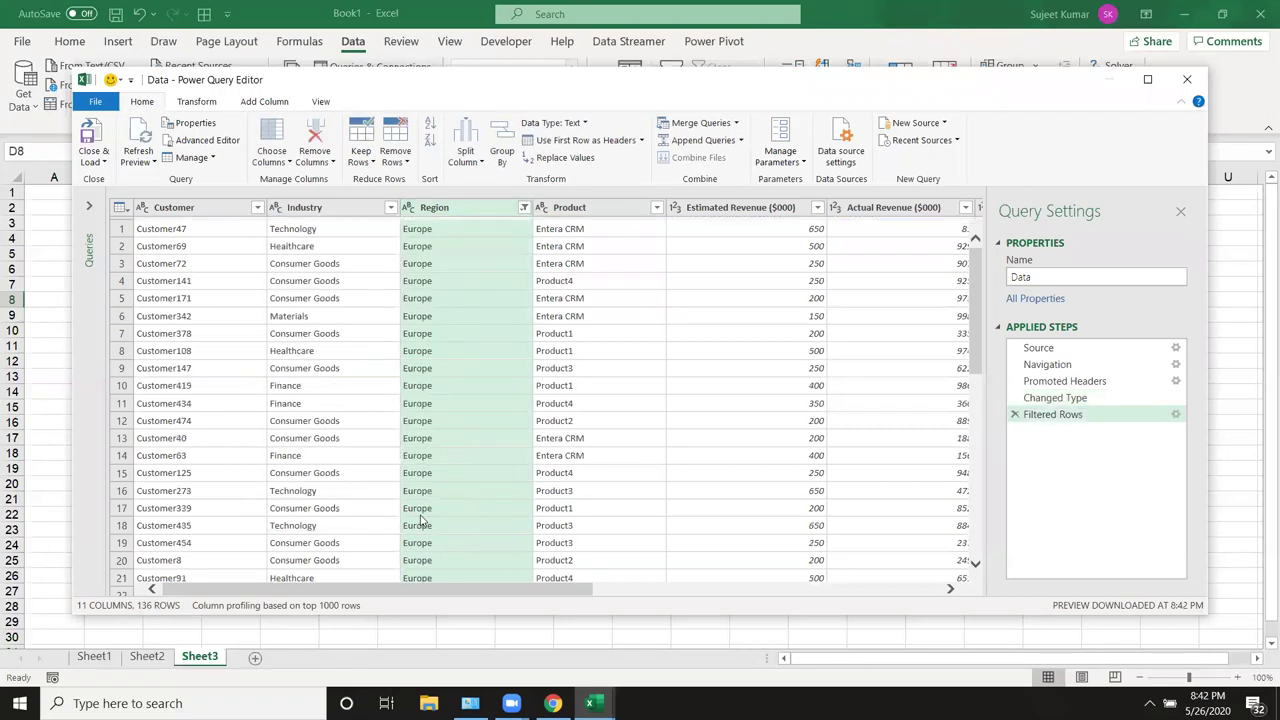
click(94, 132)
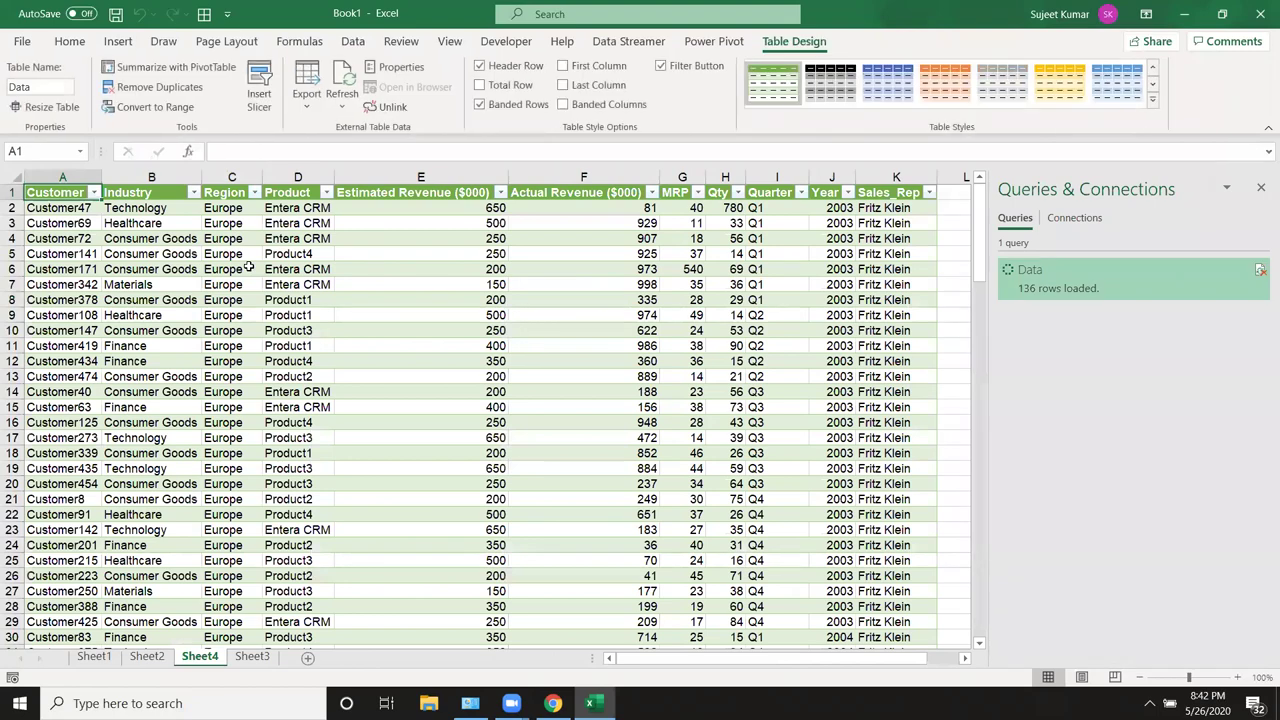
Scroll through the loaded Europe table on Sheet4 and select cell D6
scroll(268, 299, down, 4)
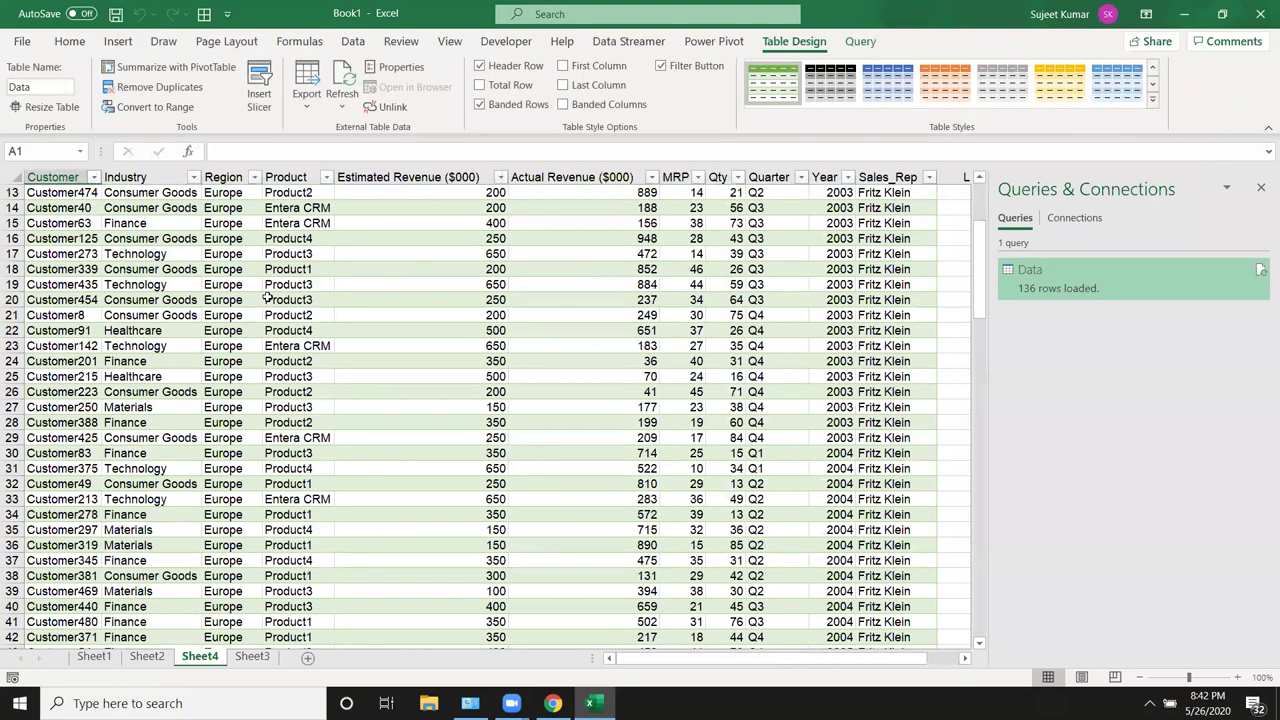
scroll(268, 299, down, 7)
scroll(268, 299, down, 11)
scroll(268, 299, down, 11)
scroll(268, 299, down, 7)
scroll(268, 299, down, 1)
scroll(268, 289, up, 7)
scroll(268, 289, up, 13)
scroll(268, 289, up, 10)
scroll(265, 285, up, 6)
scroll(258, 275, up, 5)
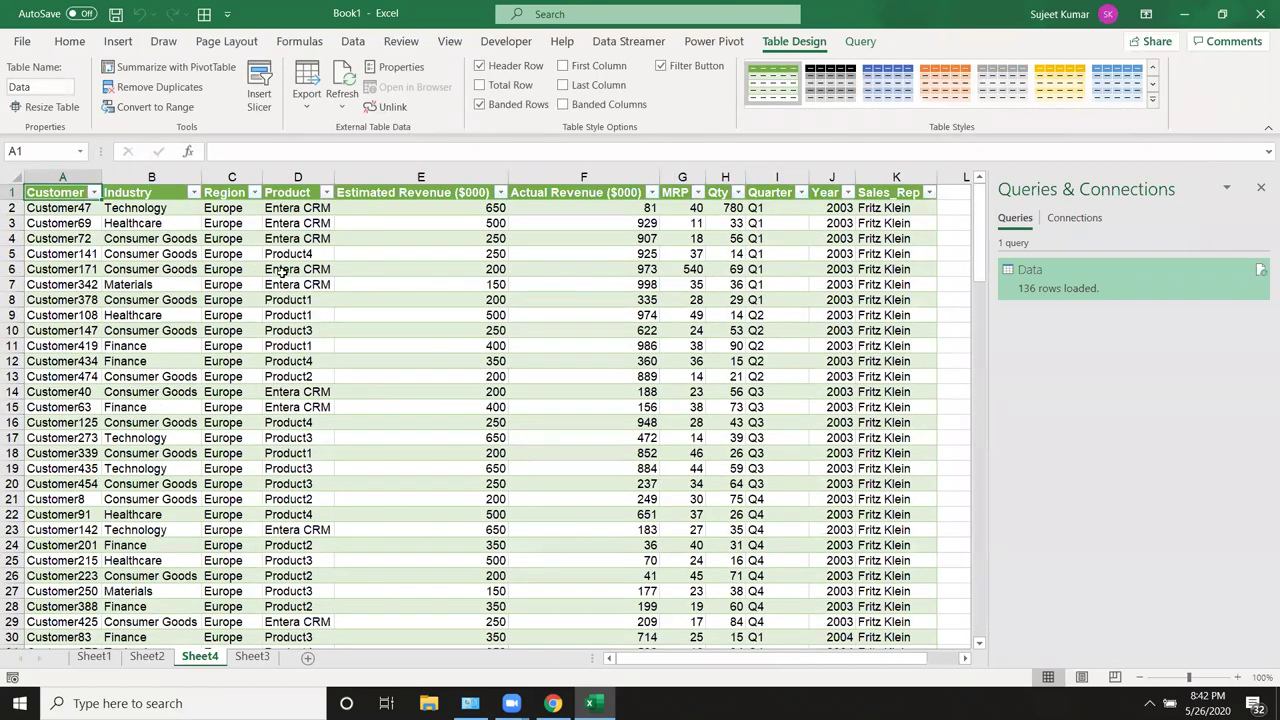
click(283, 267)
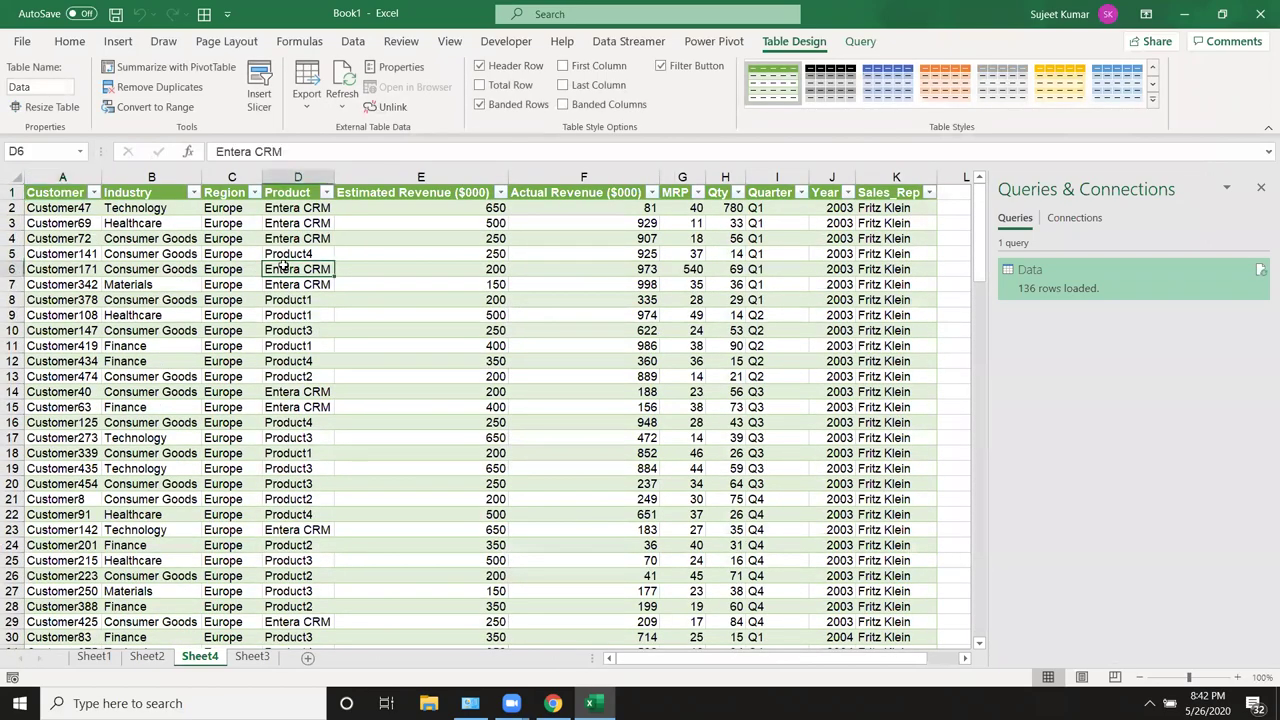
On Sheet3, close Queries & Connections, select A1 and bring up Get Data's other sources
click(255, 652)
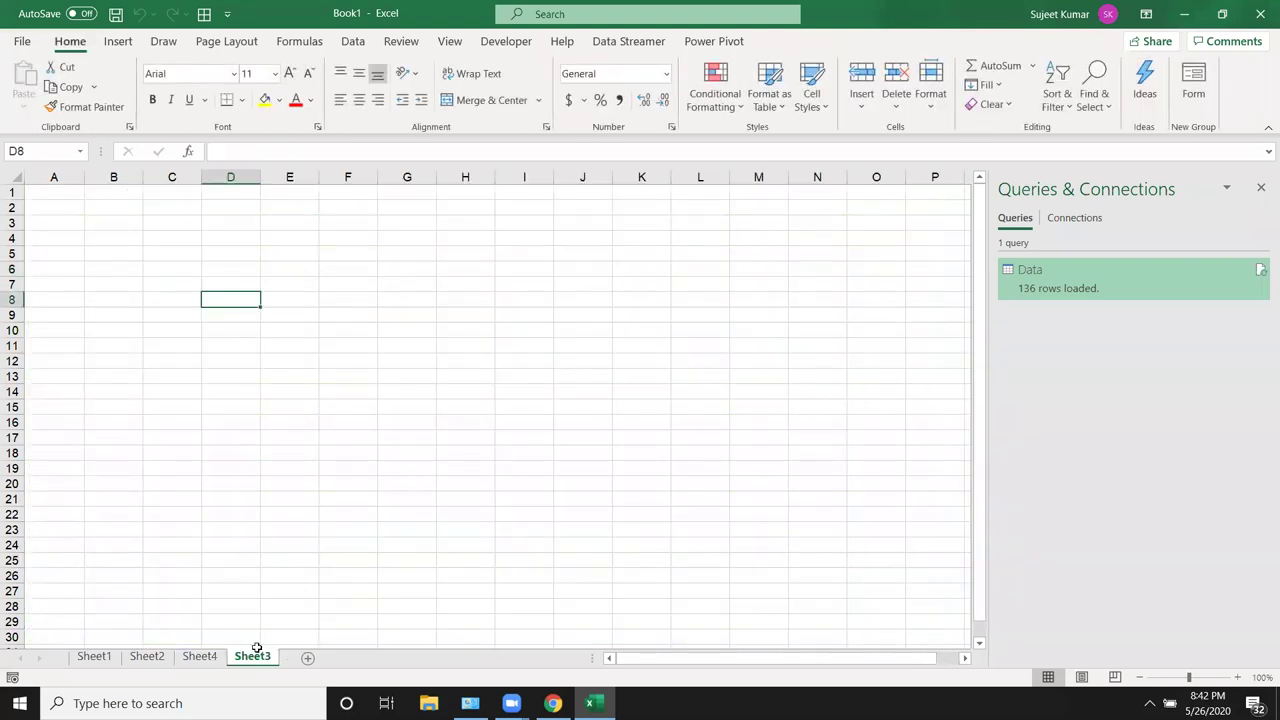
click(1261, 187)
click(31, 188)
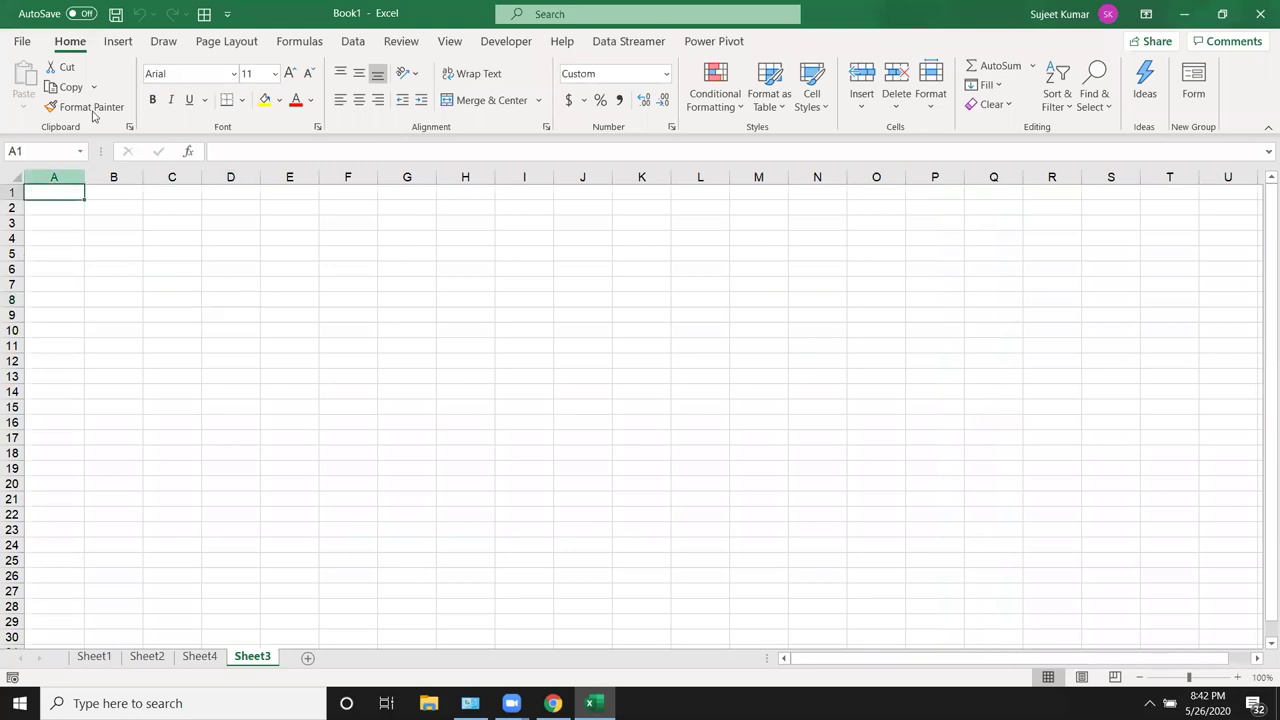
click(358, 45)
click(22, 95)
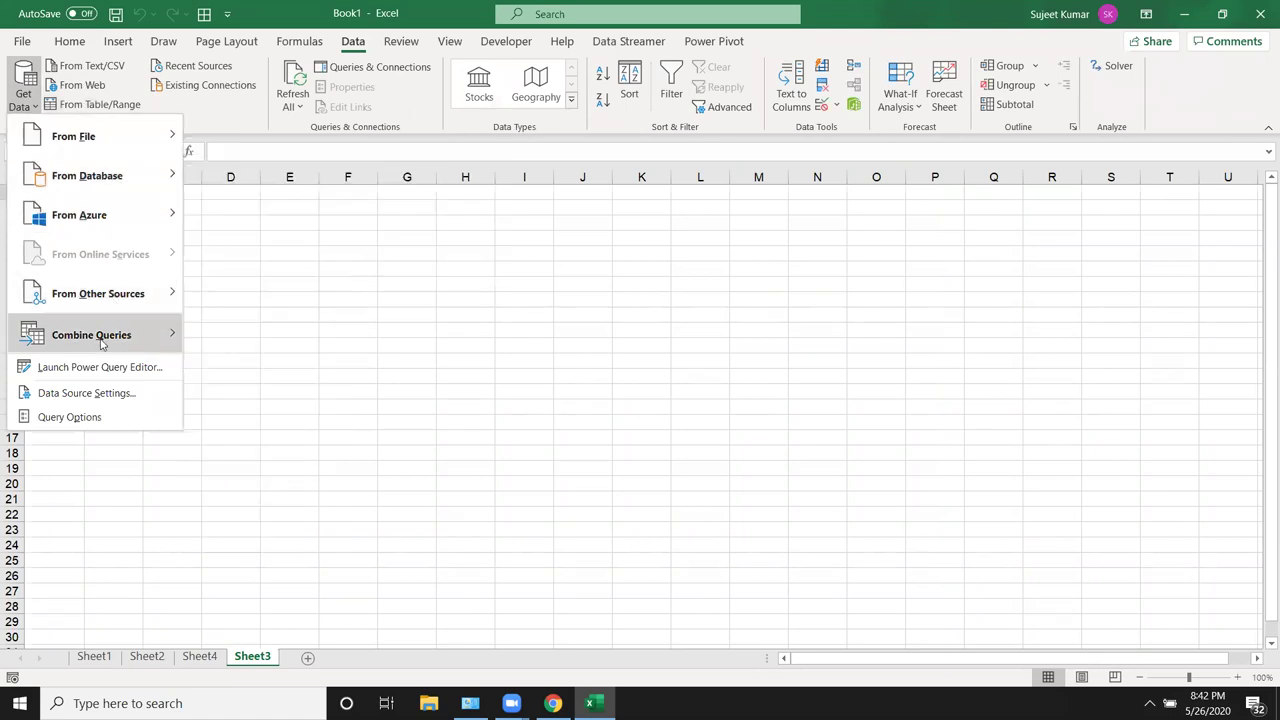
mouse_move(98, 293)
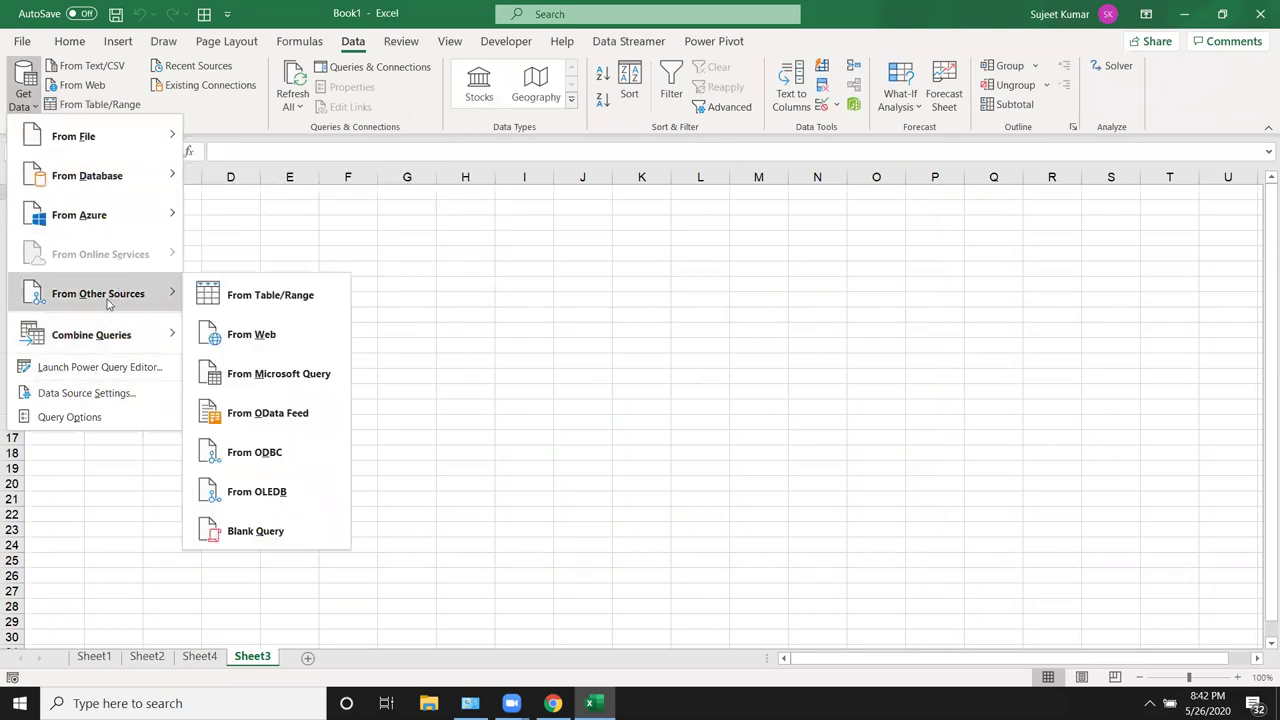
Start a Microsoft Query import with Excel Files as the data source
click(259, 380)
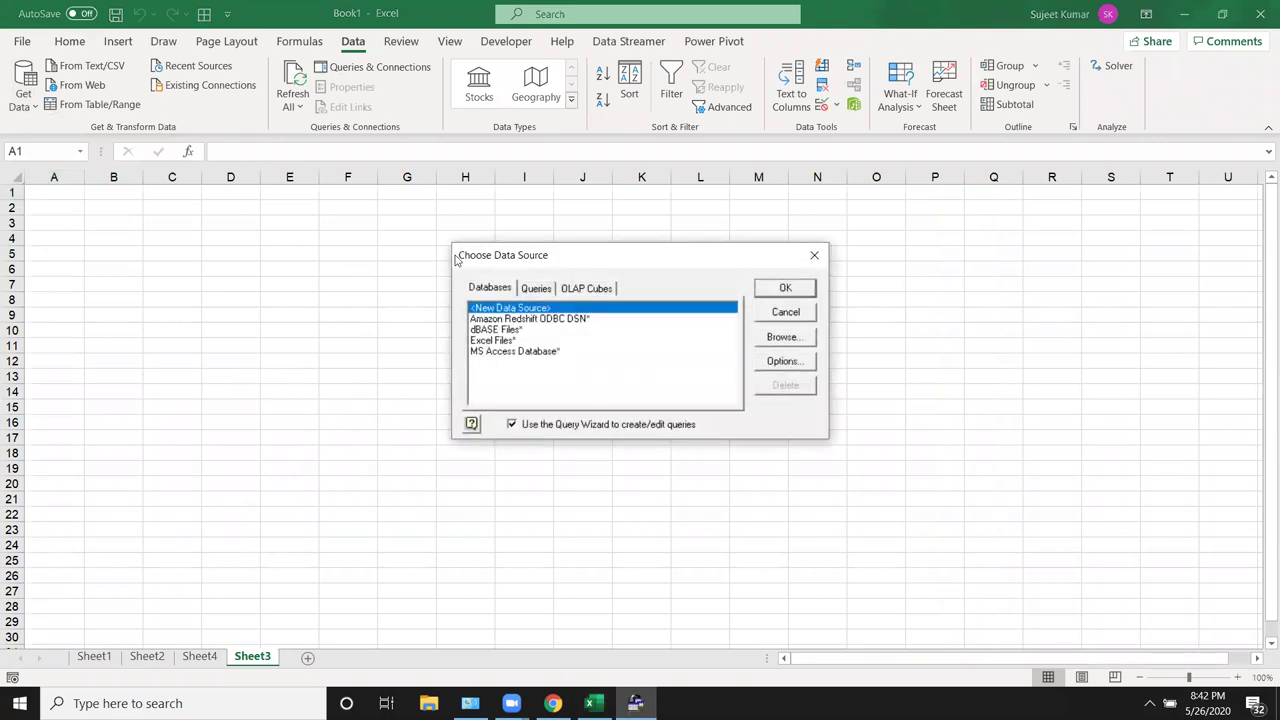
drag(471, 256, 205, 224)
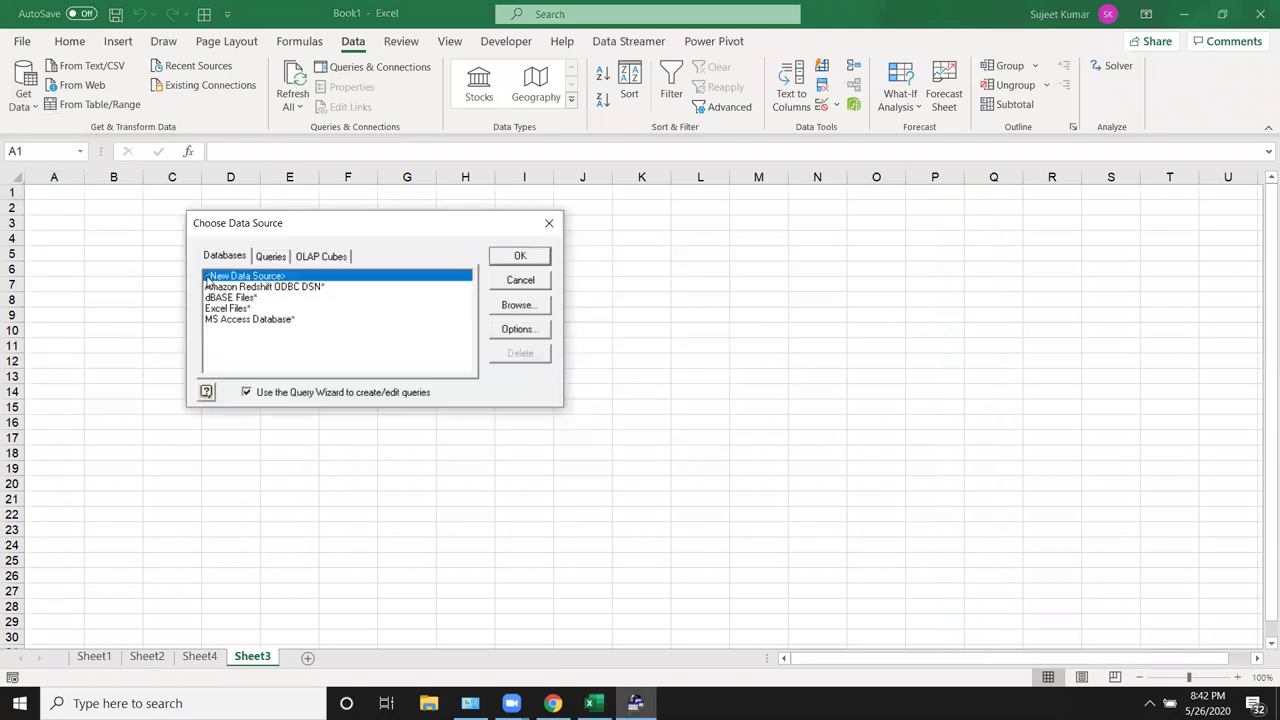
click(238, 310)
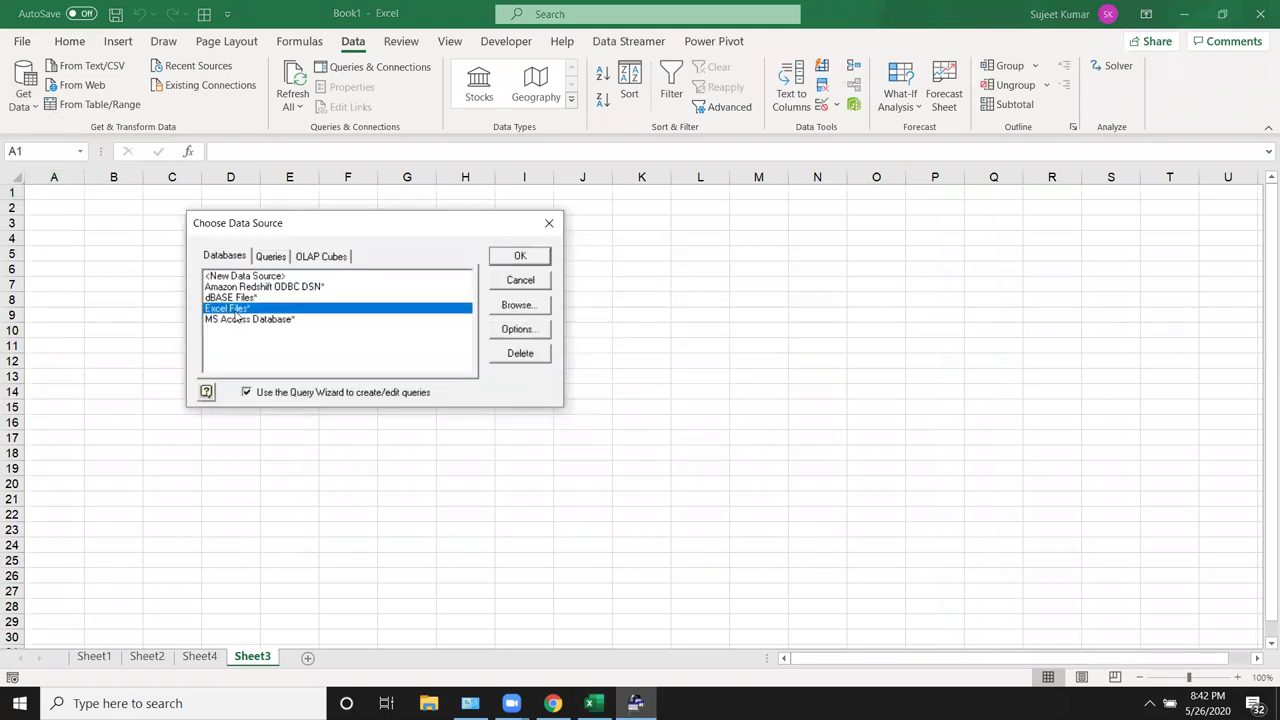
click(520, 258)
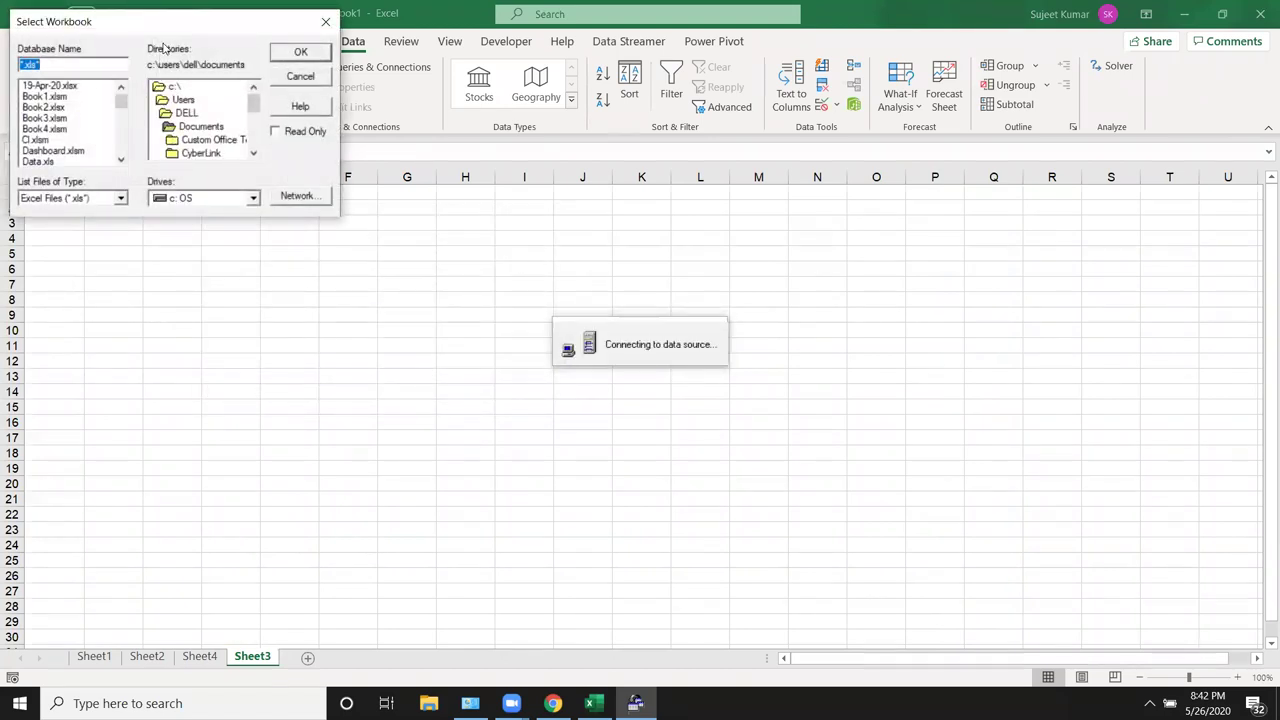
Select the DataP.xlsm workbook as the Excel Files source and connect
drag(166, 28, 261, 77)
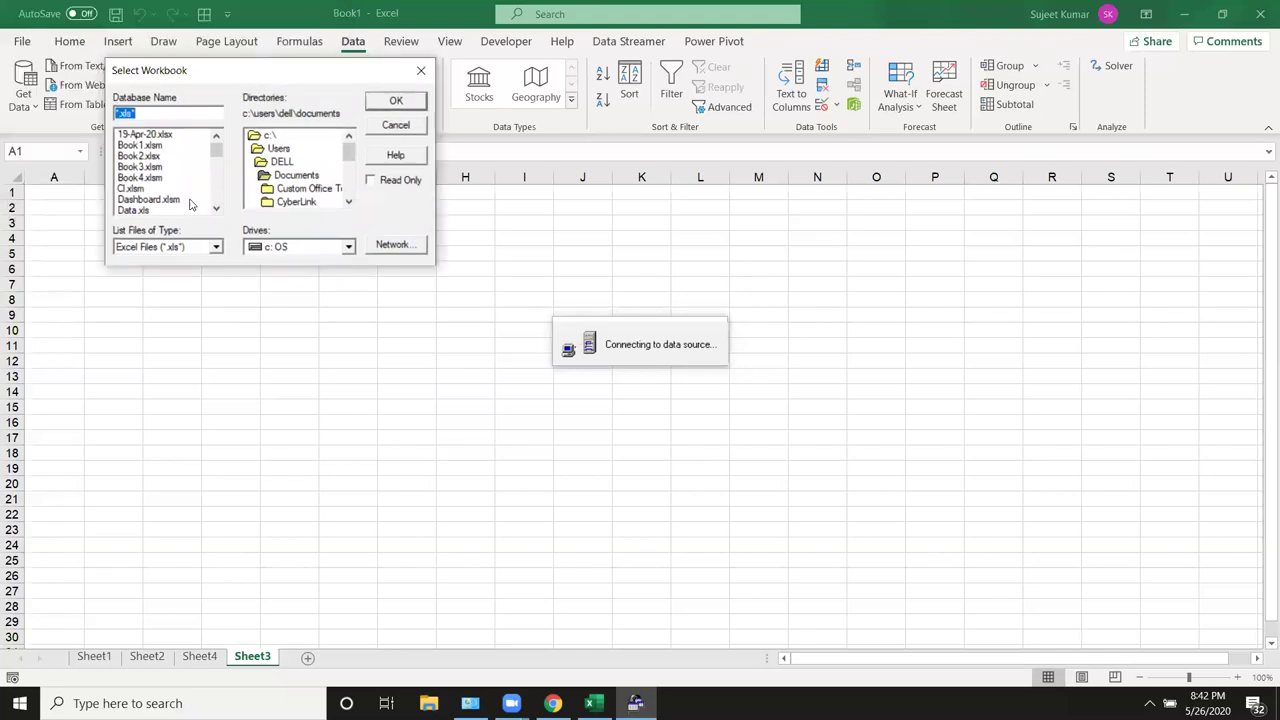
scroll(150, 196, down, 1)
scroll(150, 196, down, 1)
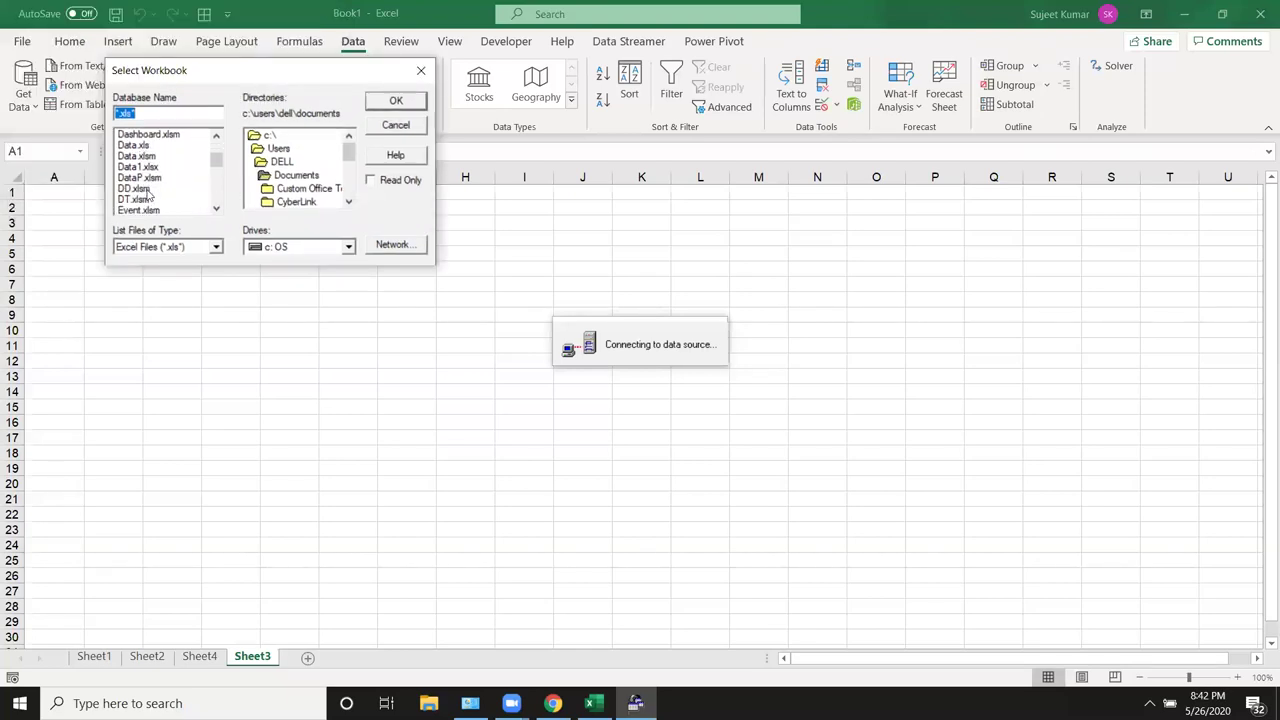
click(140, 177)
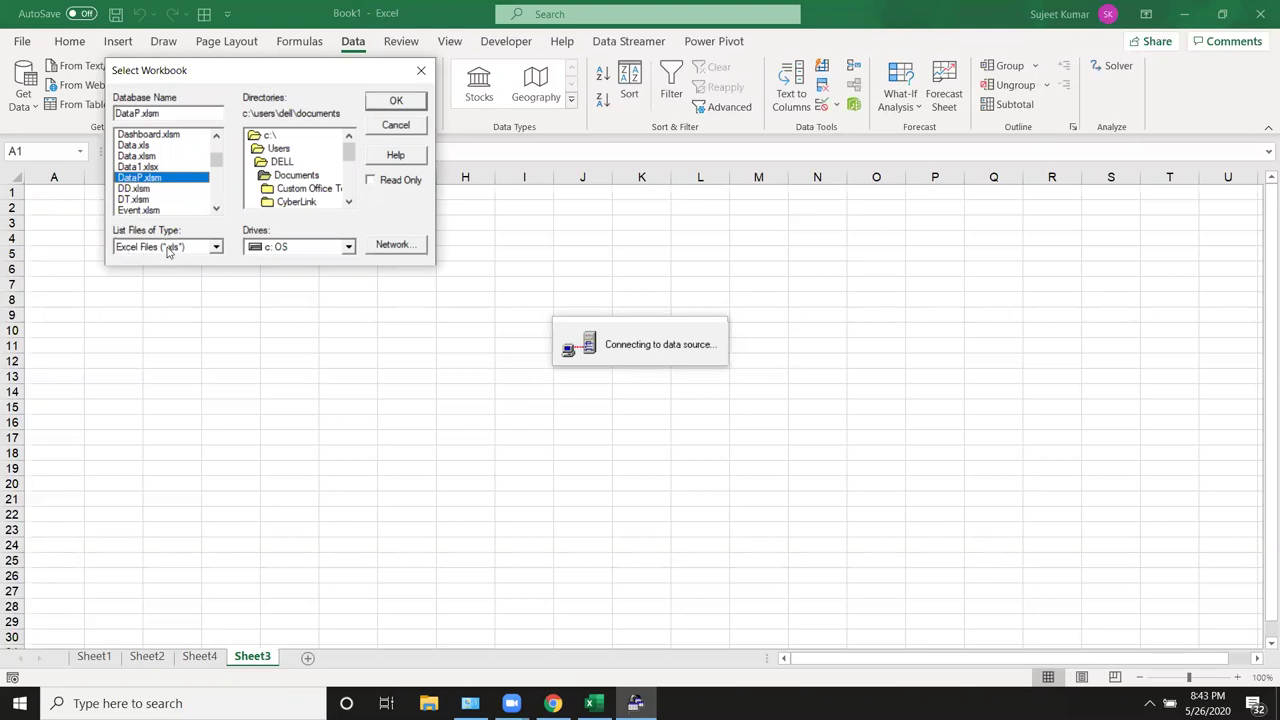
click(395, 101)
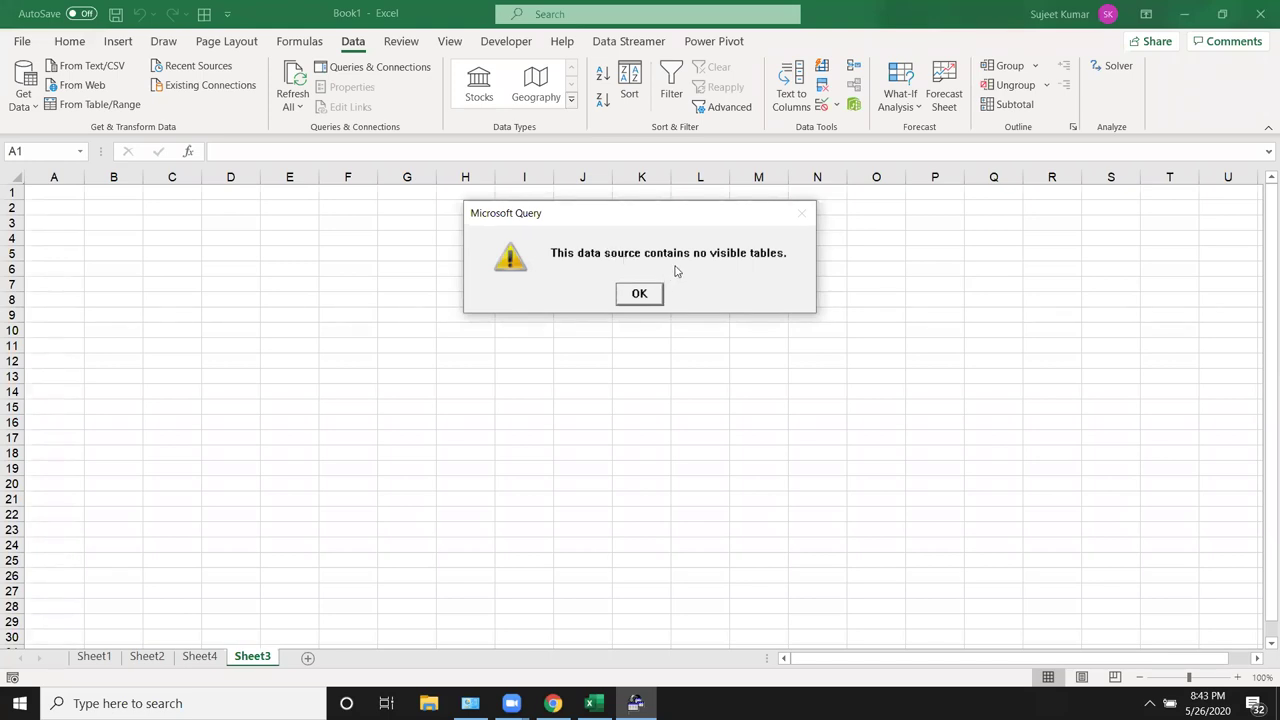
Dismiss the no-visible-tables warning and enable listing of system tables
click(657, 294)
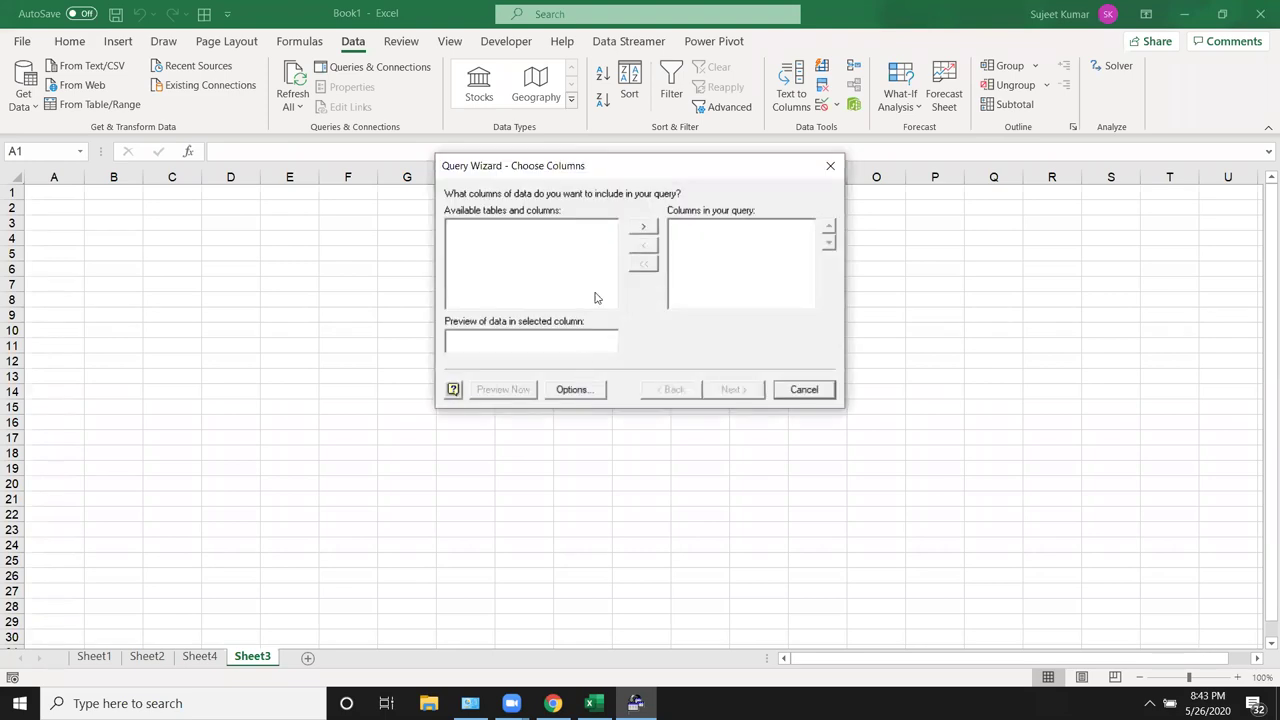
click(588, 392)
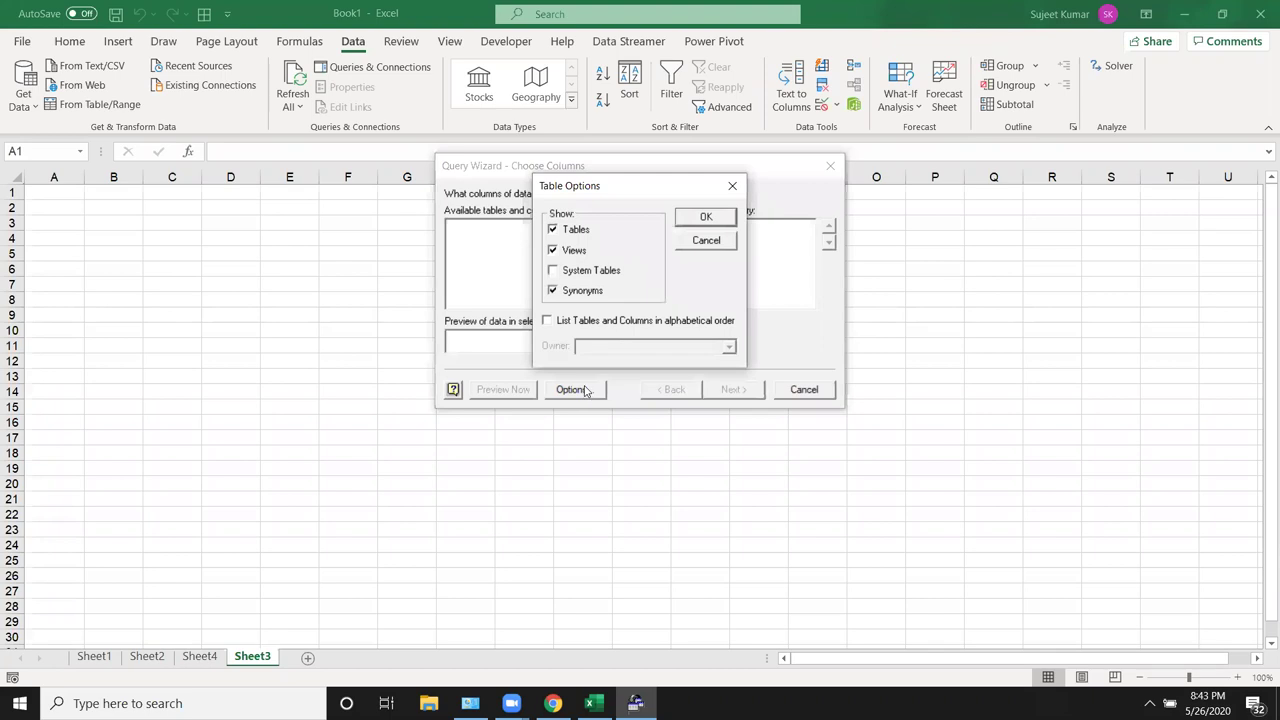
click(617, 278)
click(691, 220)
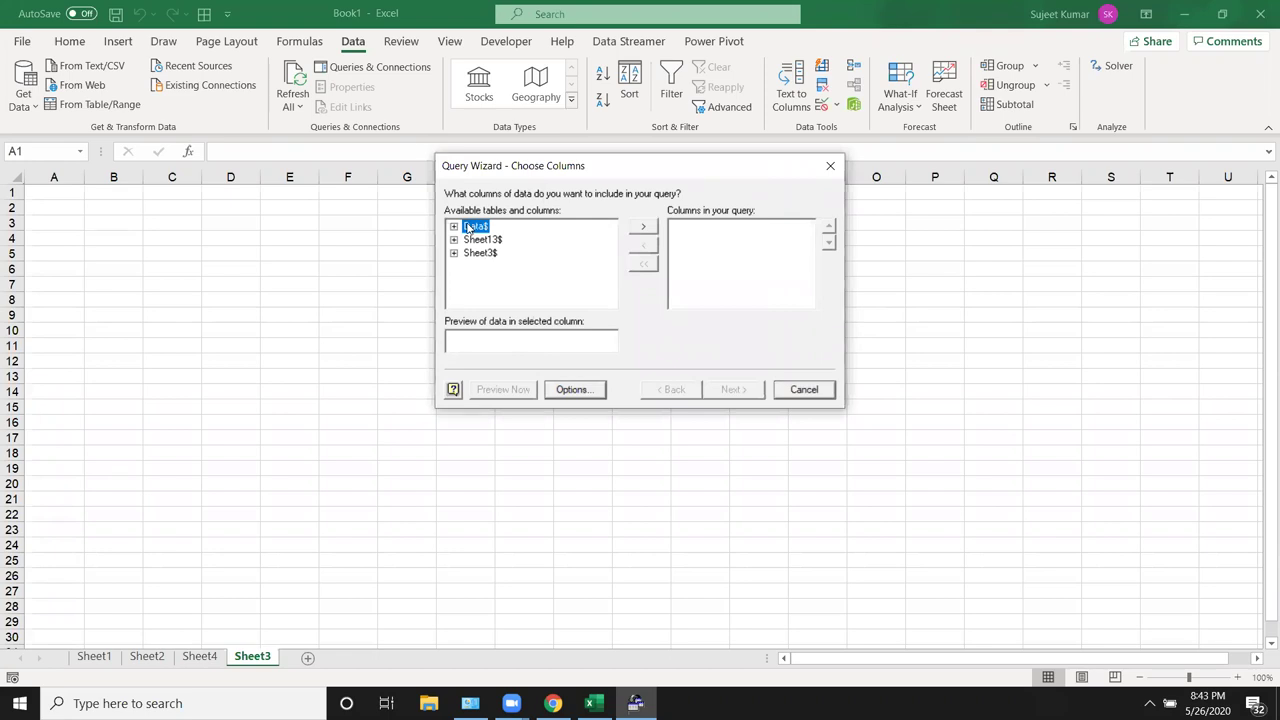
Add all columns of the Data$ table to the query
click(454, 226)
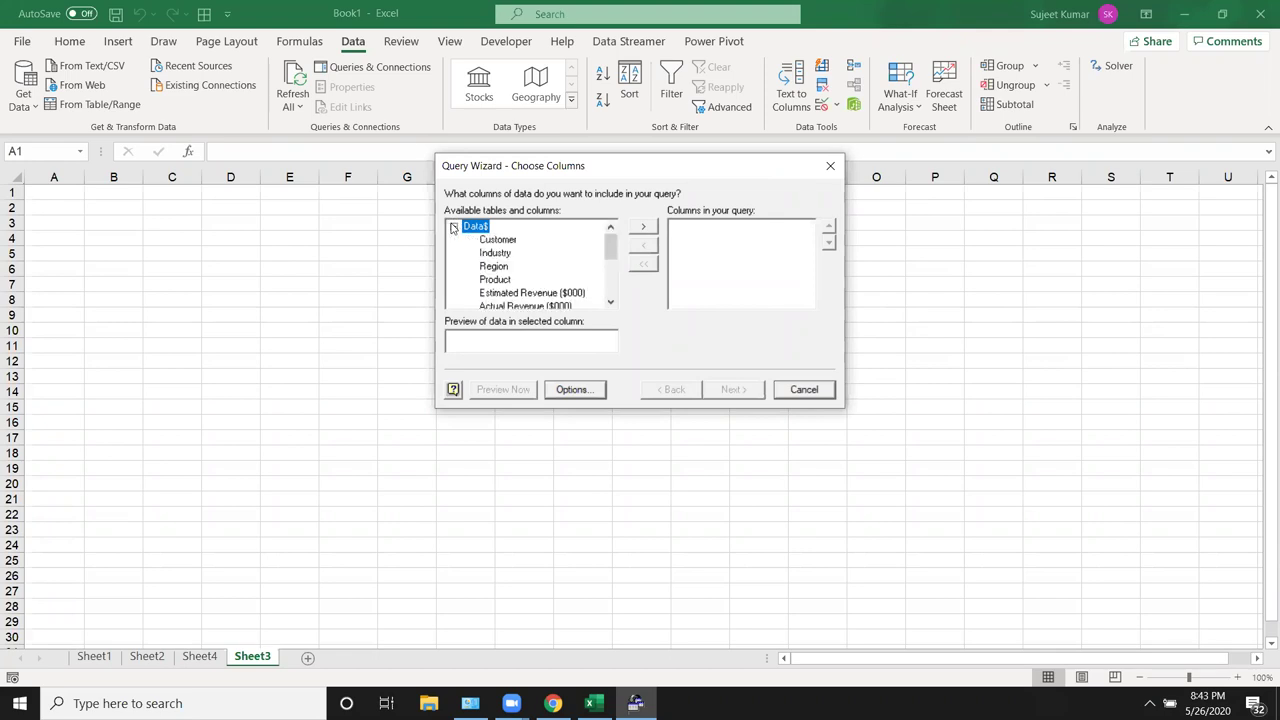
click(488, 254)
scroll(485, 265, down, 1)
scroll(482, 275, up, 1)
scroll(478, 287, up, 1)
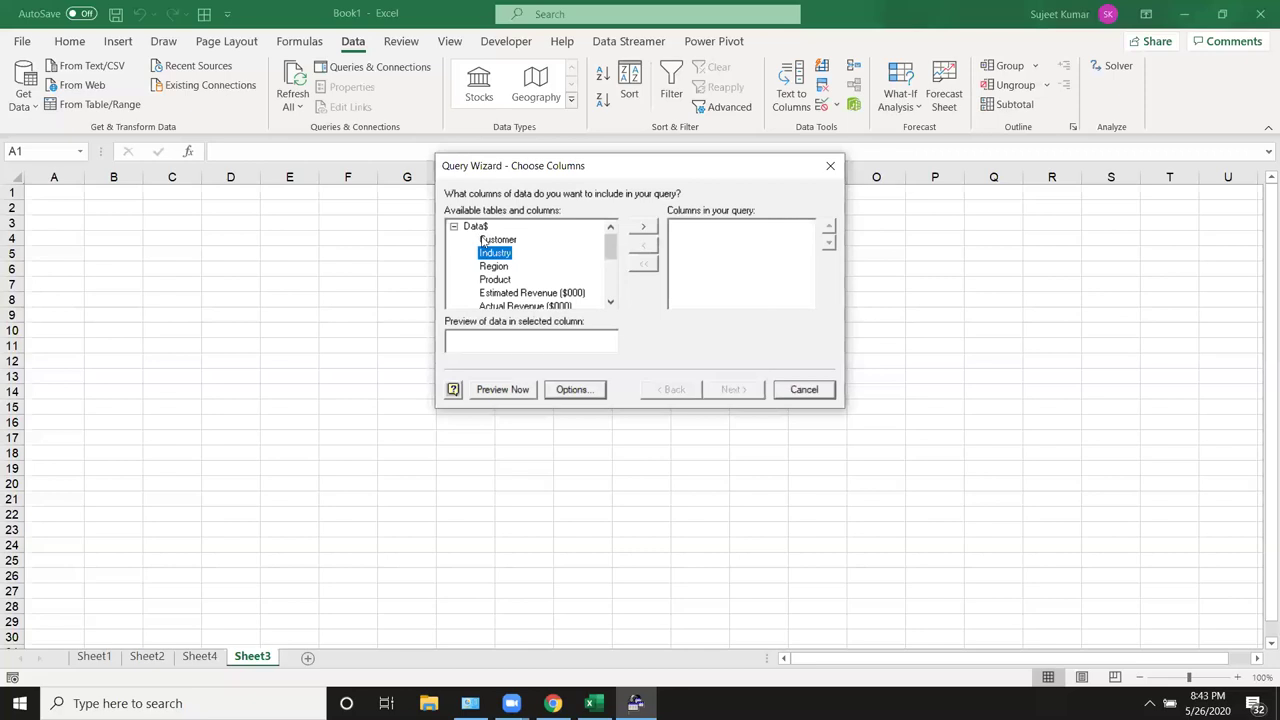
click(485, 242)
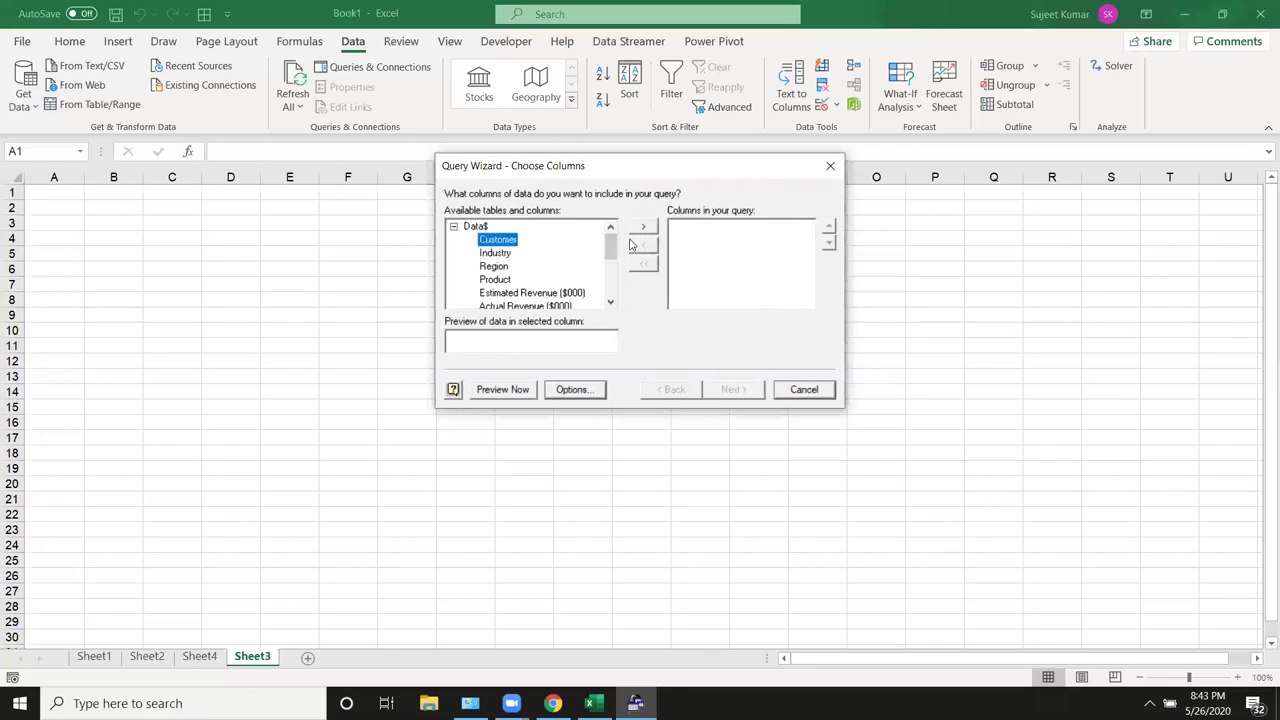
click(478, 227)
click(644, 227)
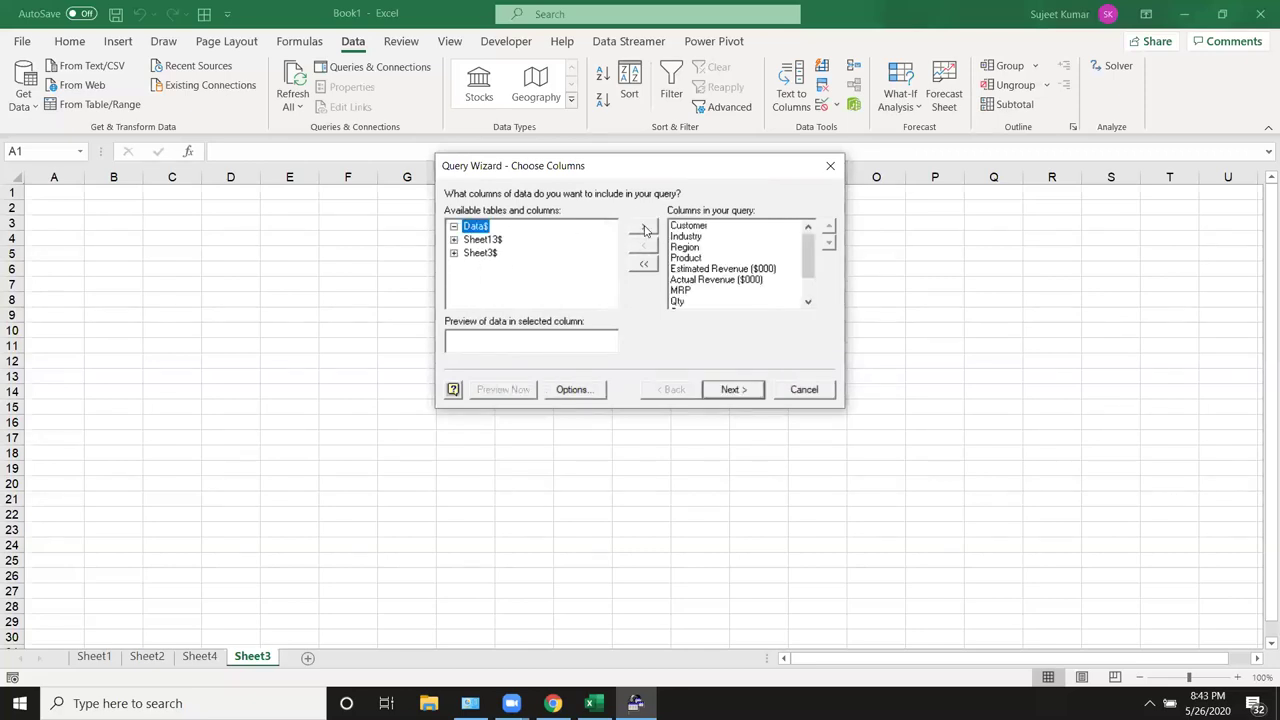
Remove Customer and re-add it so it is the last query column, then continue
click(692, 300)
scroll(692, 298, down, 3)
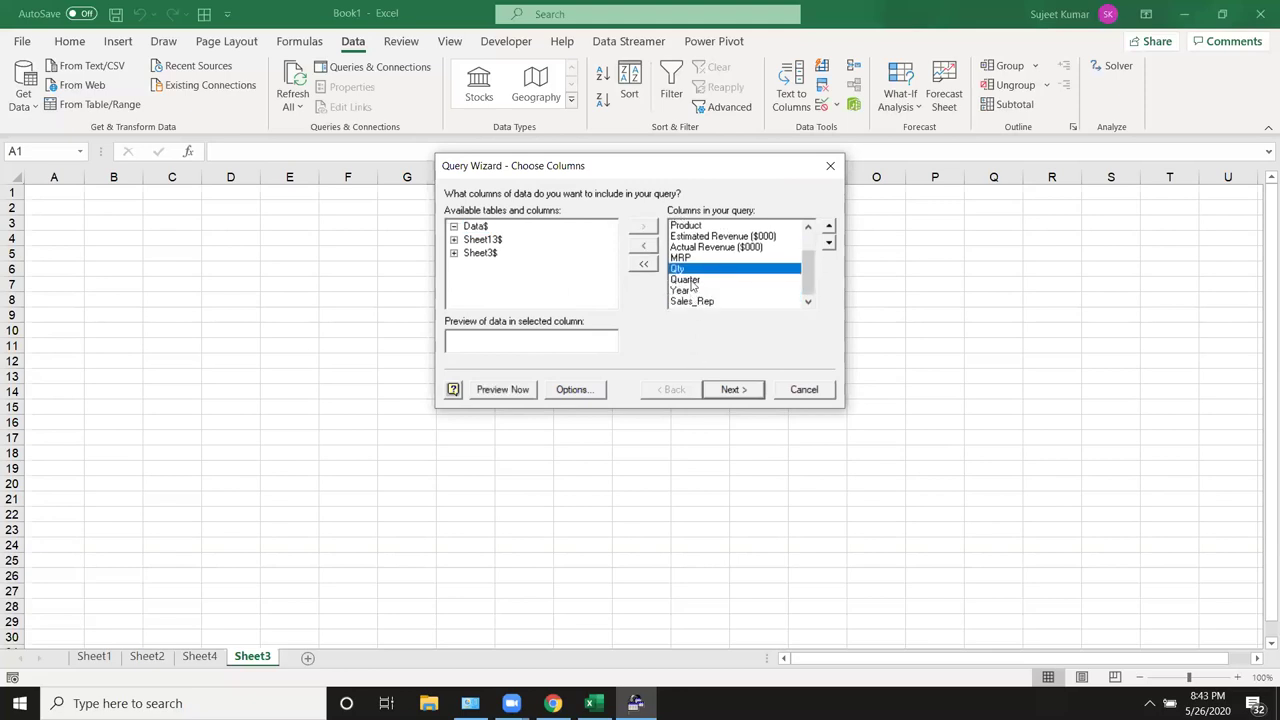
scroll(690, 286, up, 1)
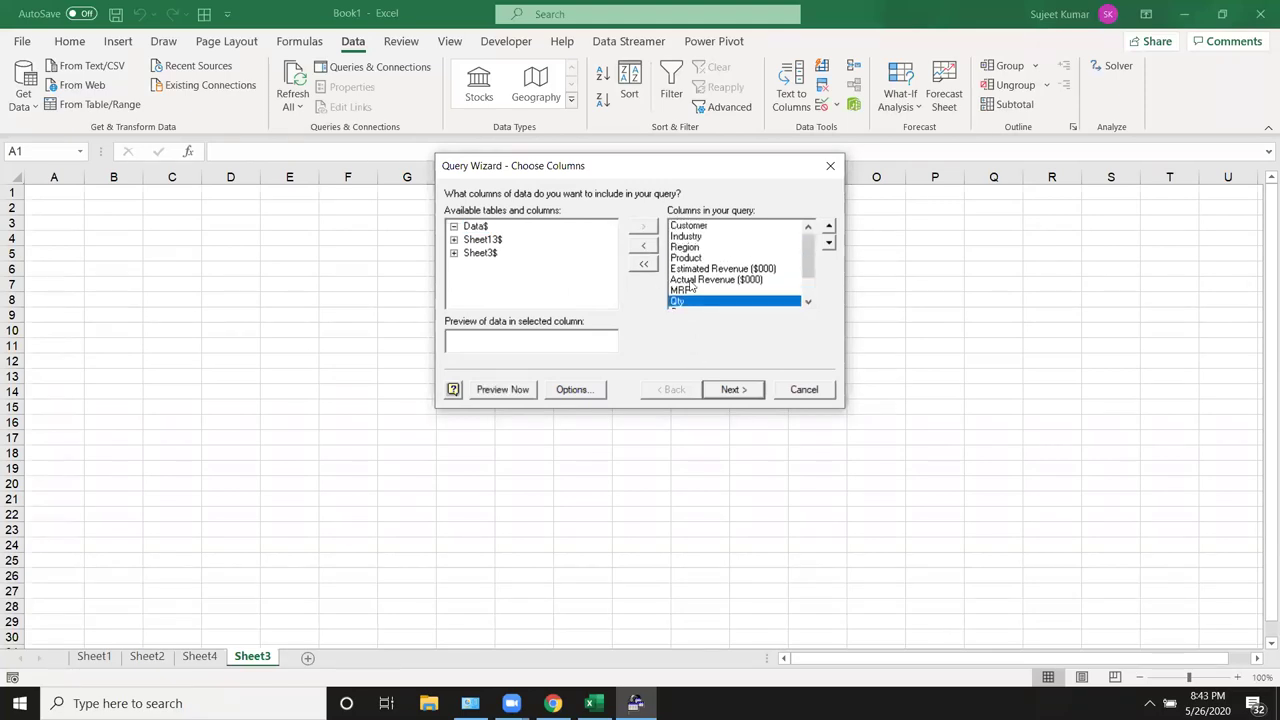
click(704, 228)
click(644, 246)
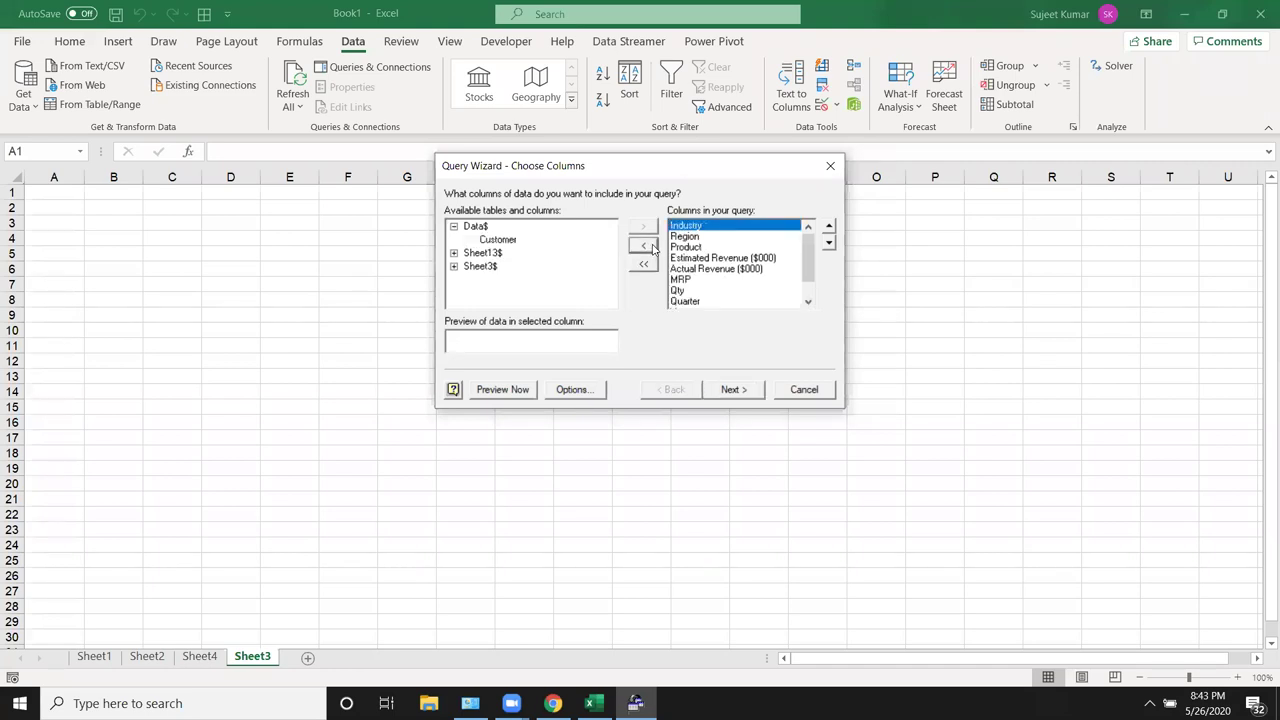
click(495, 241)
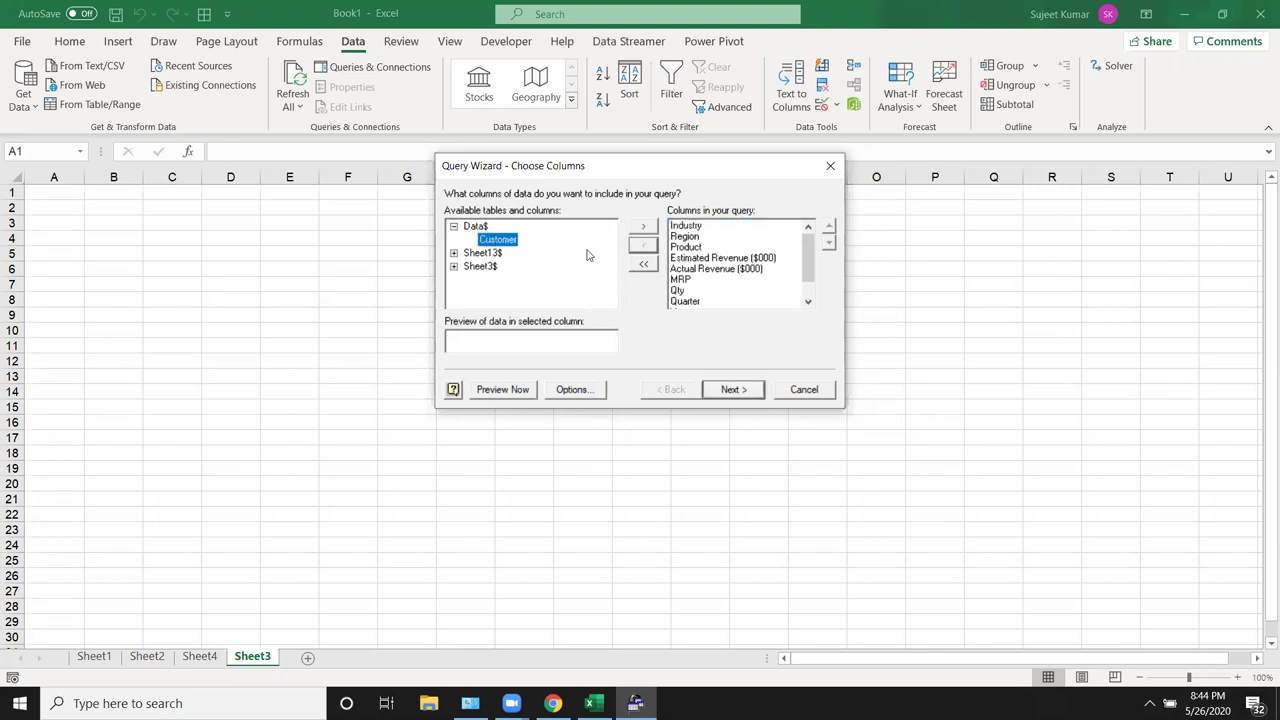
click(652, 225)
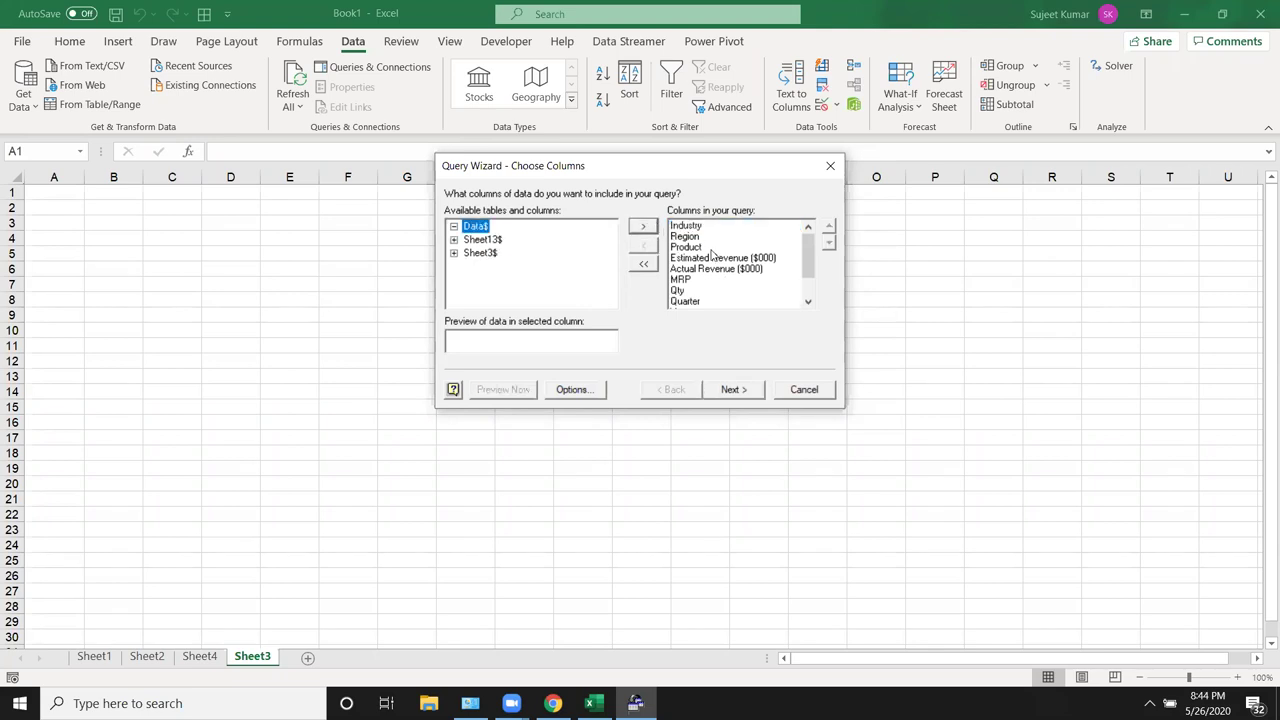
scroll(805, 271, down, 1)
scroll(805, 271, up, 1)
click(736, 391)
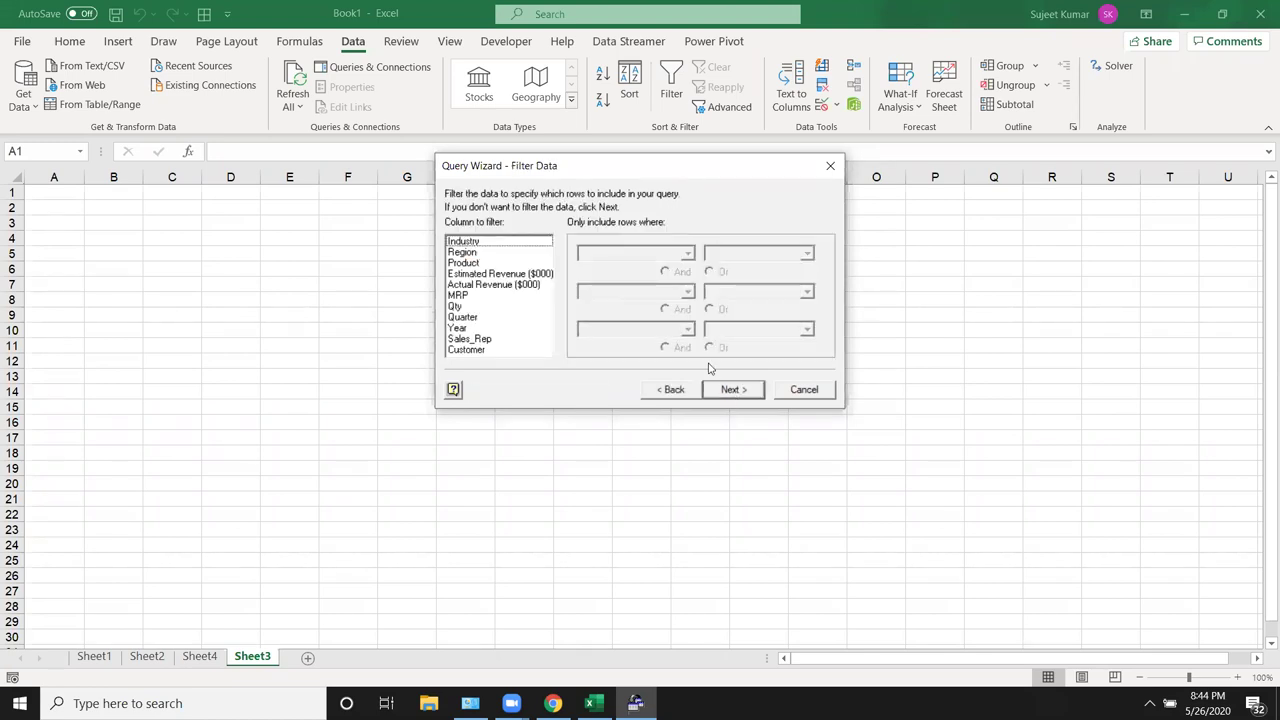
Set the filter condition Region equals Europe
click(463, 252)
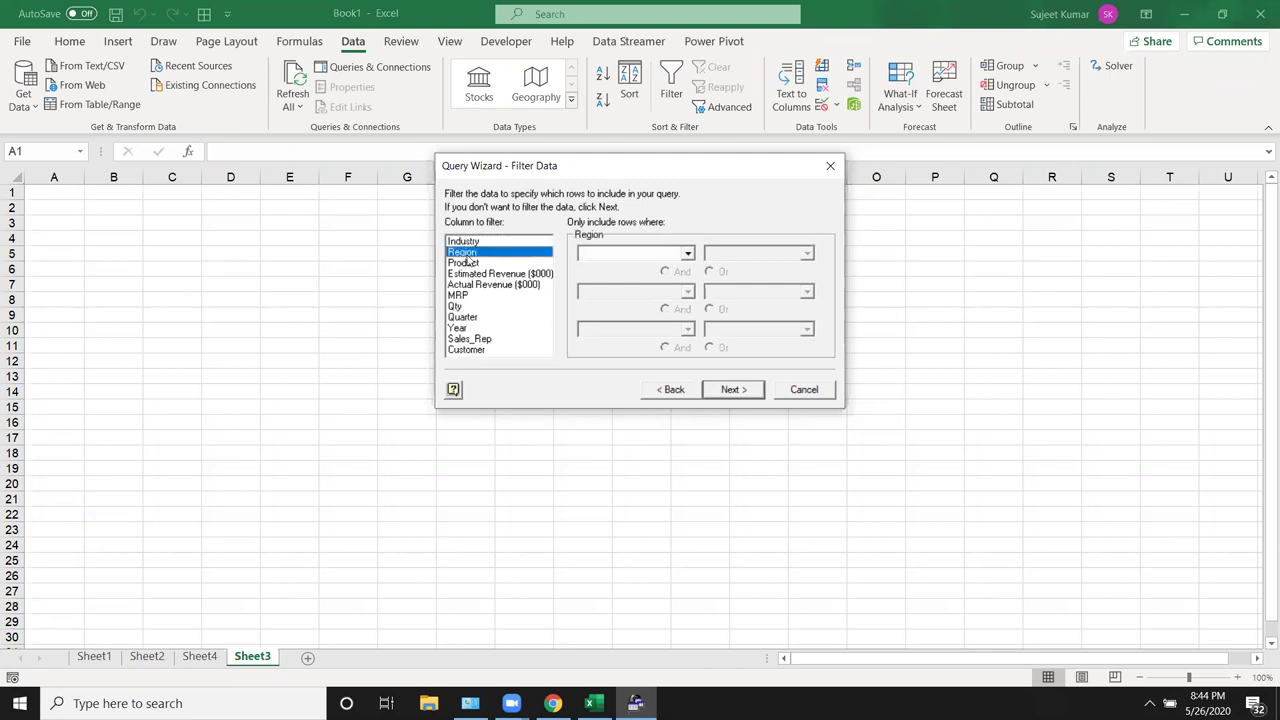
click(687, 254)
click(649, 281)
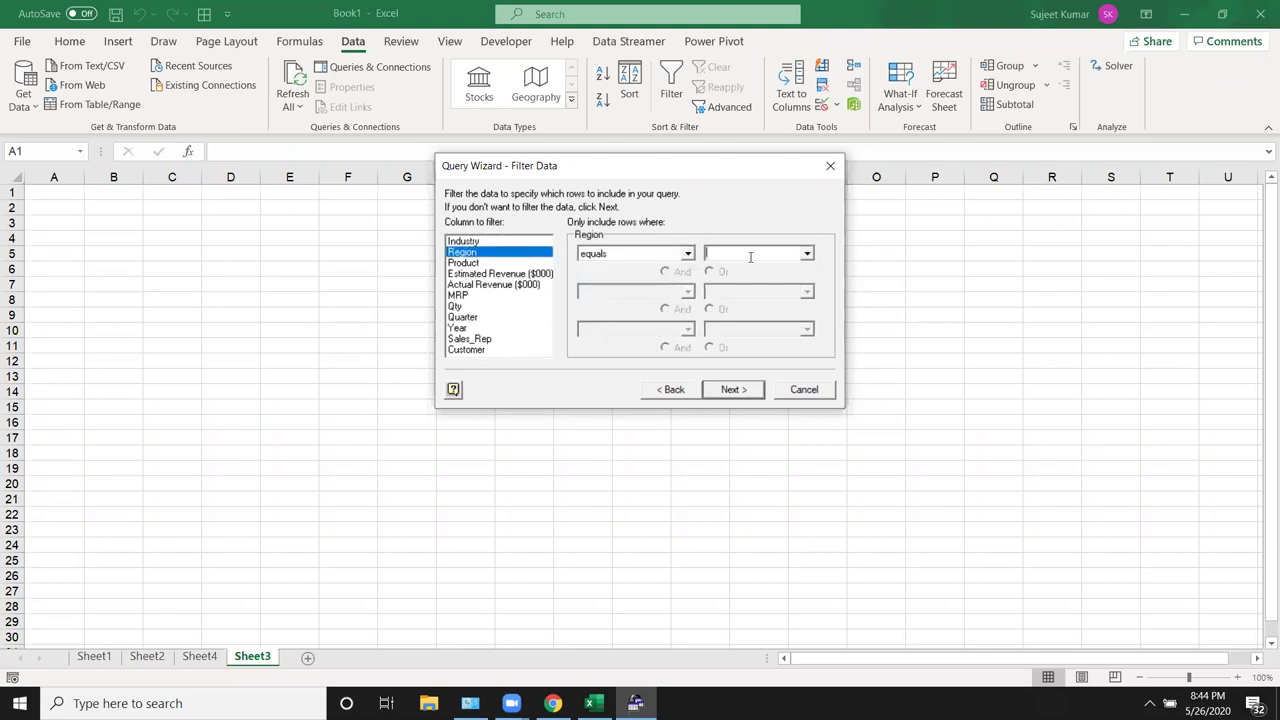
click(806, 253)
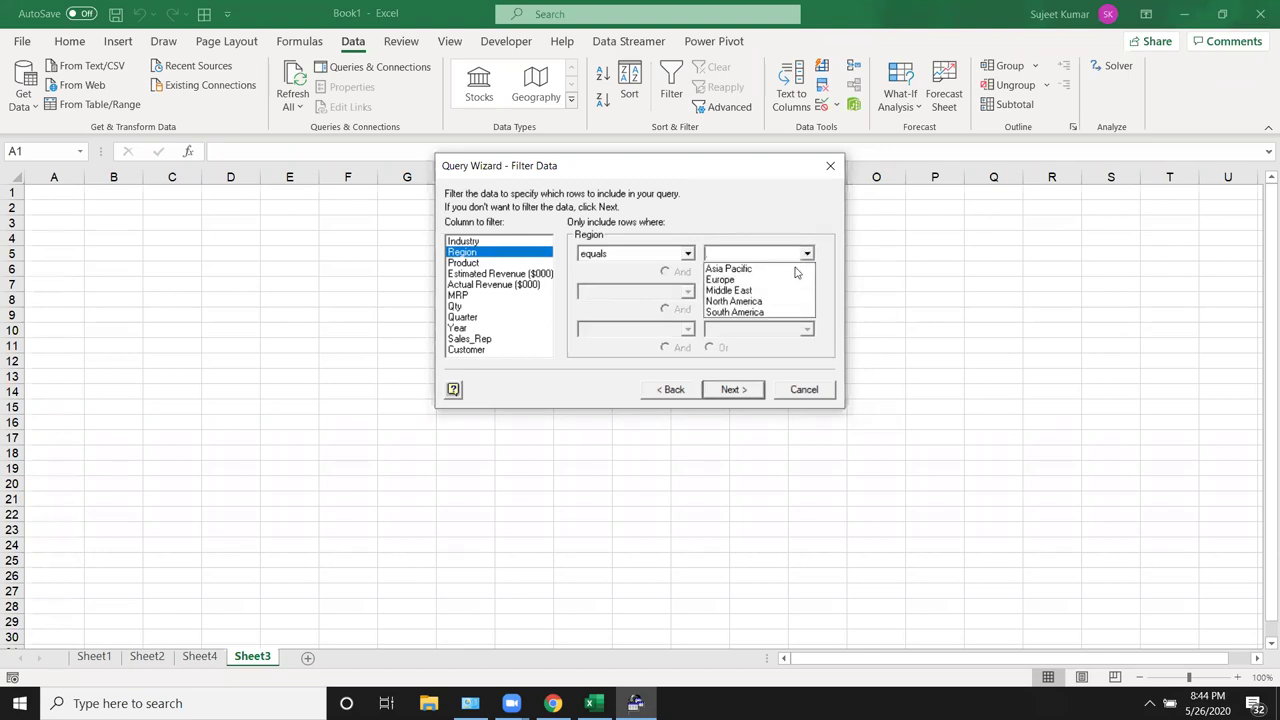
click(788, 280)
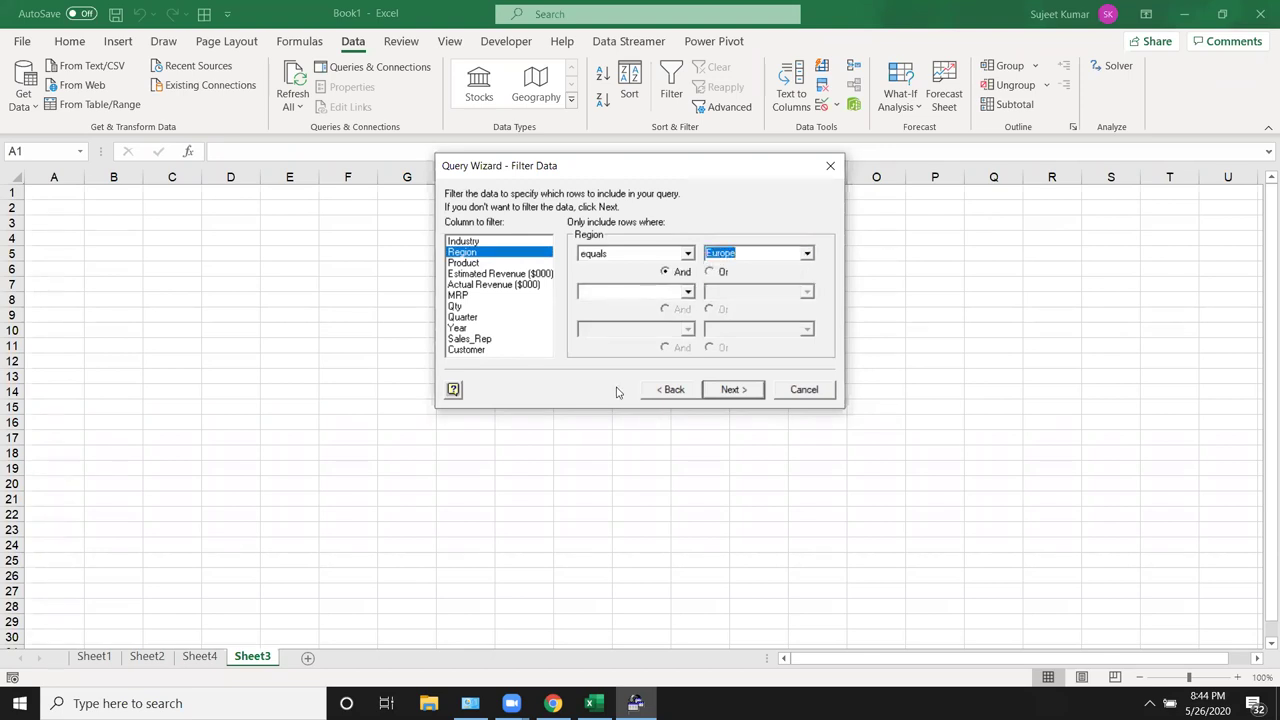
click(475, 331)
click(468, 242)
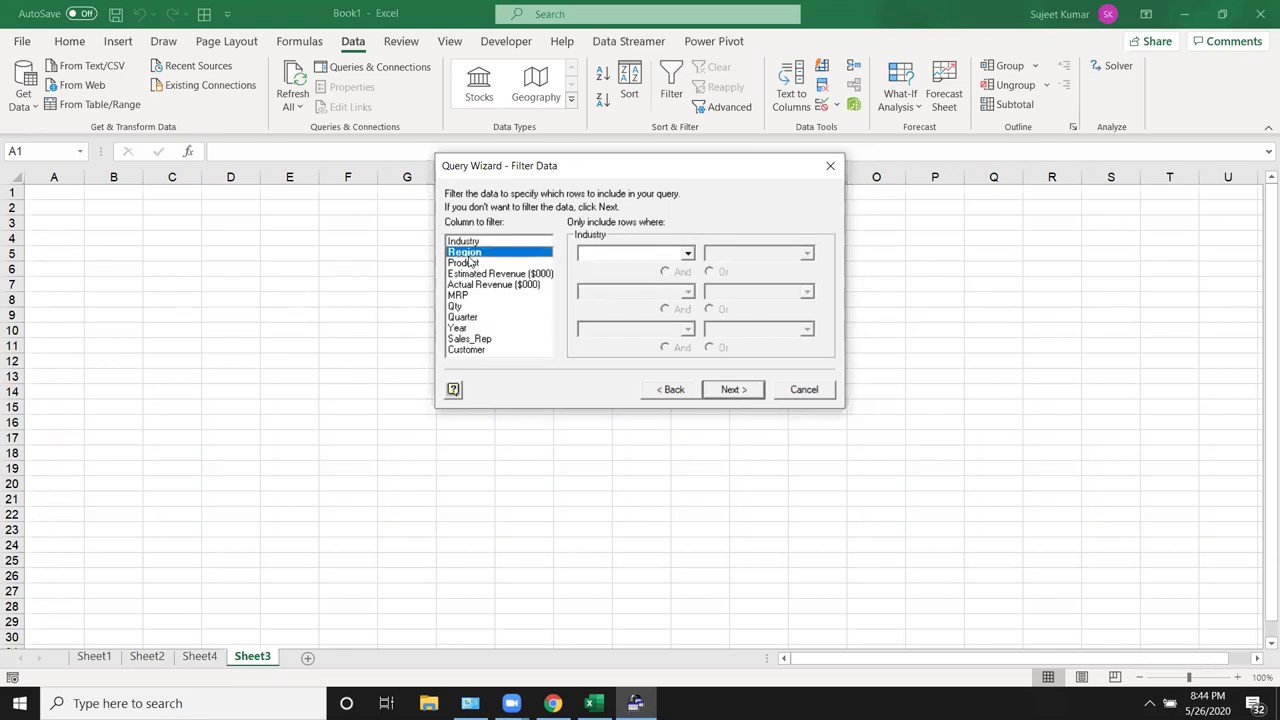
click(466, 253)
click(689, 254)
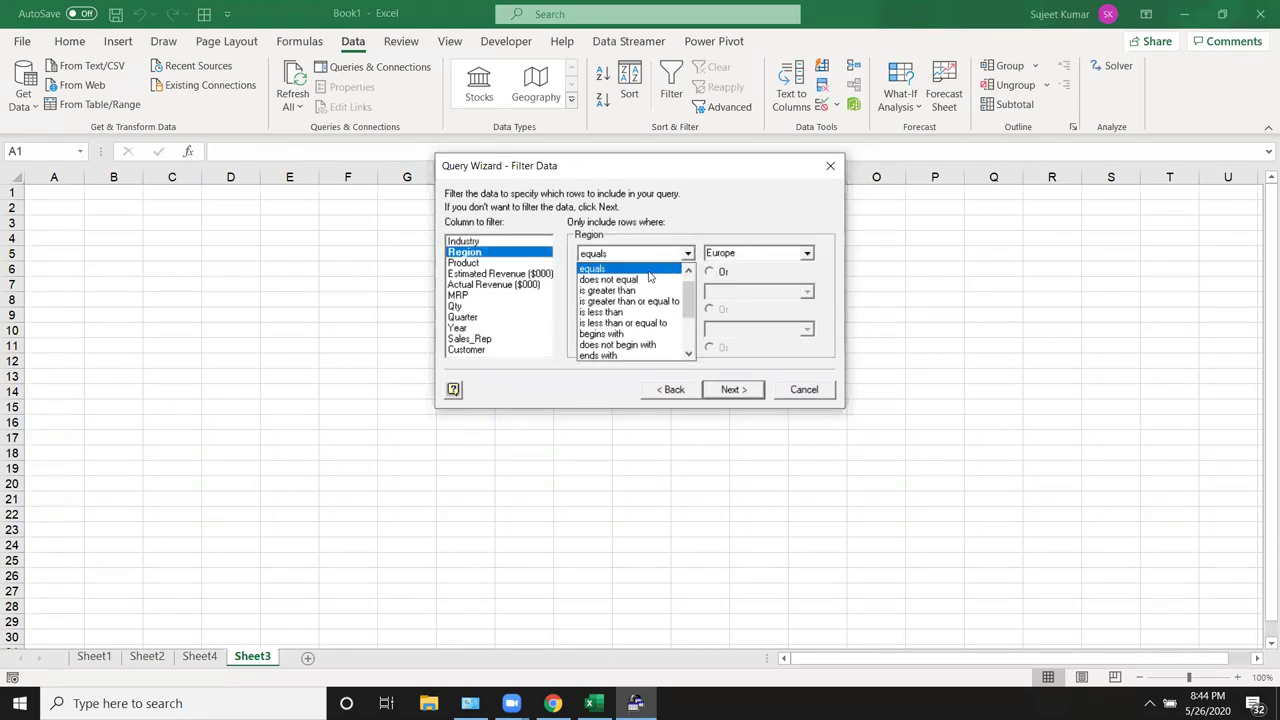
scroll(650, 290, down, 3)
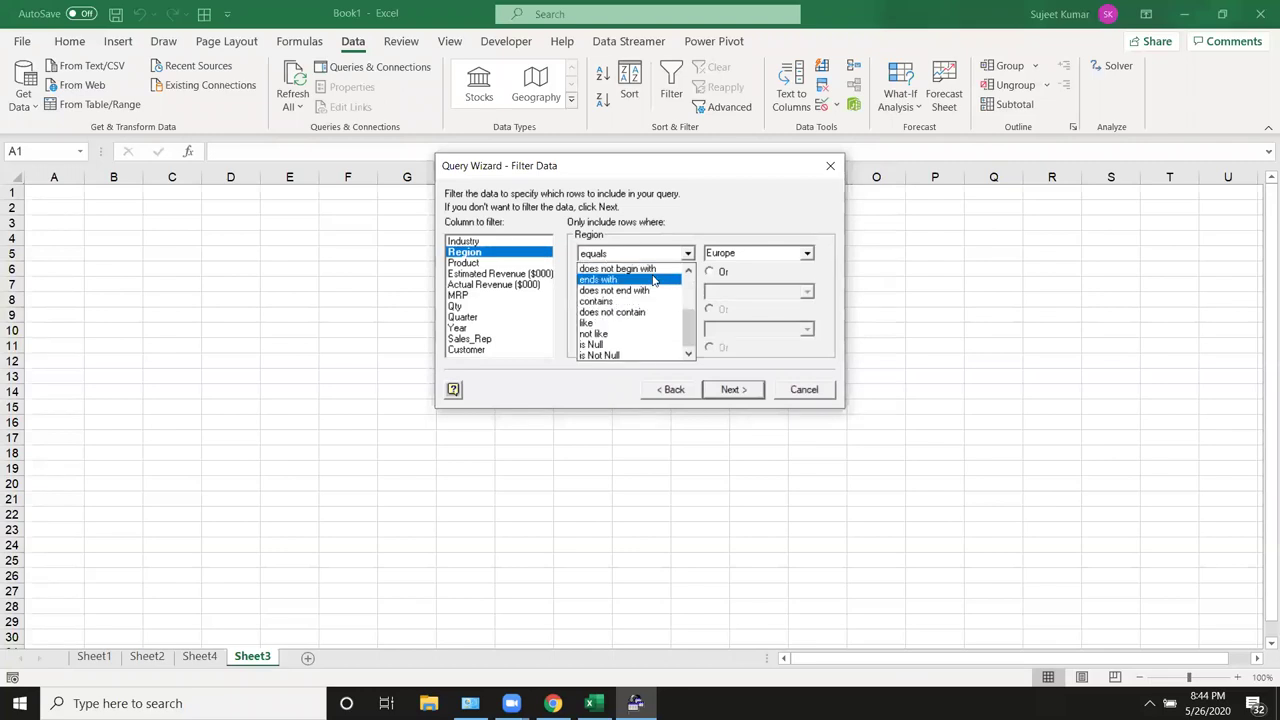
scroll(640, 300, up, 5)
click(688, 254)
Skip sorting and finish the Query Wizard to return the data to Excel
click(740, 389)
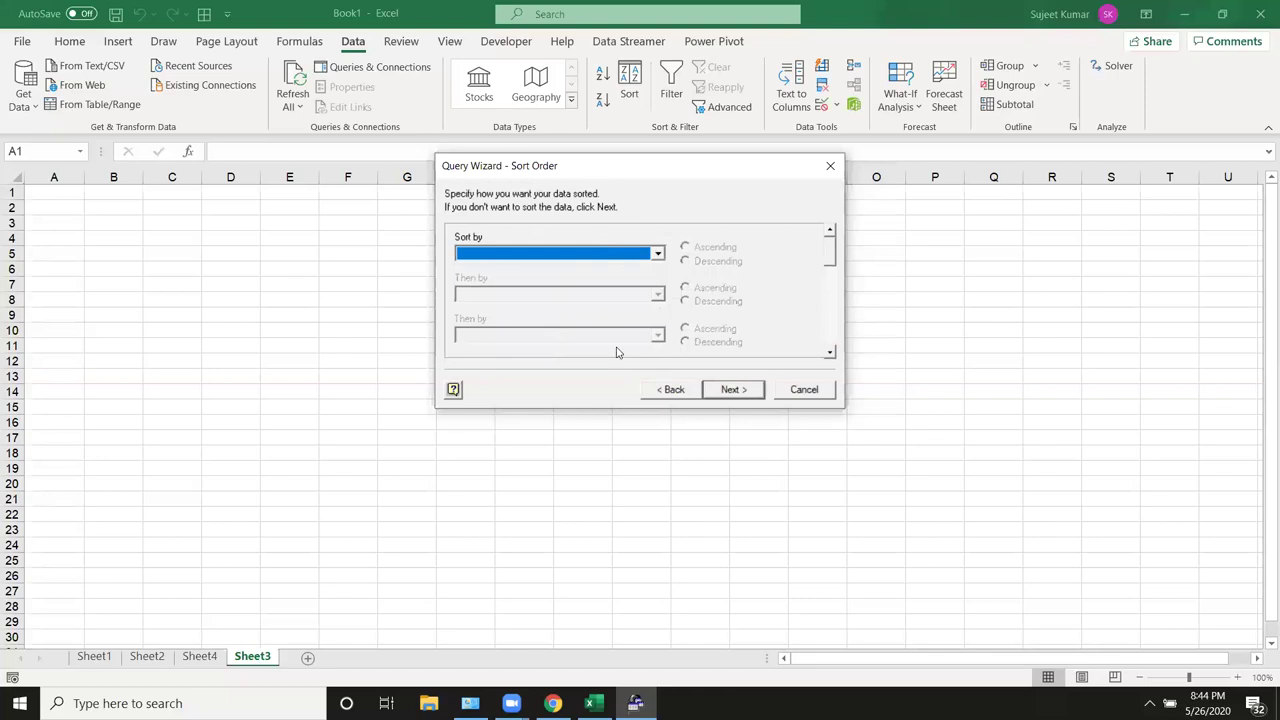
click(712, 393)
click(733, 389)
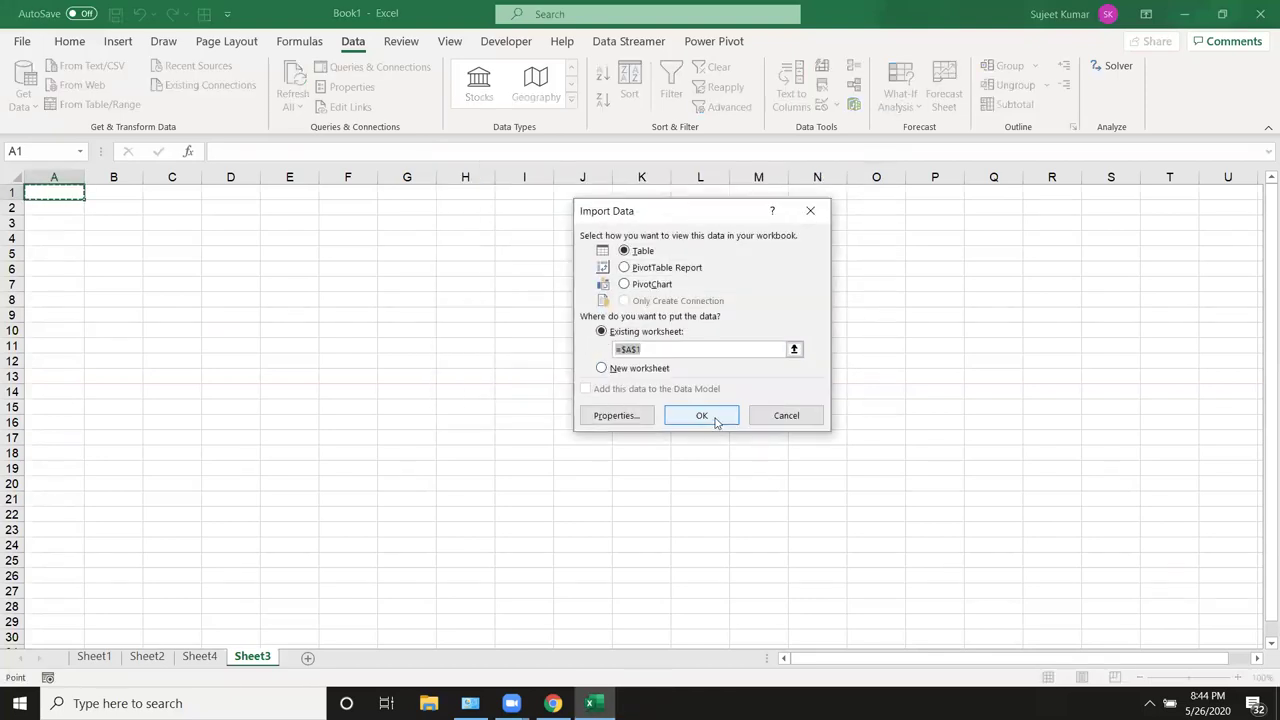
click(712, 416)
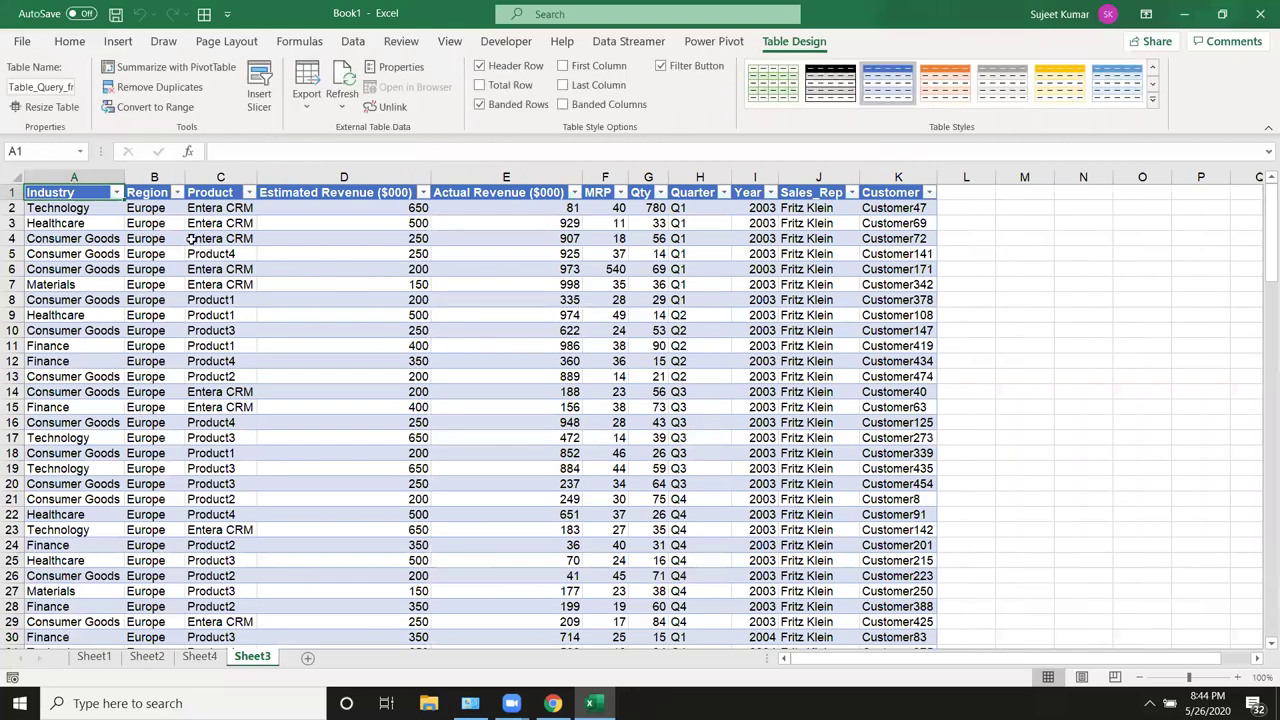
Import the results as a table at A1 of Sheet3 and scroll through the Europe rows
click(174, 222)
drag(170, 223, 222, 391)
scroll(240, 376, down, 20)
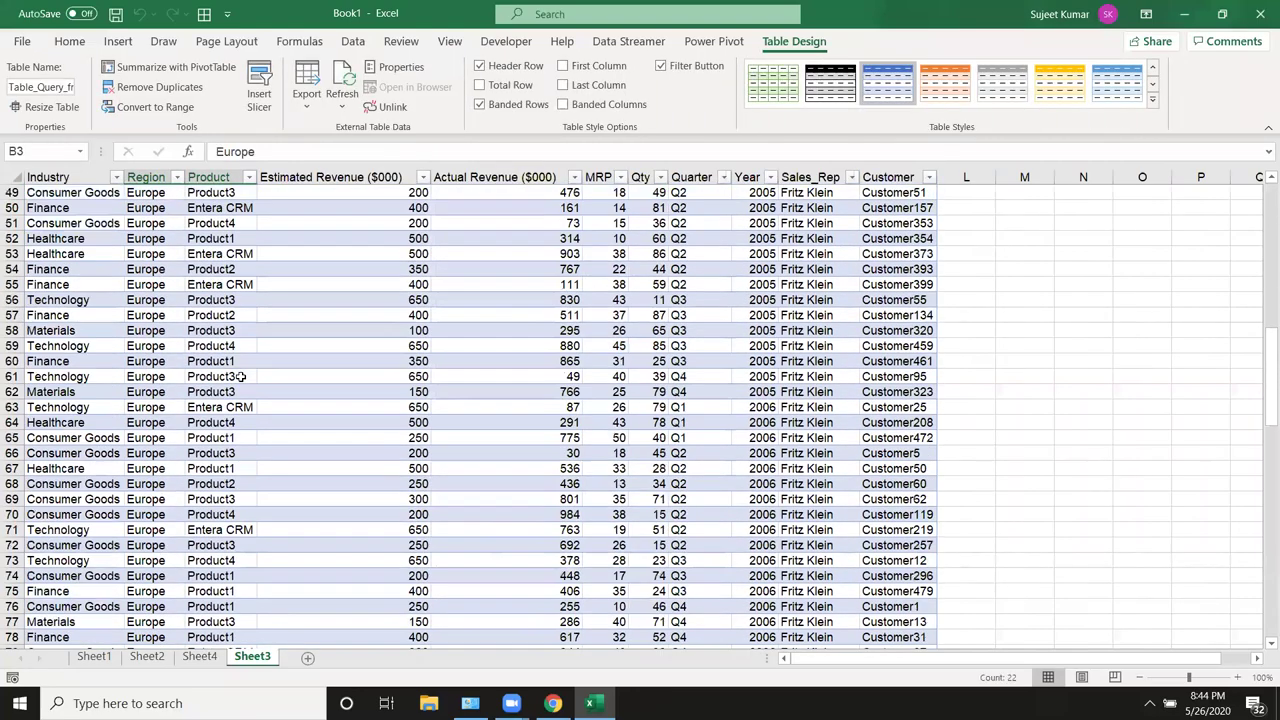
scroll(240, 376, down, 5)
scroll(240, 376, down, 6)
scroll(240, 376, down, 10)
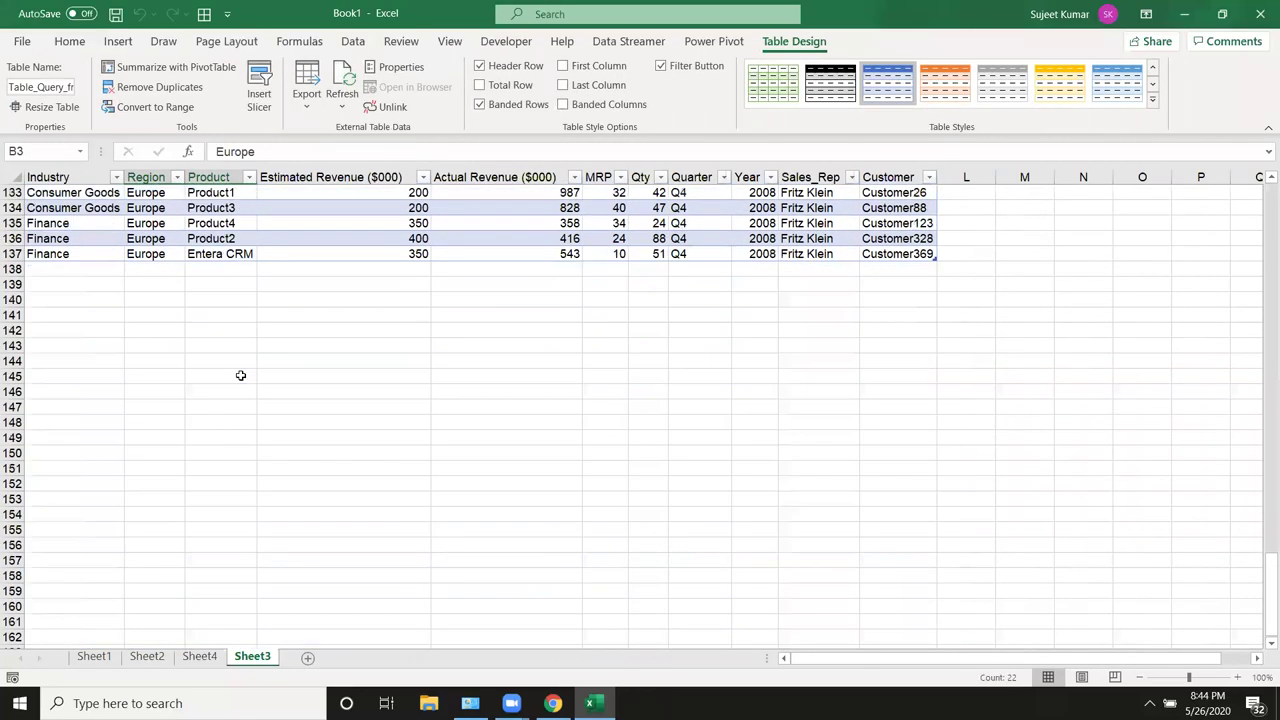
scroll(240, 376, up, 7)
scroll(240, 376, up, 6)
scroll(240, 376, up, 2)
scroll(240, 376, up, 19)
scroll(240, 376, up, 7)
scroll(240, 376, up, 3)
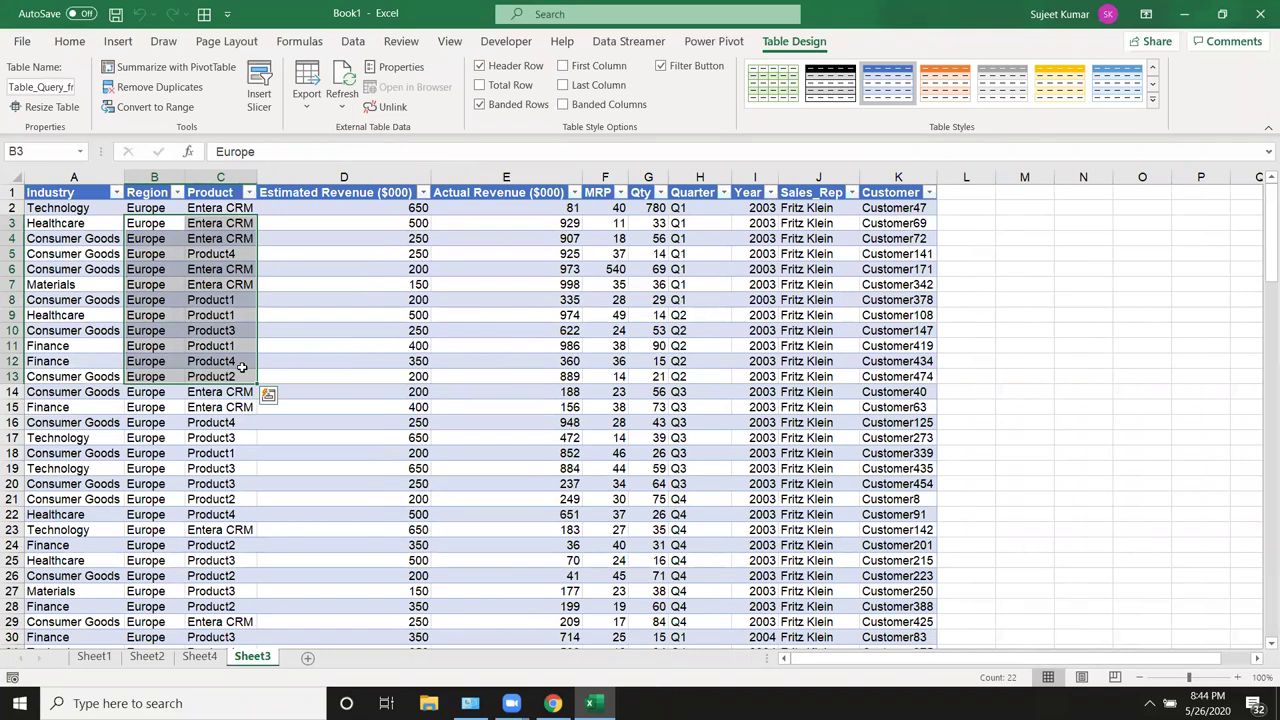
click(748, 418)
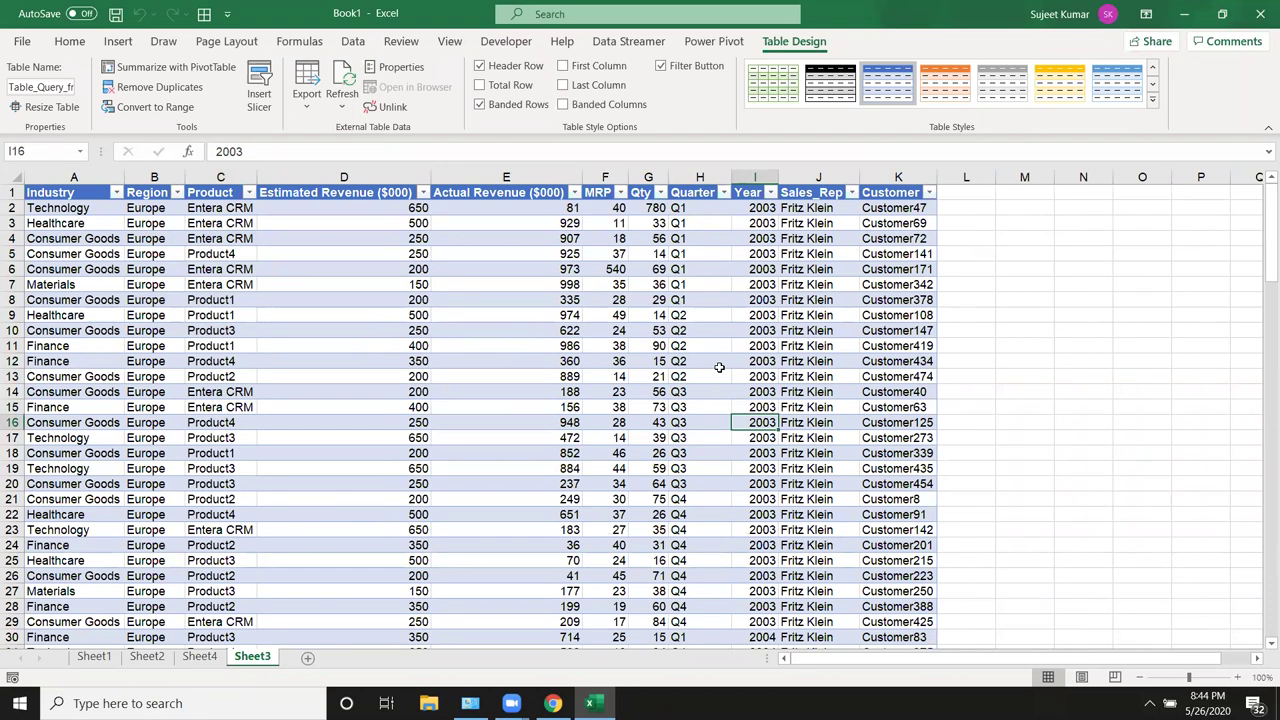
Switch to Sheet4 to inspect the Europe rows in the Data table
click(199, 656)
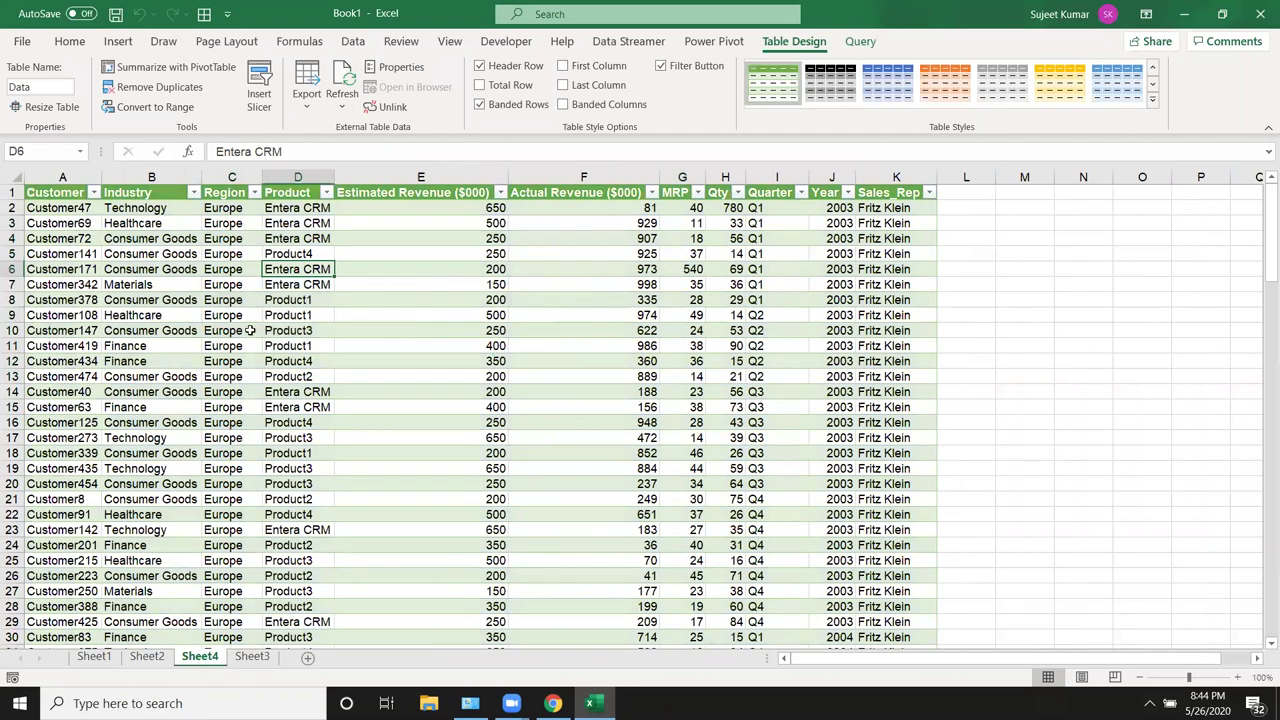
drag(237, 237, 232, 316)
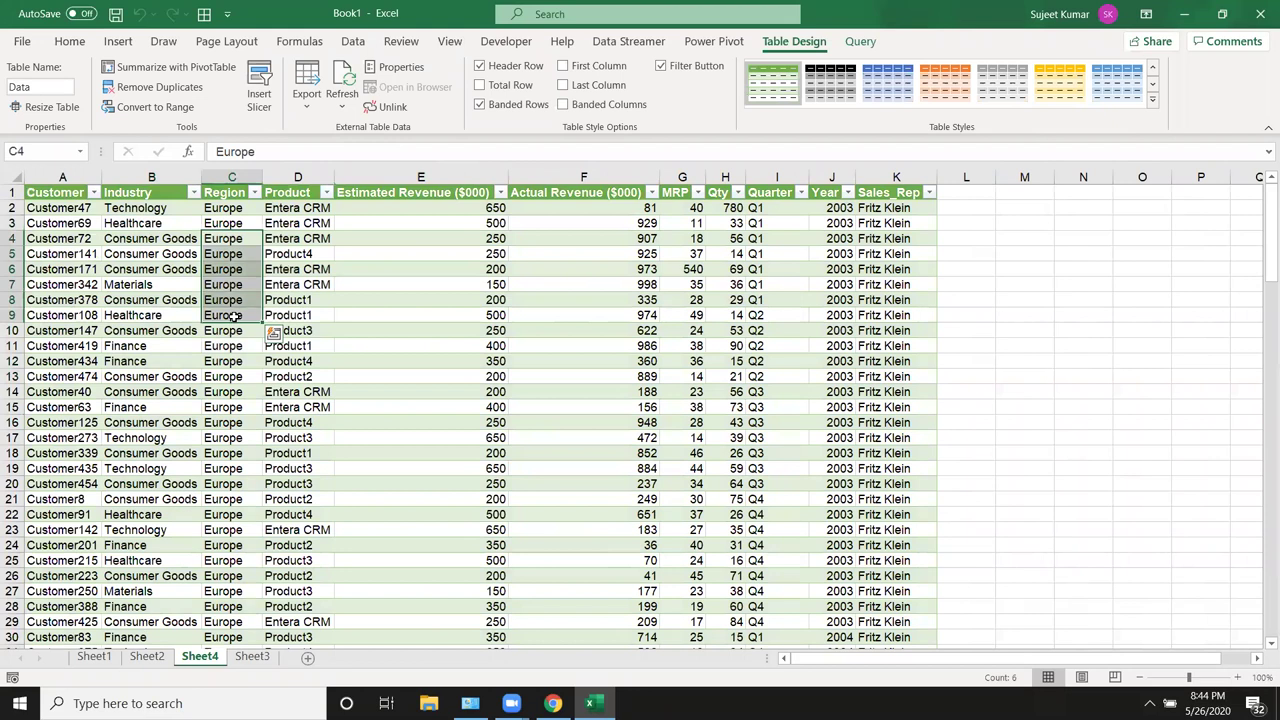
click(233, 210)
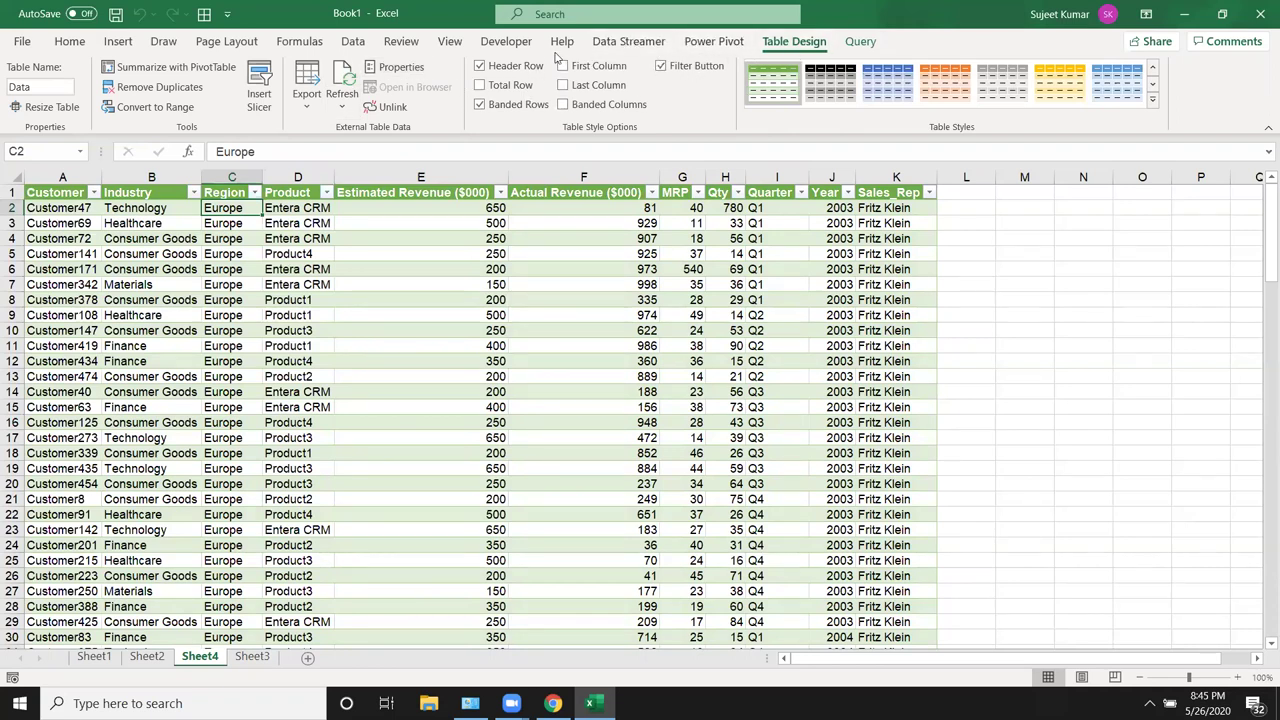
click(353, 41)
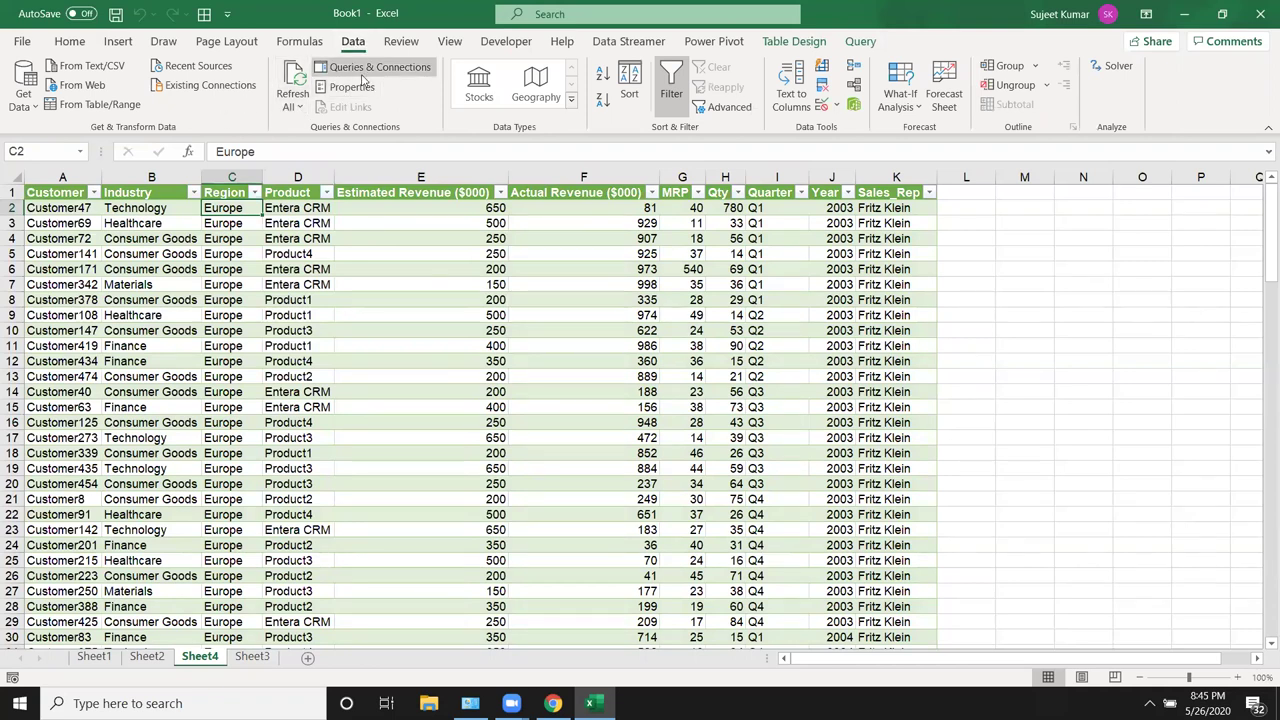
Edit the Data query's Region filter from Europe to North America and reload it
click(373, 70)
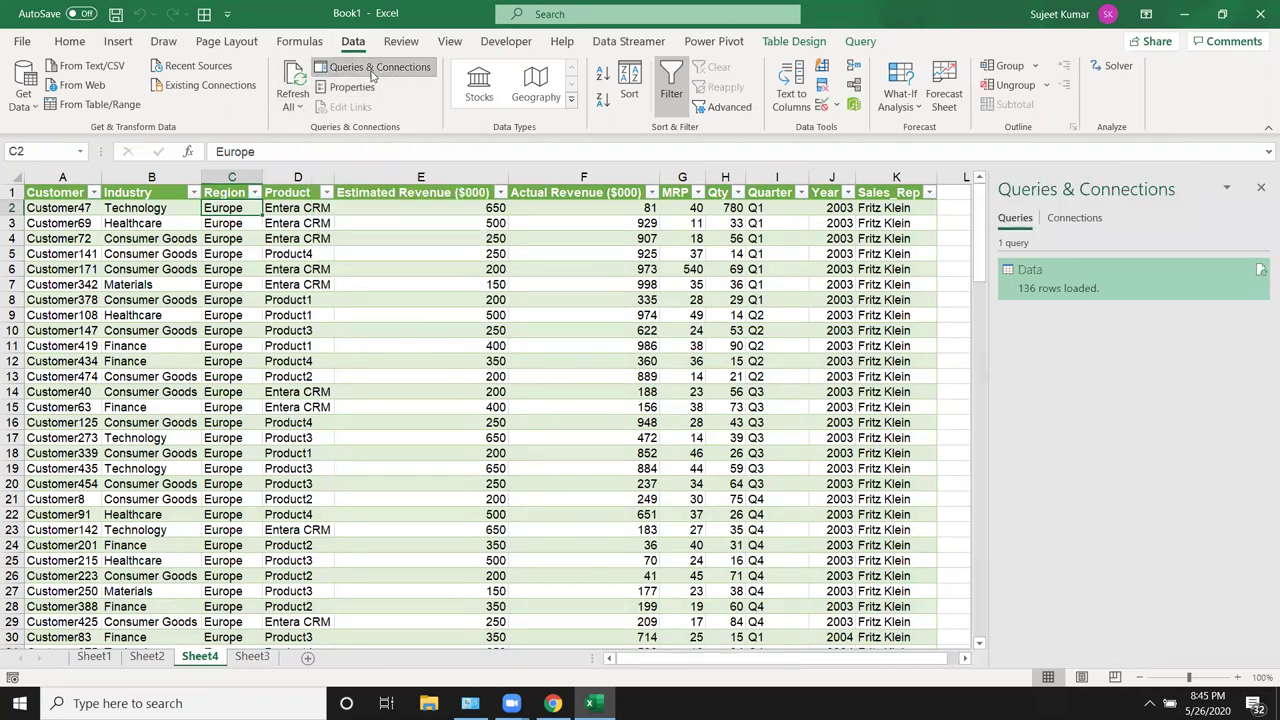
double_click(1125, 288)
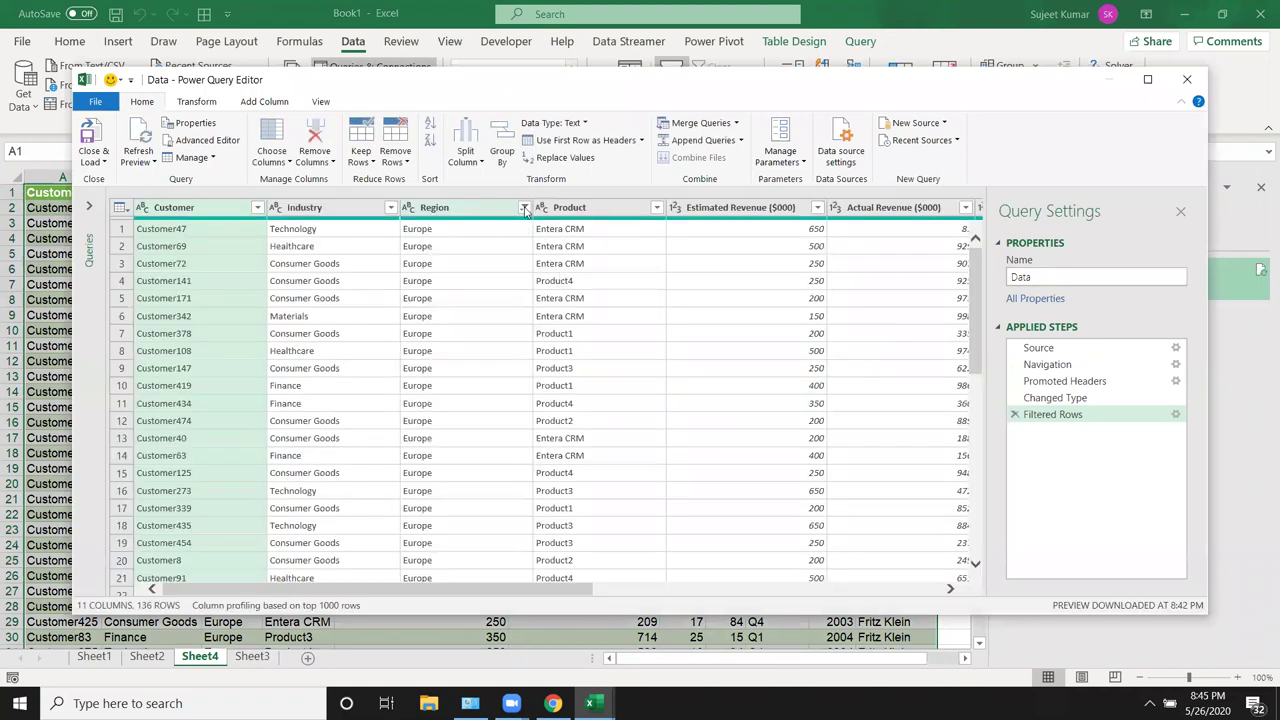
click(523, 208)
click(289, 432)
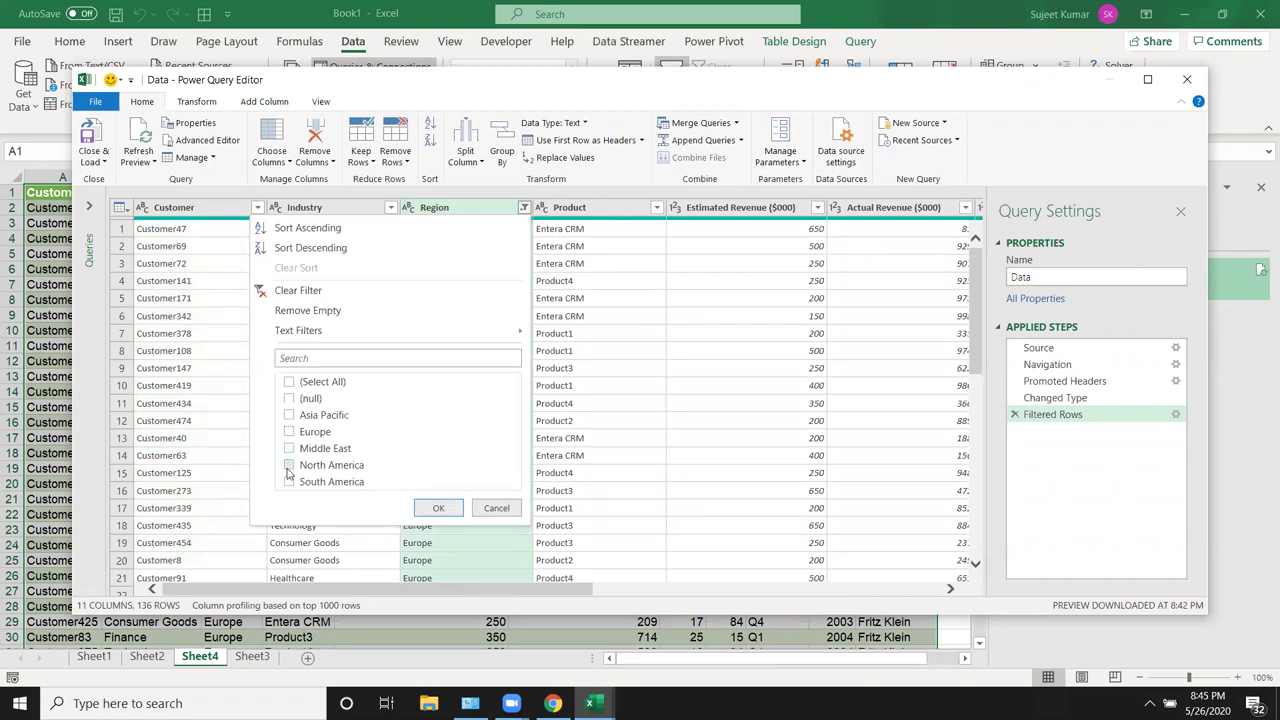
click(289, 466)
click(438, 508)
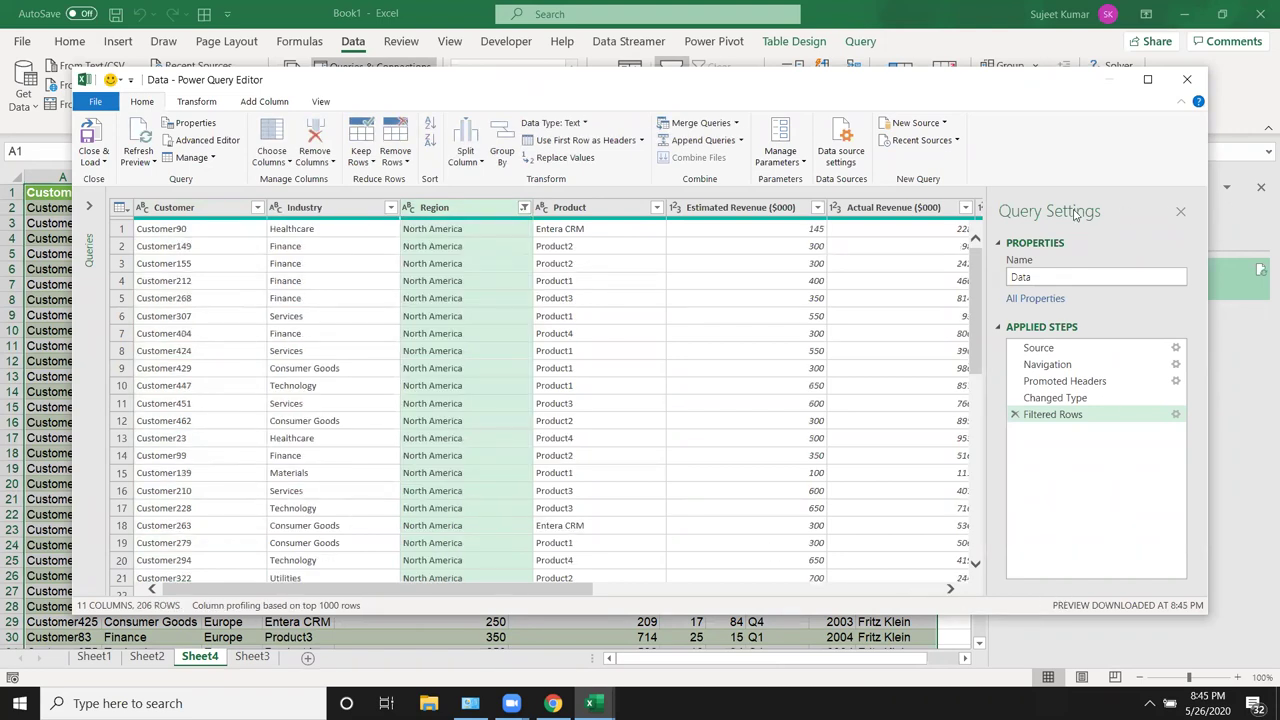
click(95, 142)
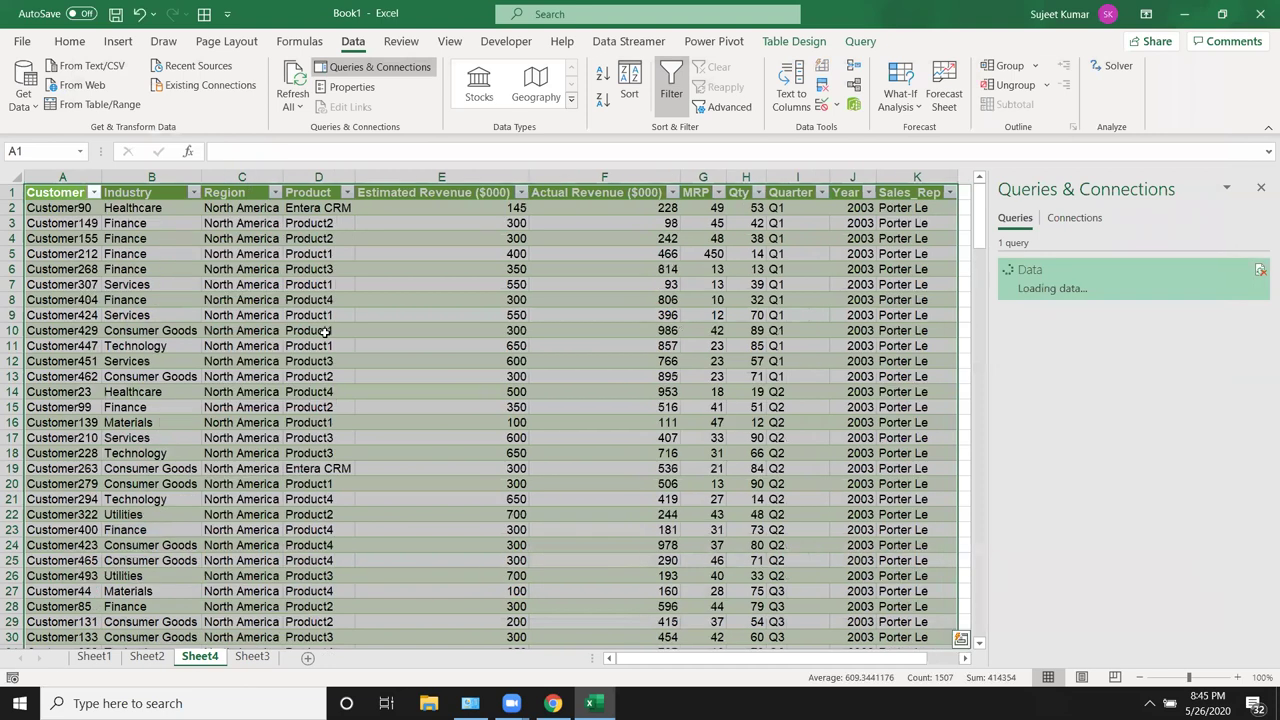
Inspect cell C8 showing North America, leaving it unchanged
click(268, 300)
drag(302, 157, 230, 148)
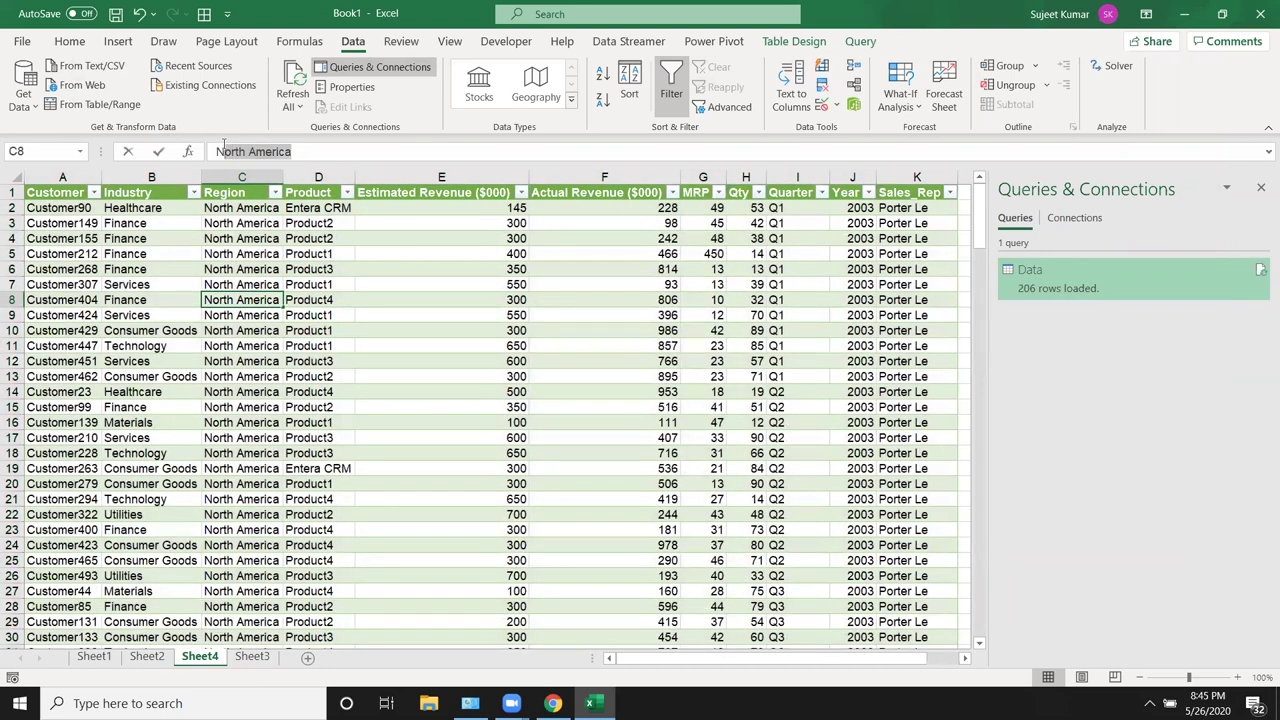
key(Escape)
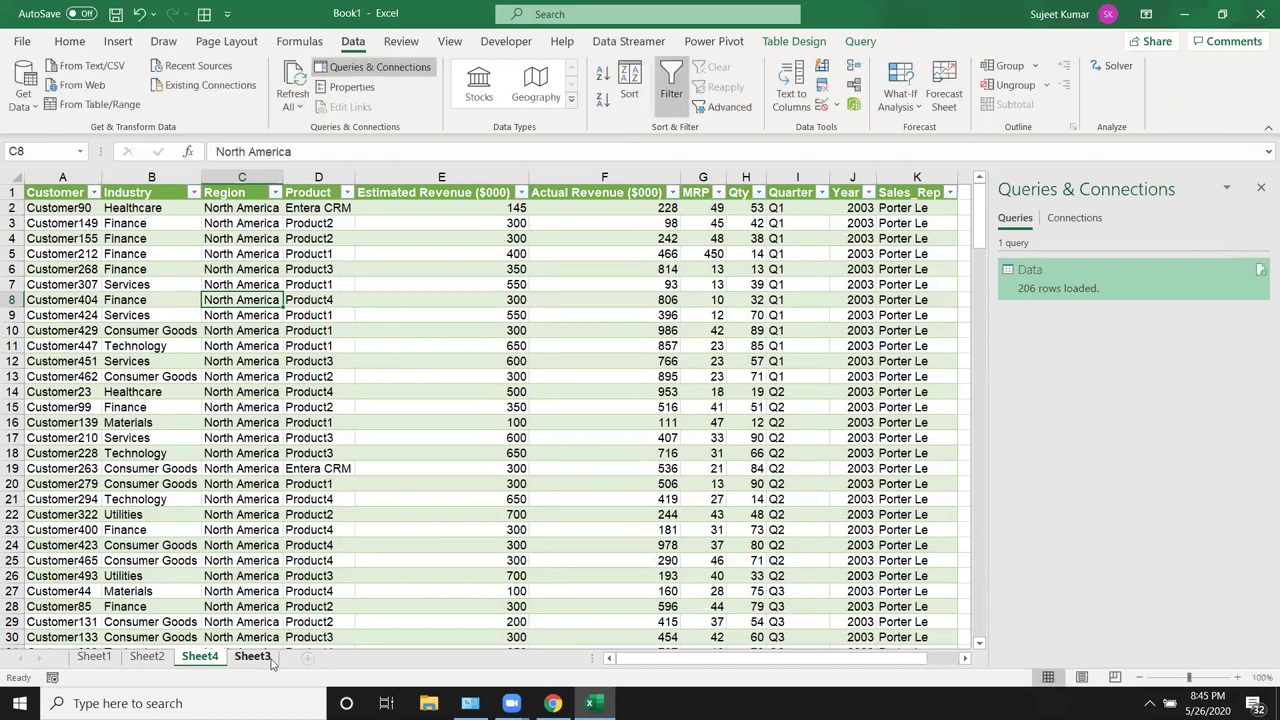
On Sheet3, open the Query from Excel Files connection's Definition properties
click(268, 658)
click(533, 346)
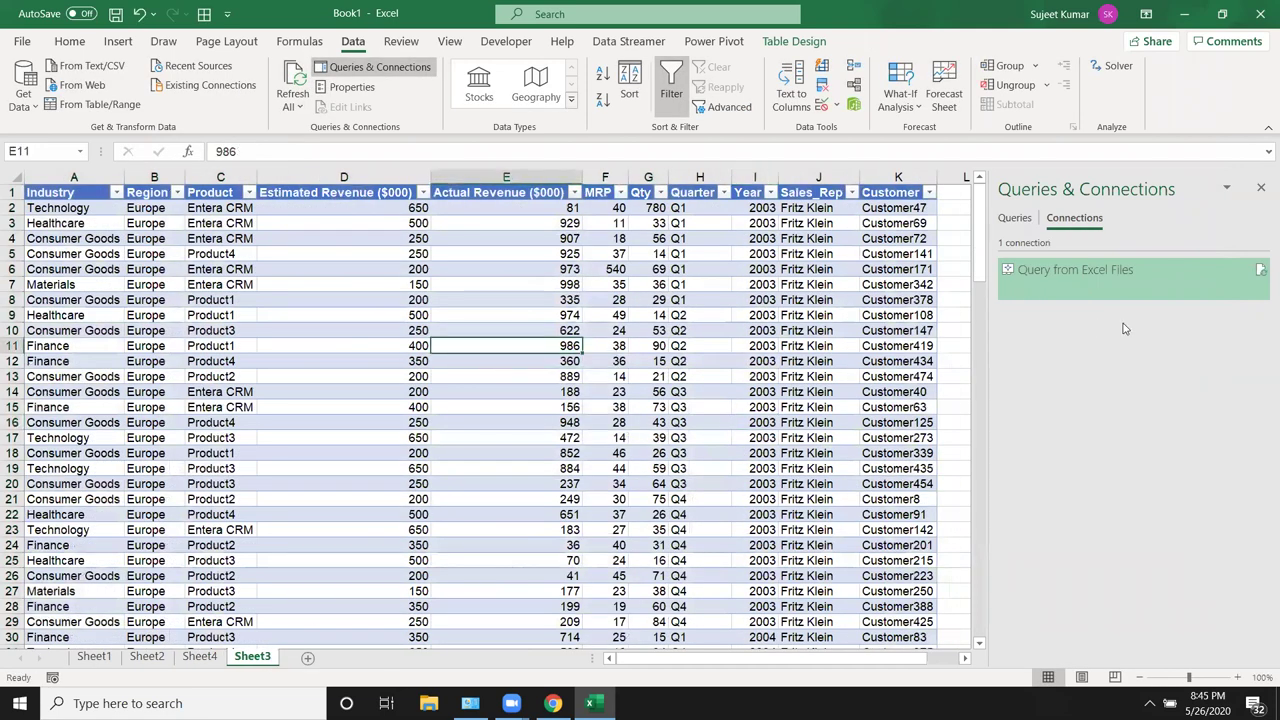
right_click(1108, 293)
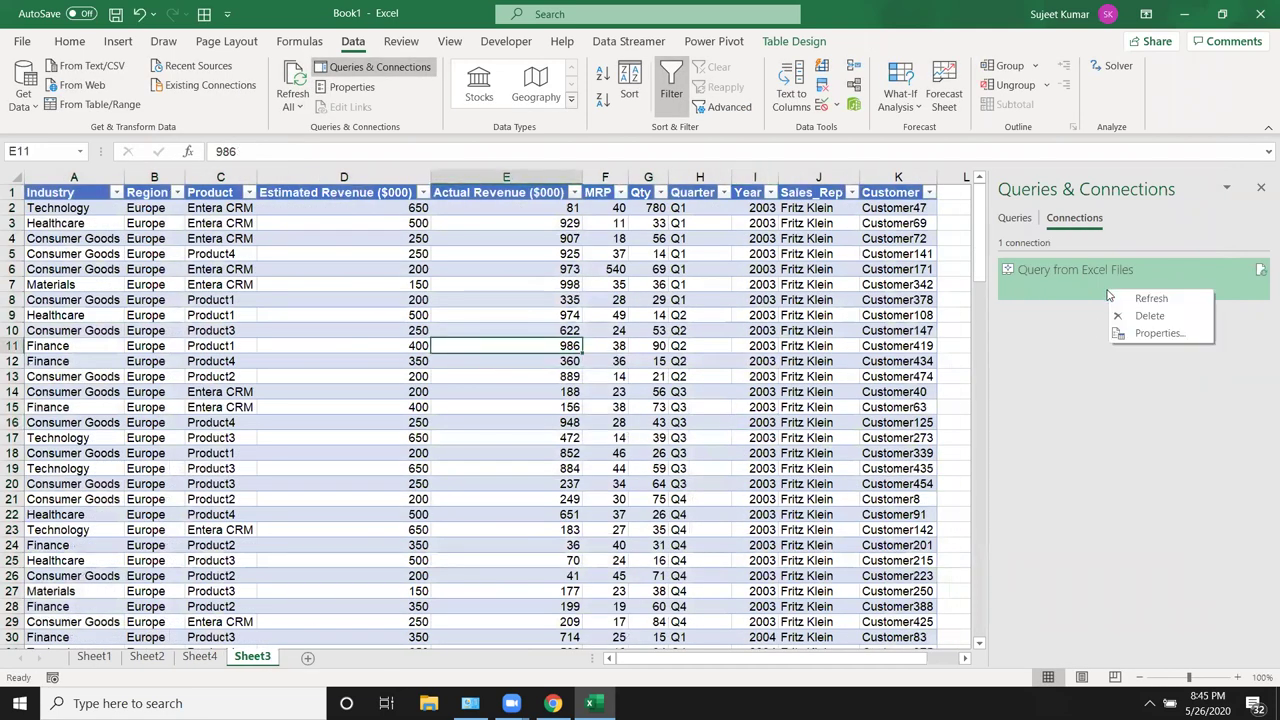
click(1152, 334)
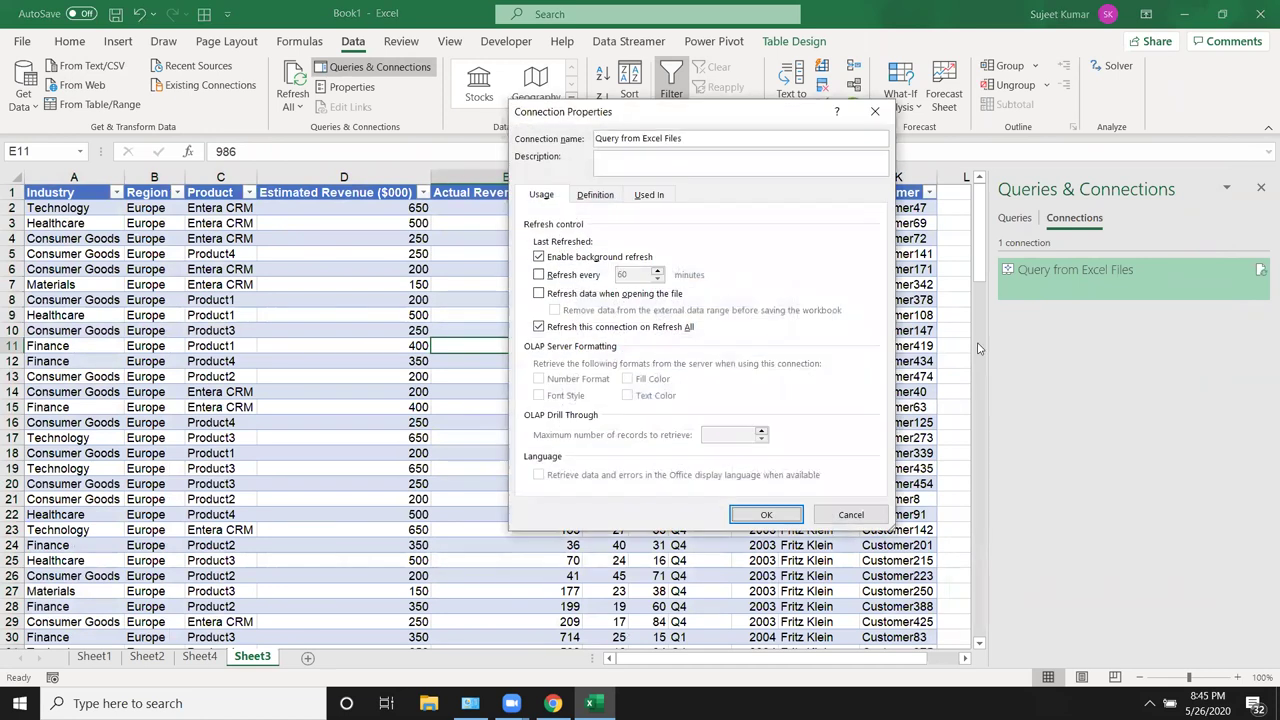
click(596, 196)
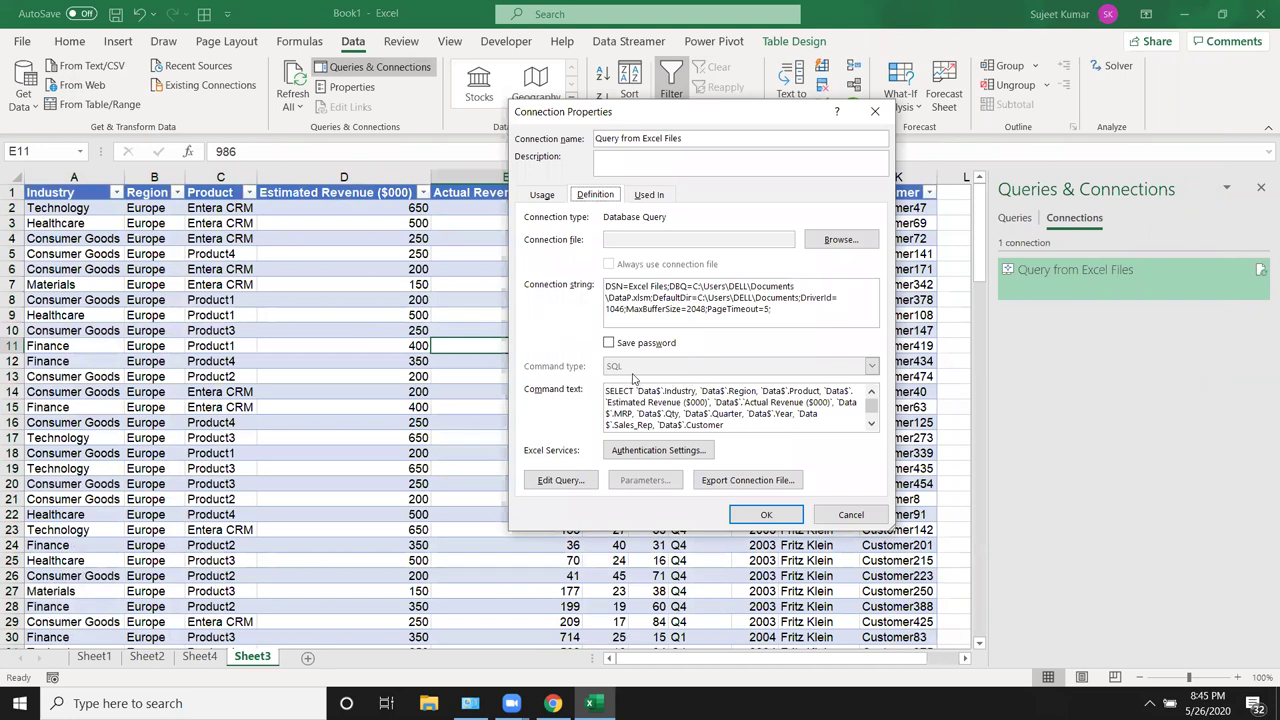
Change the SQL WHERE clause's Region value to 'North America' and apply it
click(641, 402)
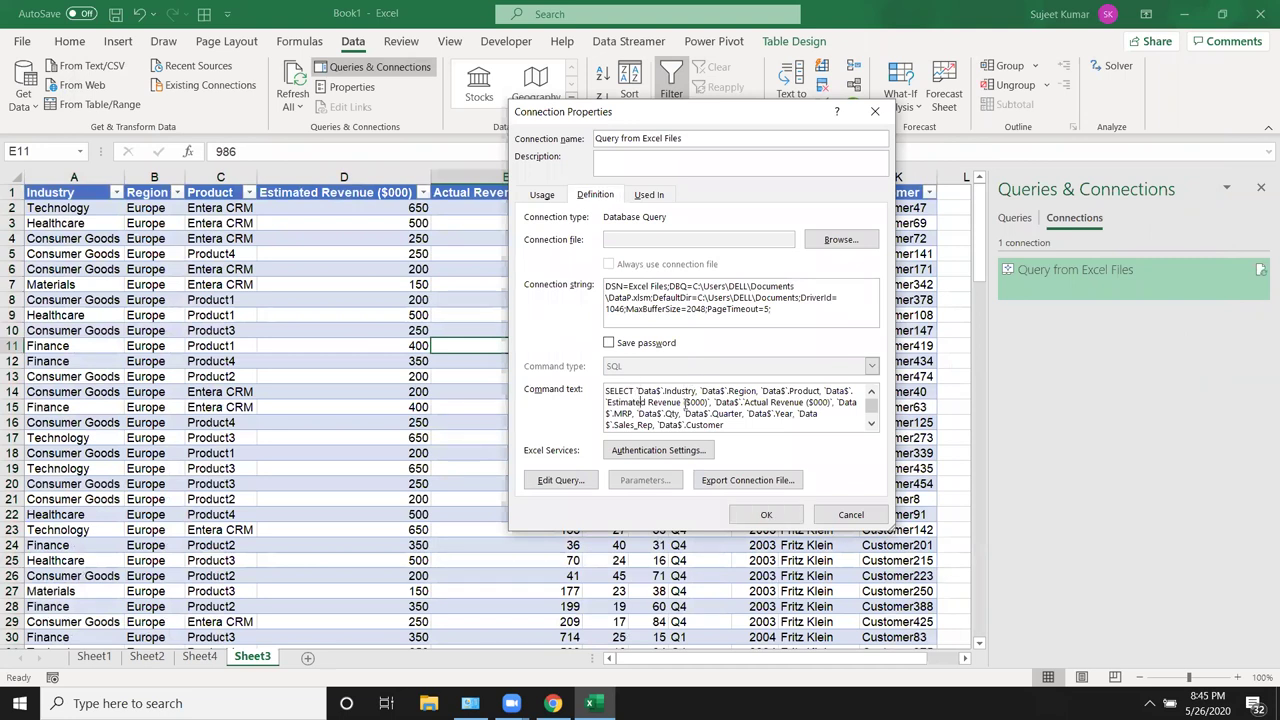
click(871, 424)
click(871, 424)
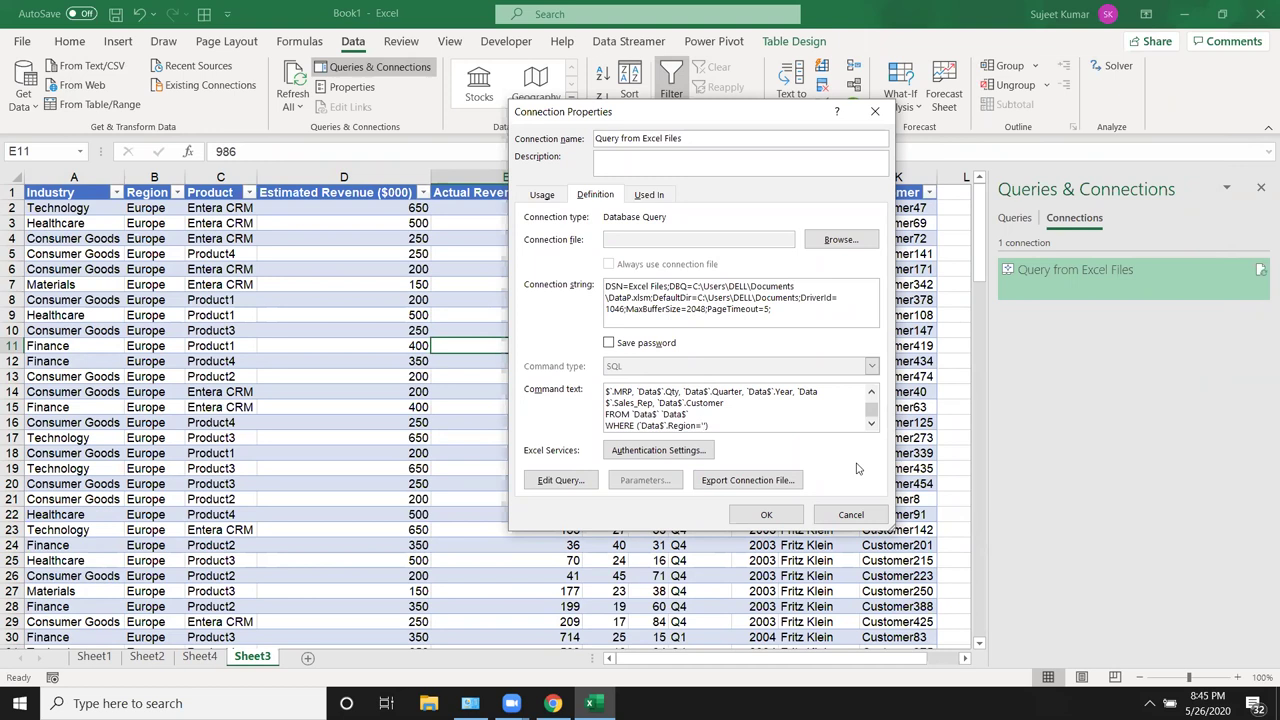
text(North America)
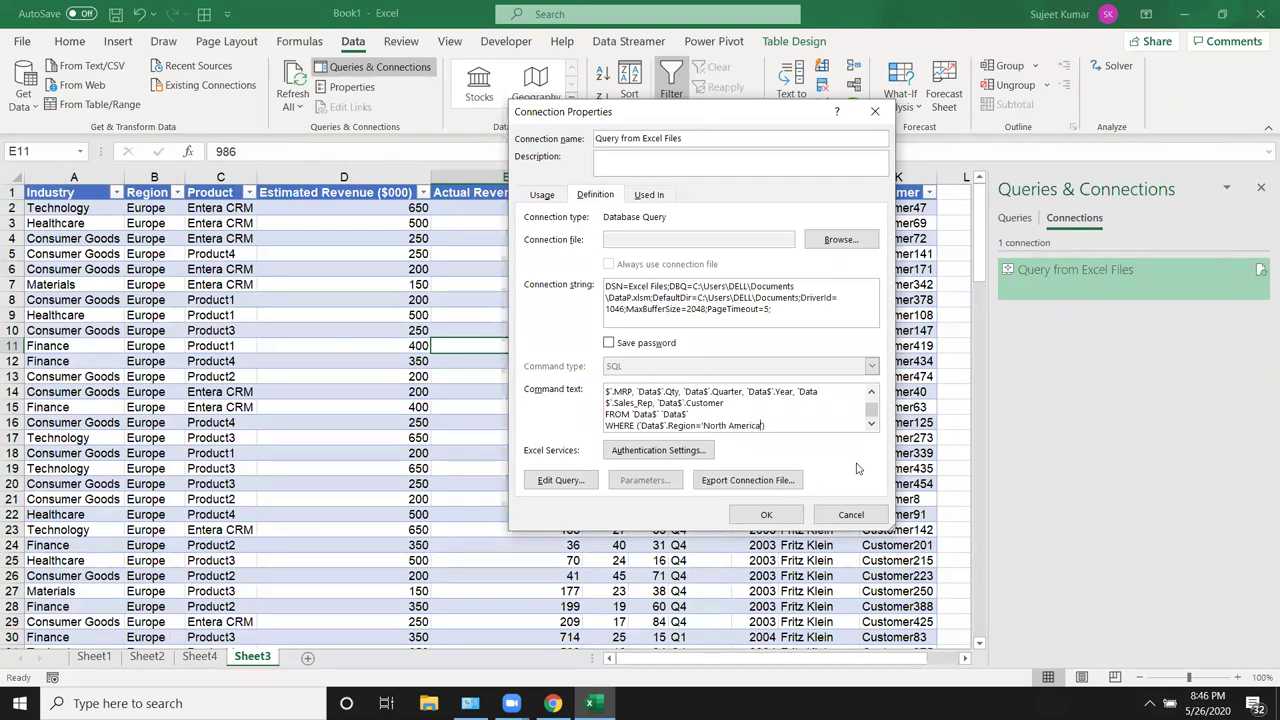
click(754, 515)
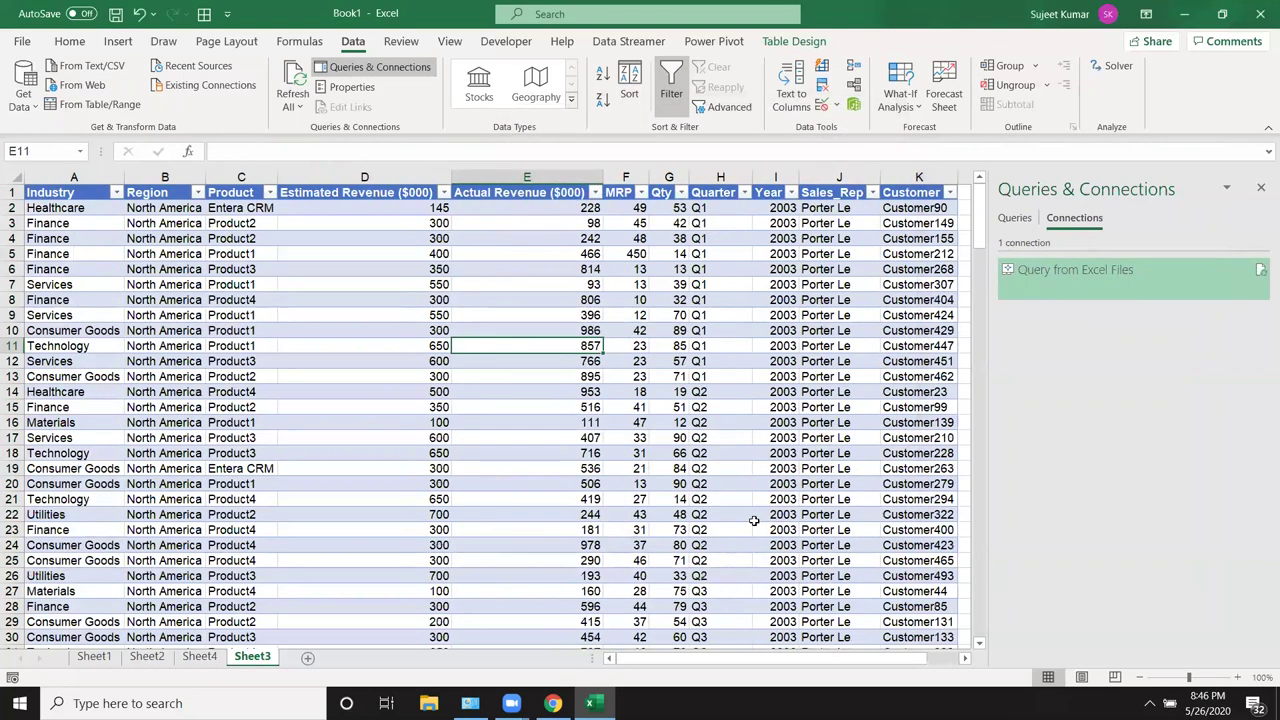
Compare the North America Region cells on Sheet3 with the Sheet4 table
drag(184, 240, 162, 399)
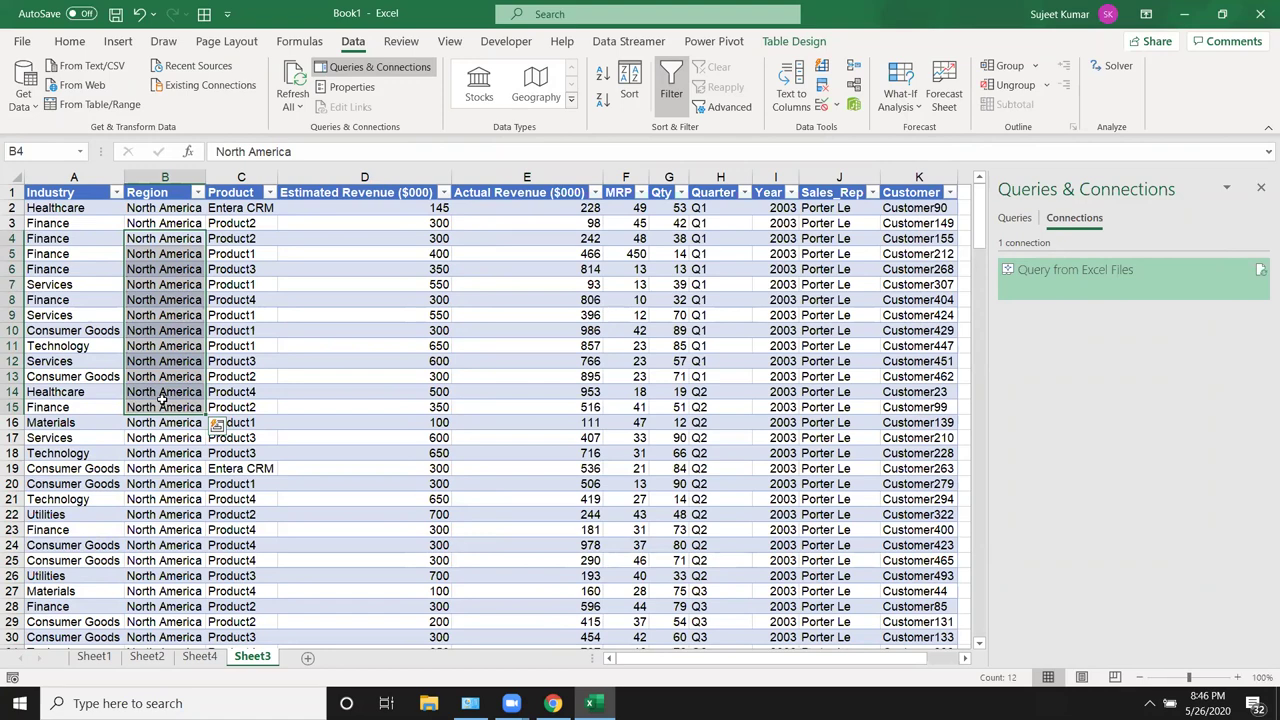
click(199, 657)
click(250, 658)
click(199, 657)
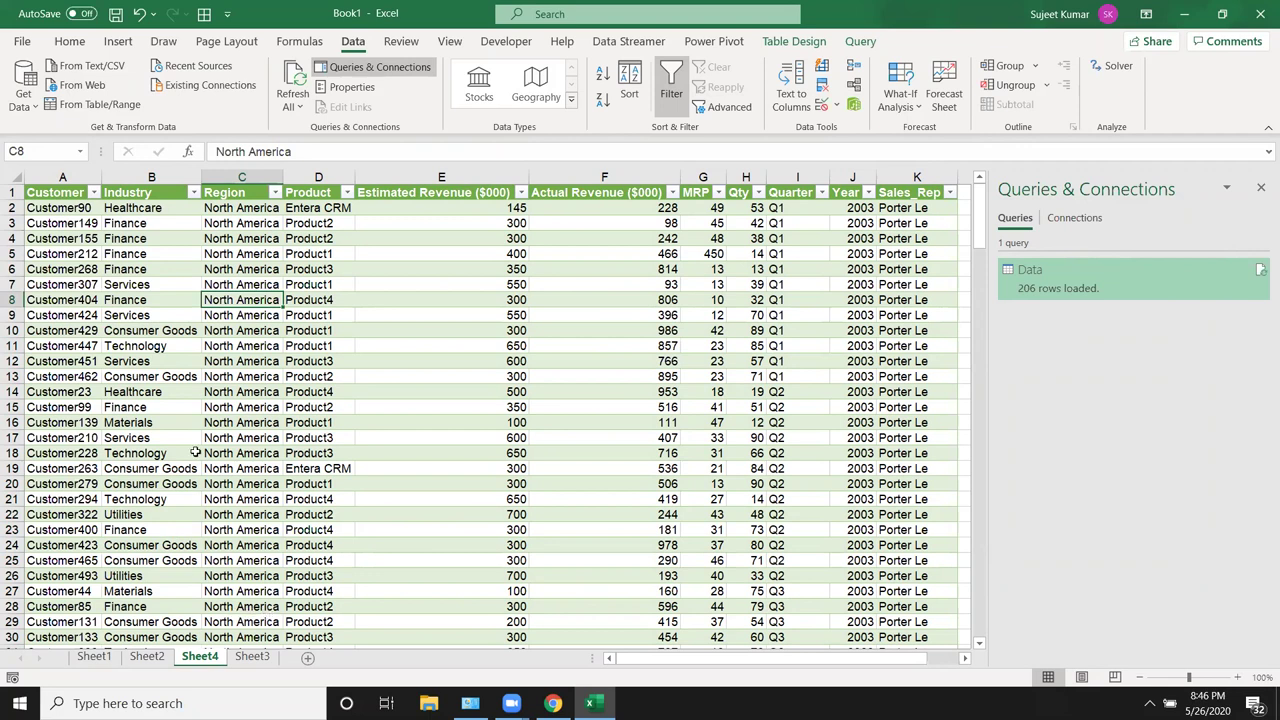
mouse_move(60, 210)
mouse_down()
mouse_move(271, 378)
mouse_move(527, 514)
mouse_up()
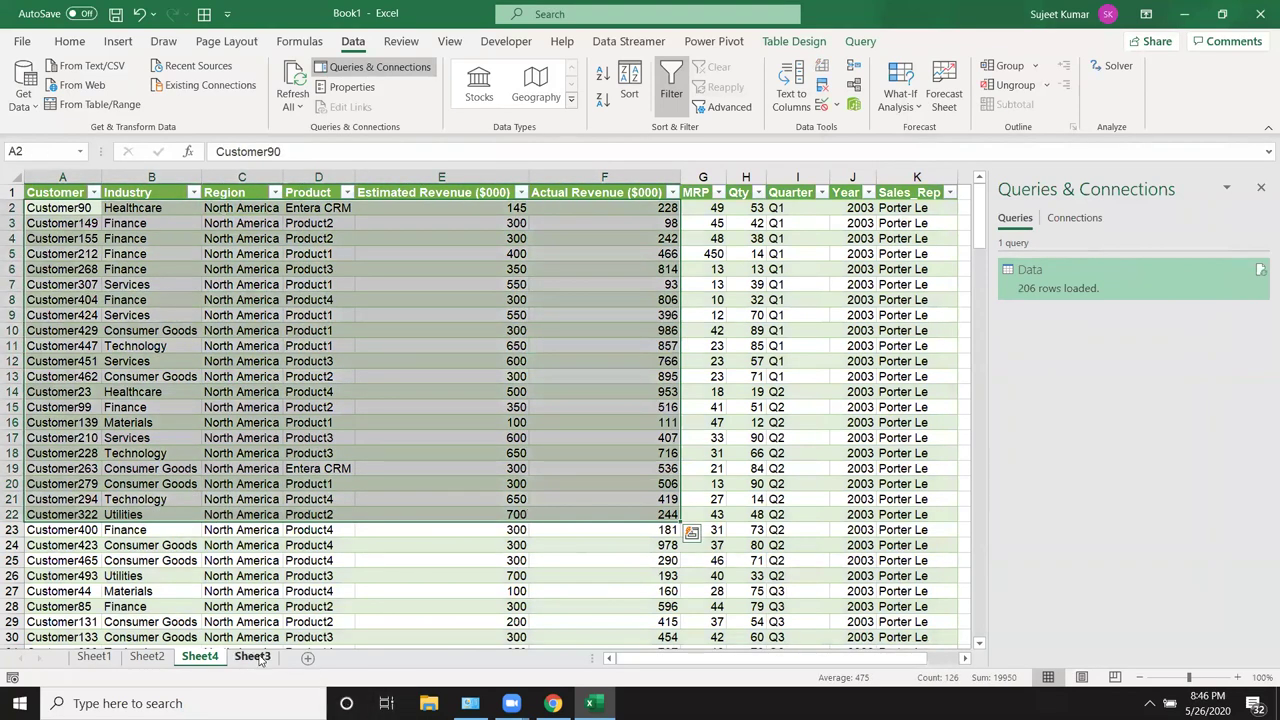
click(248, 657)
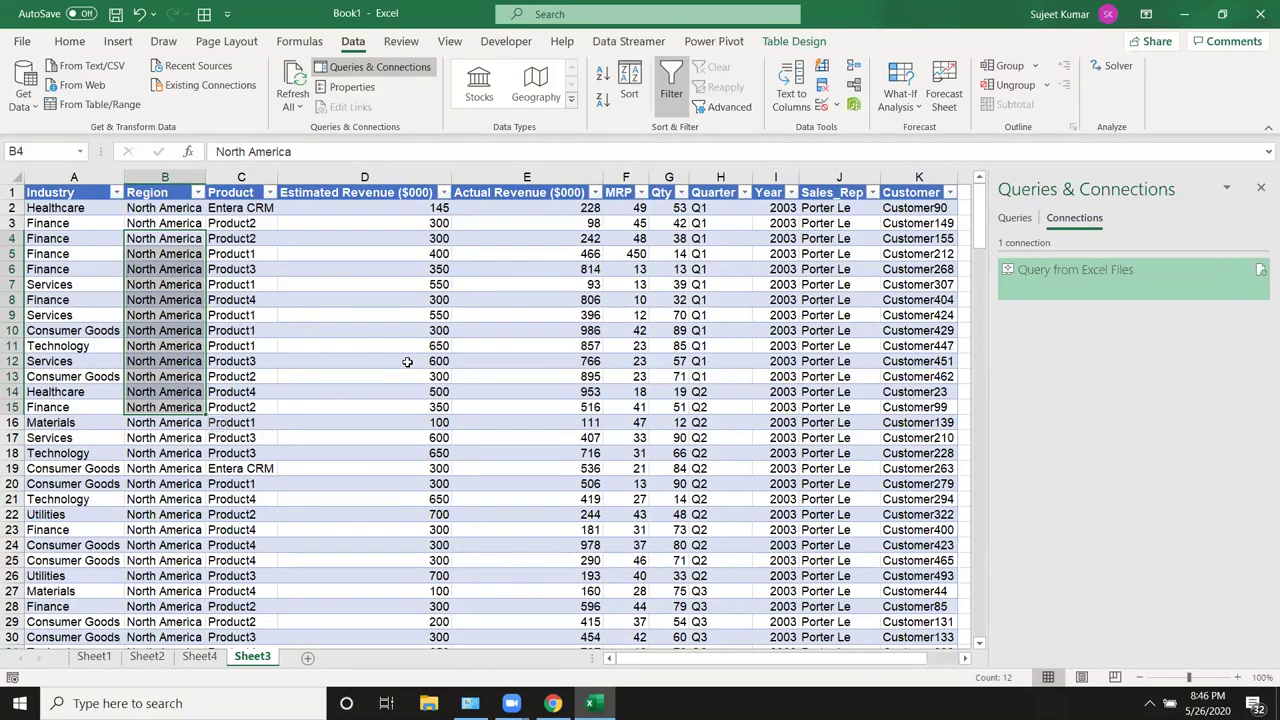
Close the Queries & Connections pane and review the Sheet3 table's Product and Year columns
click(1261, 187)
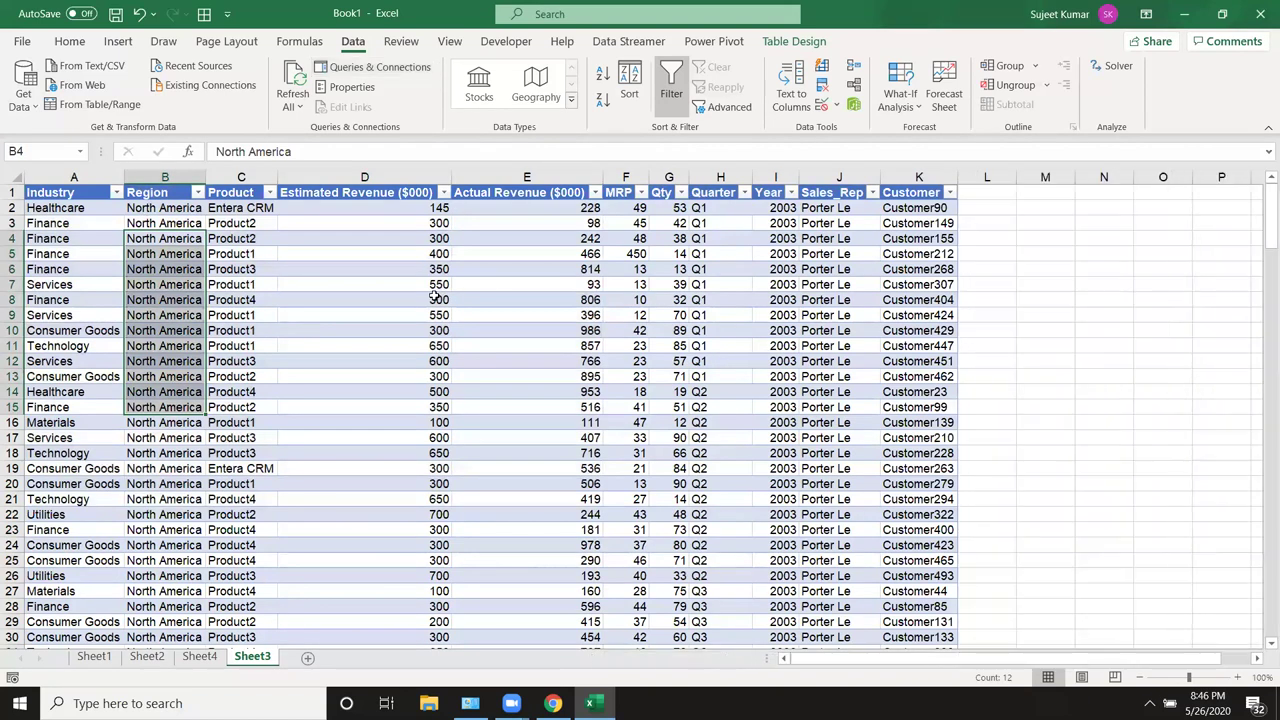
click(435, 295)
click(1092, 189)
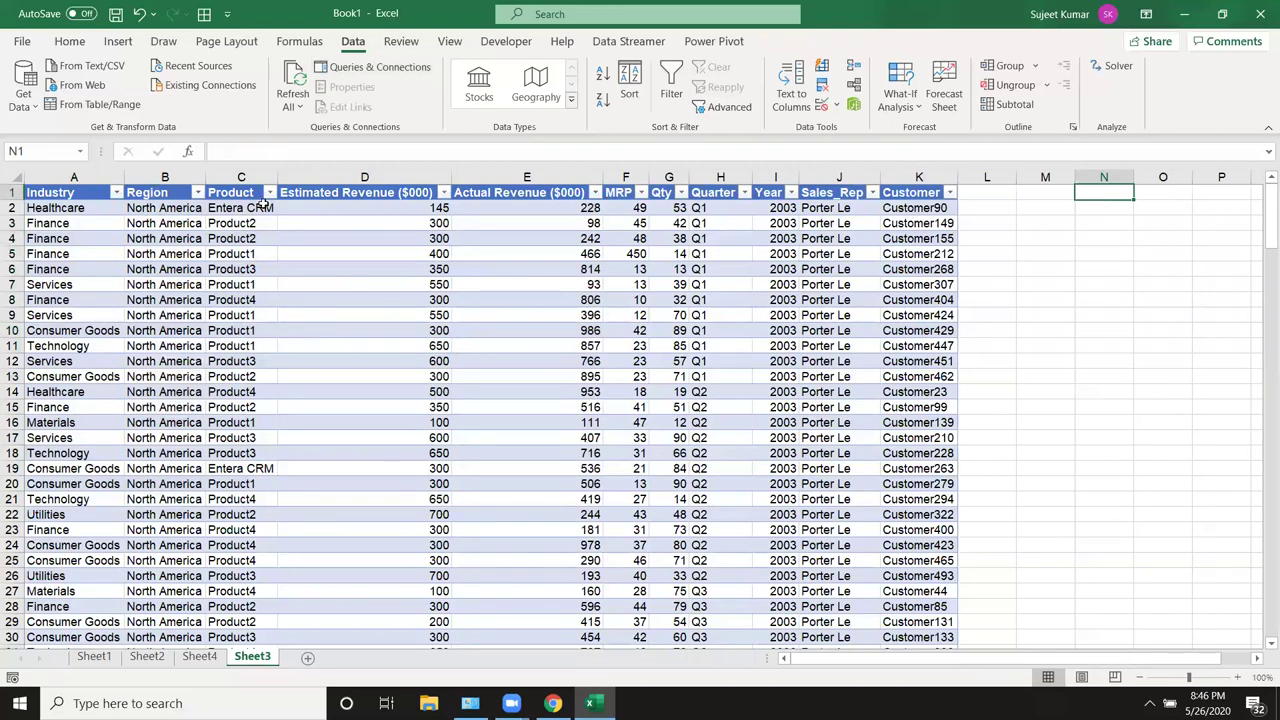
drag(262, 205, 492, 347)
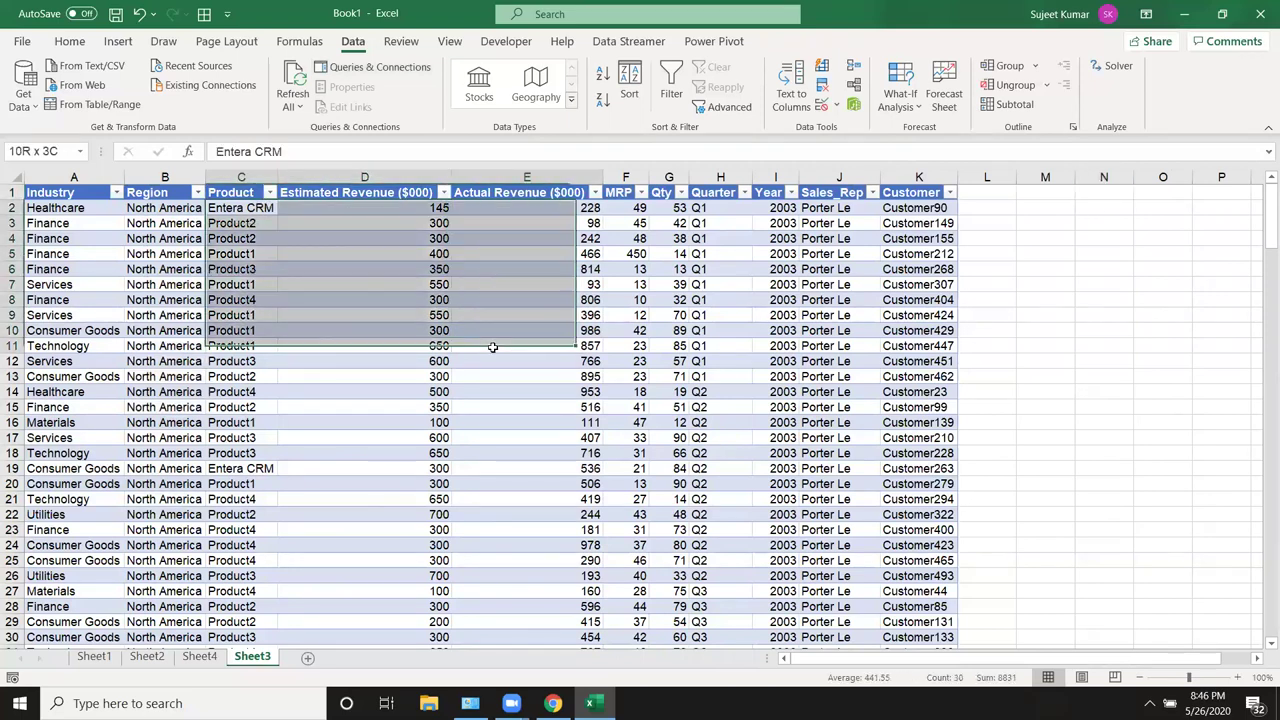
click(262, 270)
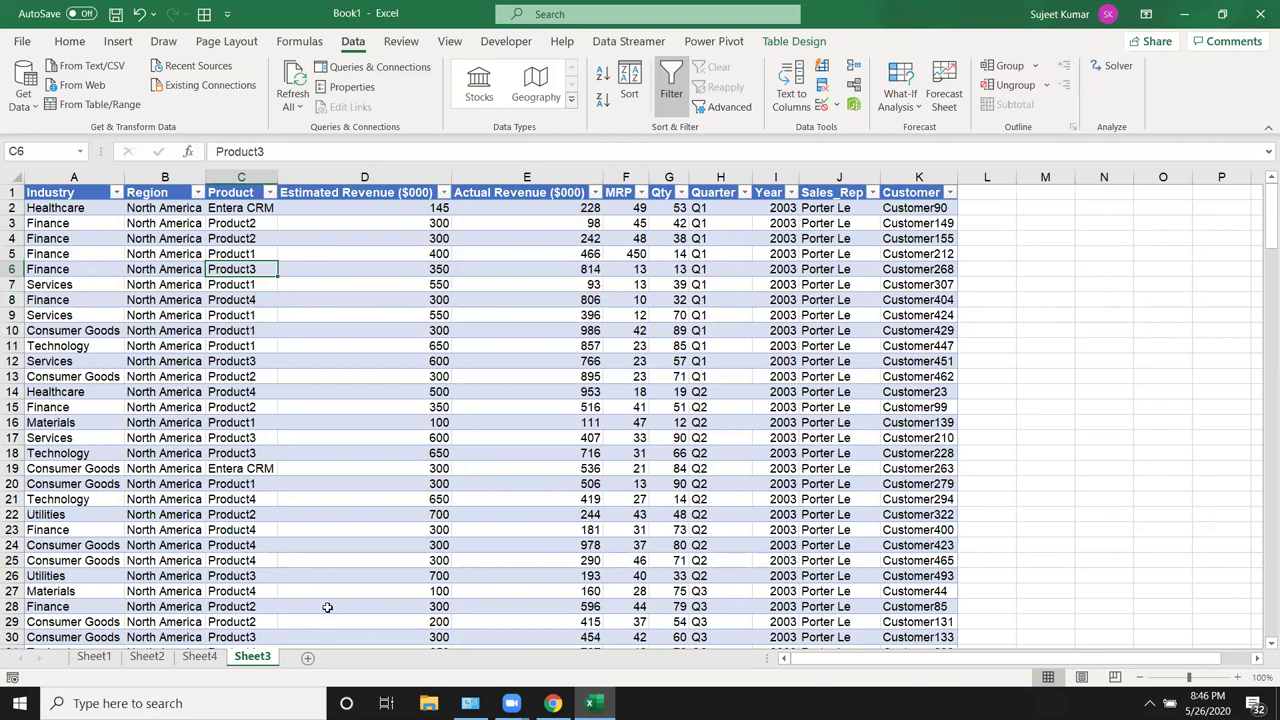
click(775, 270)
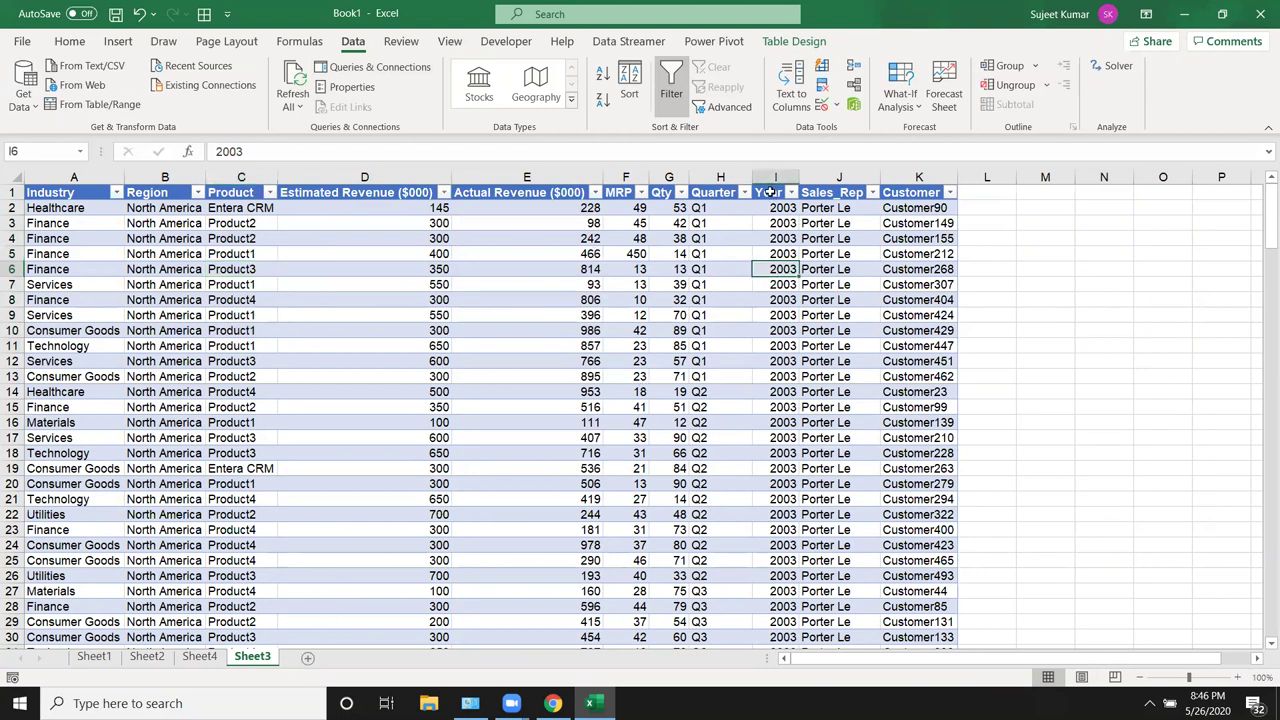
click(1106, 199)
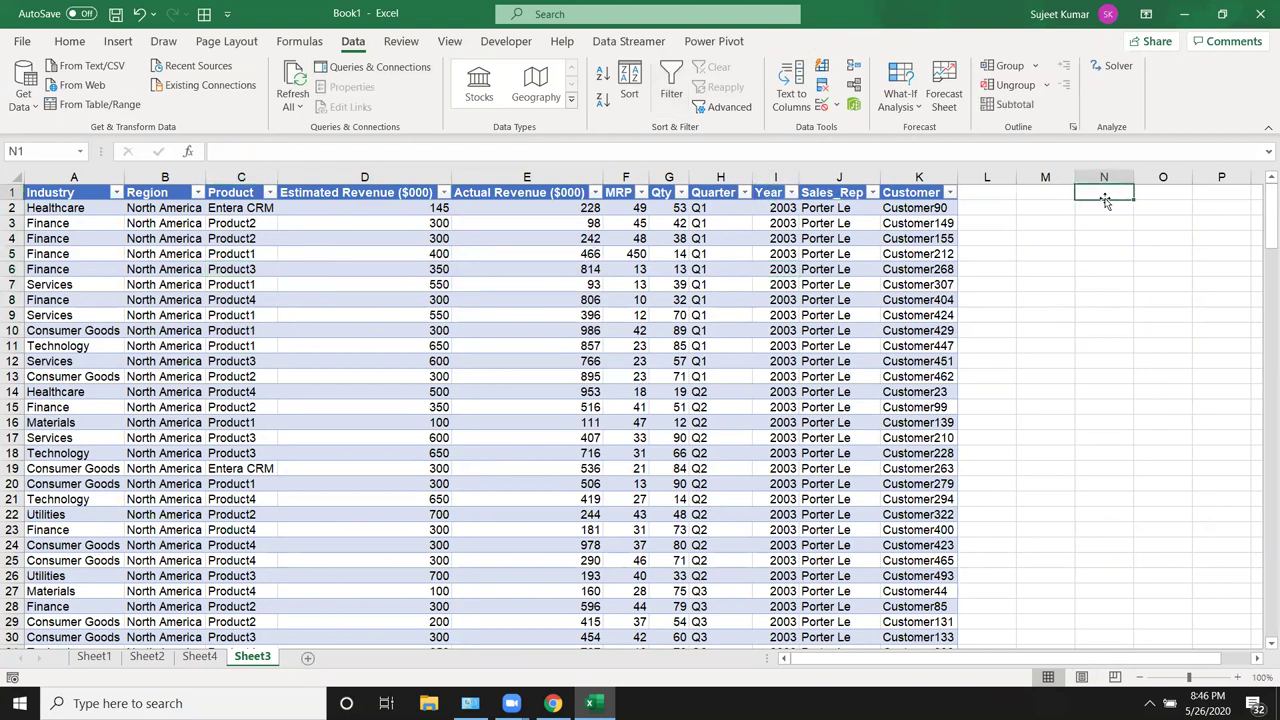
Add a new Sheet5 and start a Microsoft Query on Excel Files using DataP.xlsm
click(310, 660)
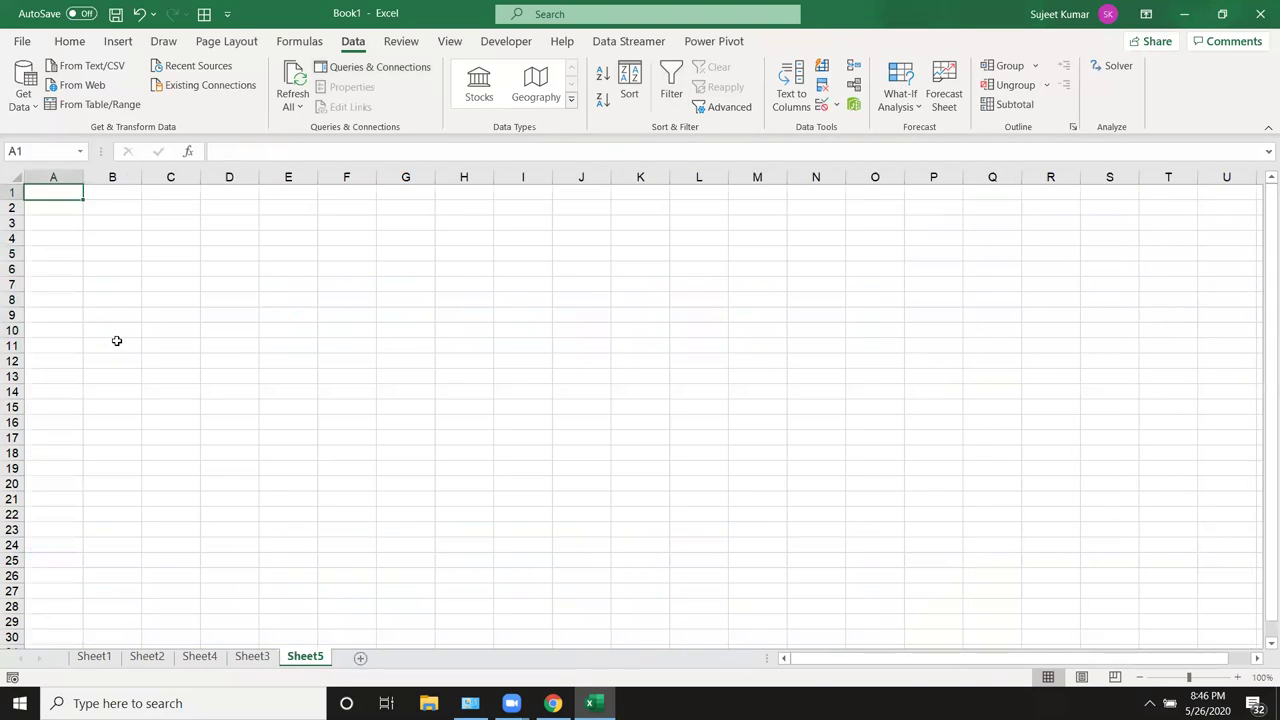
click(36, 110)
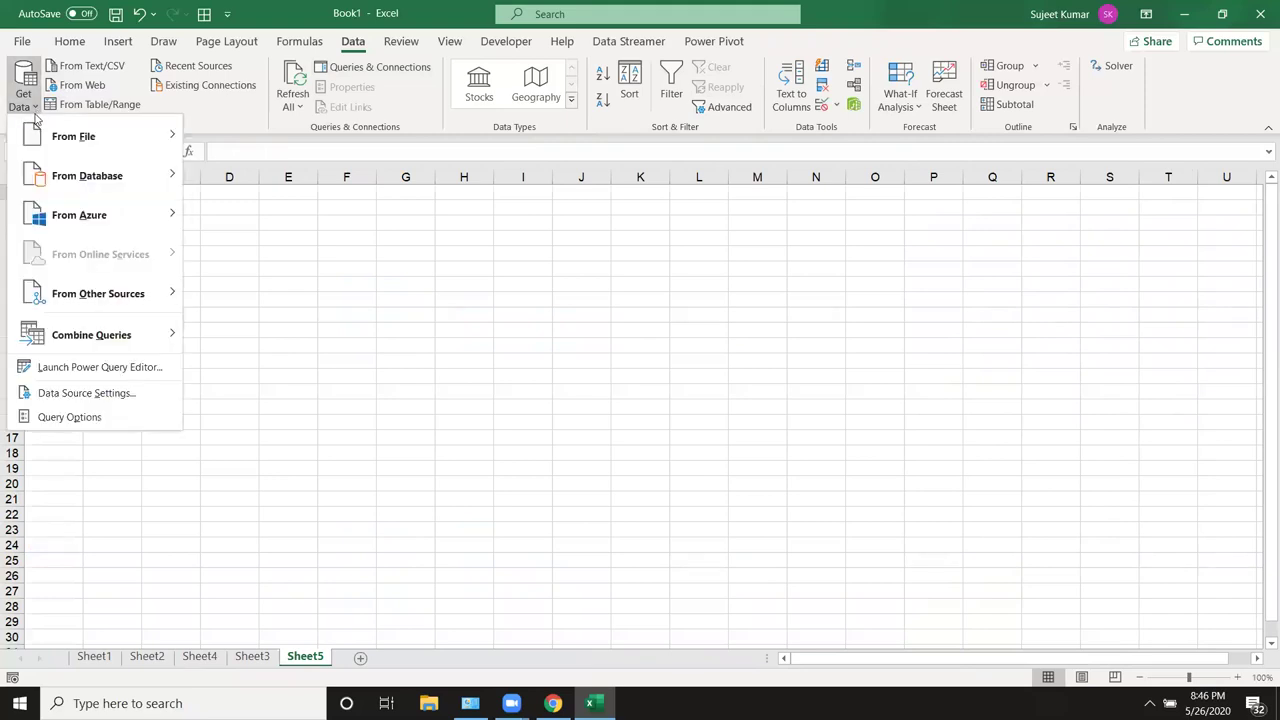
mouse_move(98, 293)
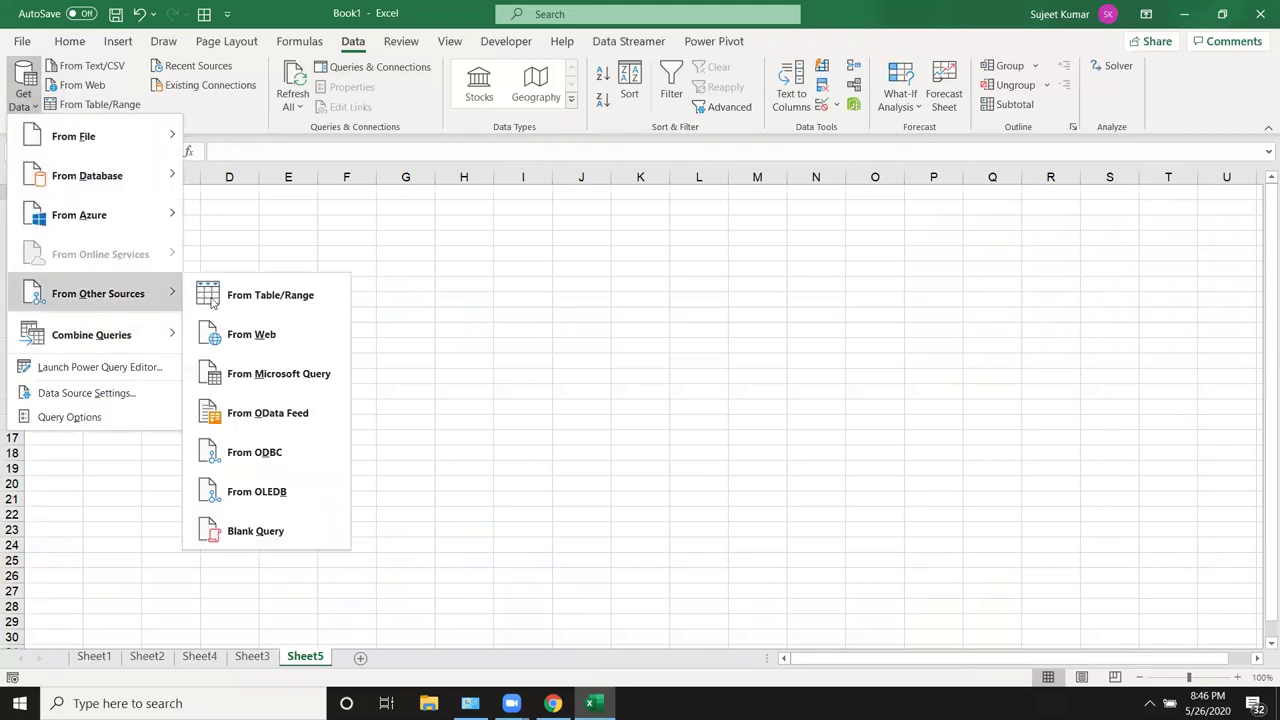
click(279, 374)
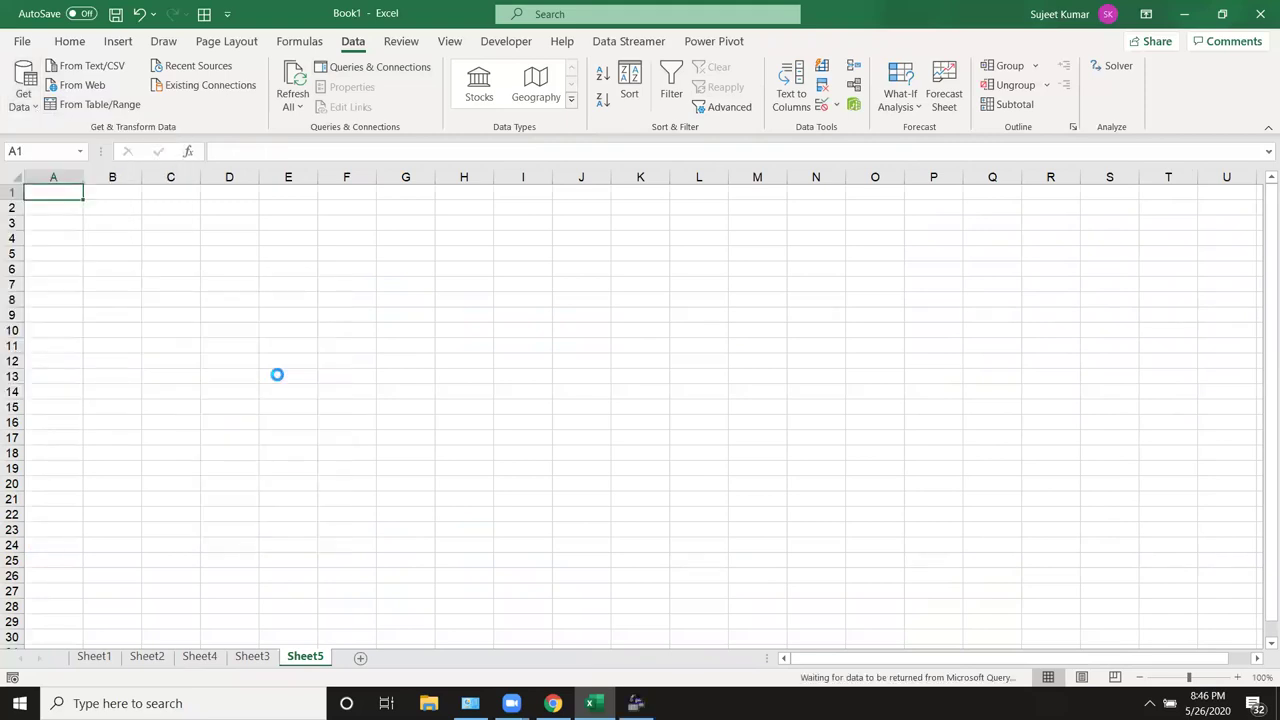
click(483, 341)
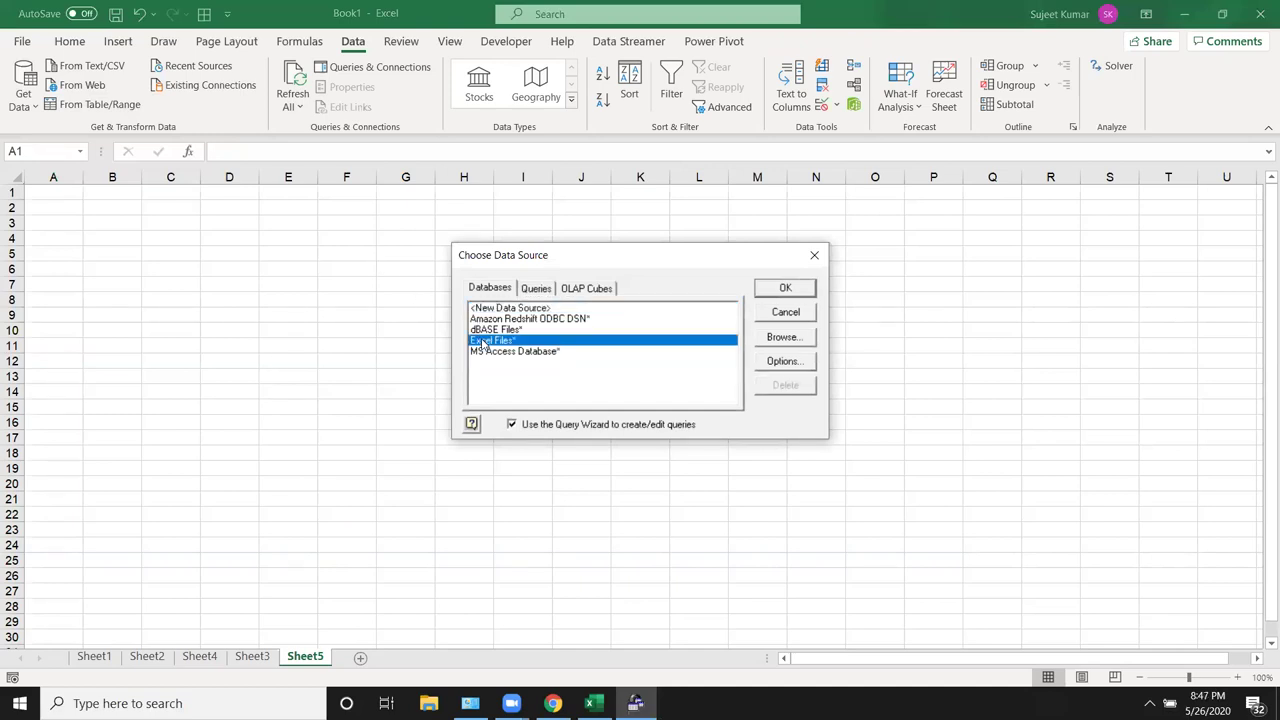
click(786, 289)
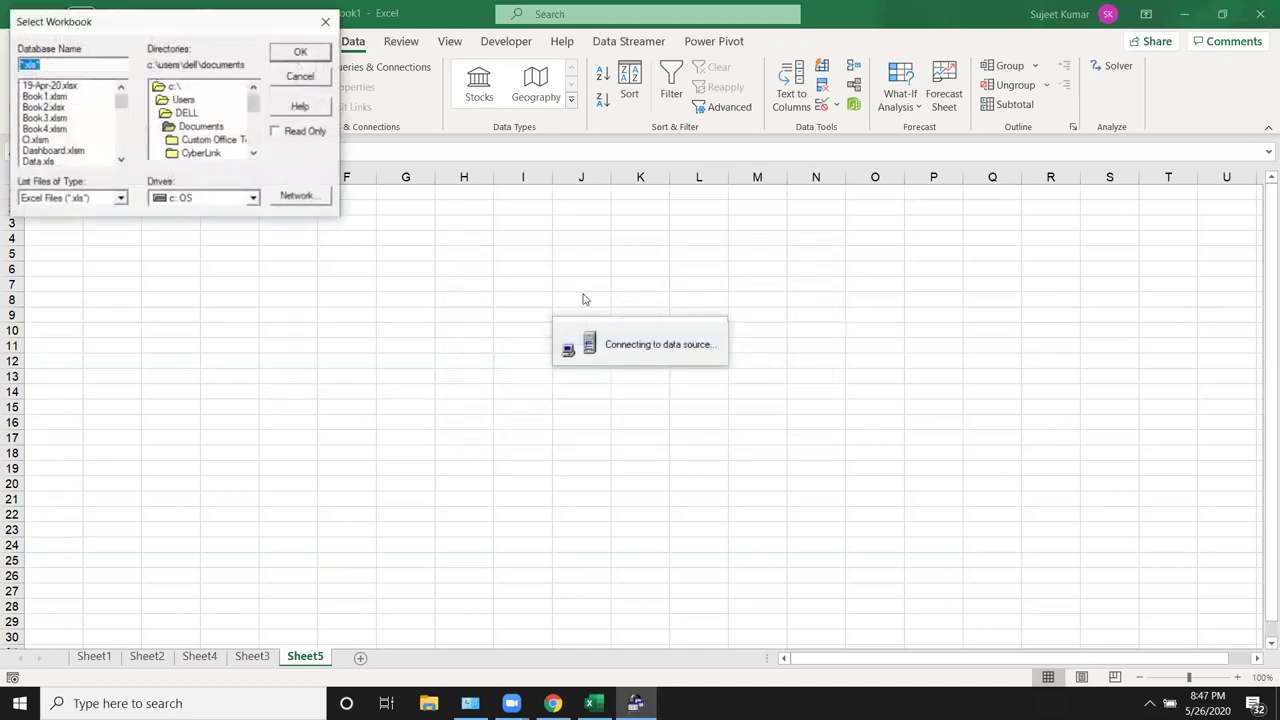
scroll(50, 160, down, 1)
scroll(53, 165, down, 2)
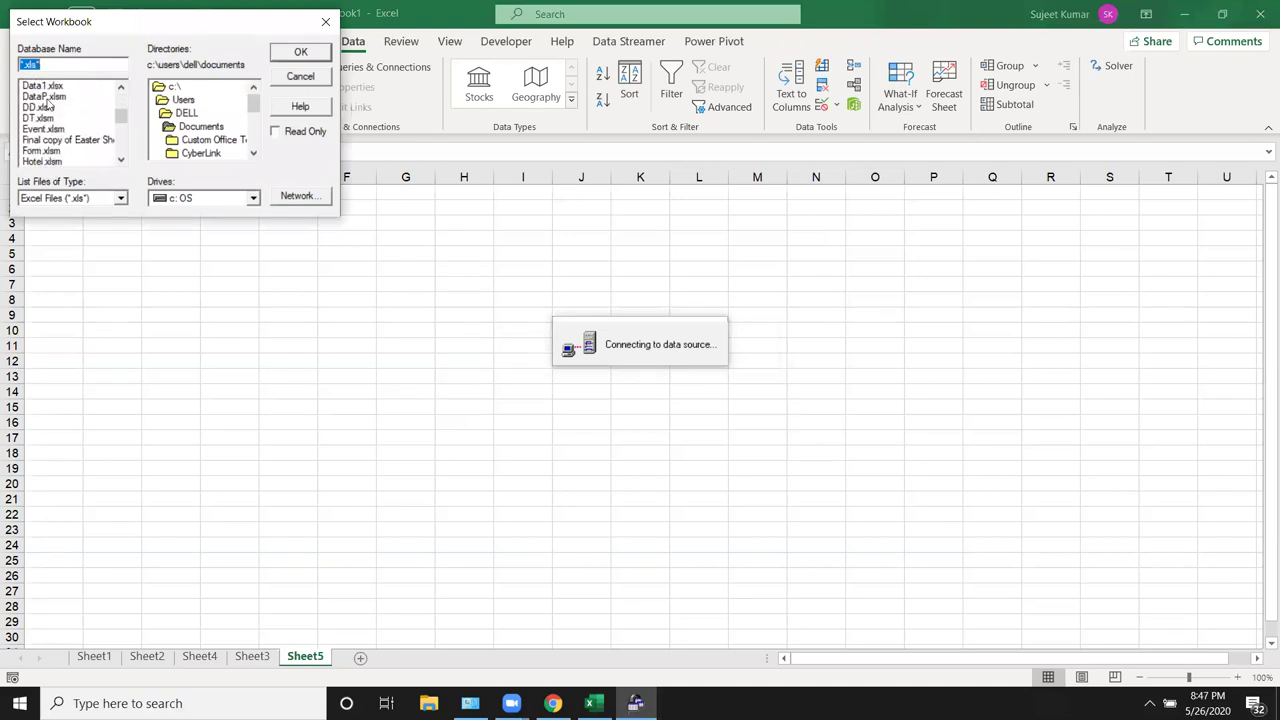
click(46, 97)
click(317, 58)
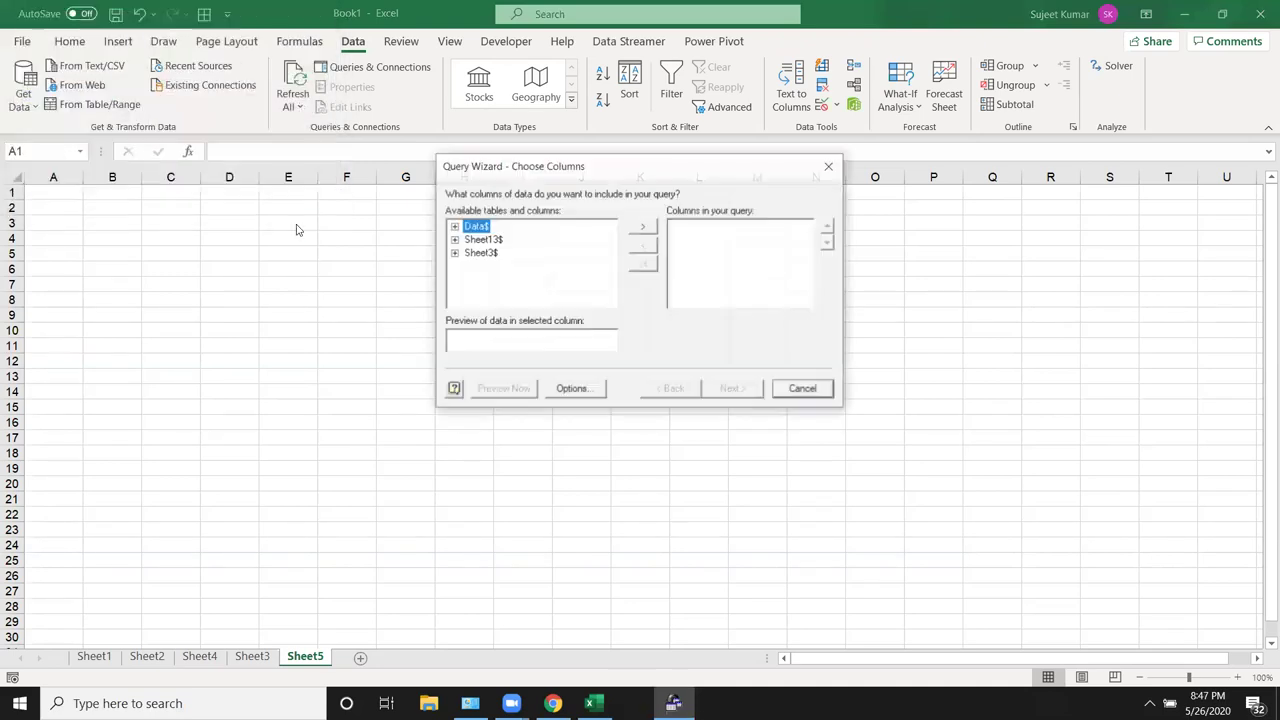
Add all Data$ columns, filter Year equals 2003, and load the results as a table at A1
click(650, 231)
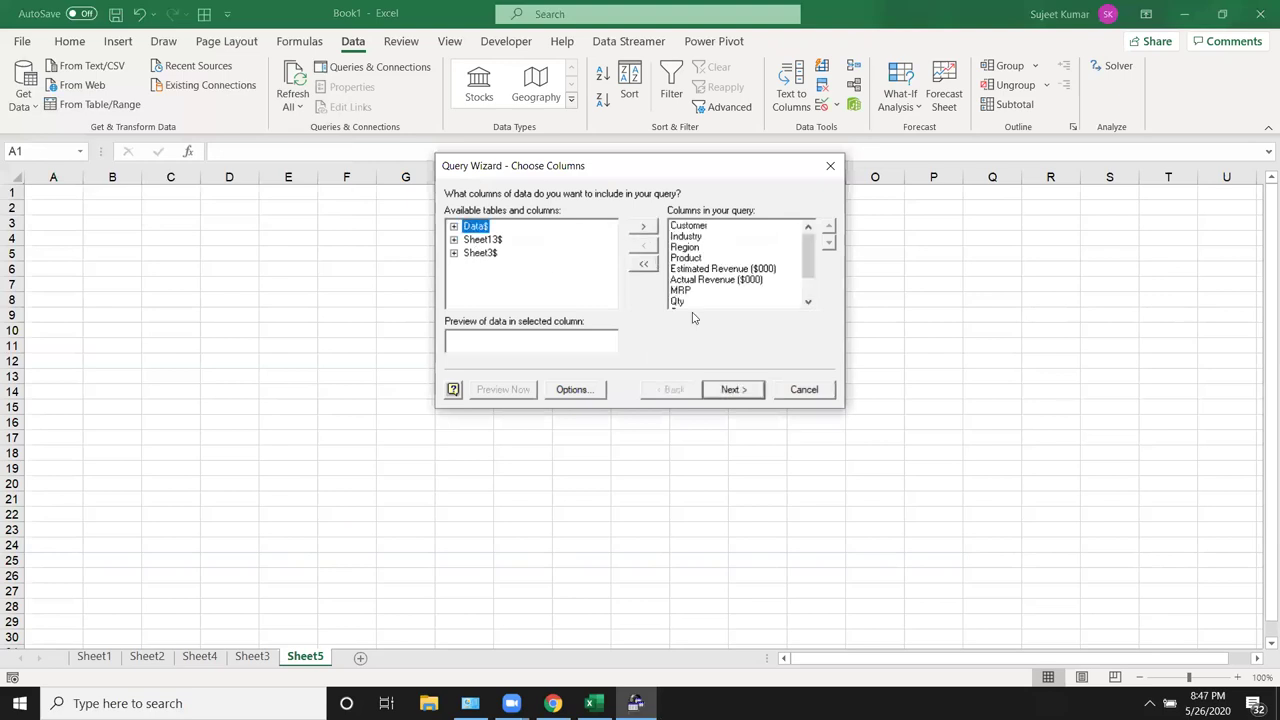
click(712, 393)
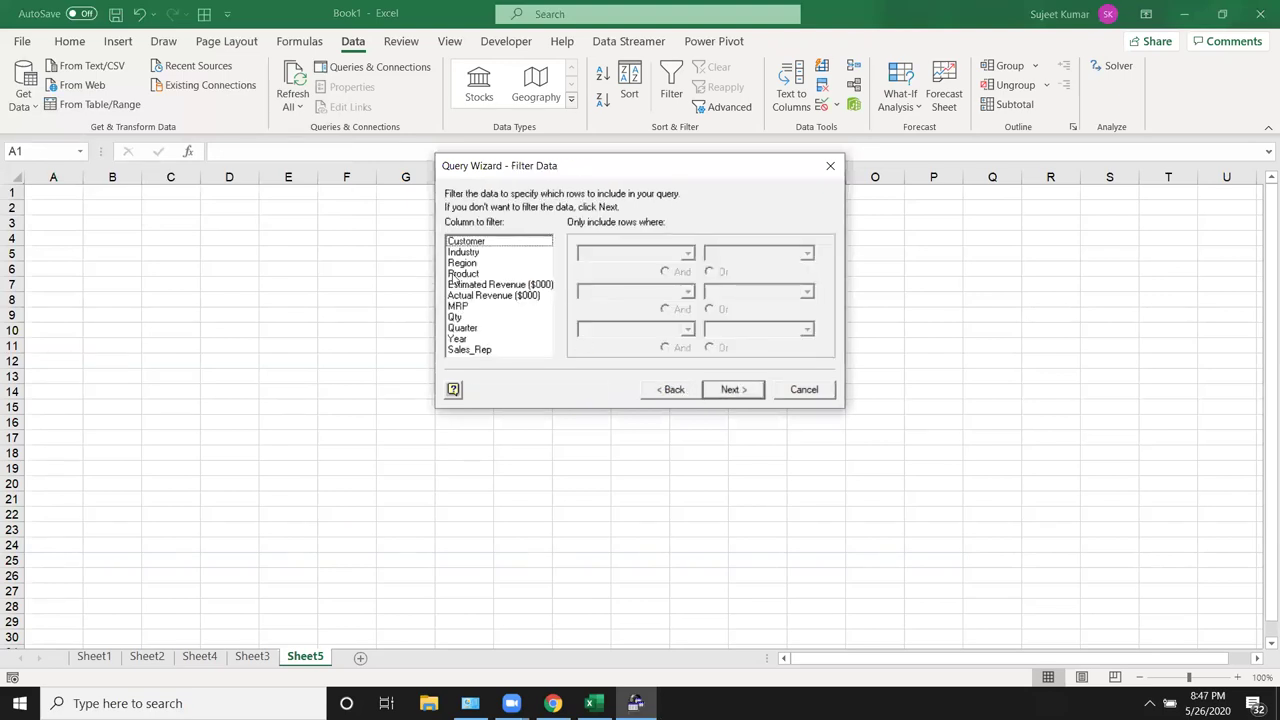
click(460, 340)
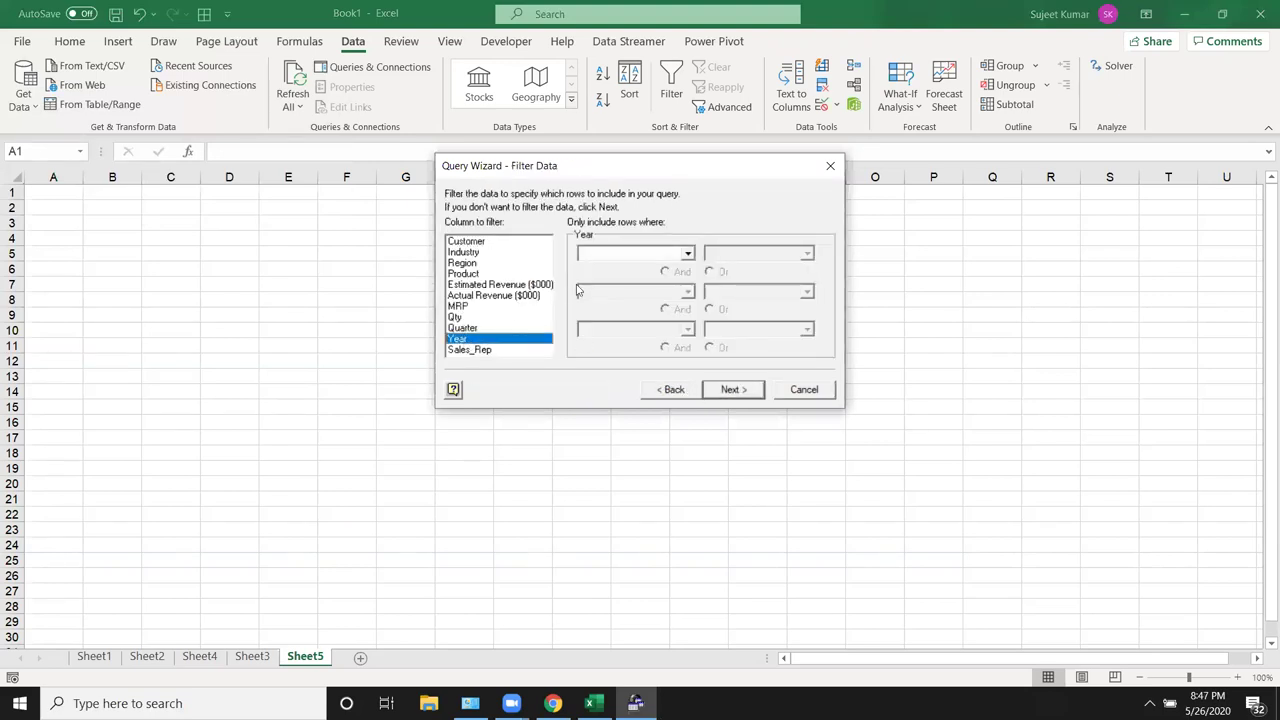
click(687, 253)
click(659, 281)
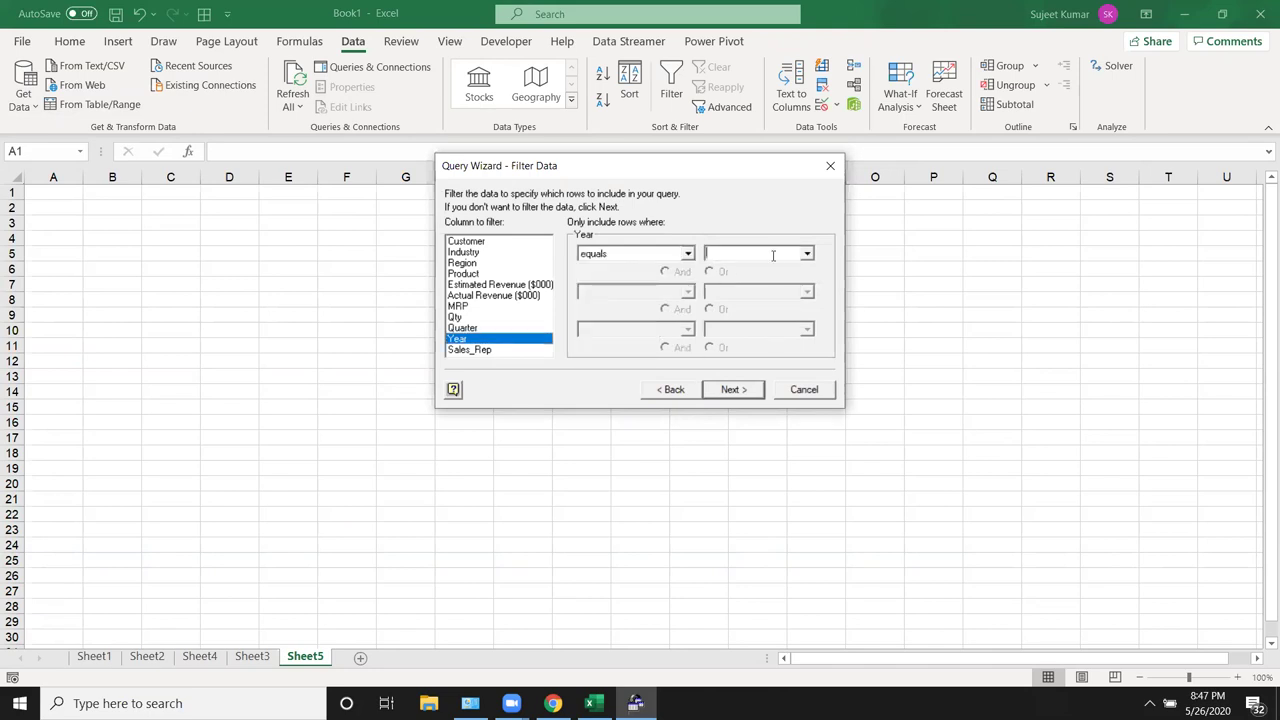
click(806, 253)
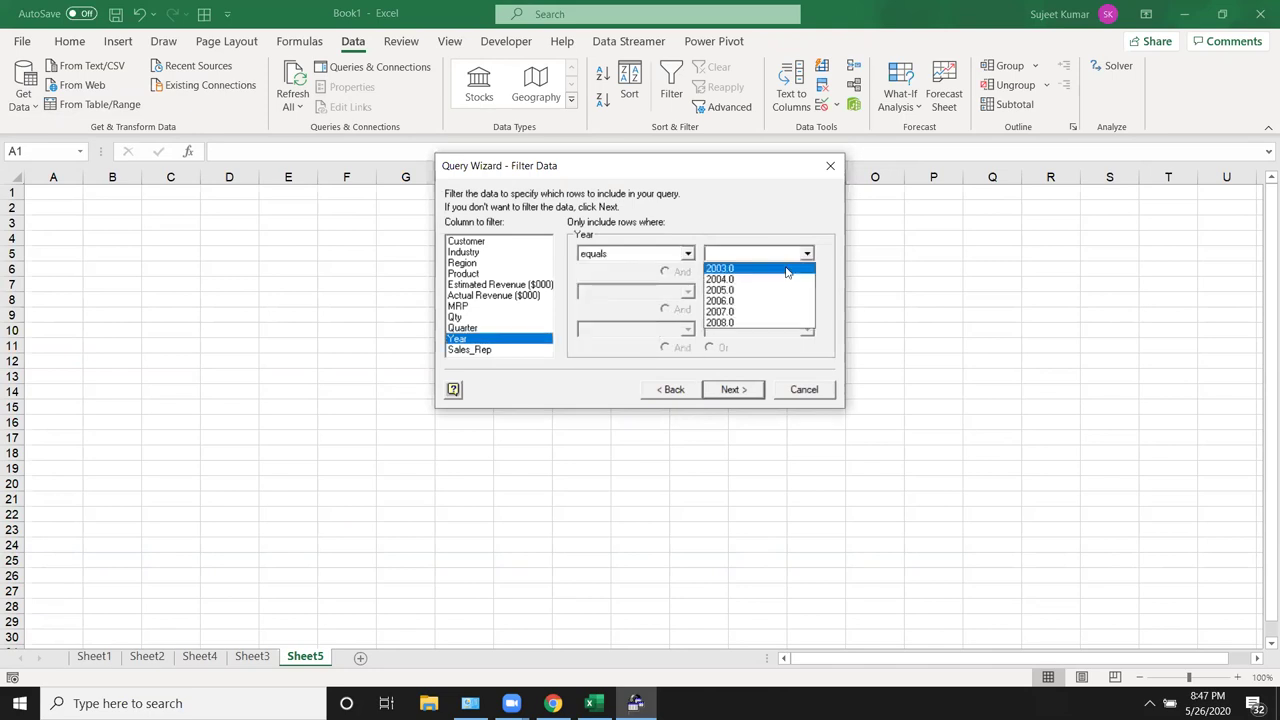
click(790, 268)
click(733, 391)
click(735, 393)
click(735, 391)
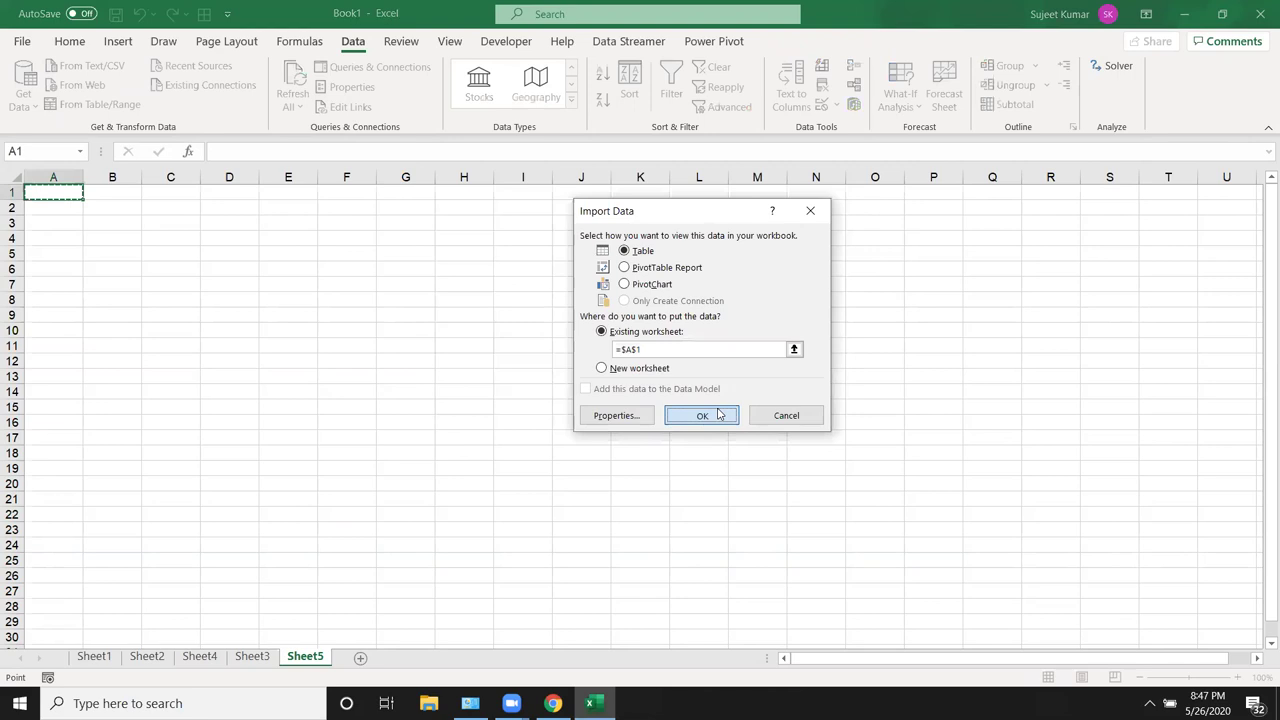
click(716, 412)
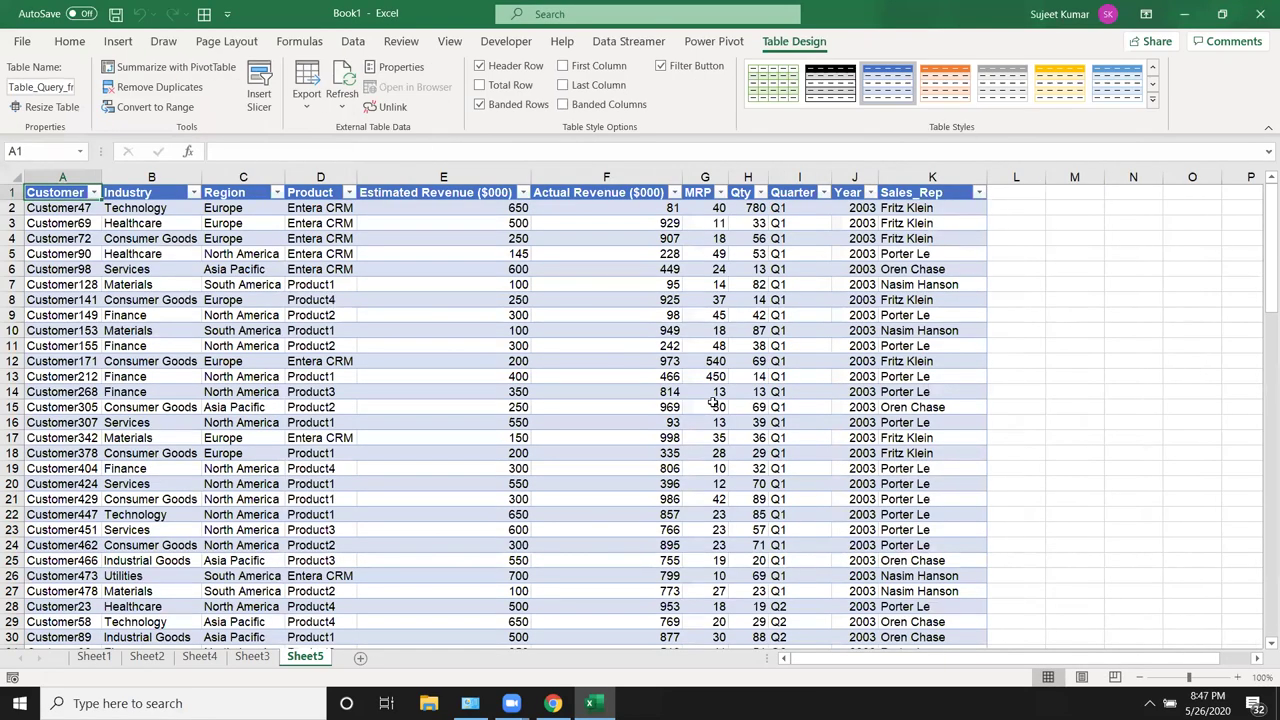
Enter 2004 in cell N1 beside the Sheet5 query table
click(1130, 193)
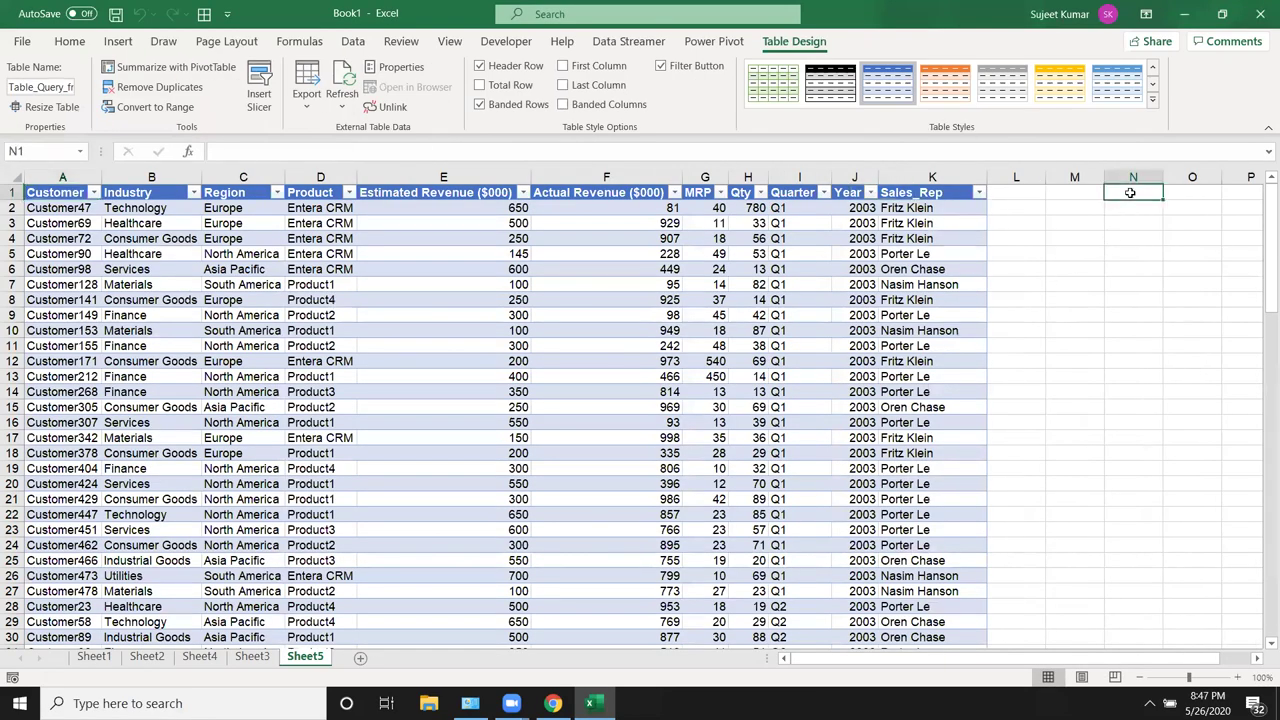
text(200)
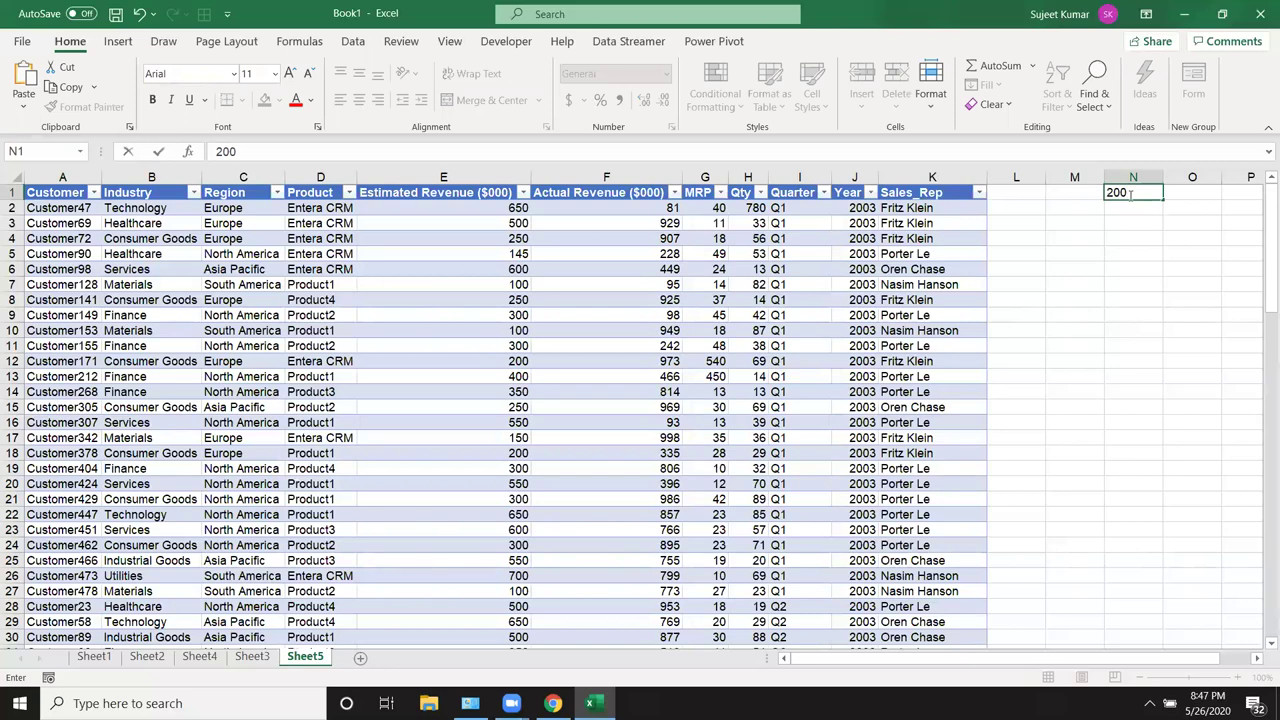
text(4)
click(843, 269)
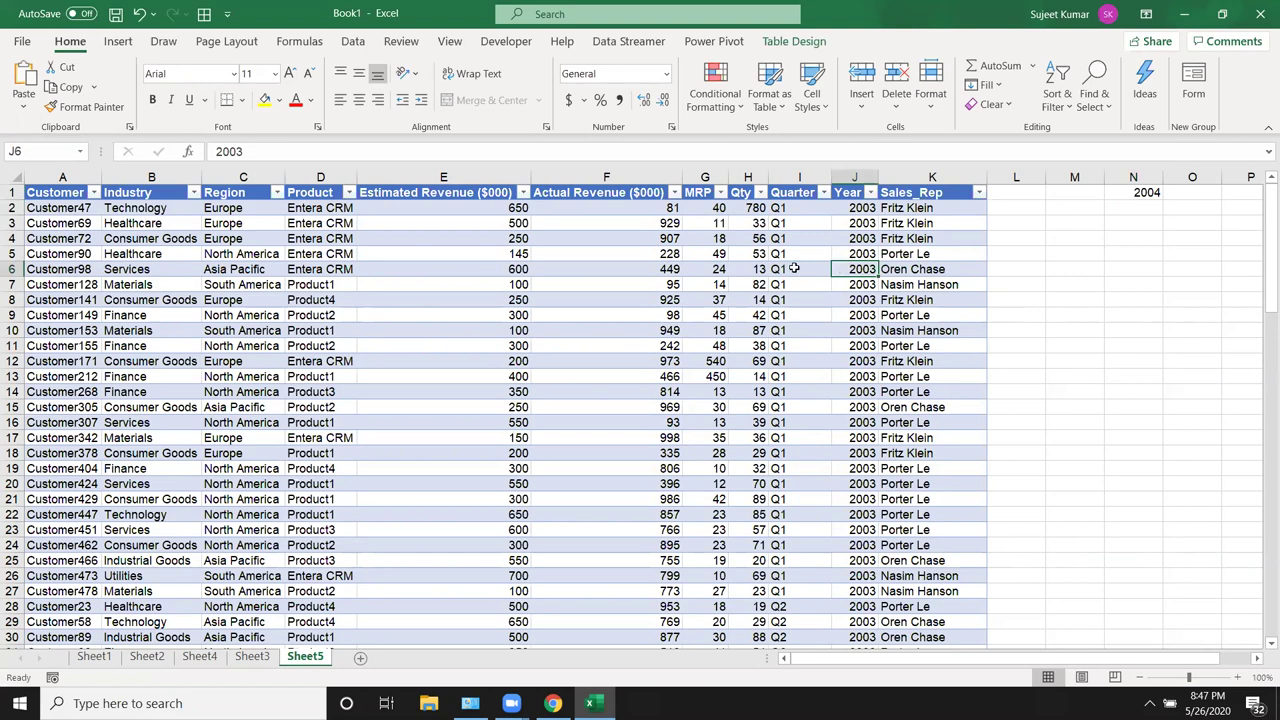
click(352, 41)
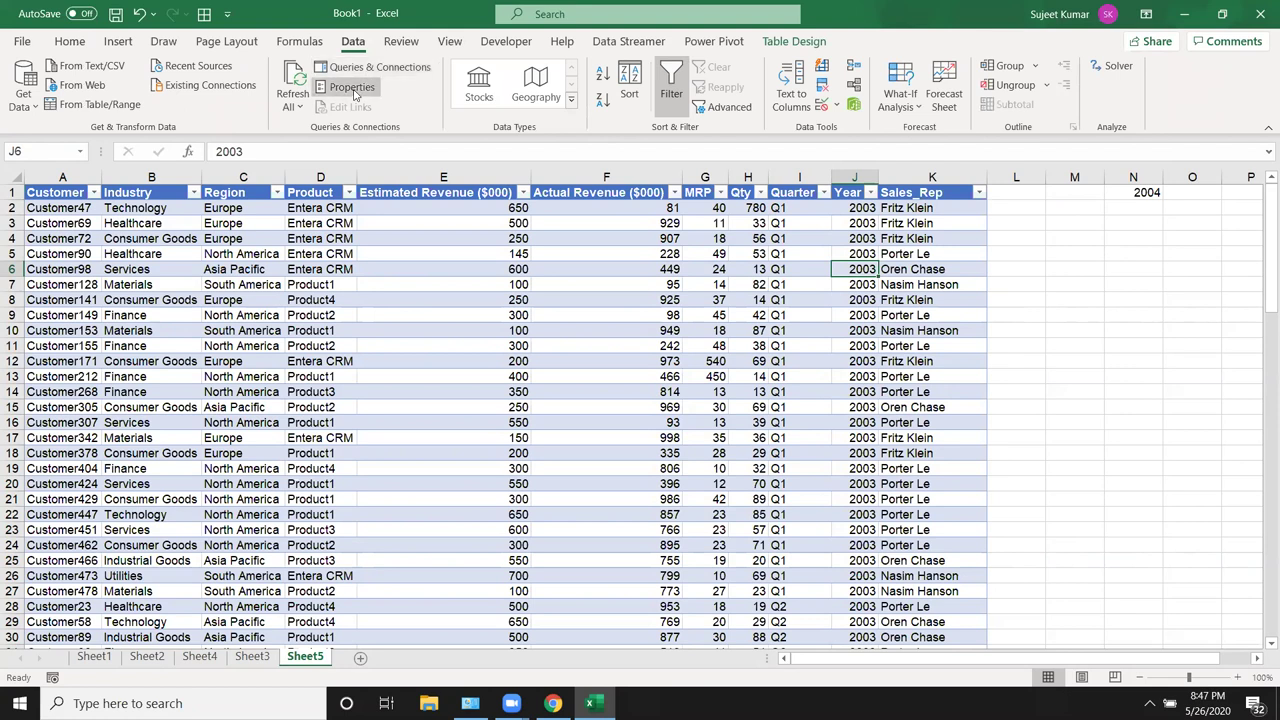
In Query from Excel Files1's SQL definition, replace Year=2003.0 with the parameter Year=?
click(353, 88)
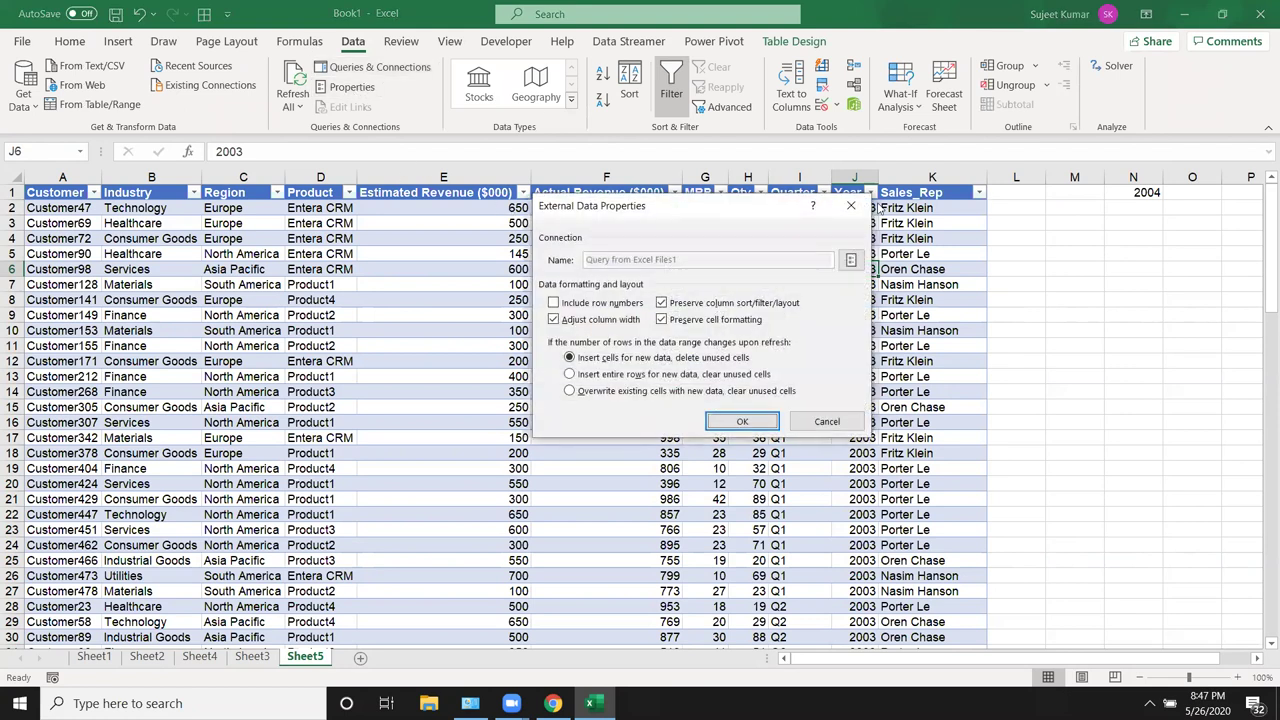
click(851, 205)
click(378, 67)
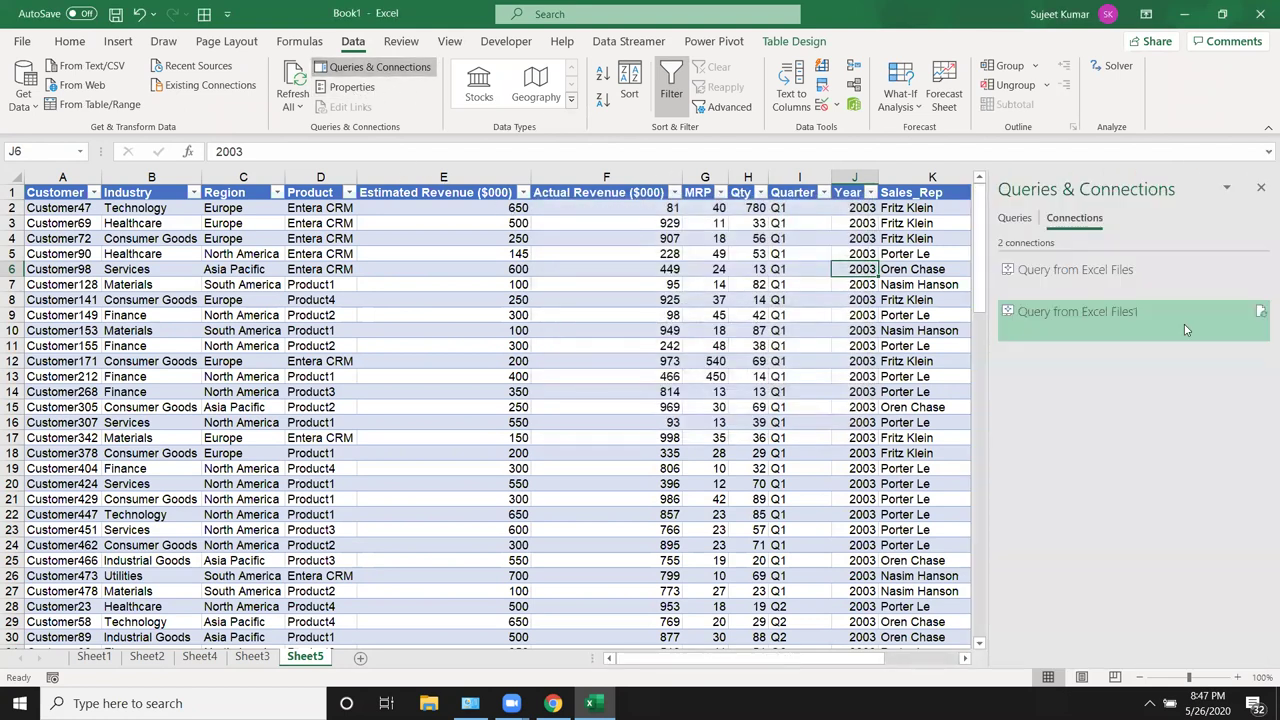
right_click(1093, 322)
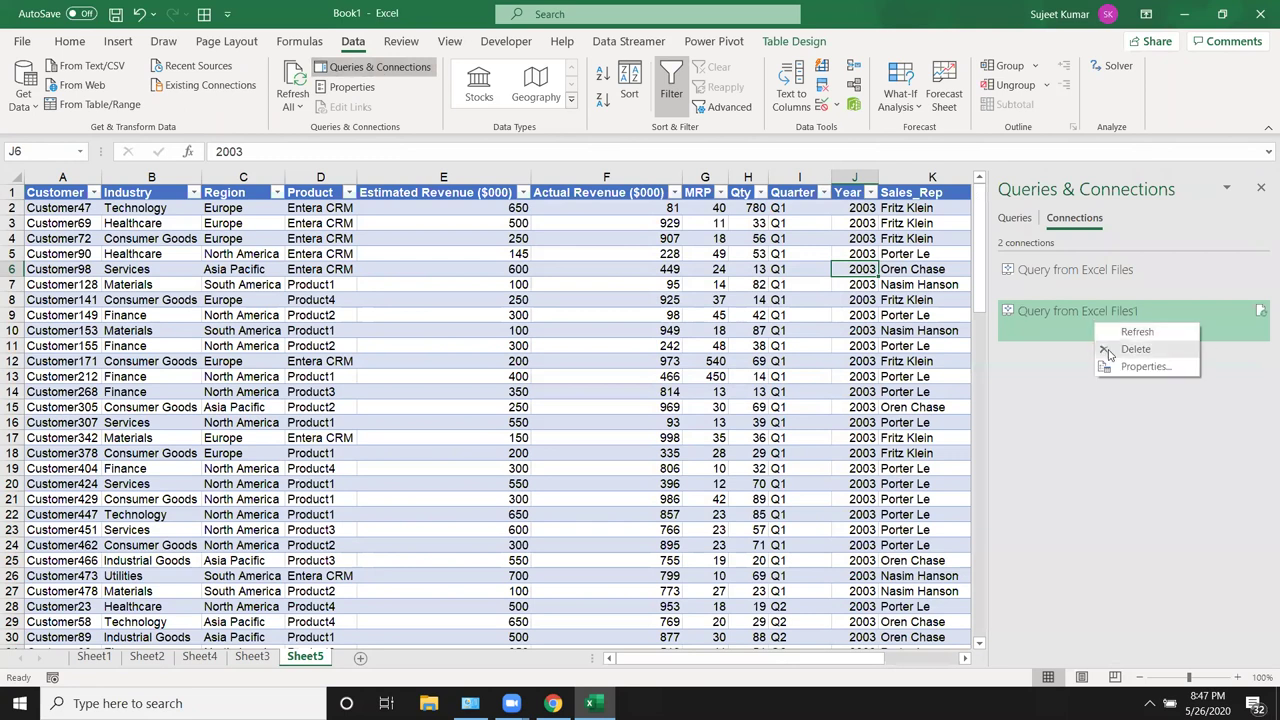
click(1144, 367)
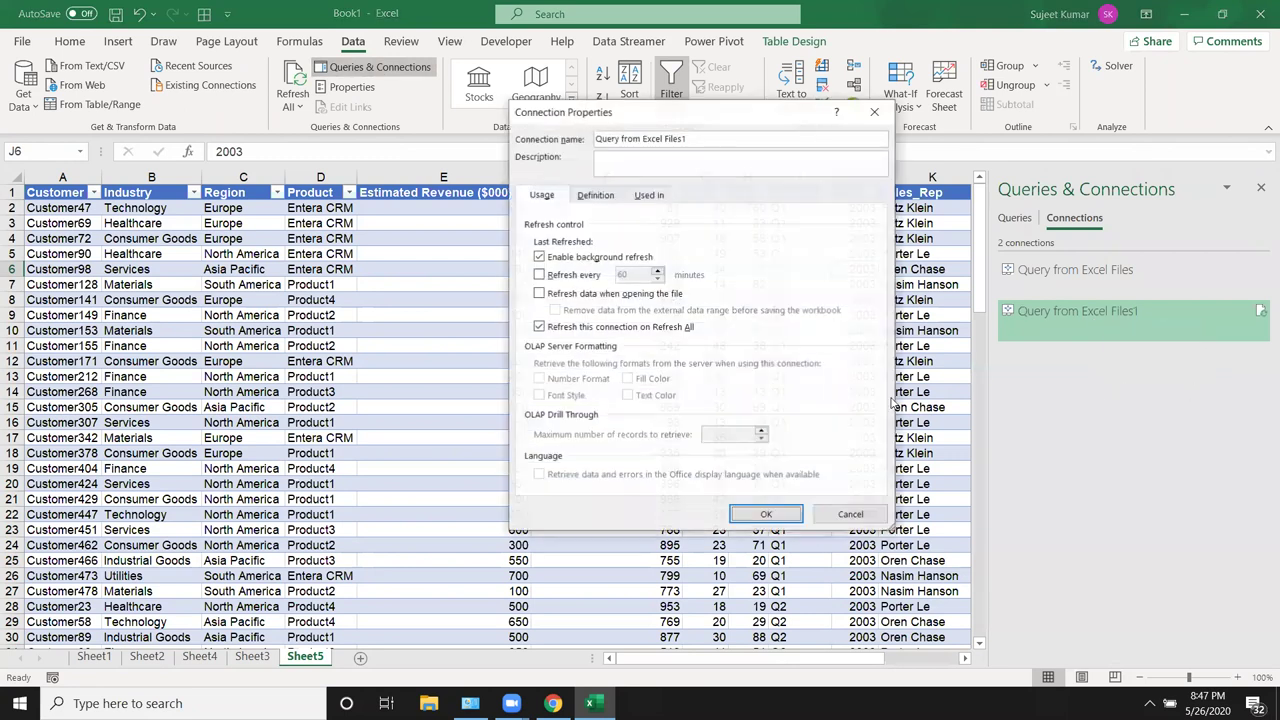
click(600, 196)
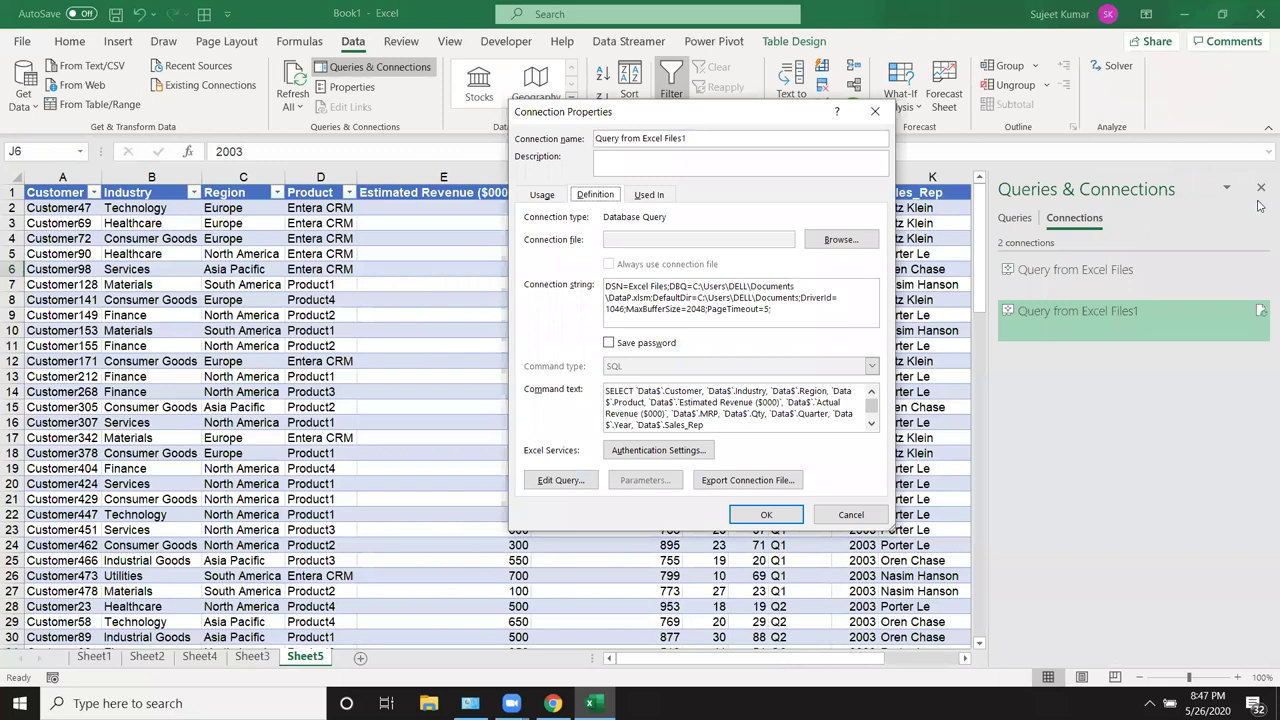
scroll(741, 410, down, 1)
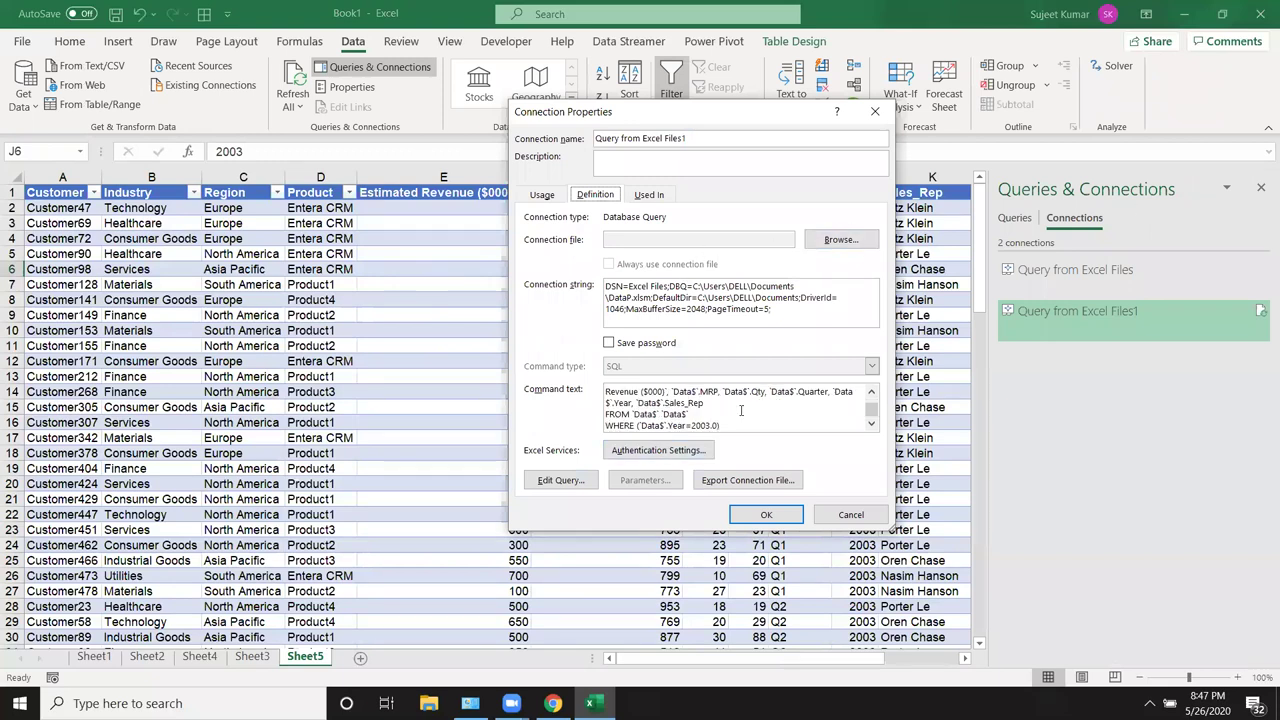
click(691, 425)
text(?)
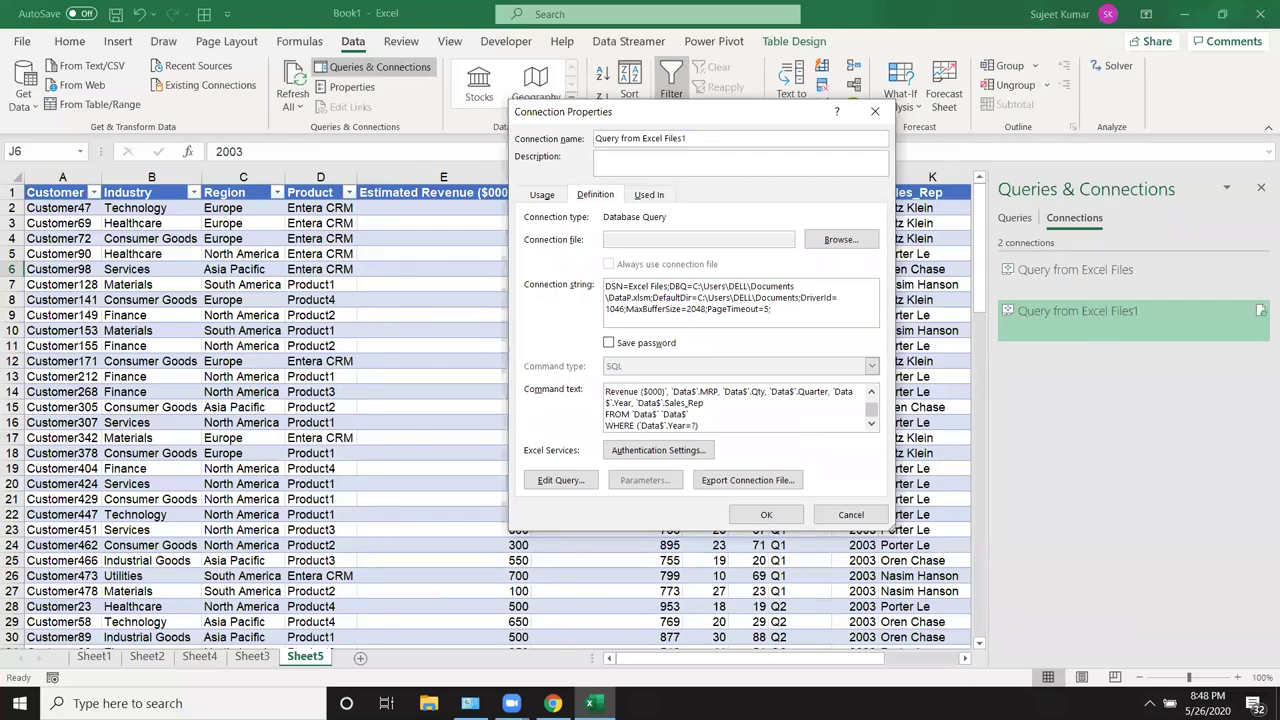
click(768, 514)
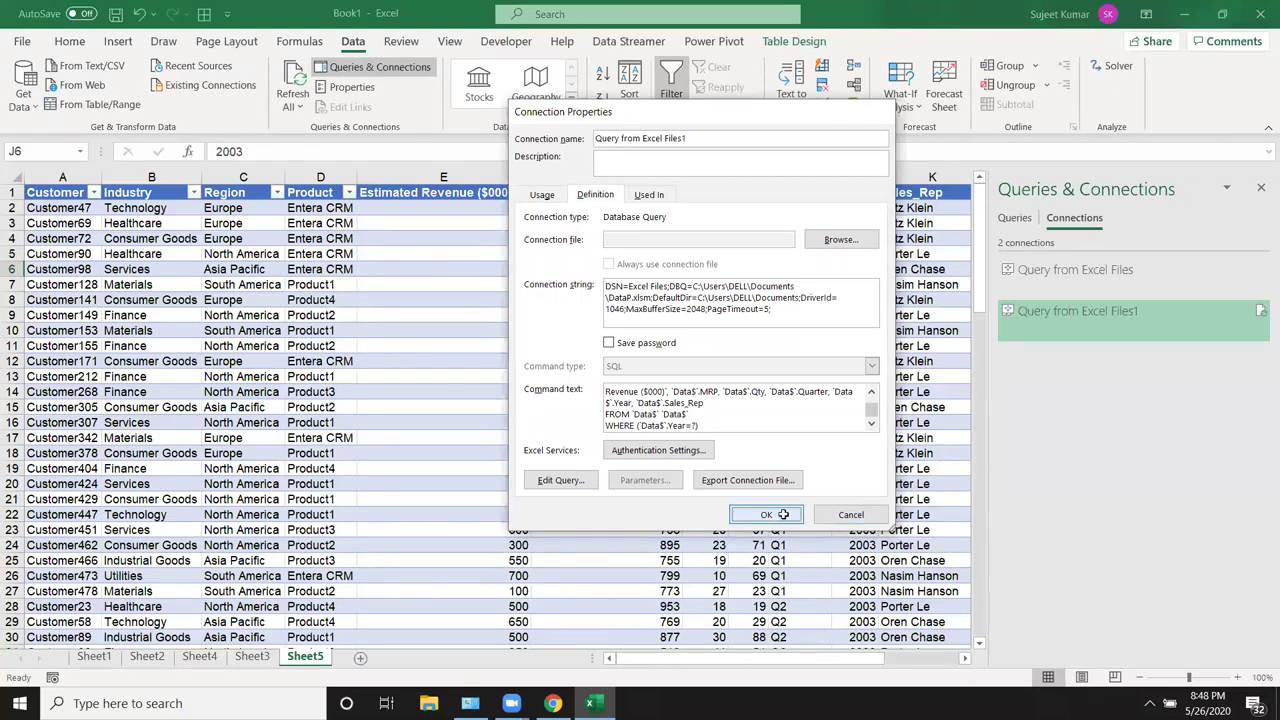
Link the Year parameter to =Sheet5!$N$1 with saved value and auto-refresh, then close the pane
click(631, 325)
click(627, 343)
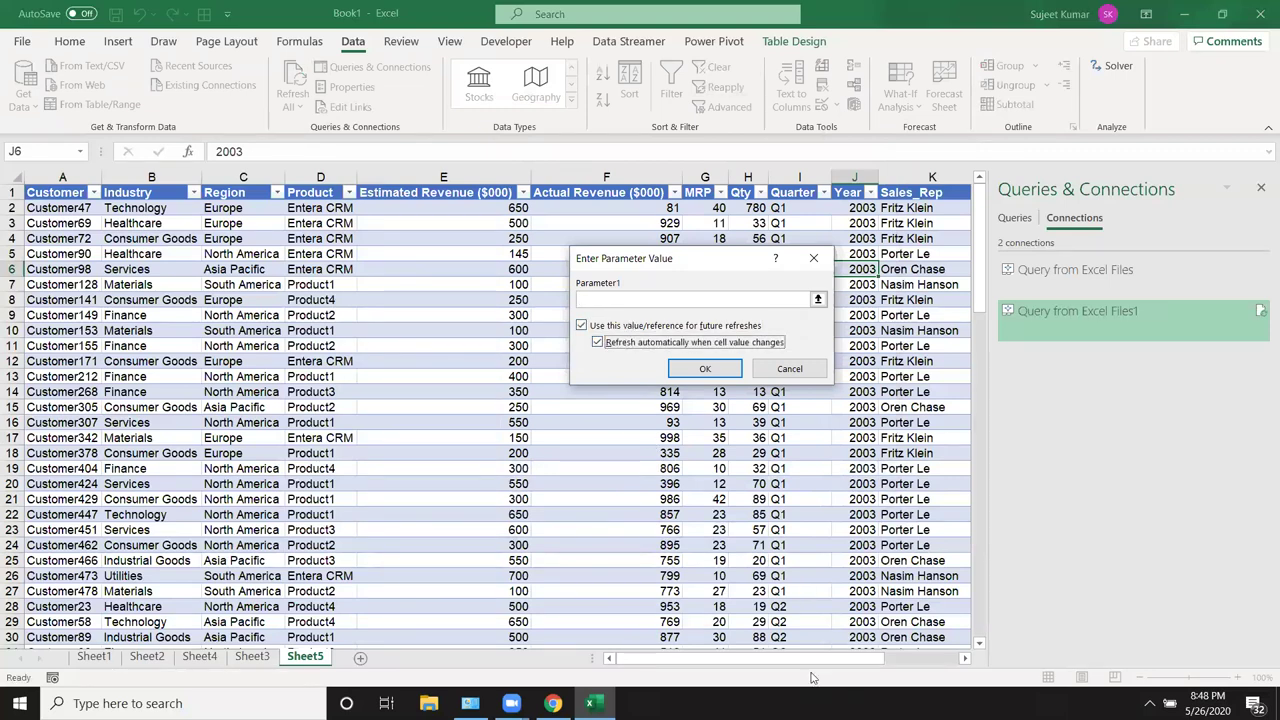
click(818, 299)
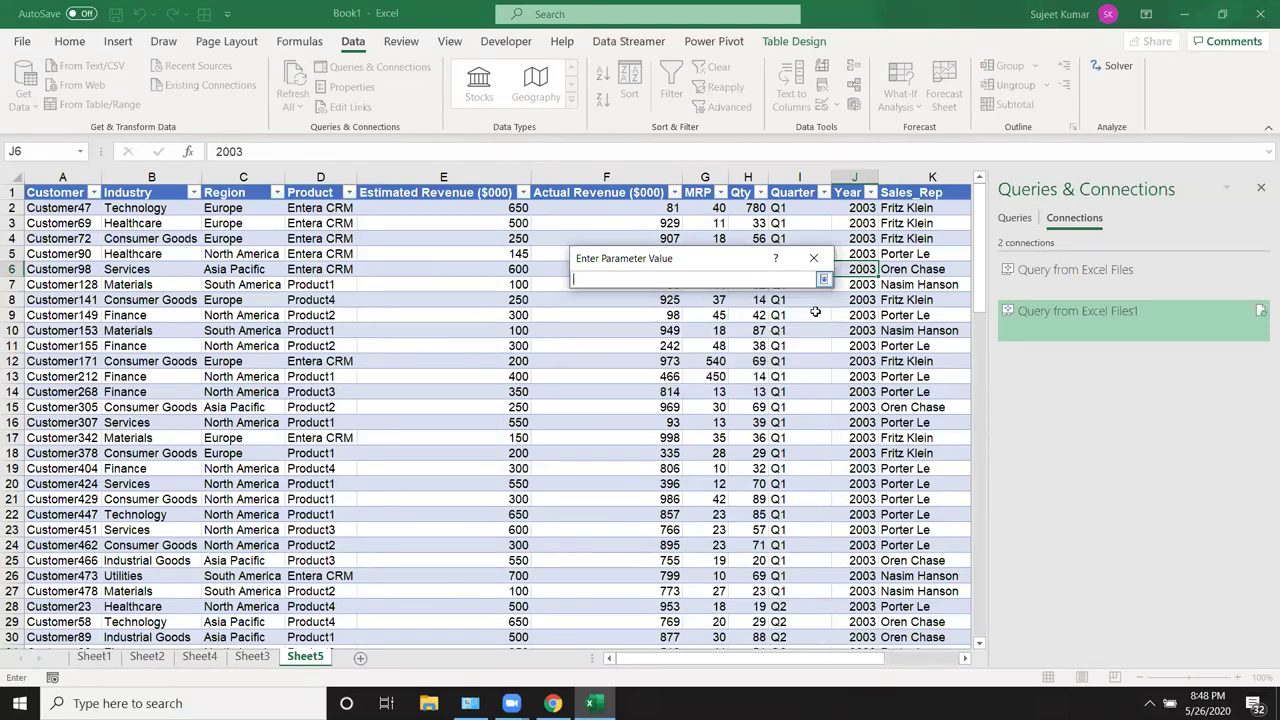
click(965, 659)
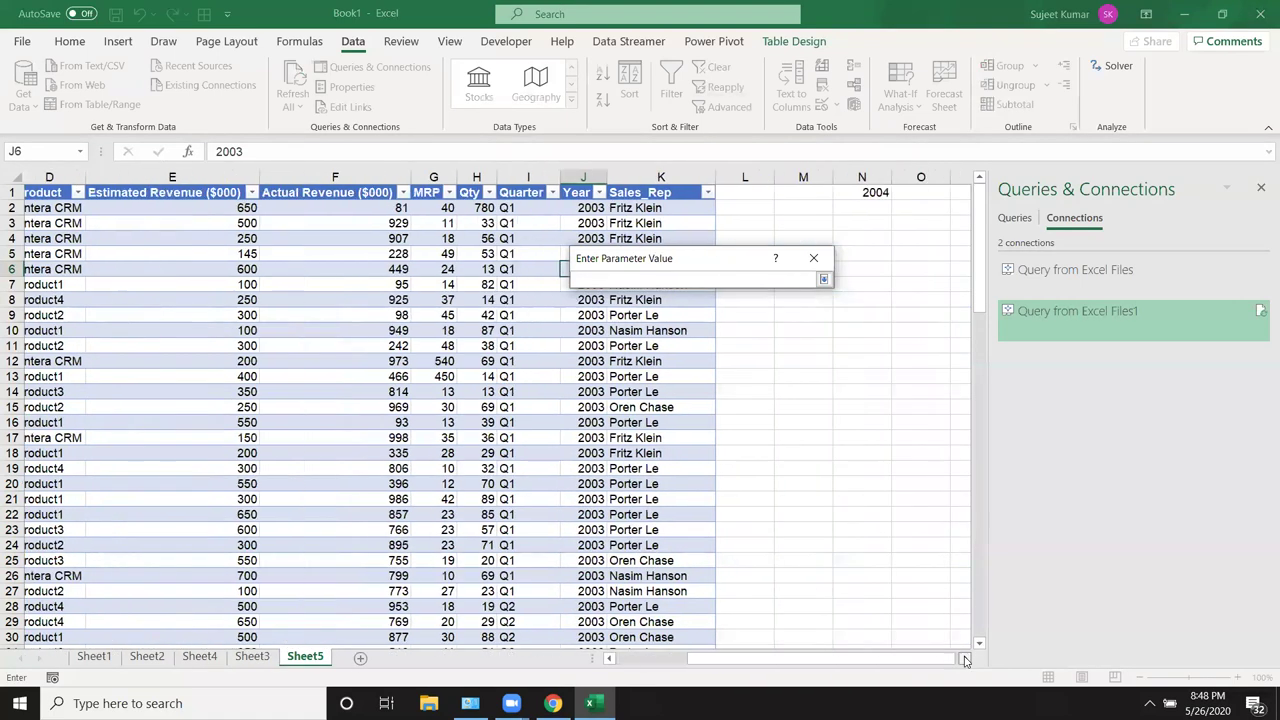
click(965, 659)
click(806, 192)
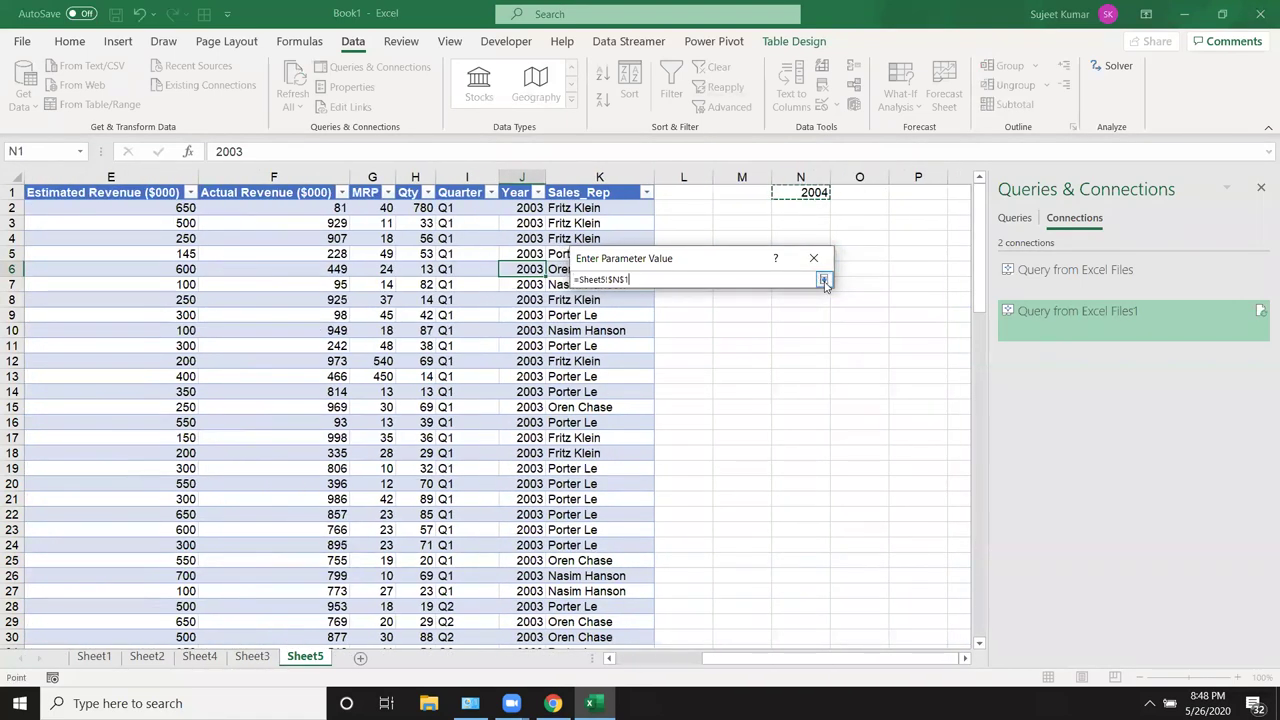
click(823, 280)
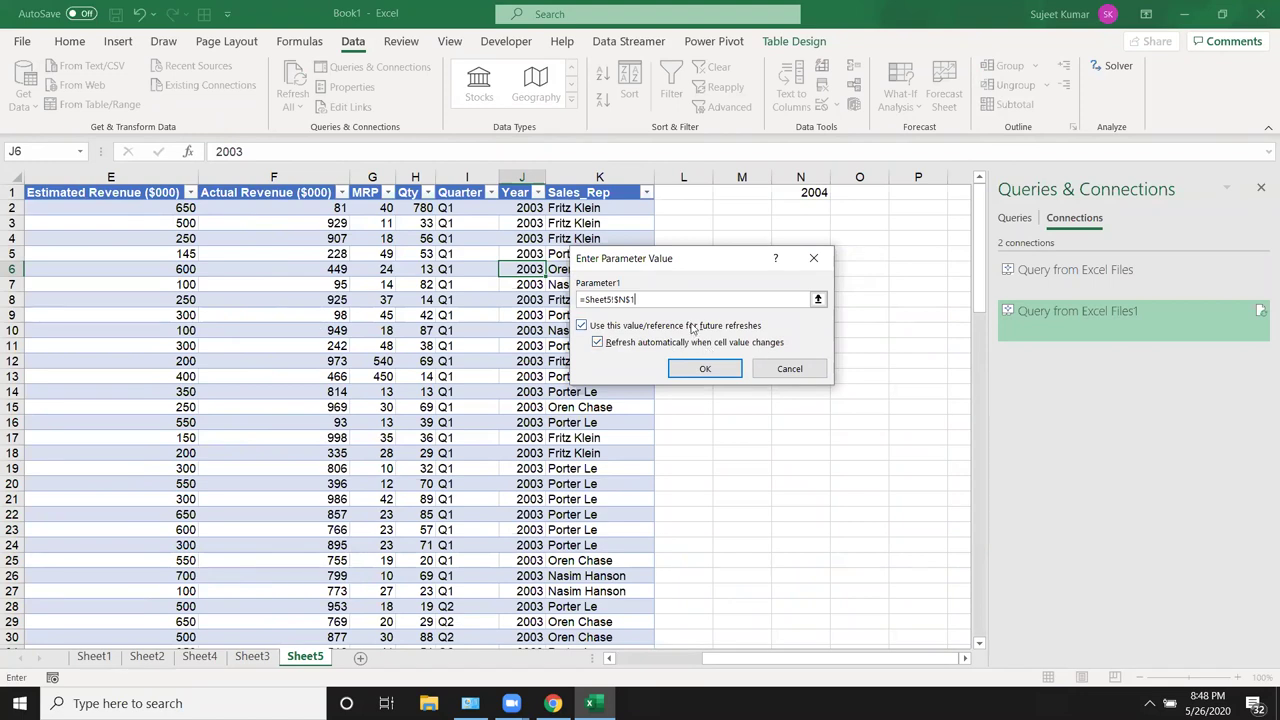
click(704, 367)
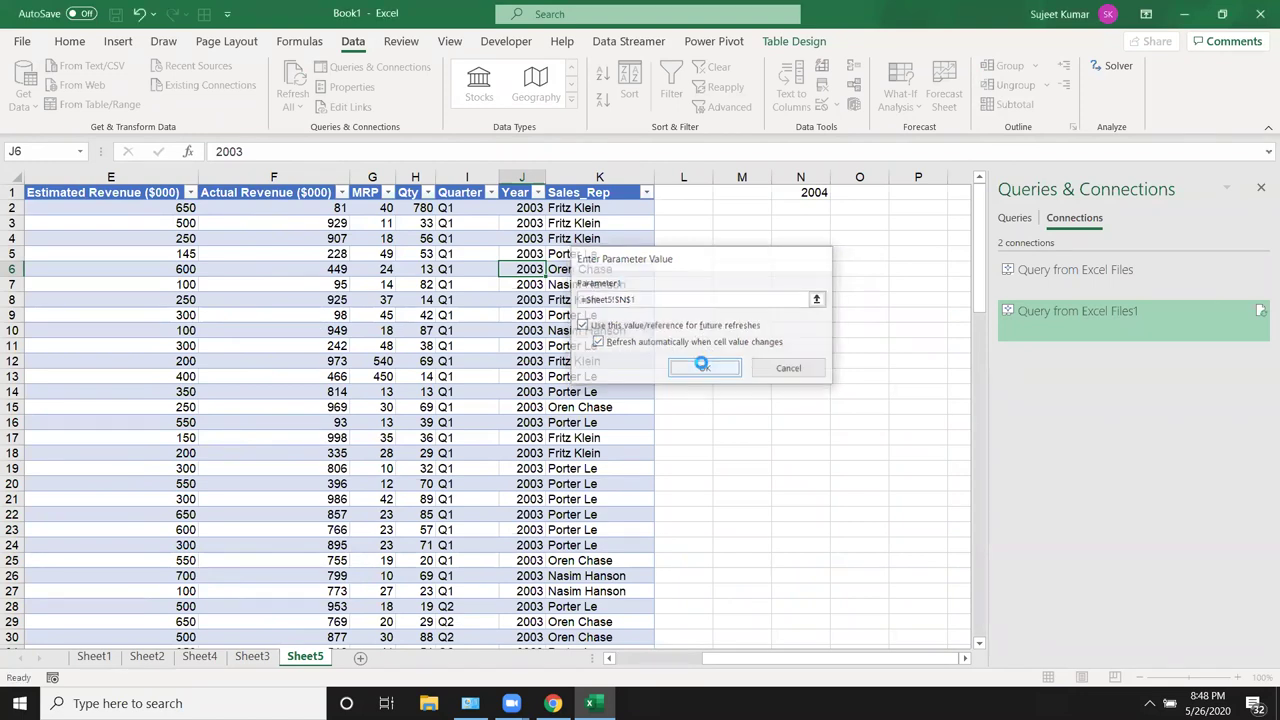
click(1261, 192)
click(812, 190)
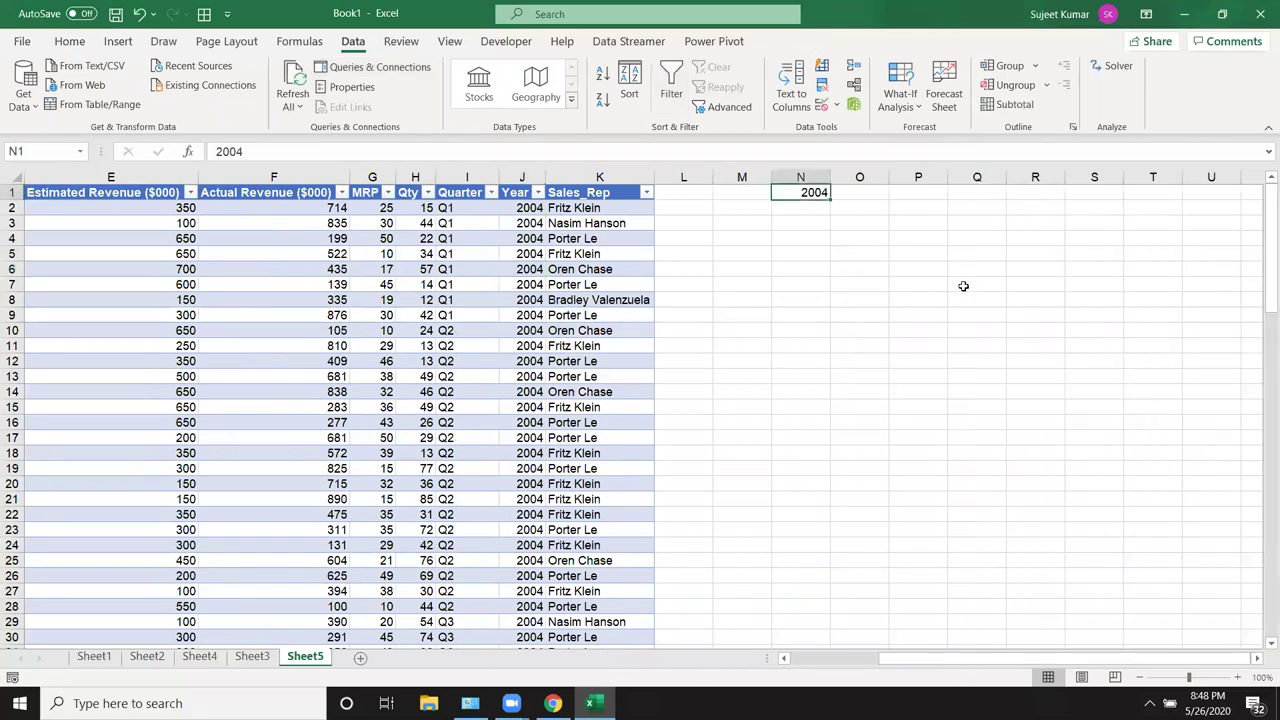
Change N1 to 2005, then 2006, and check the refreshed Year values
text(2005)
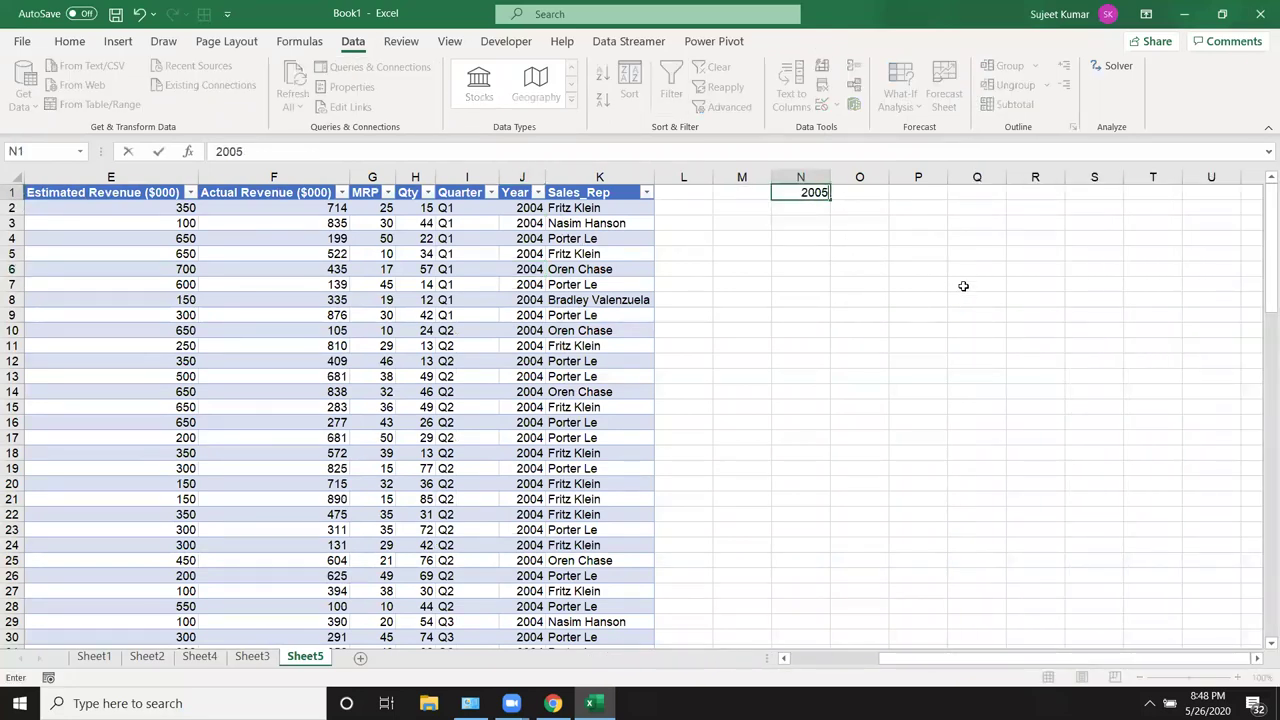
key(Return)
drag(979, 668, 784, 658)
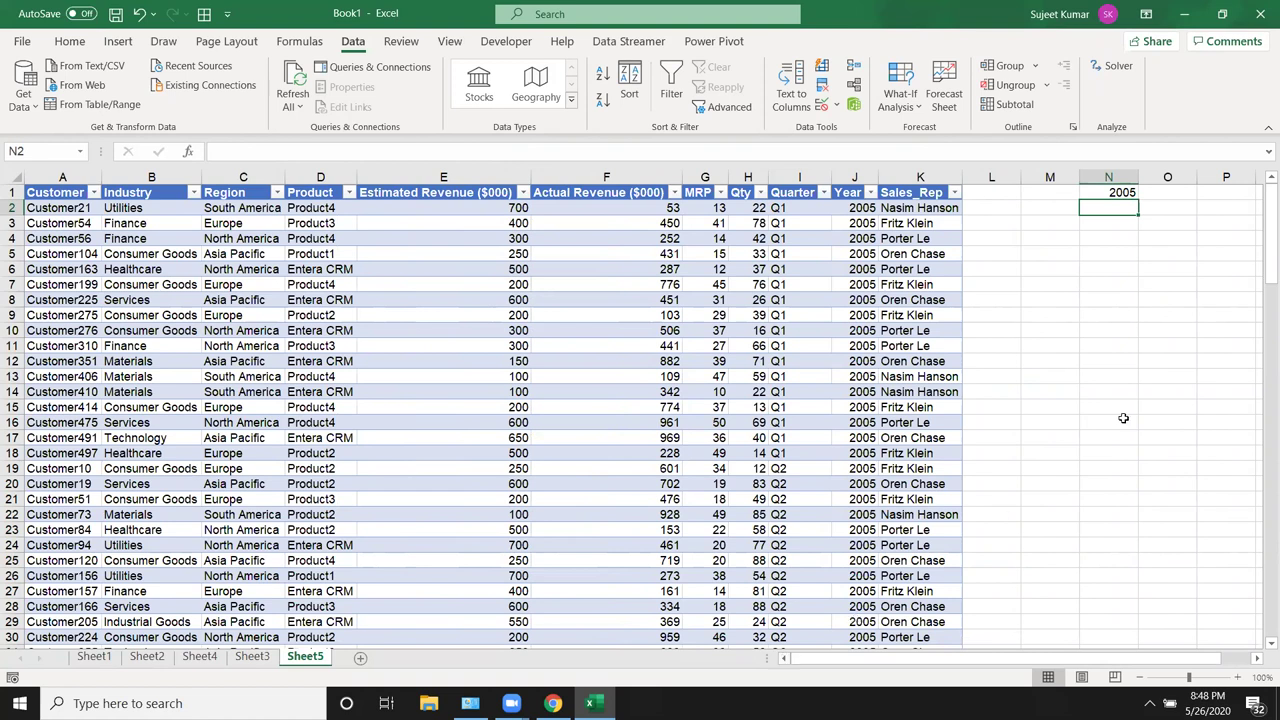
click(1109, 193)
double_click(1109, 193)
key(BackSpace)
text(6)
key(Return)
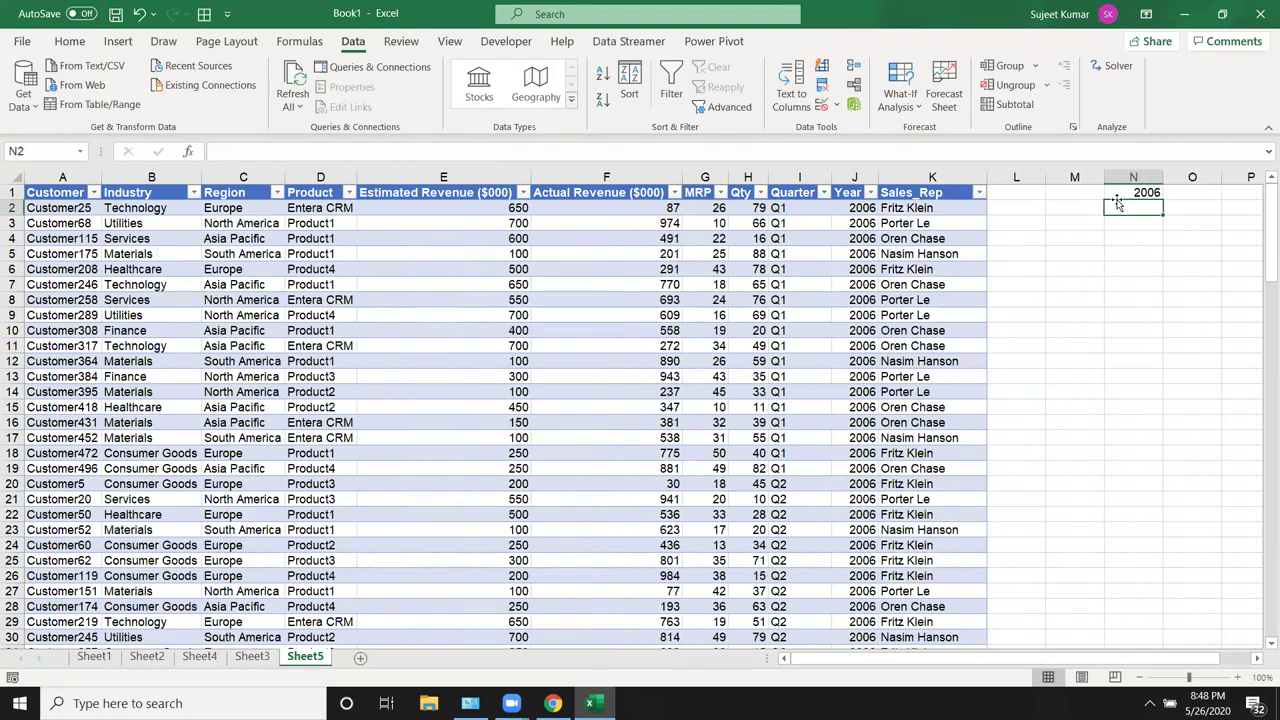
click(1117, 195)
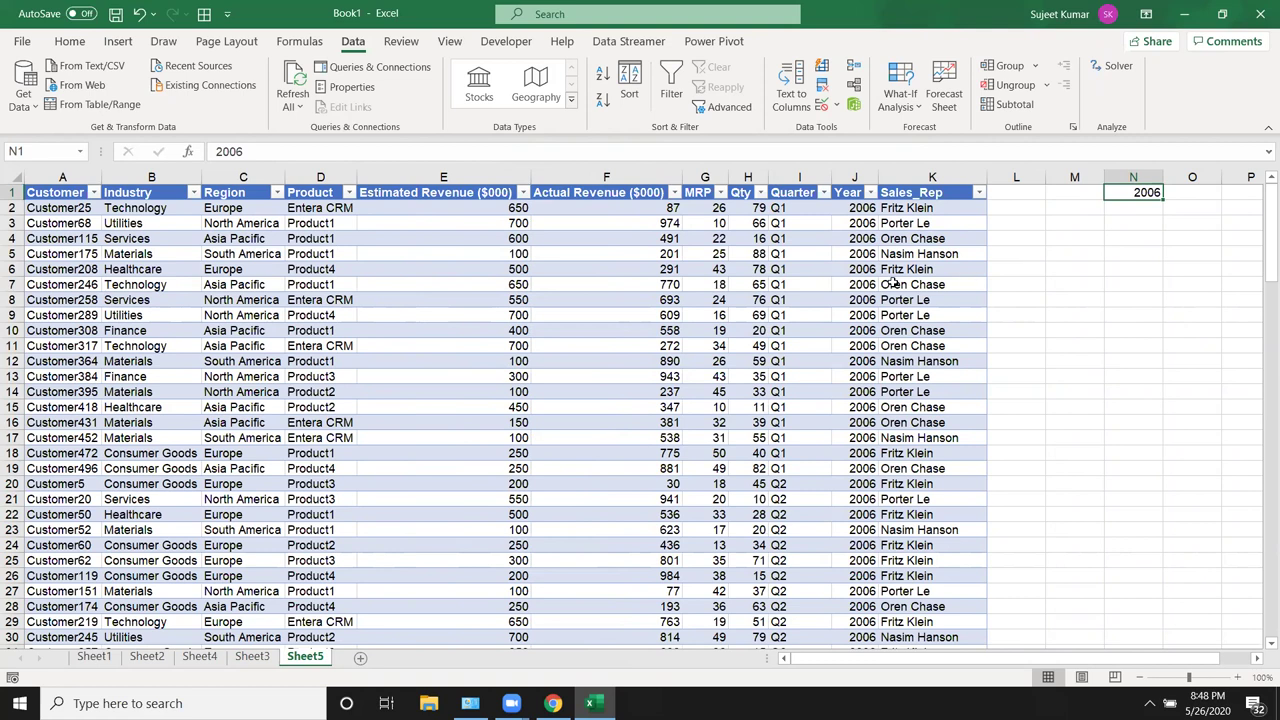
click(840, 284)
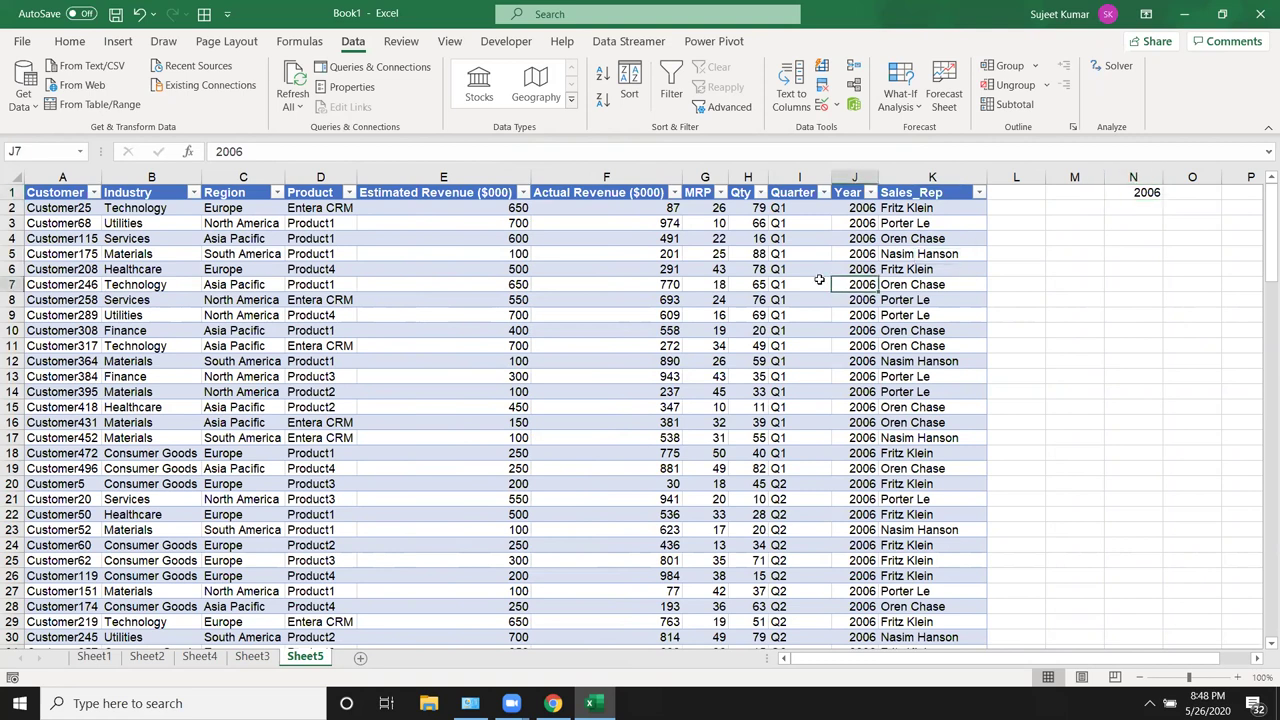
Set N1 back to 2004 and enter 2003 in cell N2
click(1140, 192)
text(2004)
key(Return)
text(2003)
key(Return)
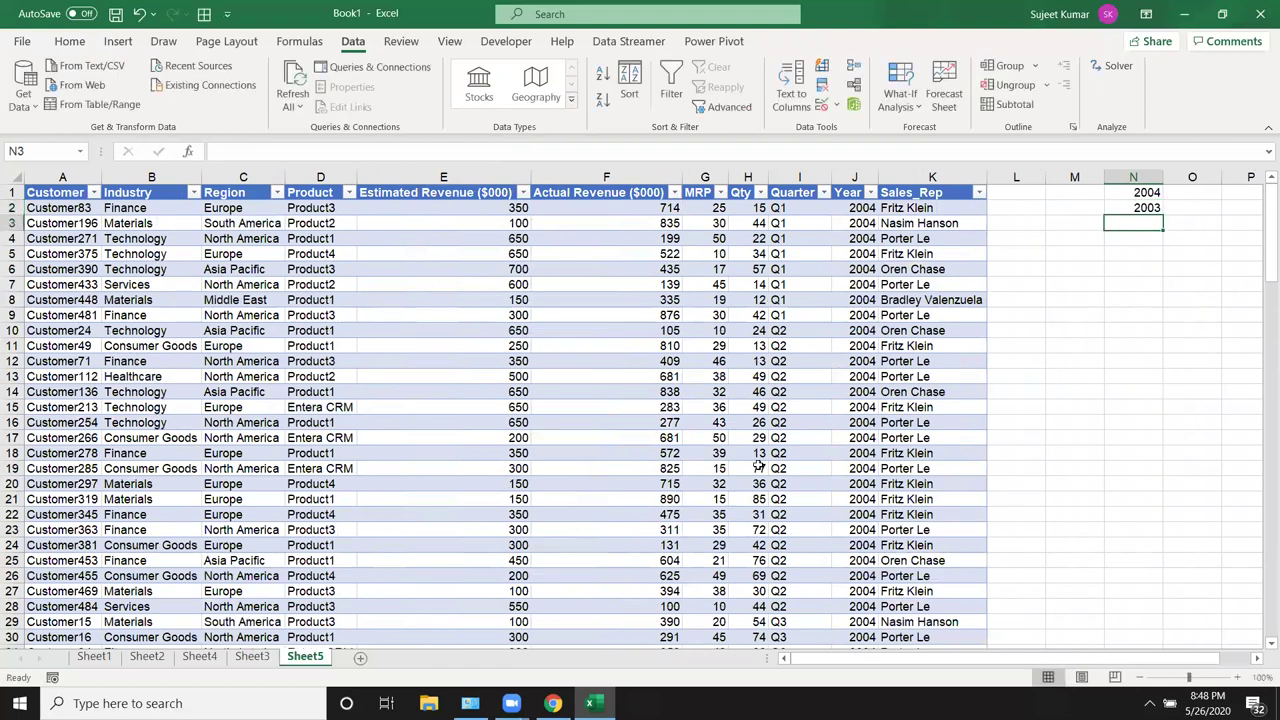
click(755, 467)
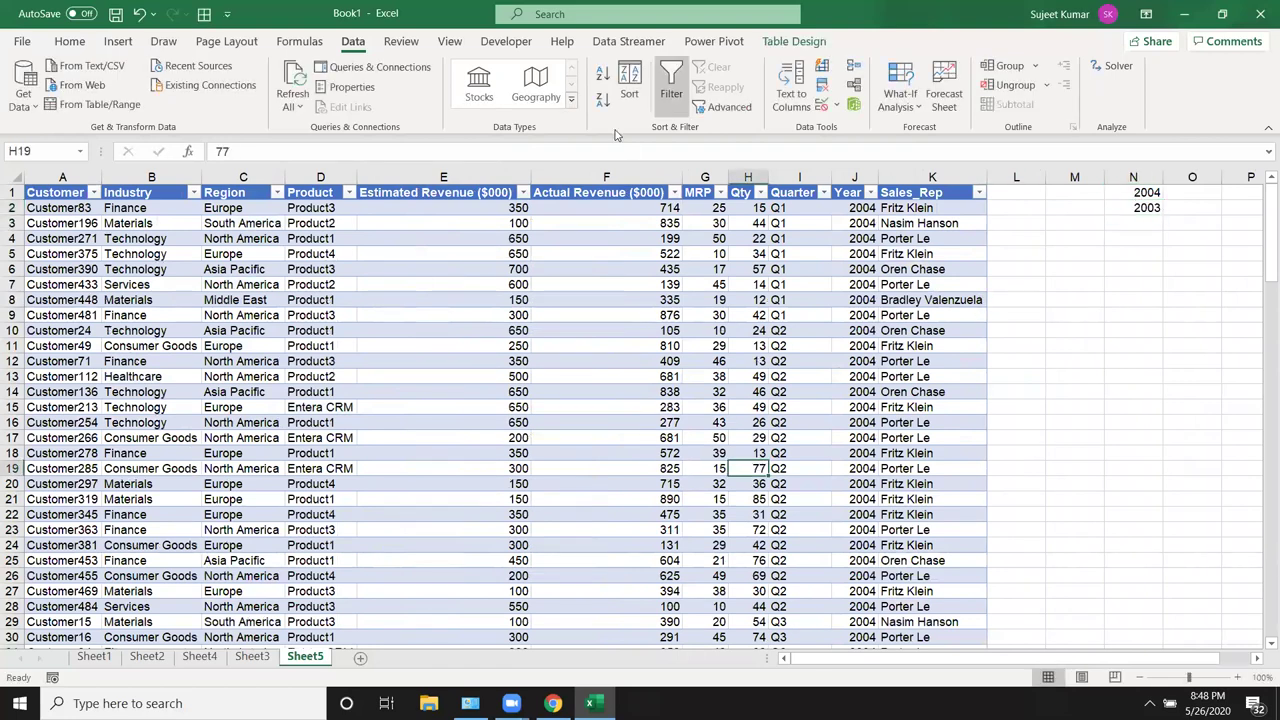
Open the SQL definition of Query from Excel Files1's connection properties
click(490, 46)
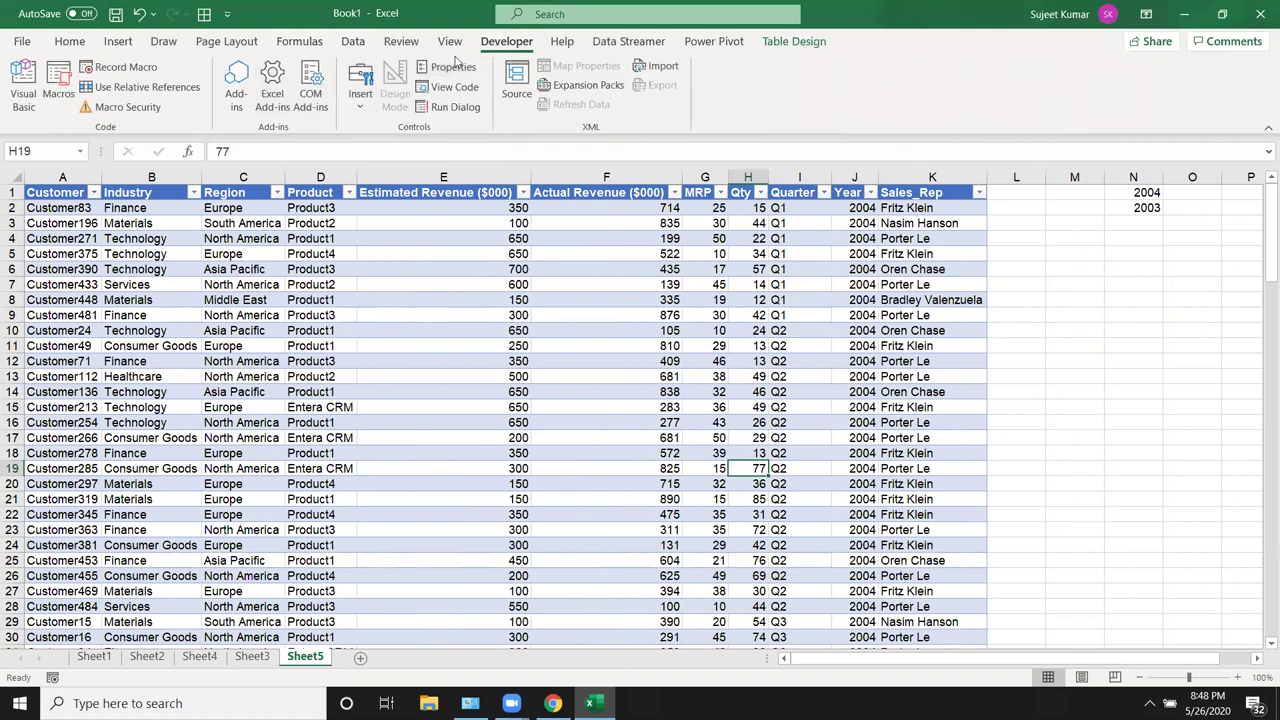
click(352, 42)
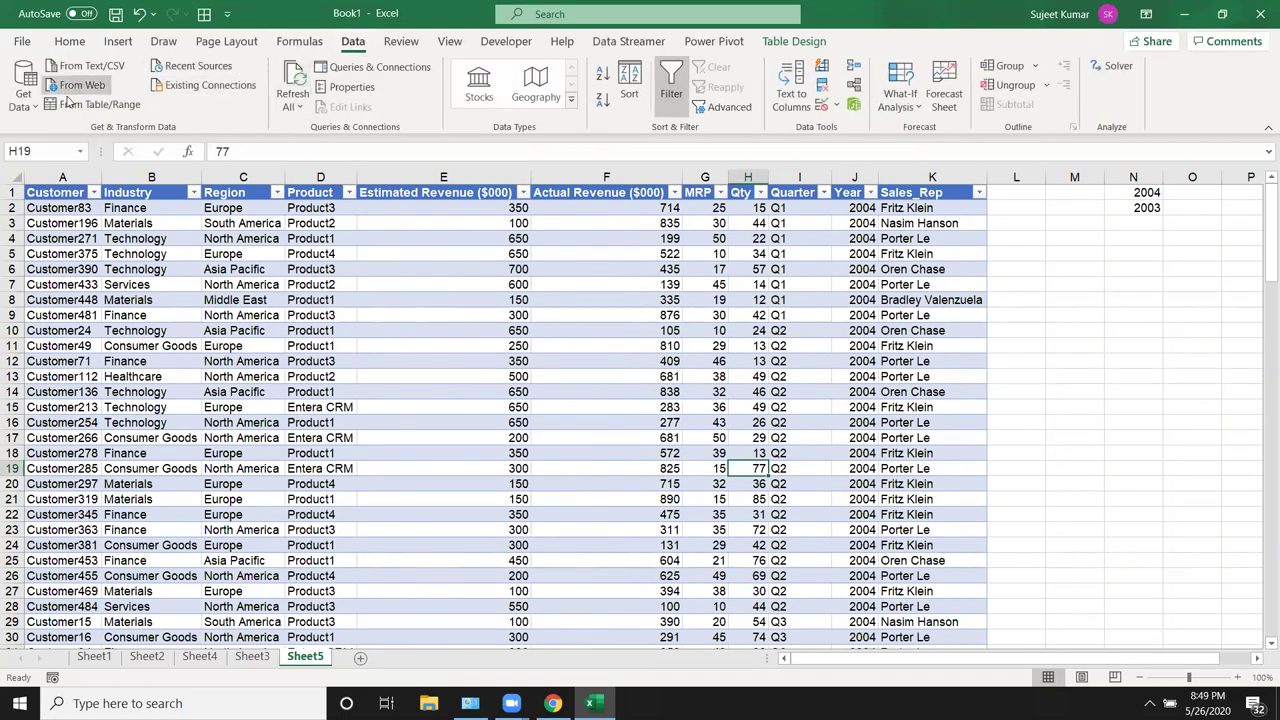
click(372, 67)
right_click(1096, 327)
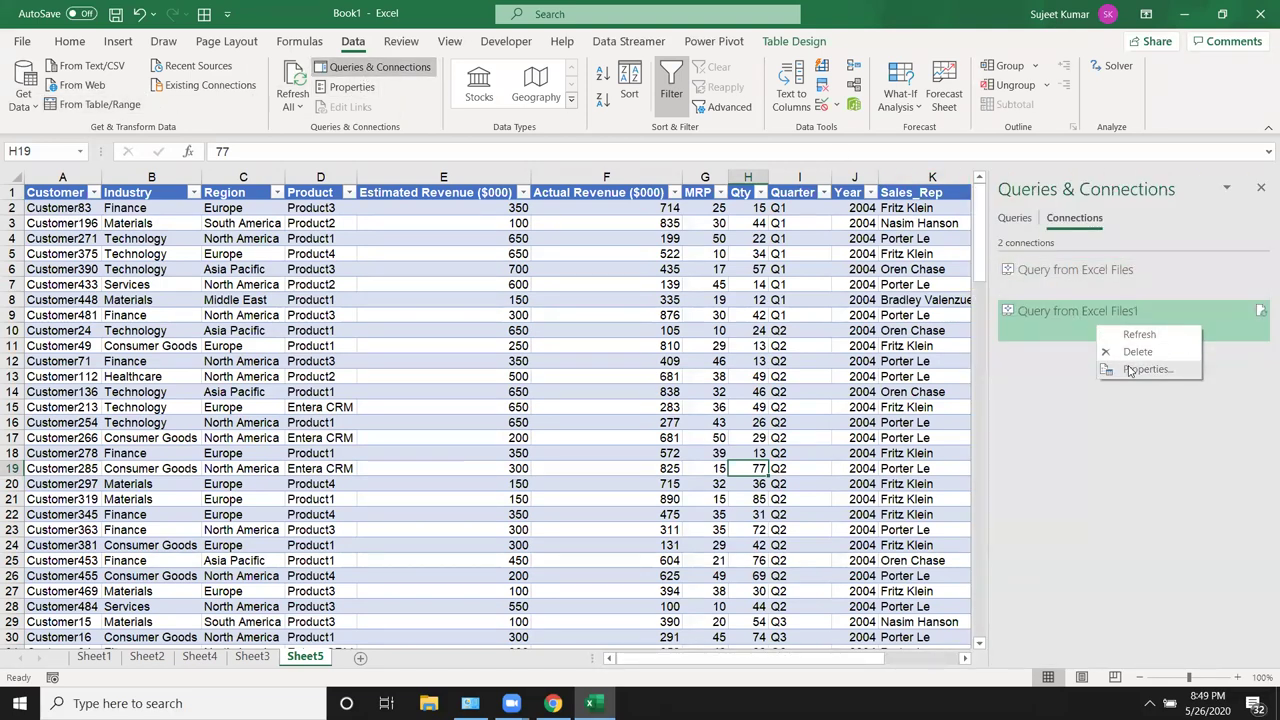
click(1129, 370)
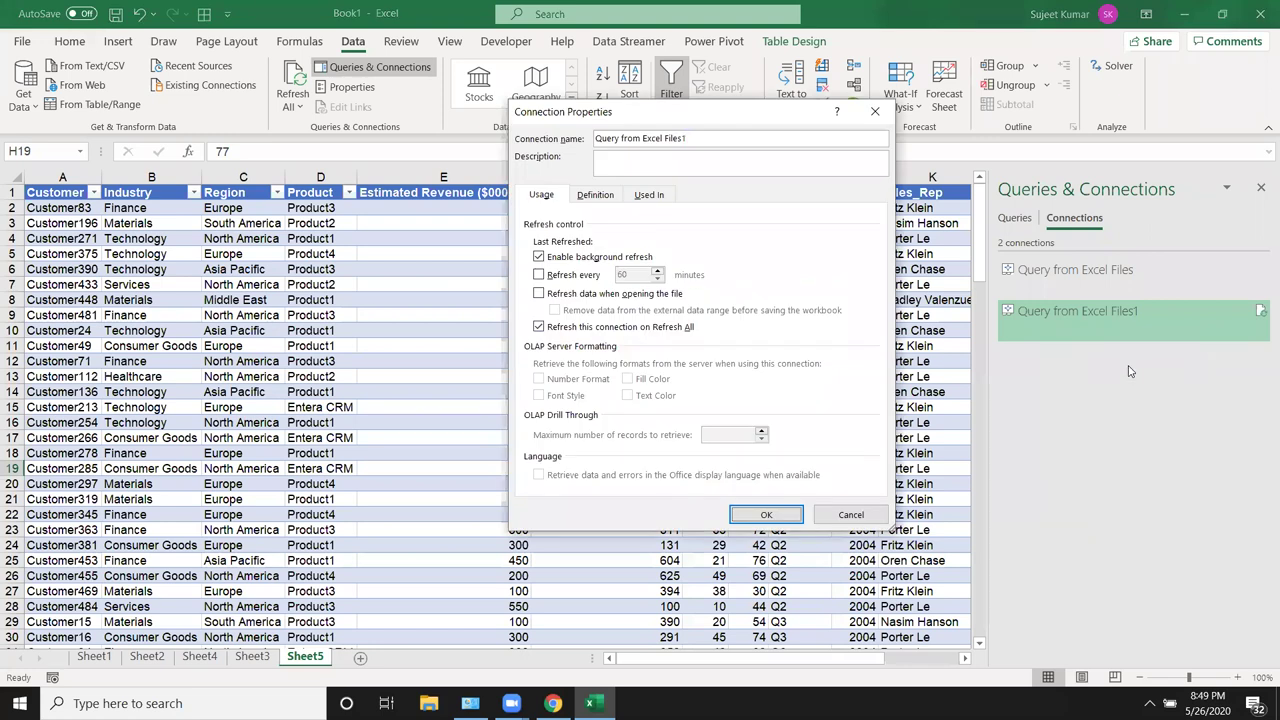
click(608, 197)
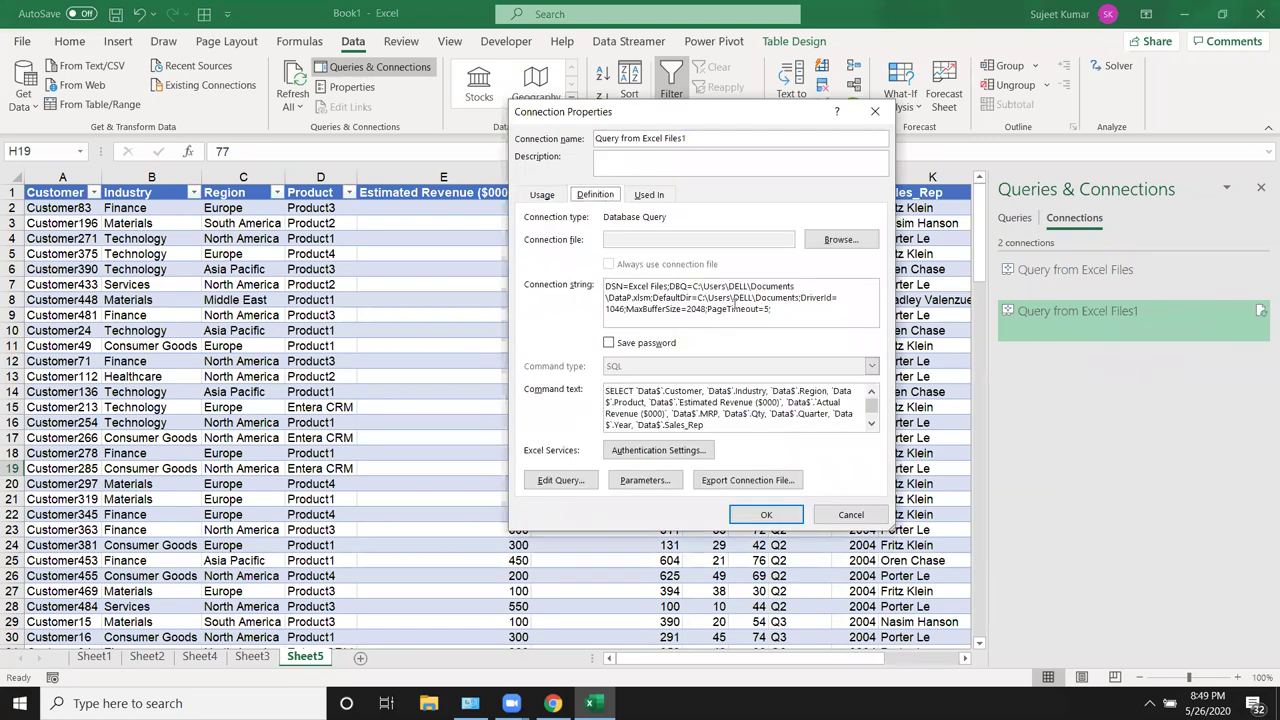
scroll(722, 401, down, 1)
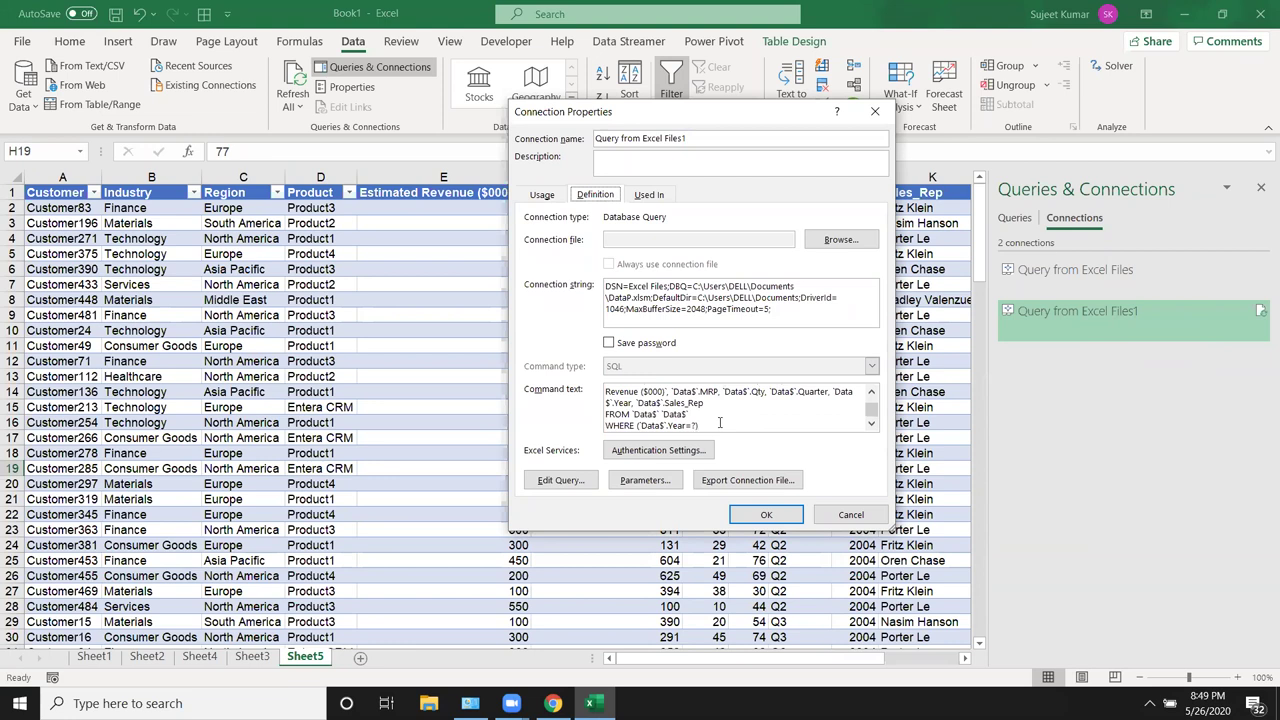
Rewrite the WHERE clause as (`Data$`.Year=? or `Data$`.Year=?) and apply it
click(697, 426)
text())
drag(640, 425, 684, 425)
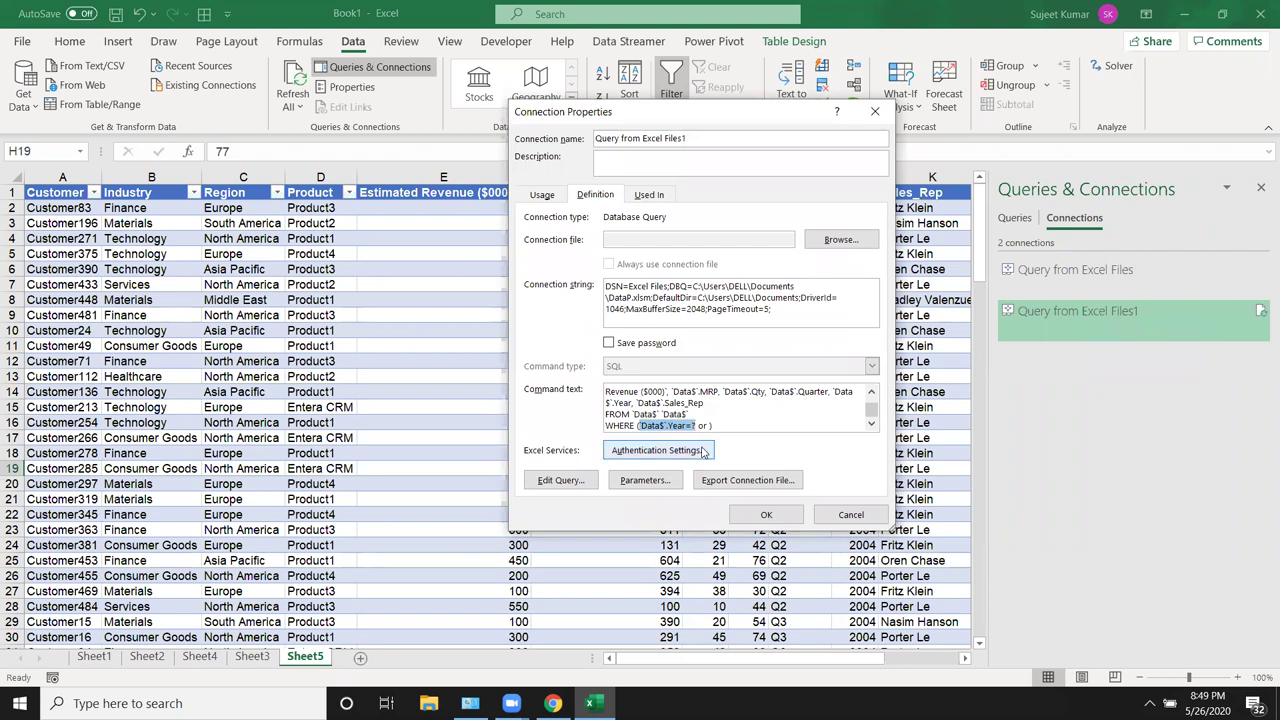
click(705, 451)
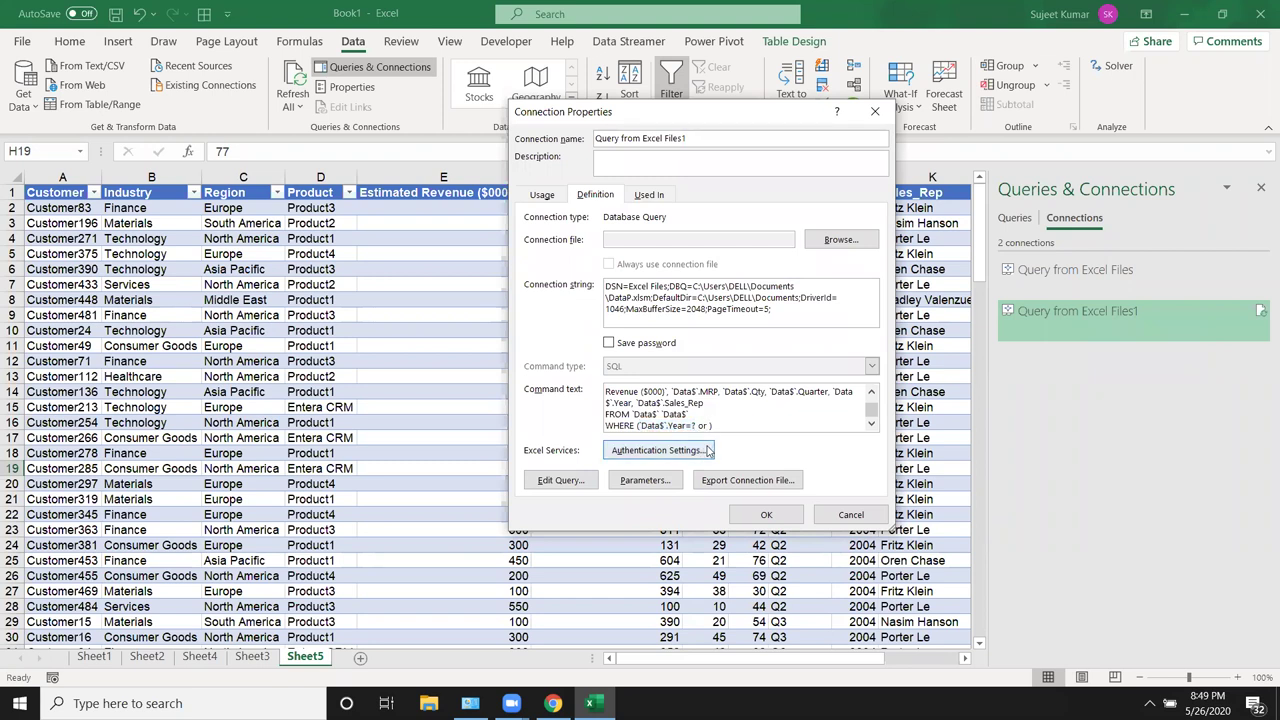
text(`Data$`.Year=?)
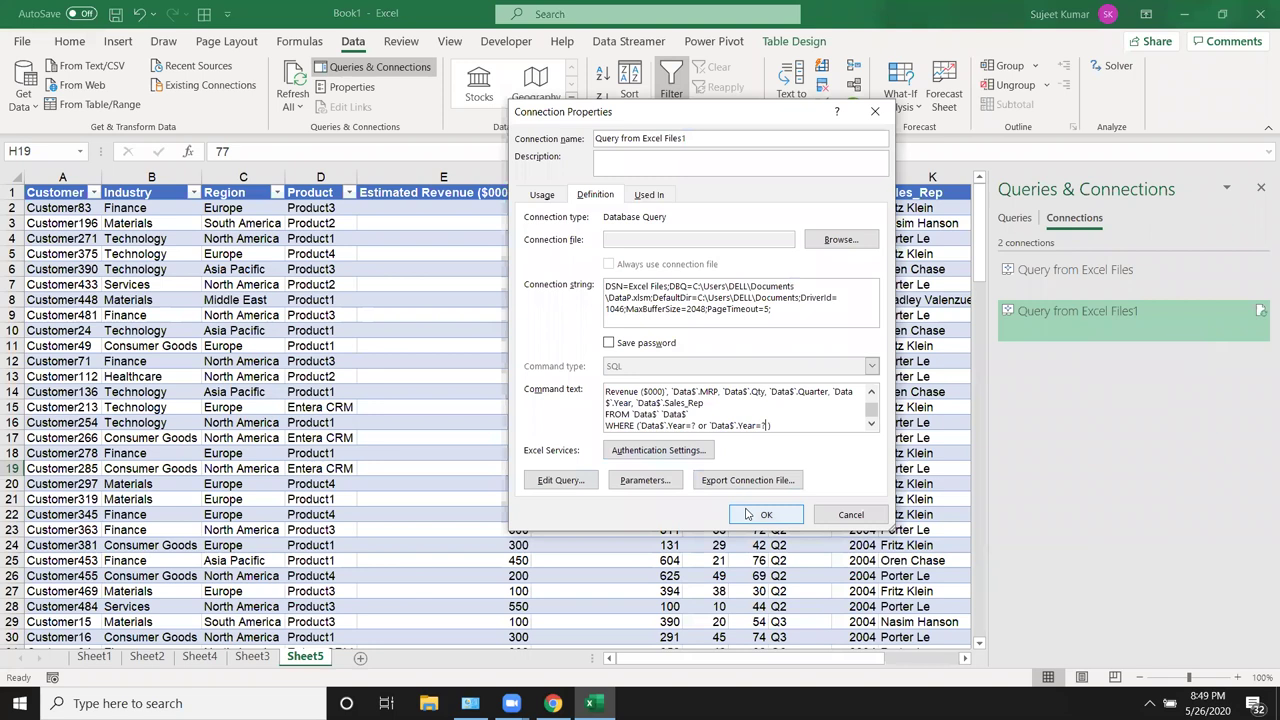
click(766, 514)
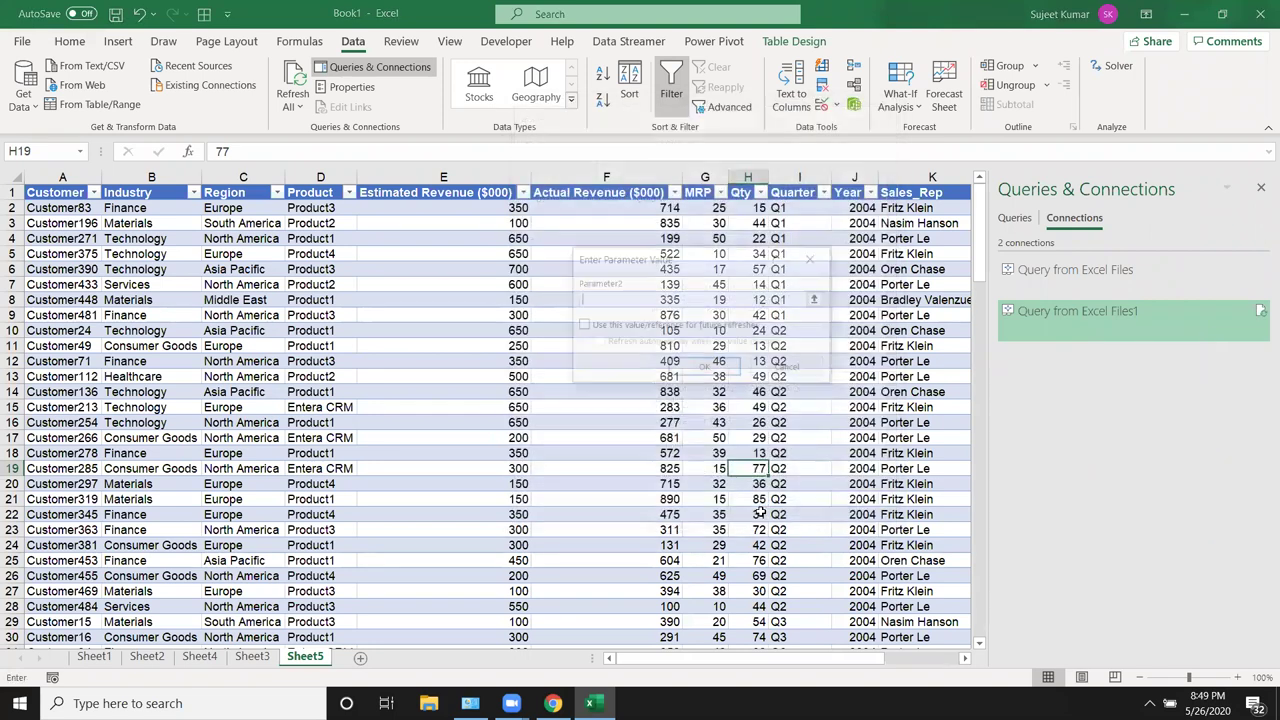
Link Parameter2 to =Sheet5!$N$2 with saved value and auto-refresh, then close the pane
click(605, 328)
click(598, 342)
click(769, 297)
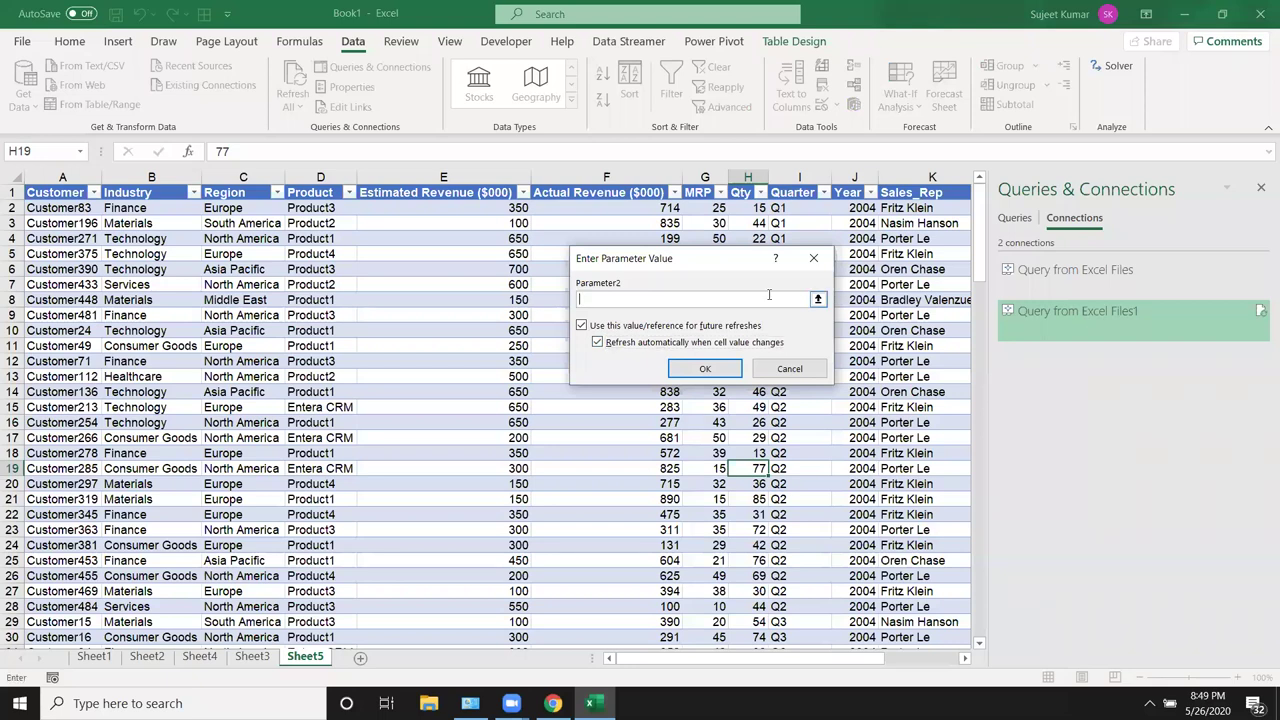
click(818, 300)
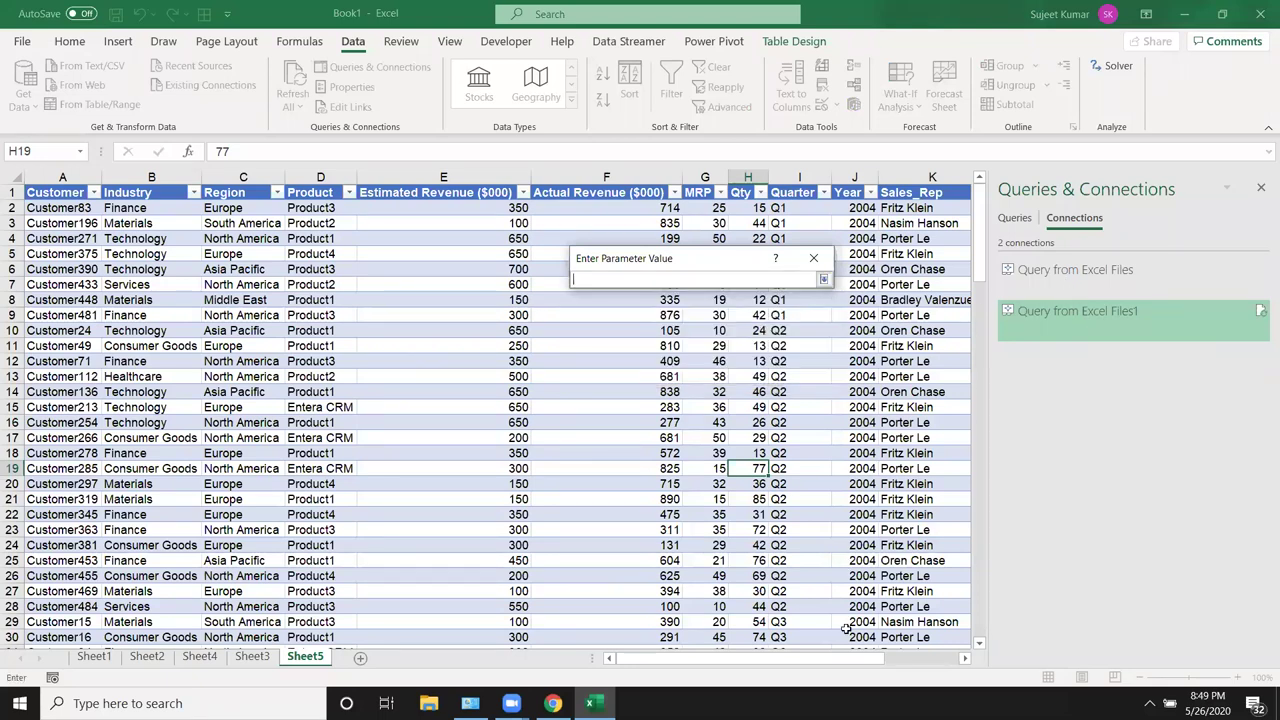
click(900, 661)
click(294, 208)
click(823, 279)
click(714, 368)
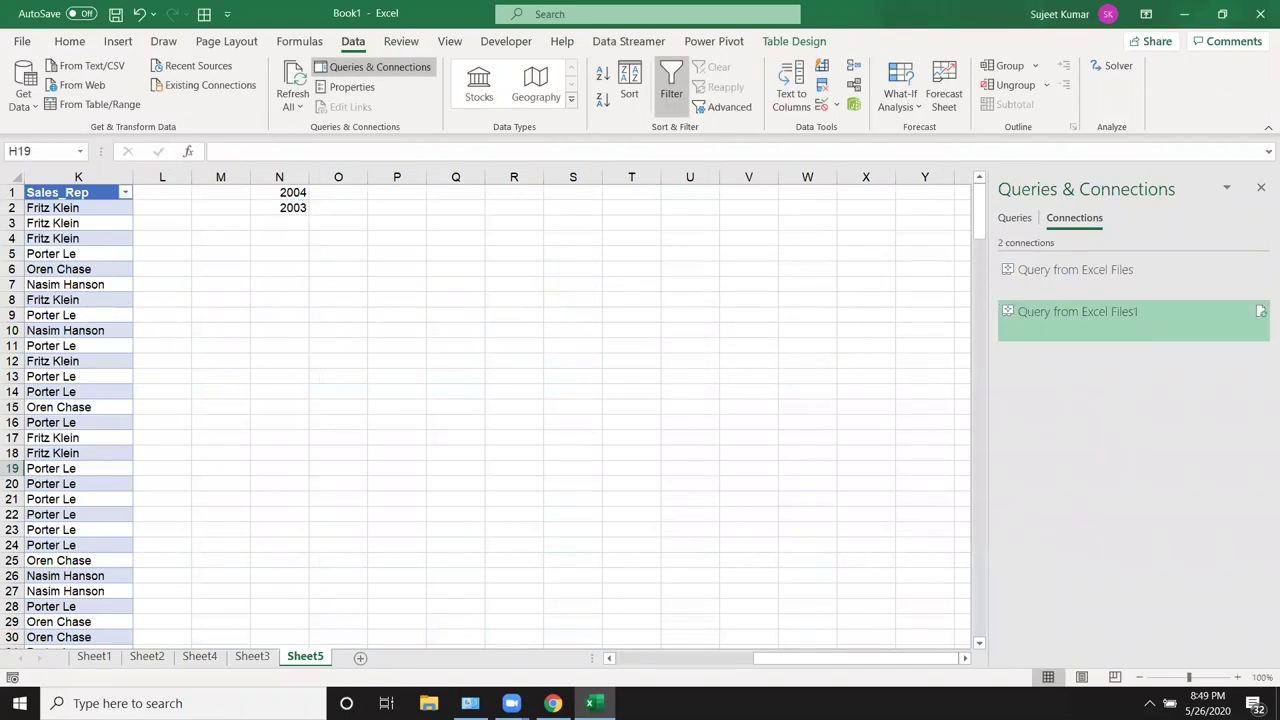
drag(816, 660, 720, 648)
click(851, 298)
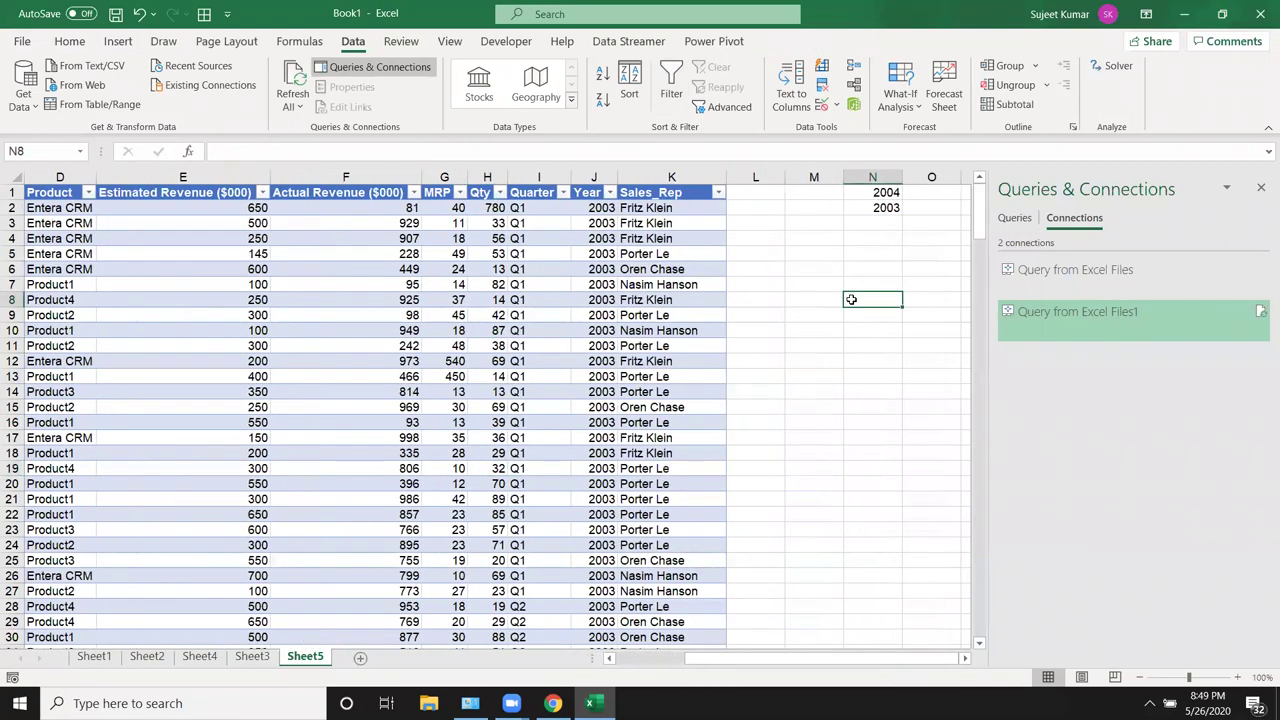
click(1261, 190)
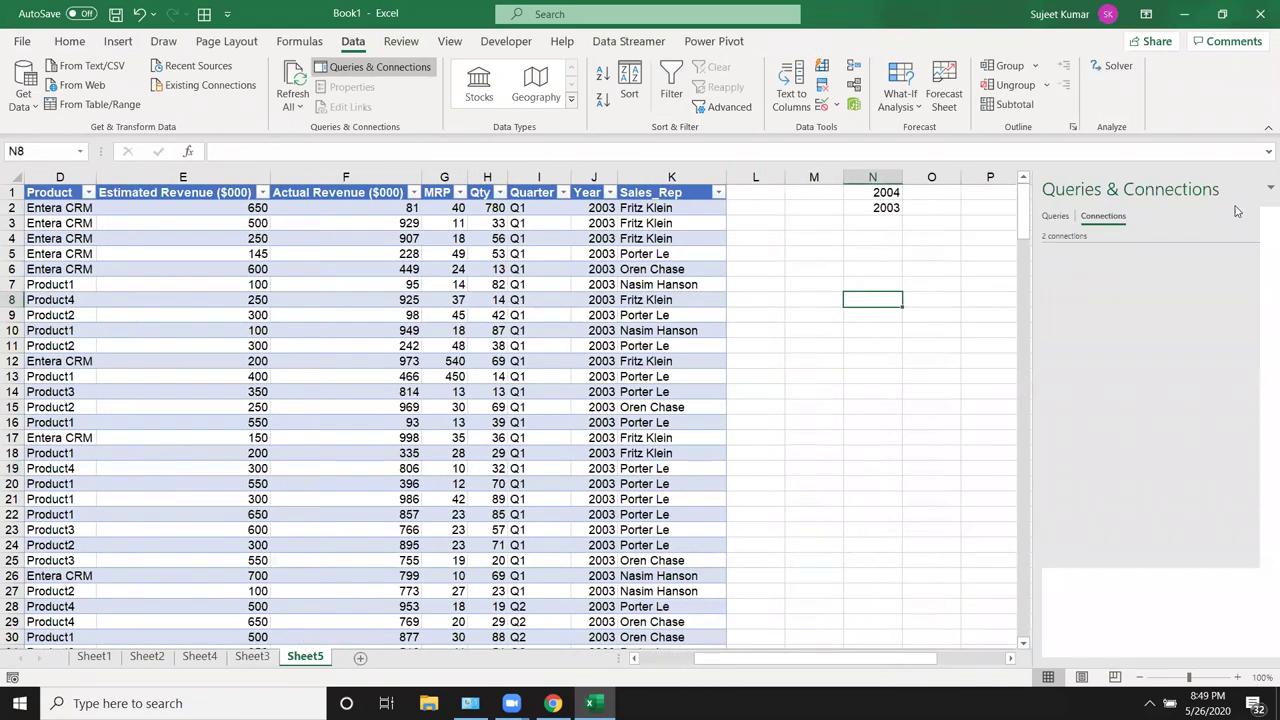
Scroll through the Sheet5 table to review its 2003 and 2004 rows
click(373, 305)
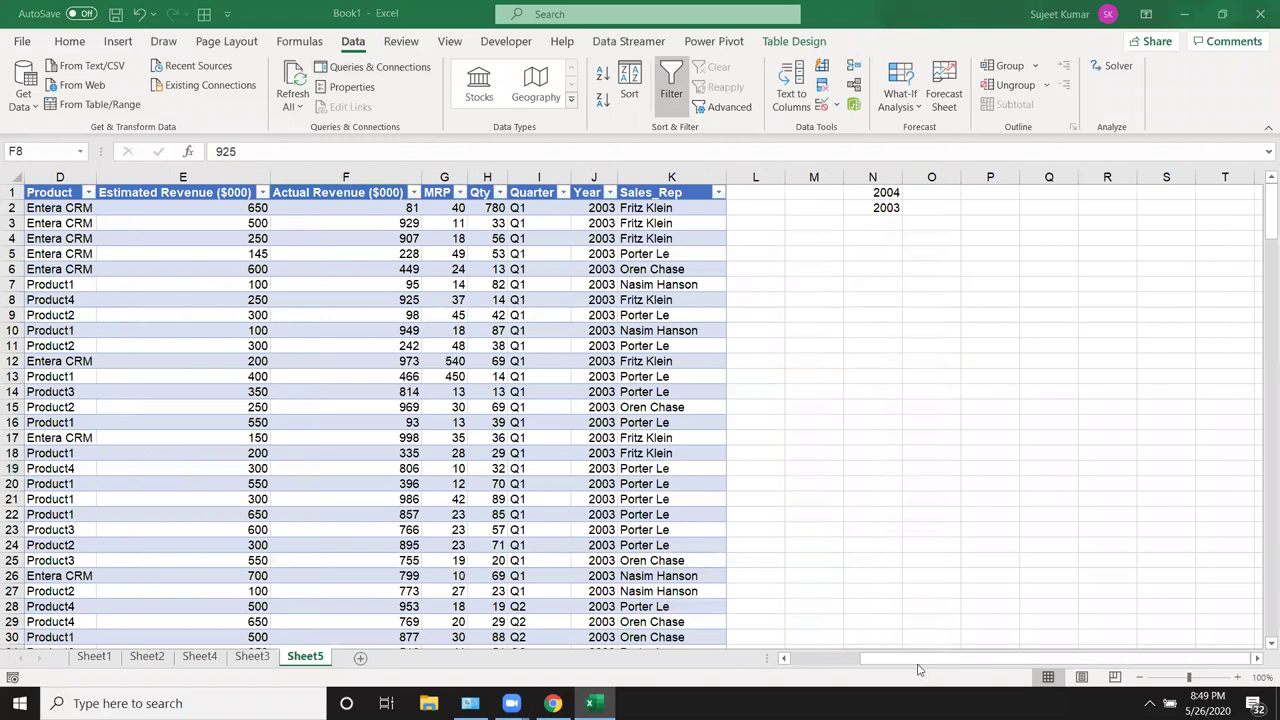
drag(866, 660, 836, 660)
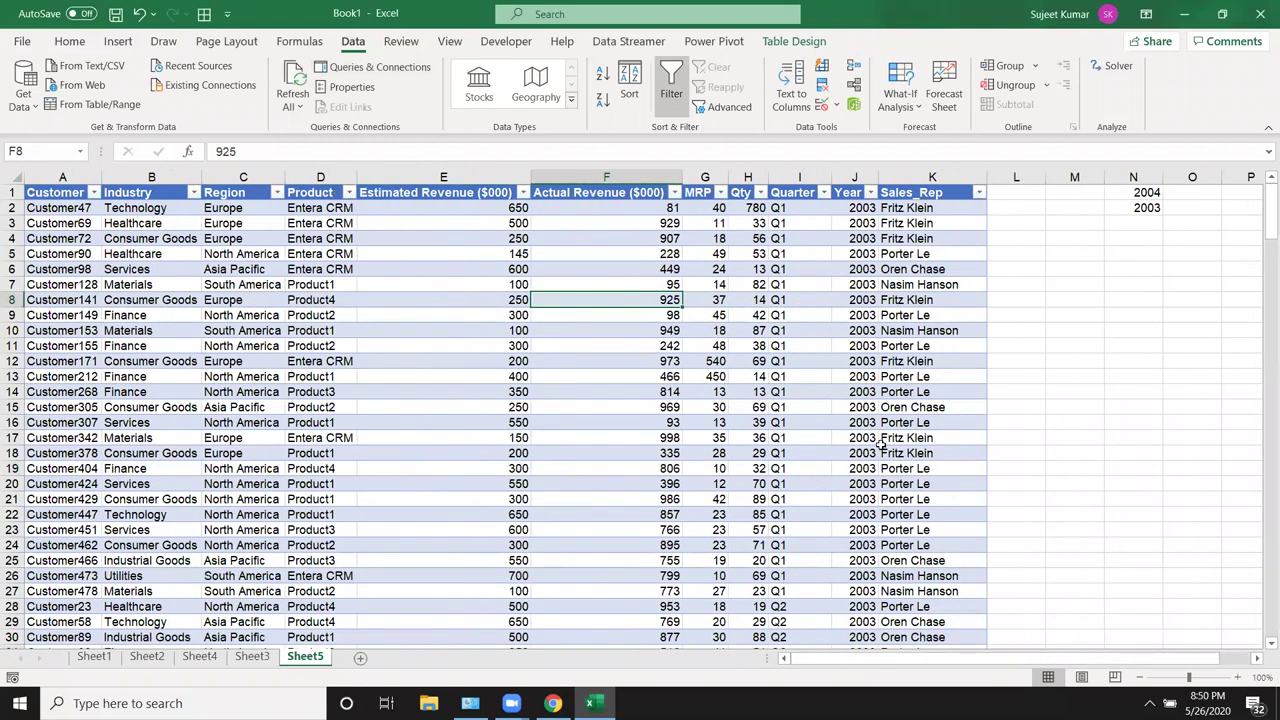
scroll(880, 445, down, 8)
scroll(885, 470, down, 10)
scroll(890, 500, down, 10)
scroll(900, 547, down, 2)
scroll(900, 547, down, 5)
scroll(900, 547, up, 5)
scroll(900, 545, up, 8)
scroll(900, 543, up, 10)
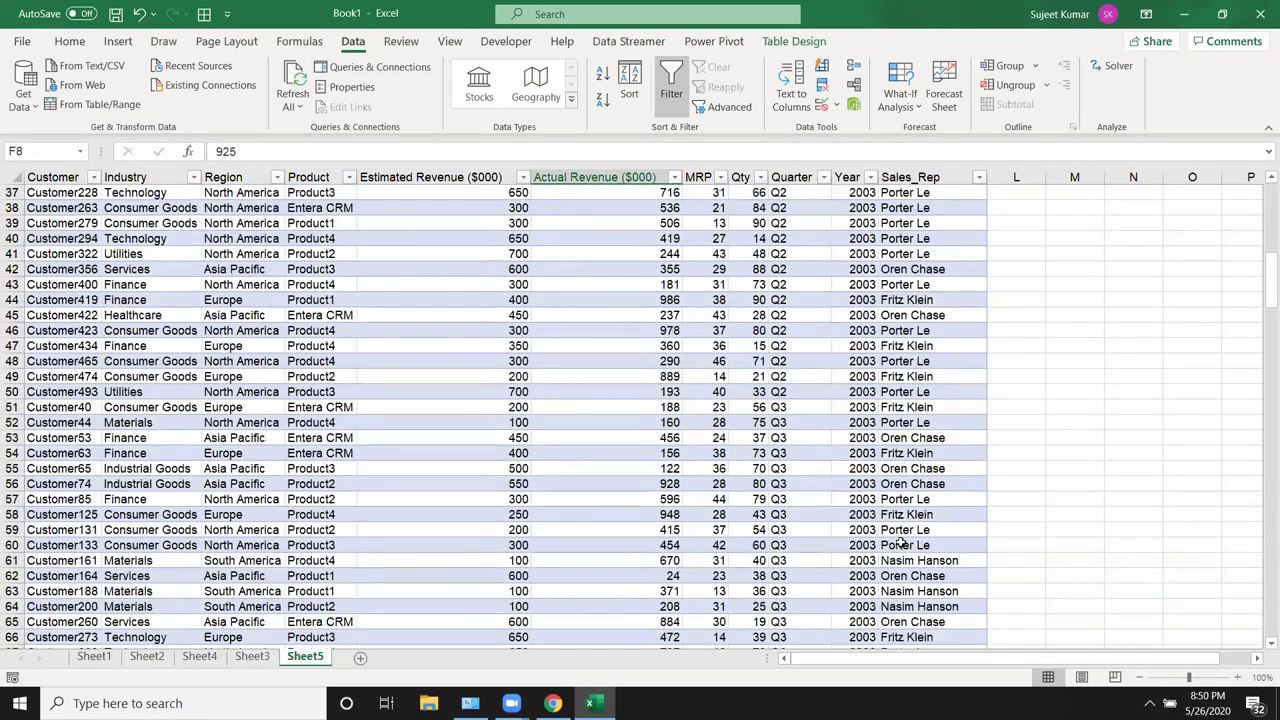
scroll(900, 545, up, 11)
scroll(900, 545, up, 1)
Clear cell N2 and dismiss the ODBC data type mismatch error
click(1133, 219)
key(Delete)
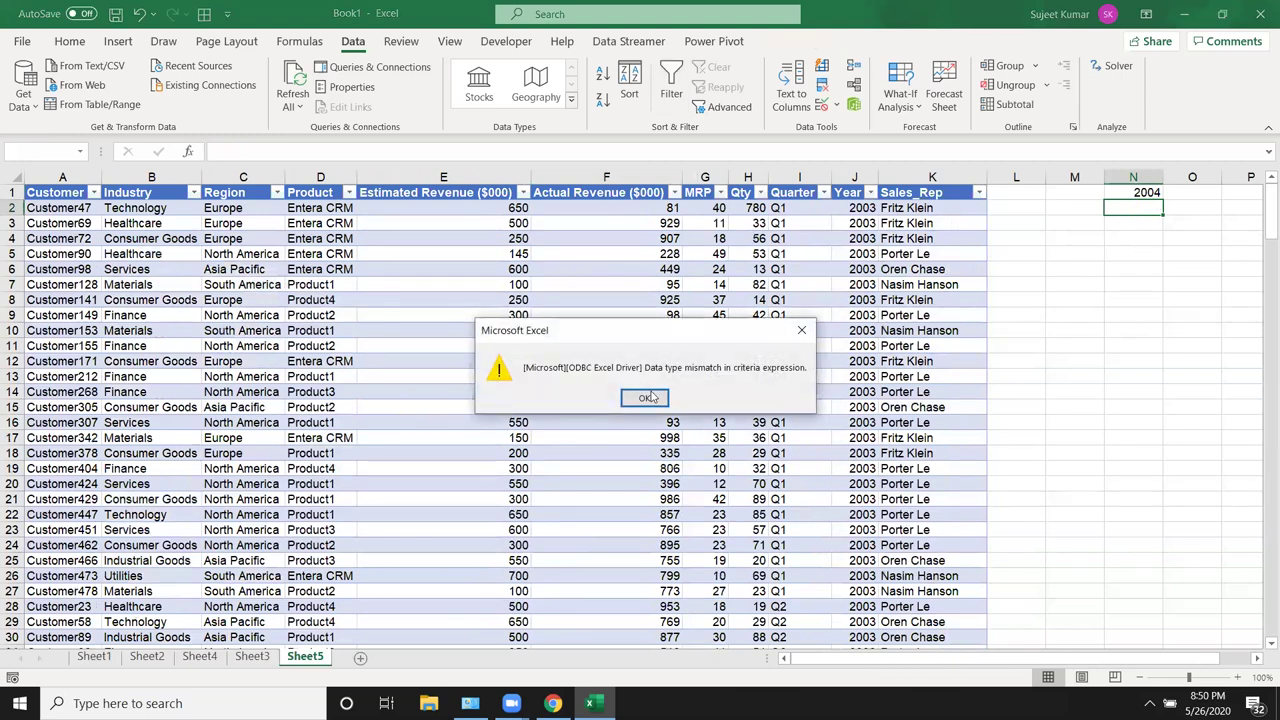
click(647, 398)
scroll(1222, 359, down, 3)
drag(1270, 218, 1262, 455)
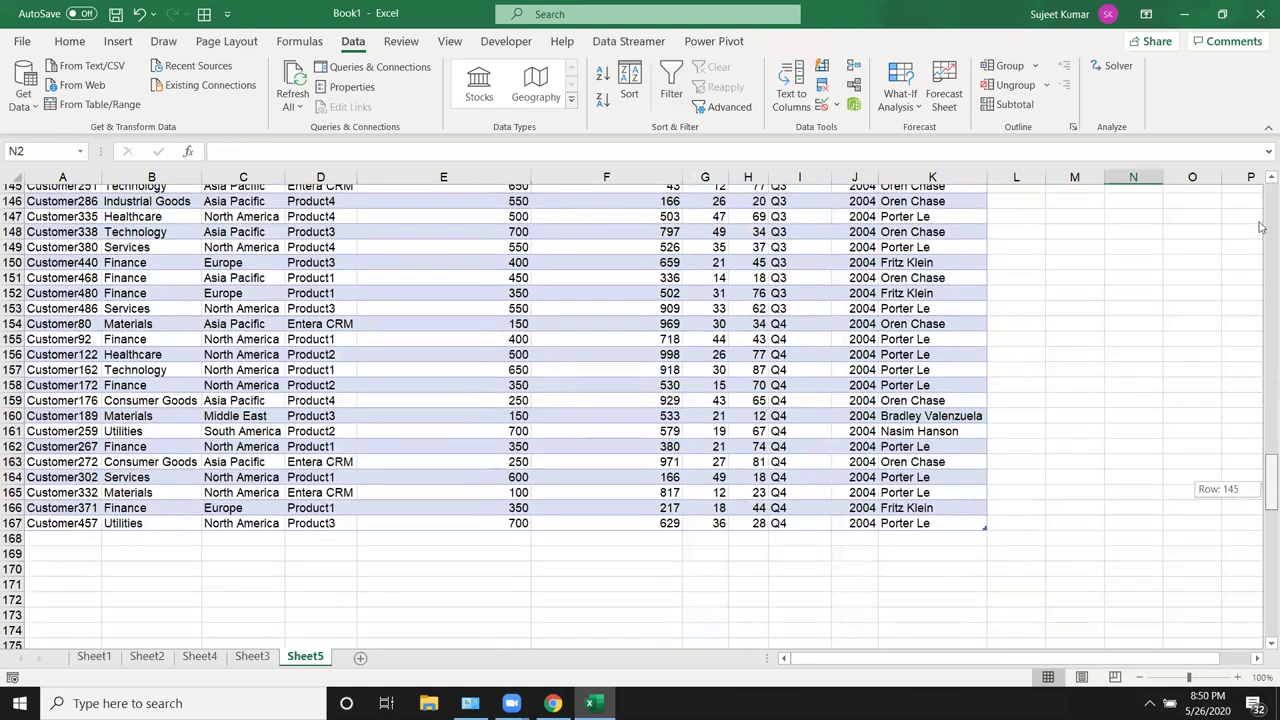
Enter 2005 in N2, check the refreshed 2004 rows, and select N1:N2
drag(1260, 494, 1263, 199)
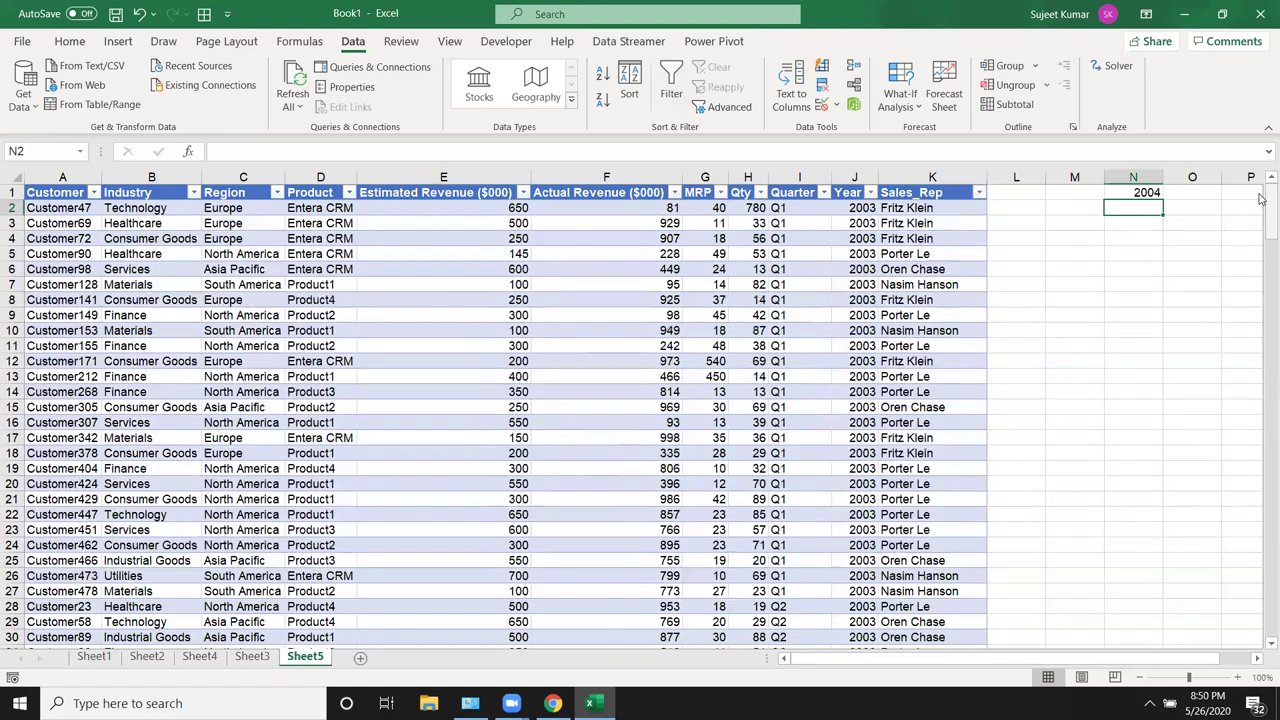
text(22)
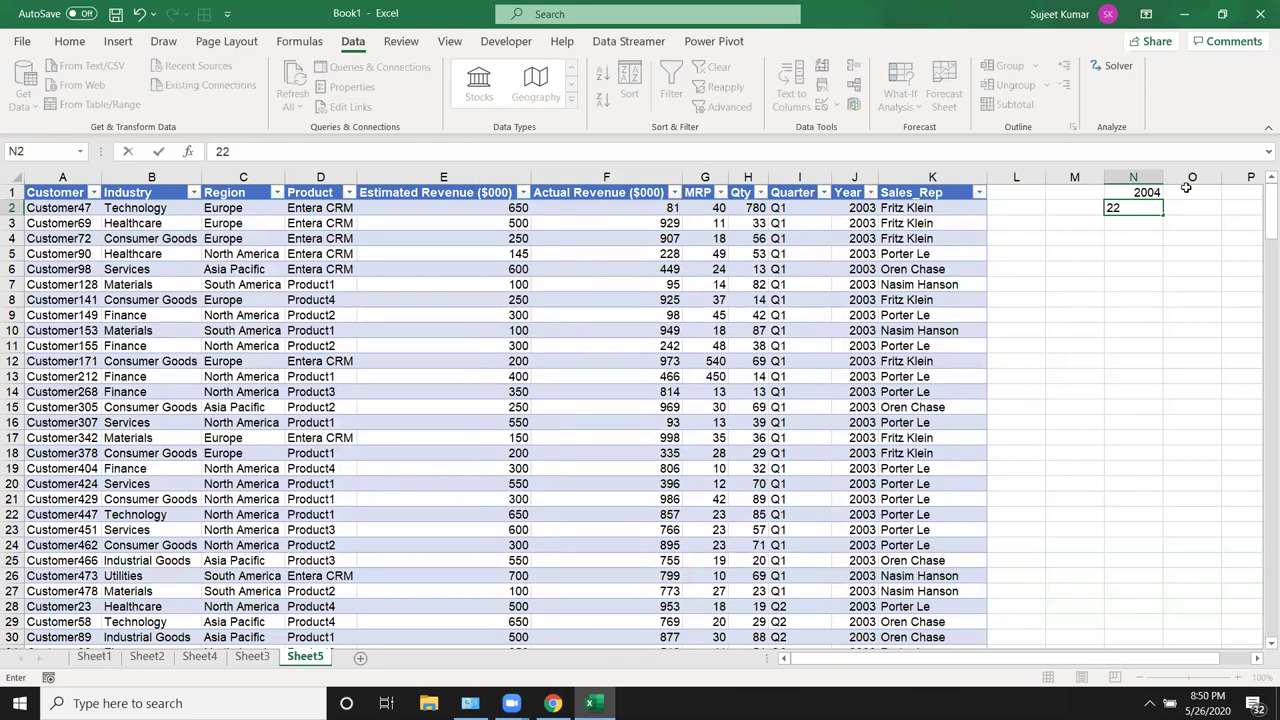
key(BackSpace)
text(005)
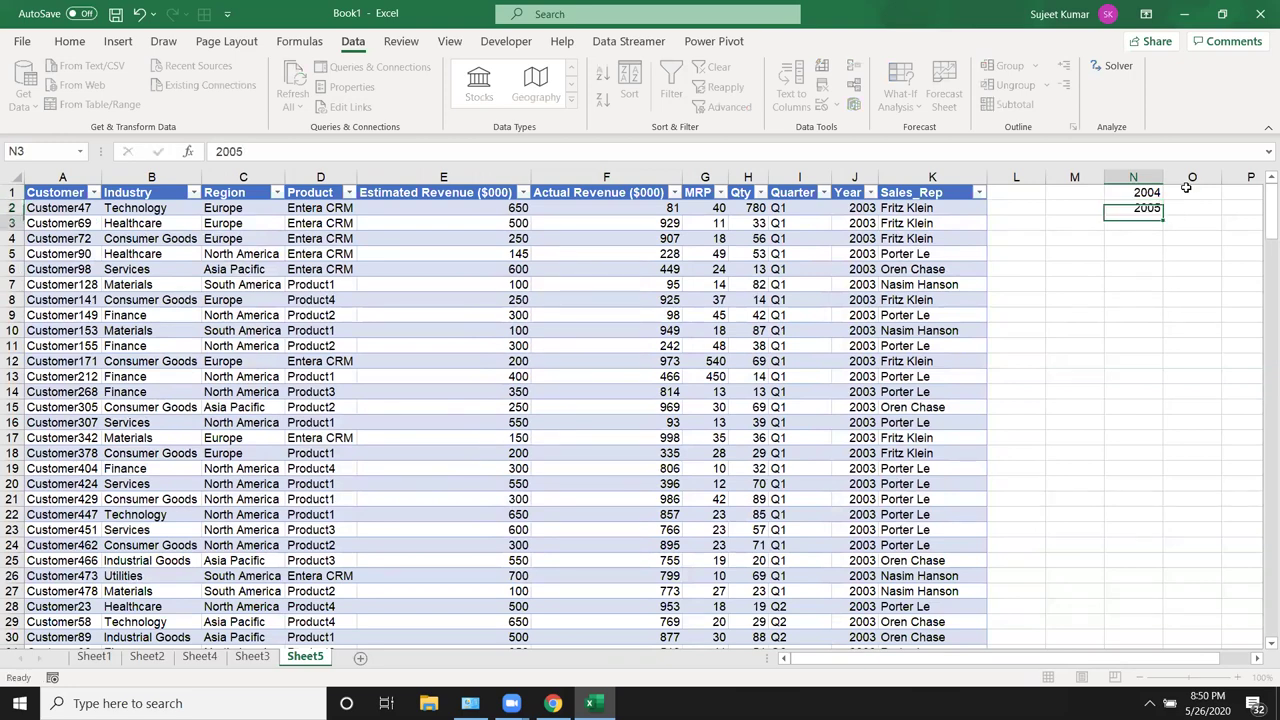
key(Return)
scroll(866, 352, down, 10)
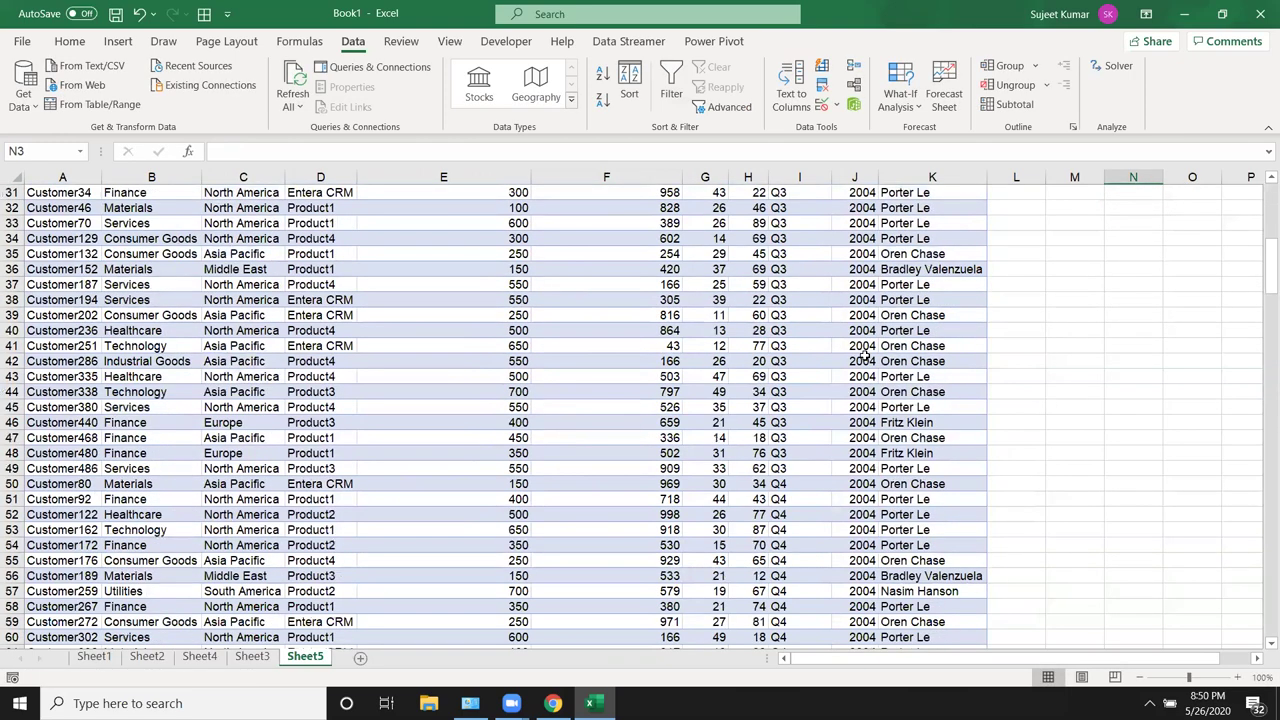
scroll(866, 352, up, 10)
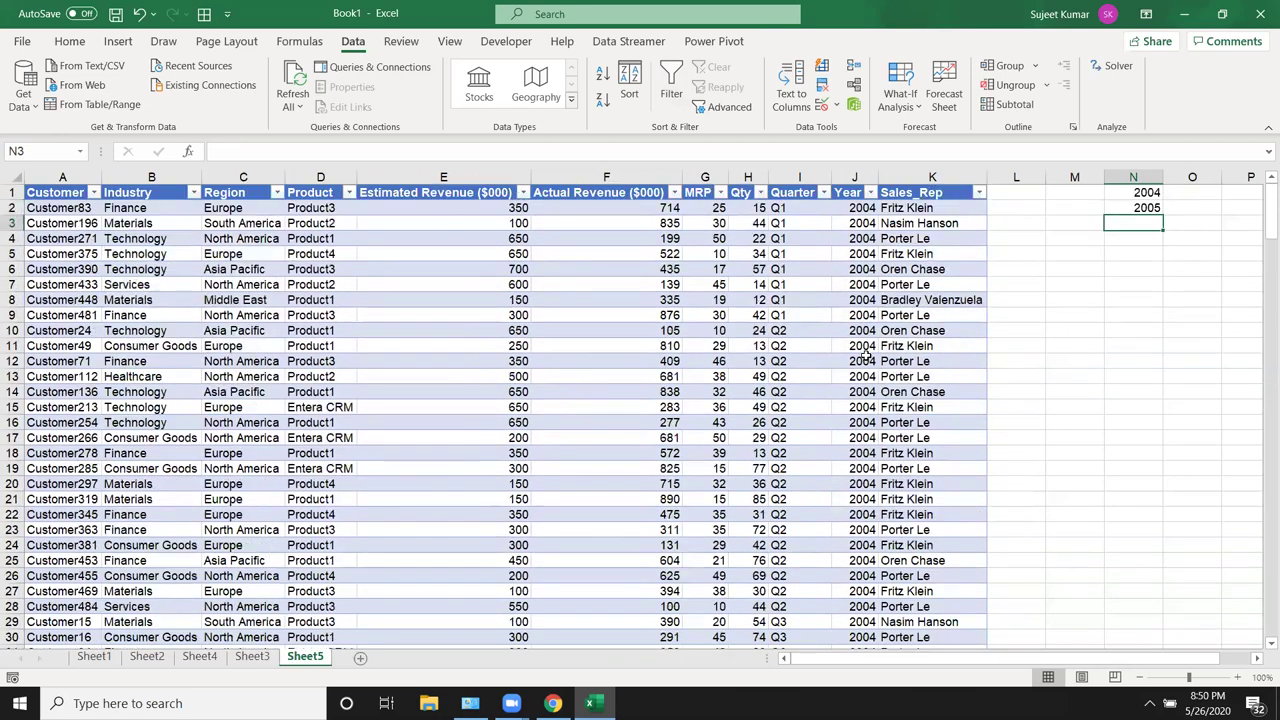
click(1145, 205)
drag(1145, 205, 1145, 192)
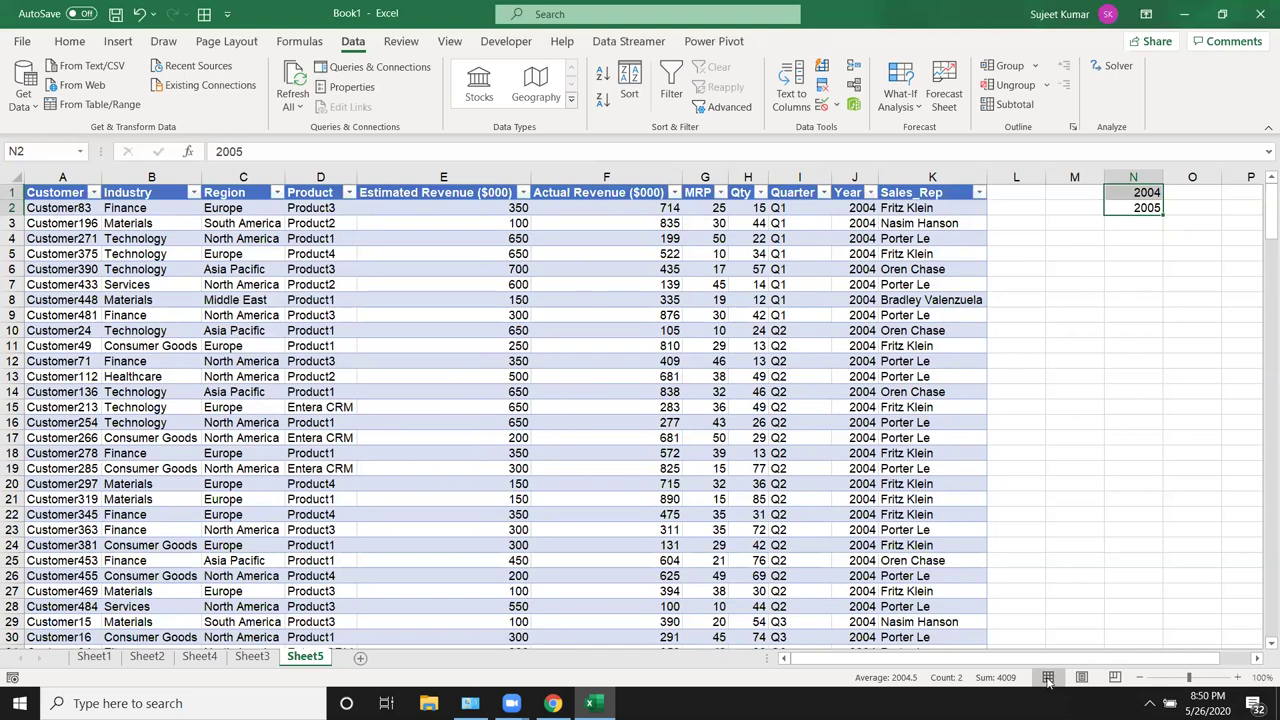
click(810, 421)
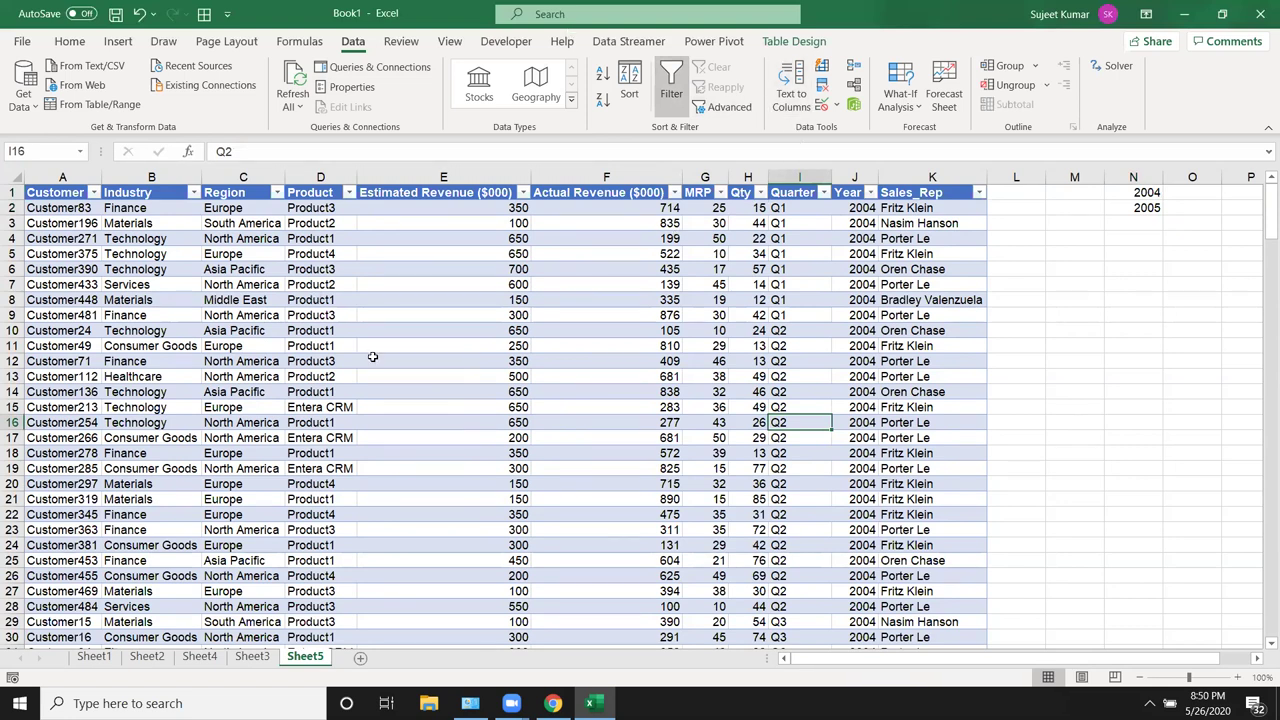
click(250, 210)
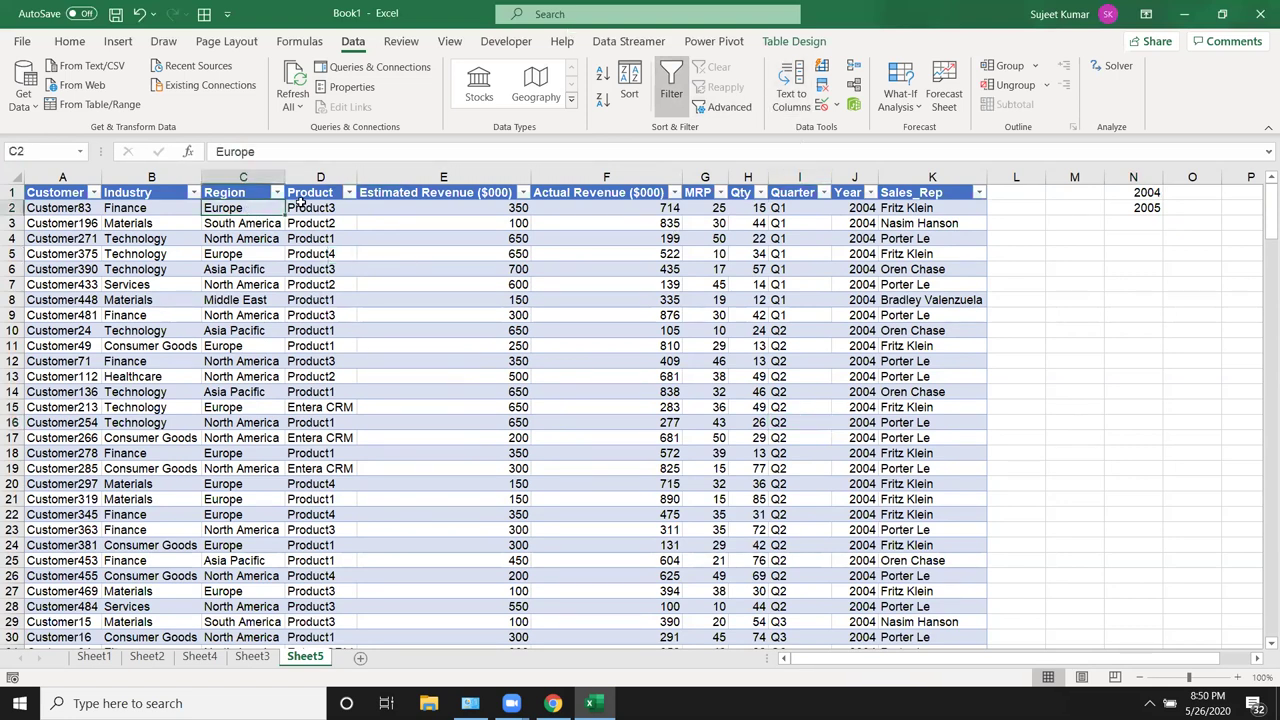
click(302, 207)
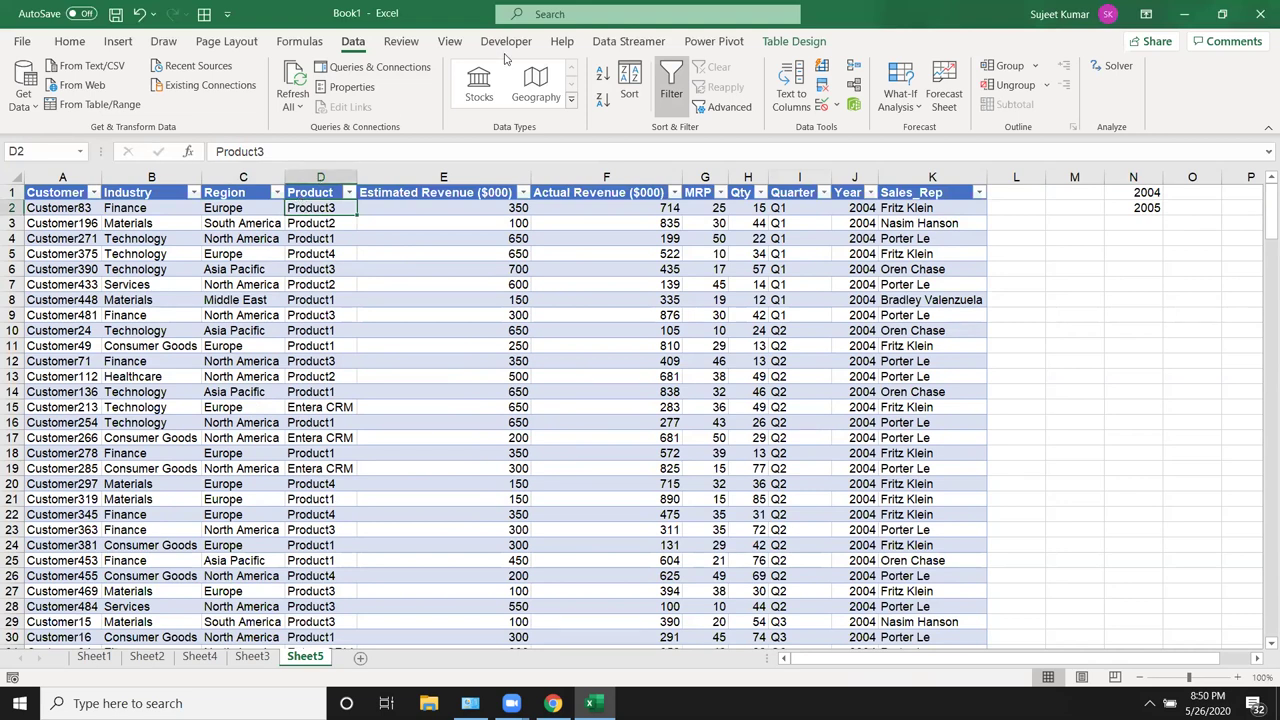
click(417, 66)
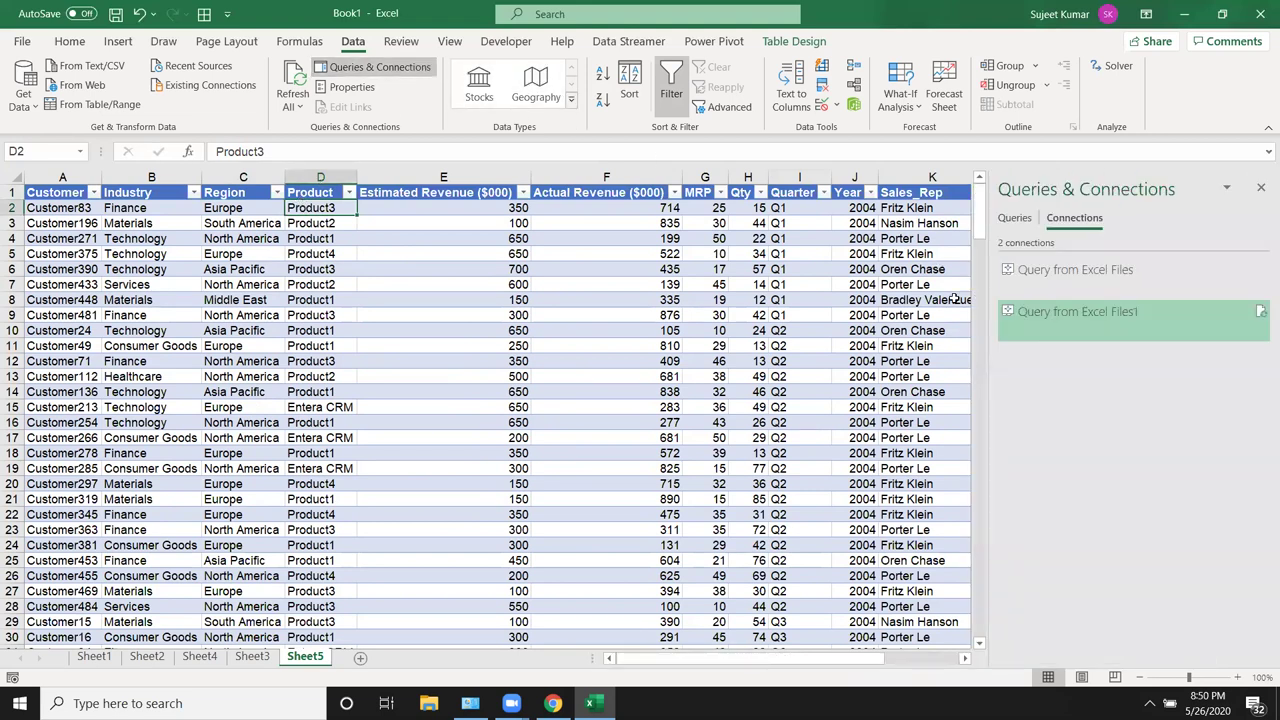
right_click(1062, 320)
click(1066, 358)
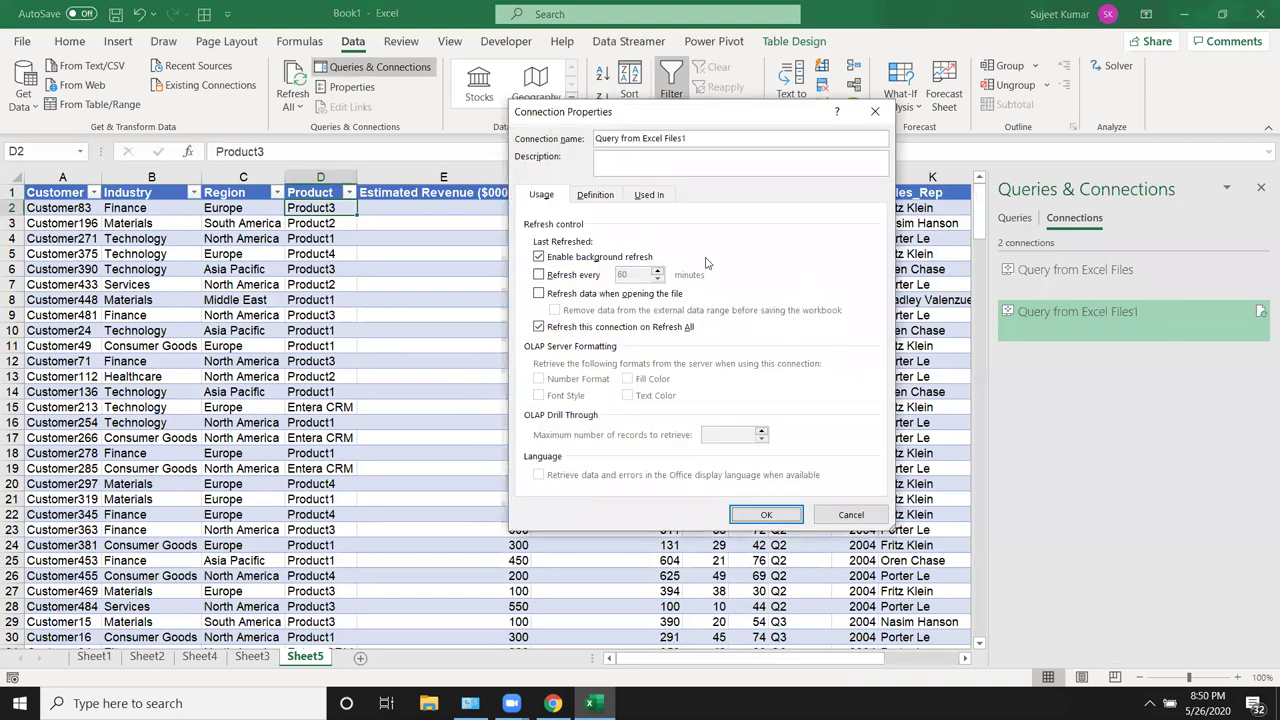
click(598, 196)
scroll(677, 402, down, 1)
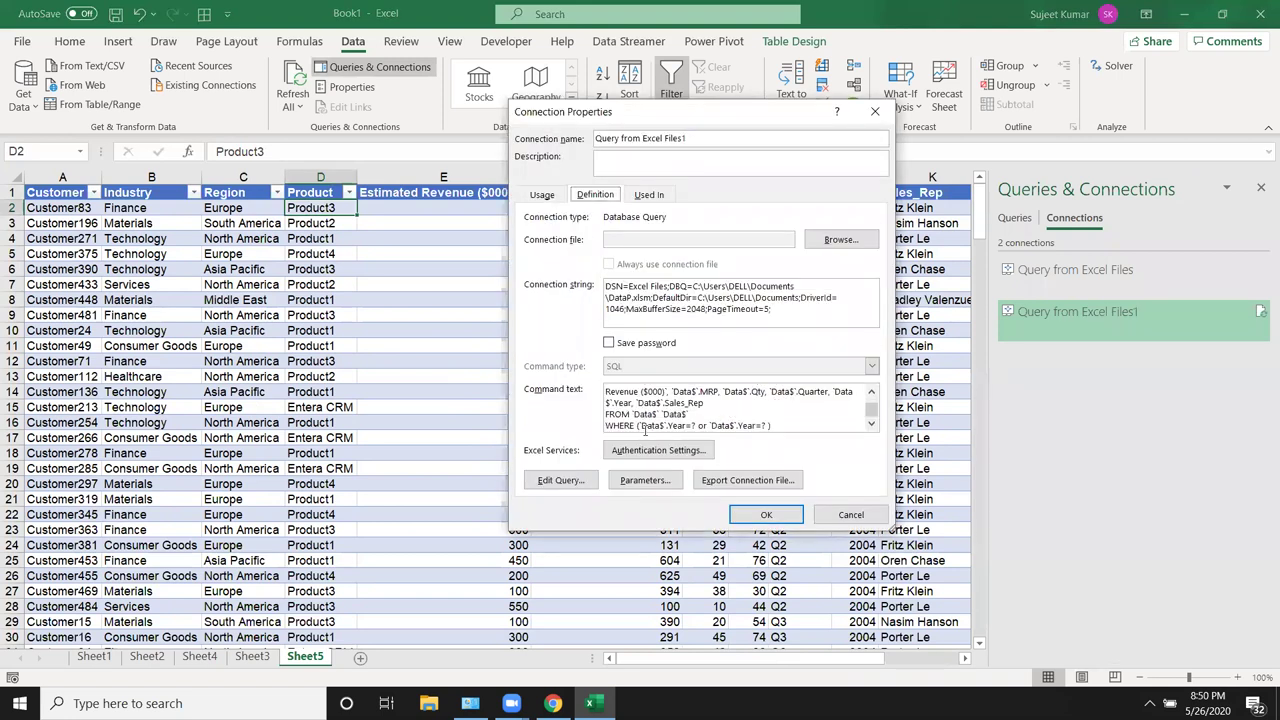
double_click(672, 426)
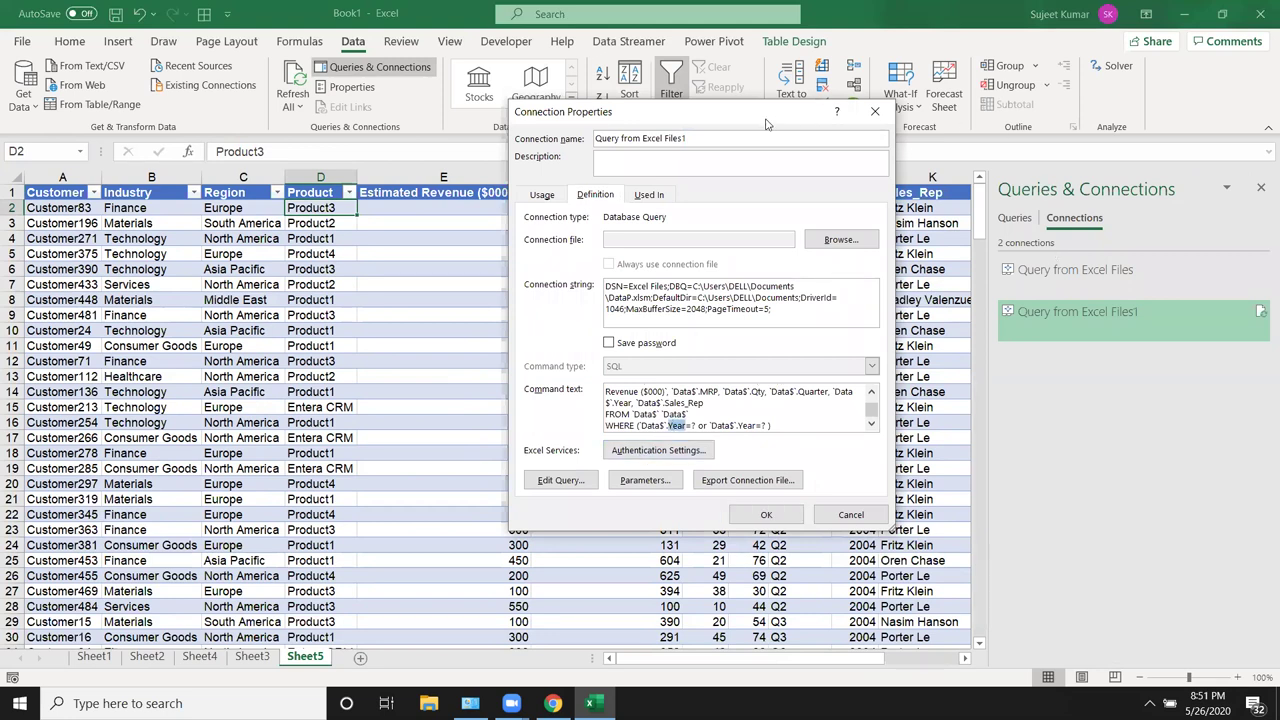
drag(767, 124, 514, 204)
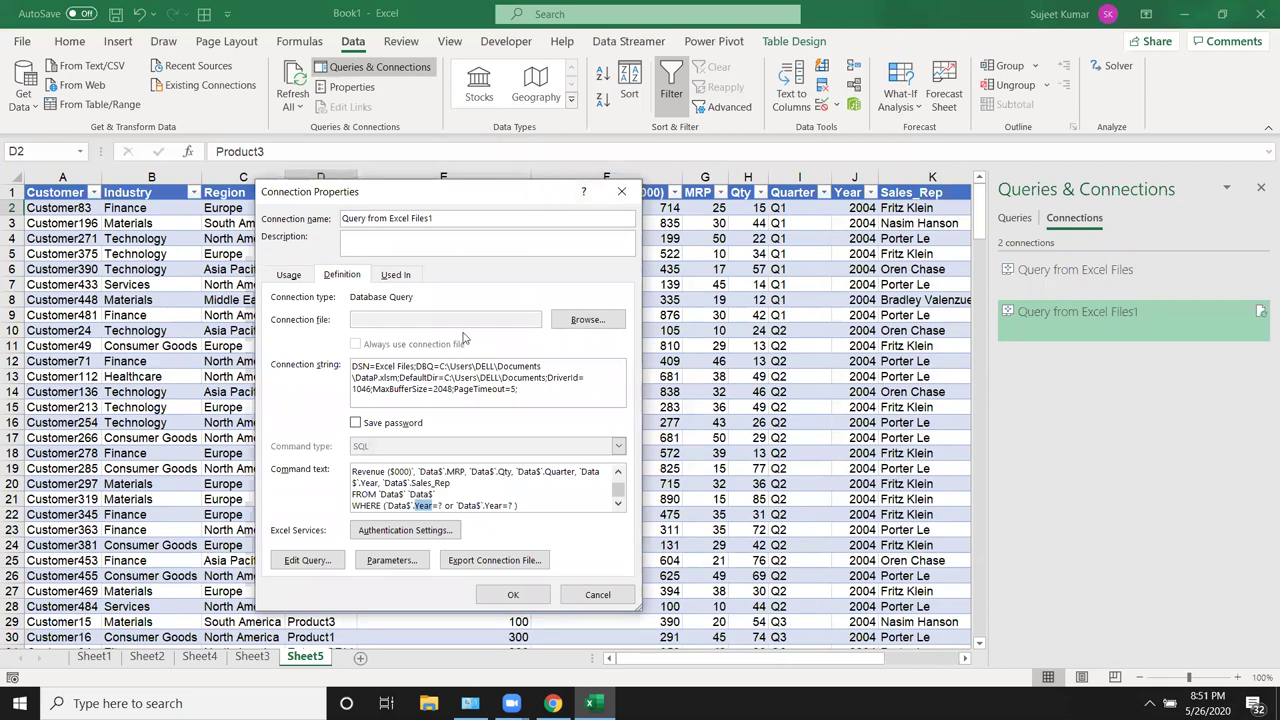
drag(582, 196, 701, 208)
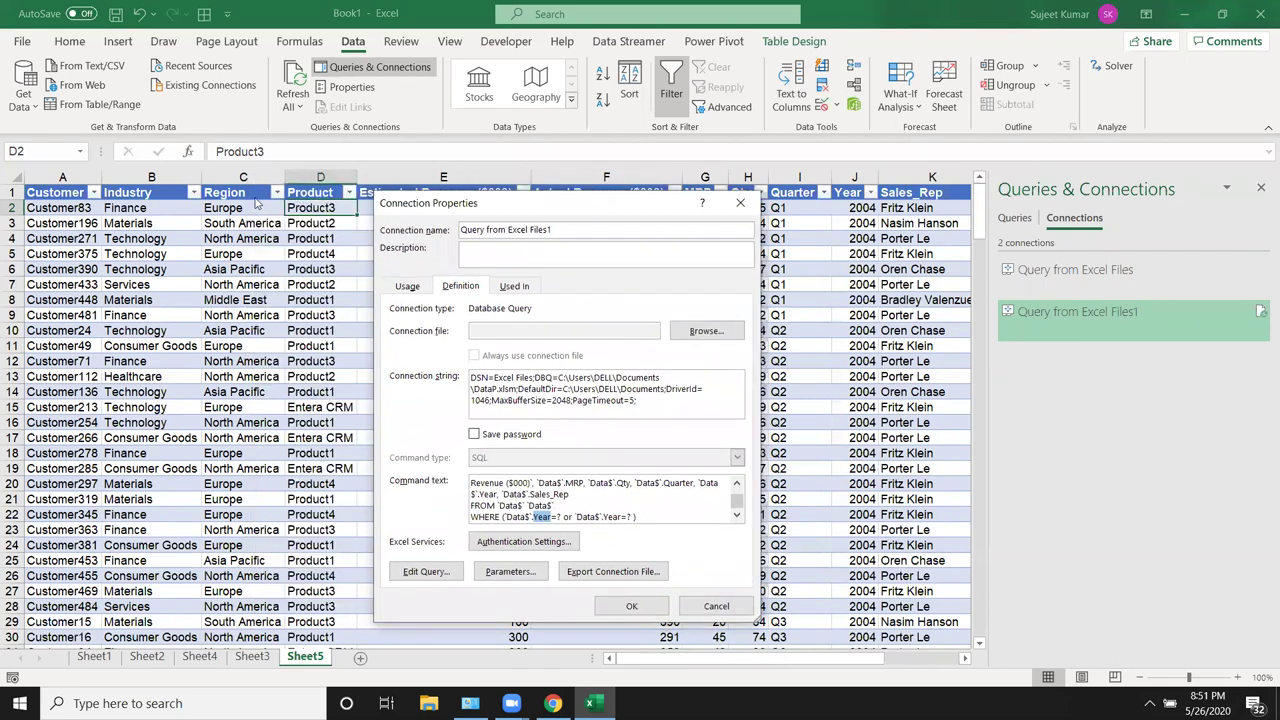
double_click(611, 517)
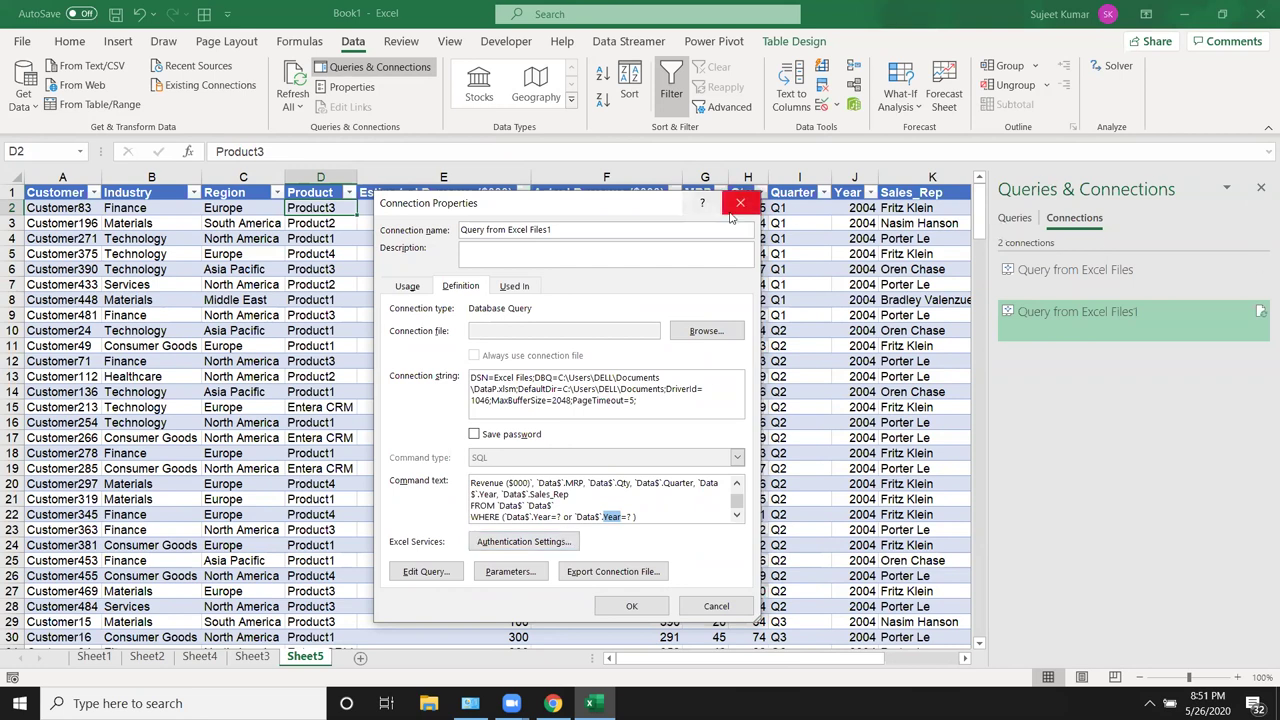
click(740, 203)
click(1259, 189)
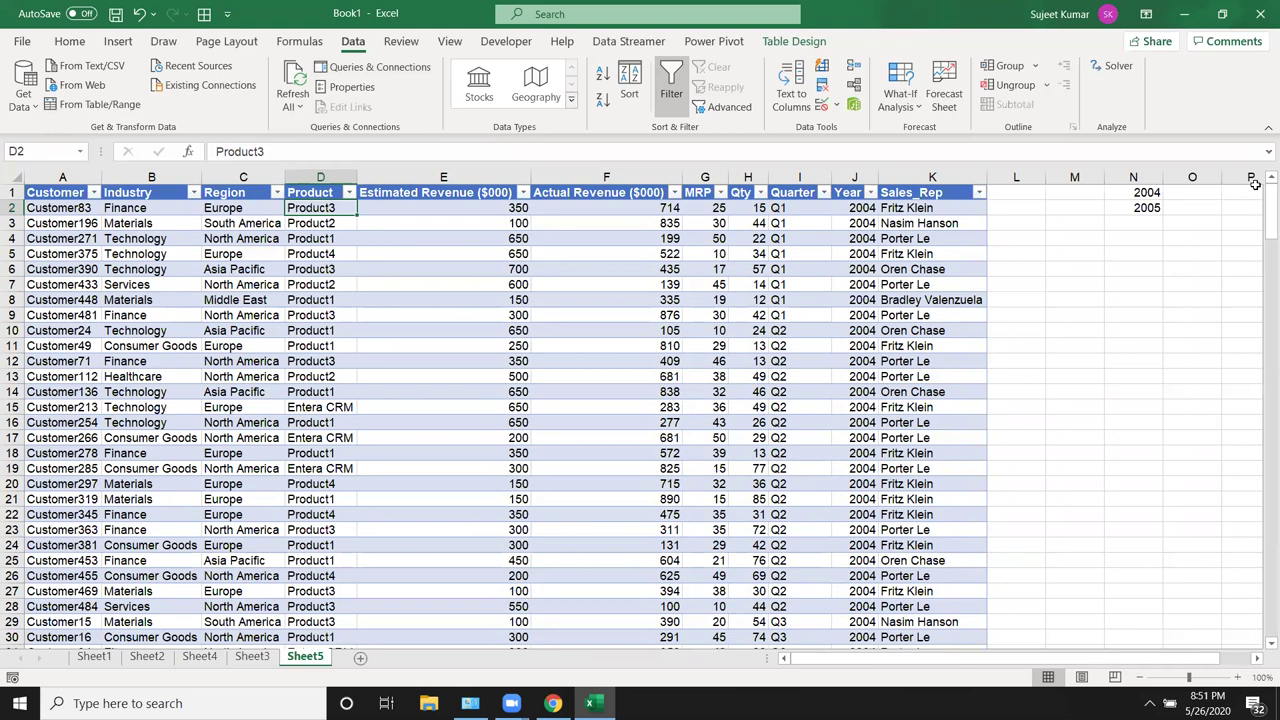
Look over the sales table on Sheet5, then create a new blank workbook, Book2
click(249, 657)
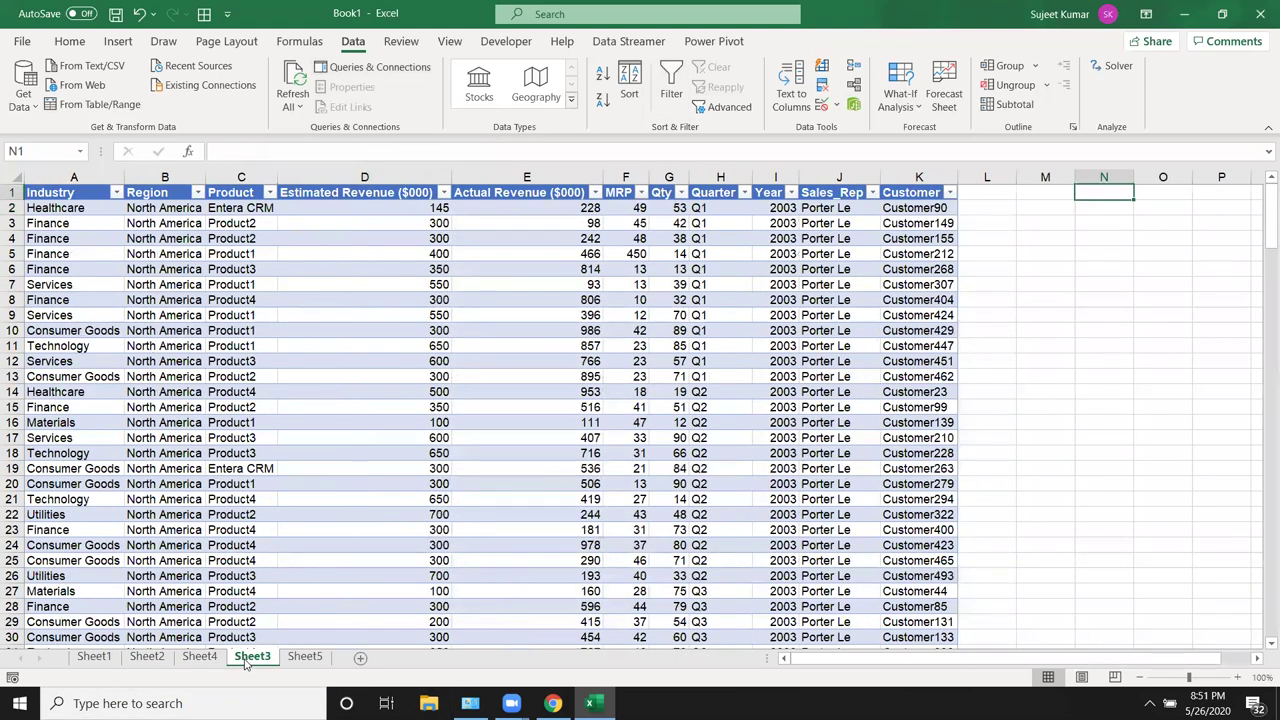
click(303, 657)
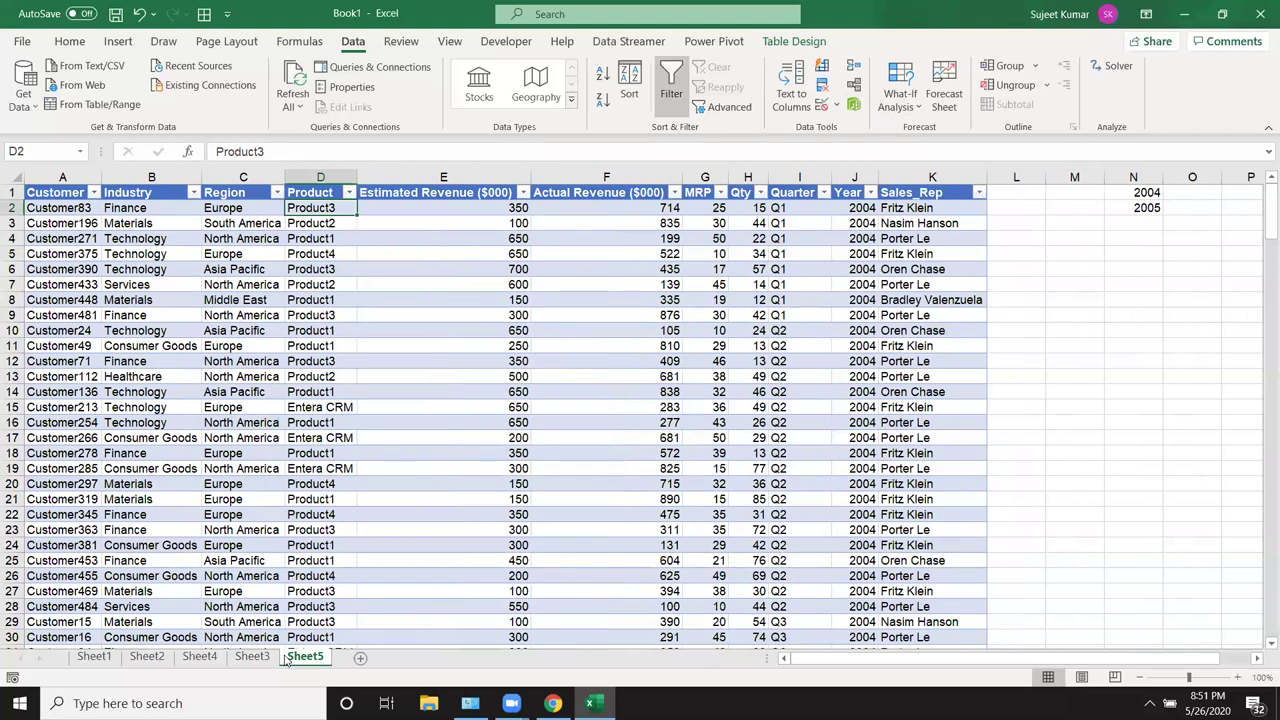
key(ctrl+n)
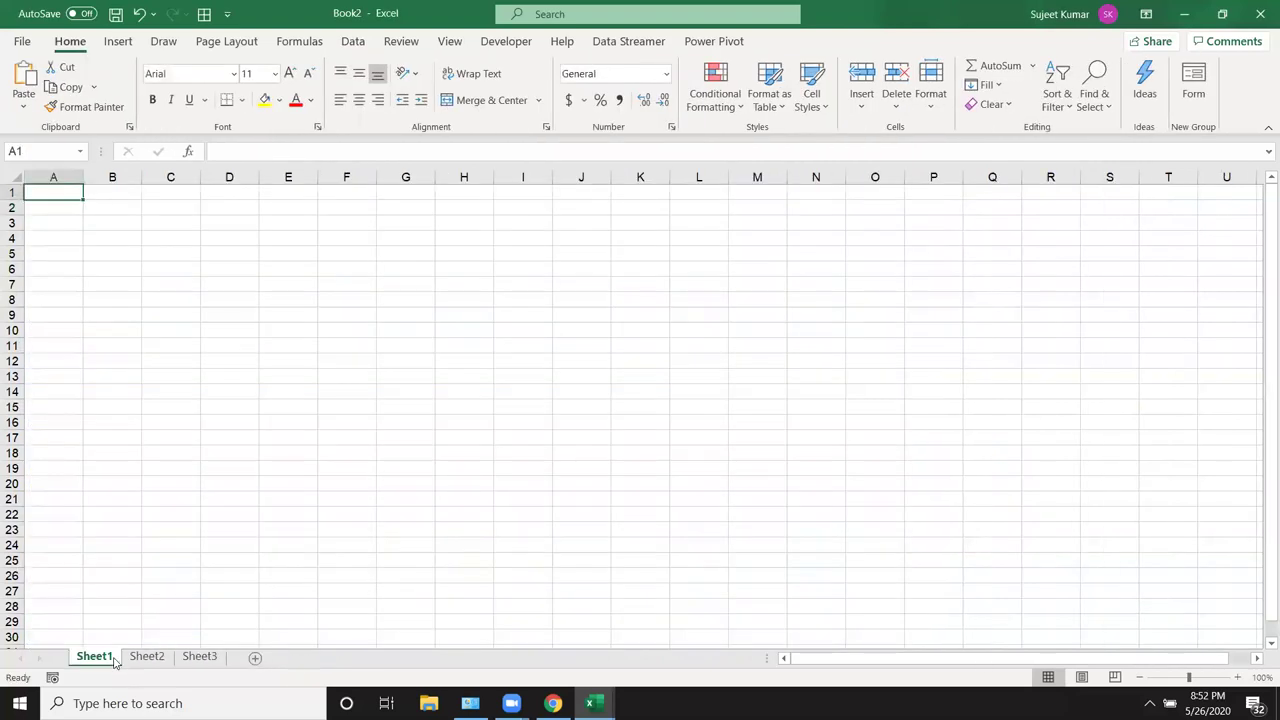
Rename Sheet1 to Sales and Sheet2 to Produnct
double_click(110, 657)
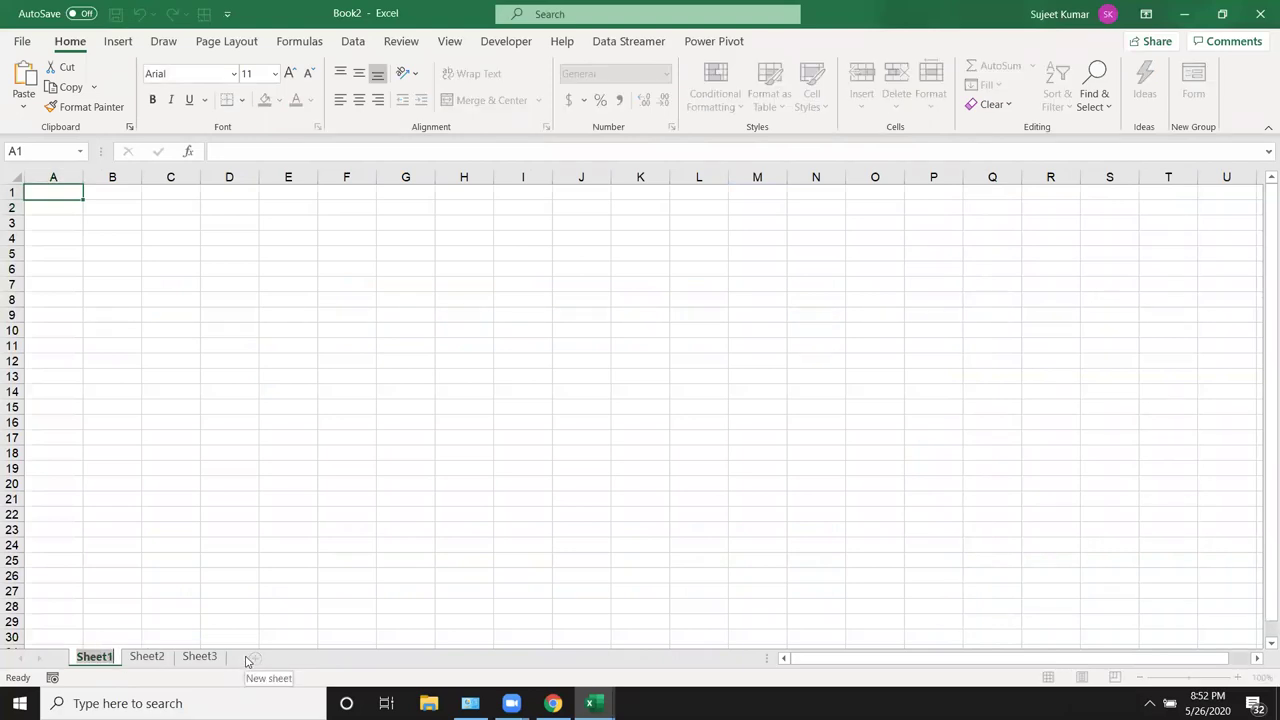
text(Sales)
click(203, 543)
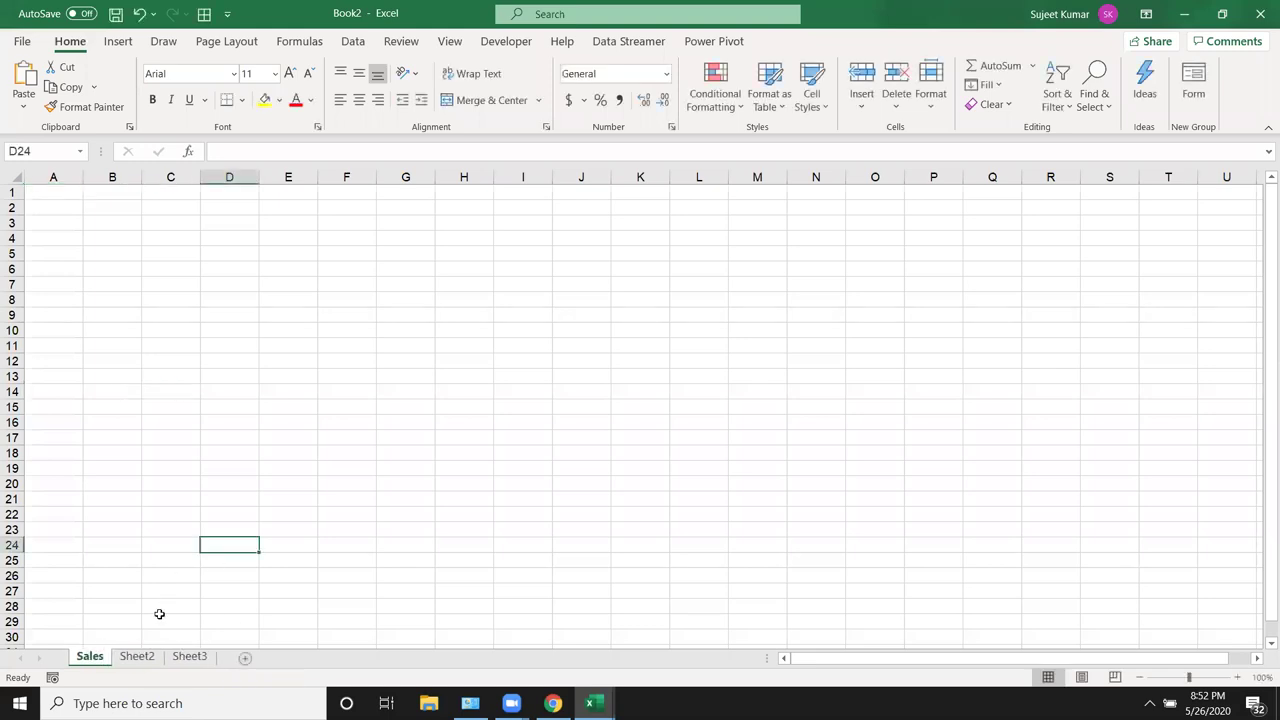
double_click(138, 657)
text(Produnct)
click(89, 656)
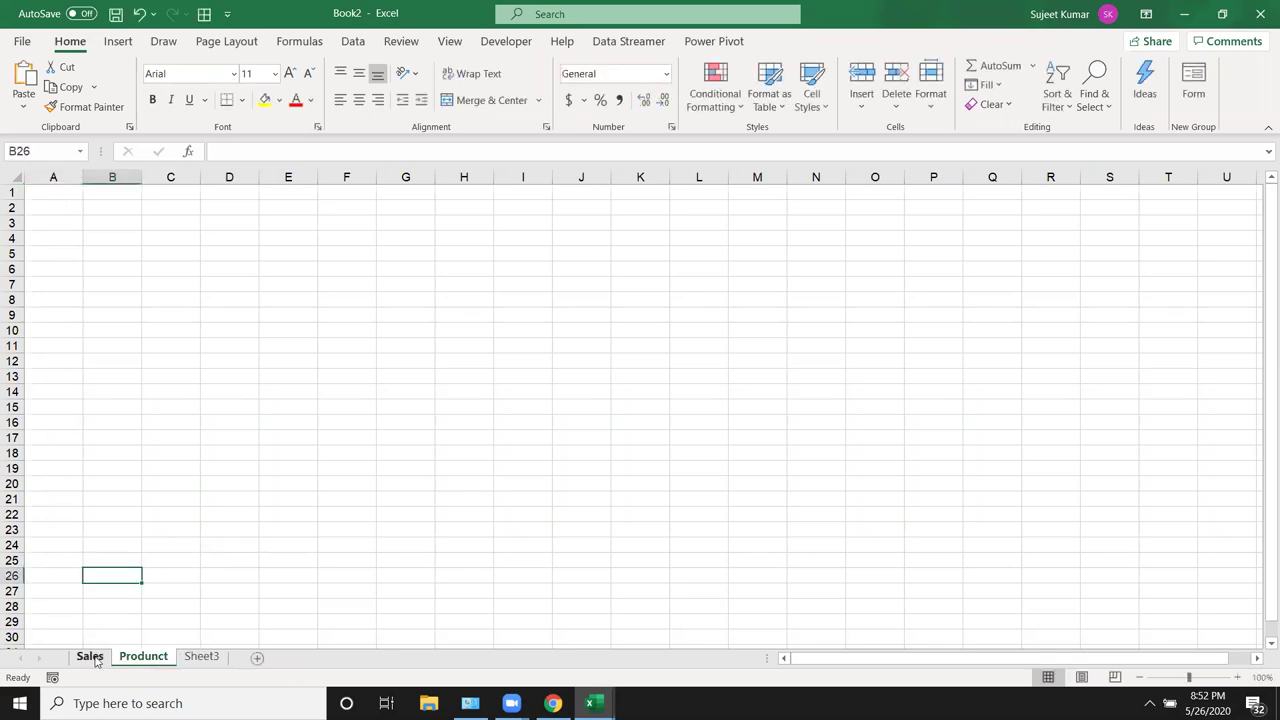
Enter the headers Date, PID and Qty in A1:C1 of the Sales sheet
click(59, 195)
text(Date)
key(Tab)
text(PID)
key(Tab)
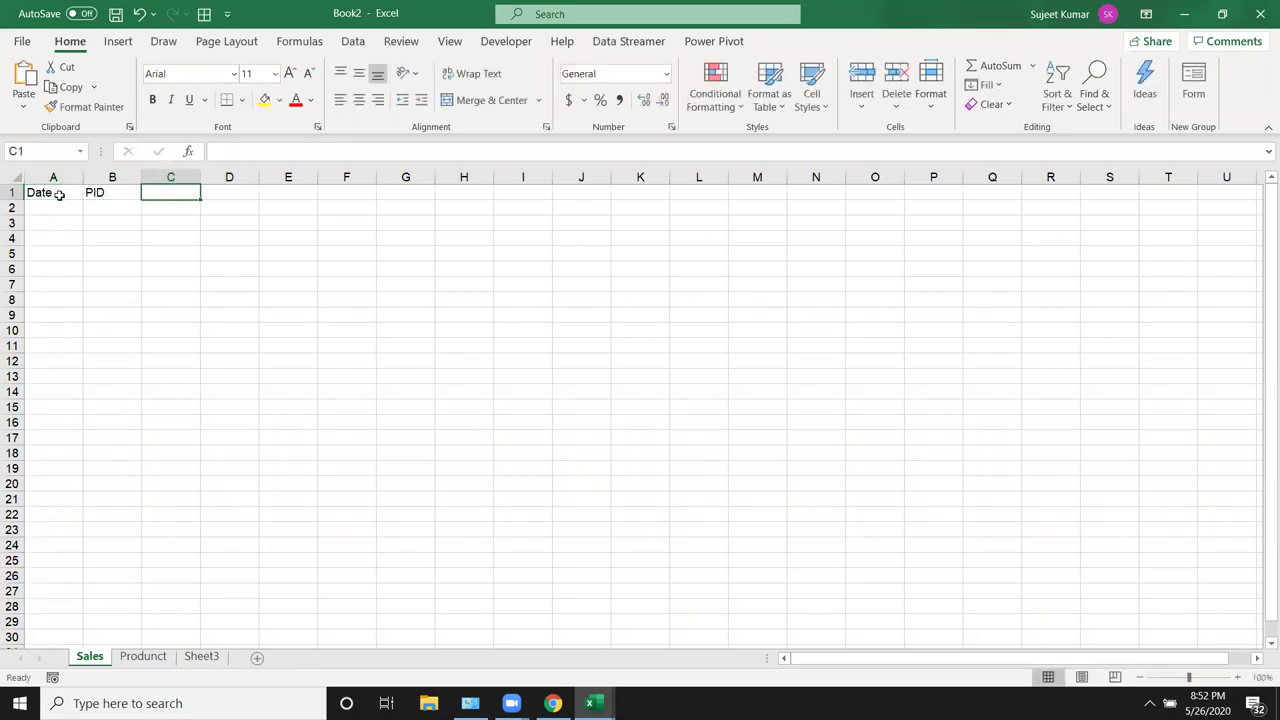
text(Qty)
click(208, 211)
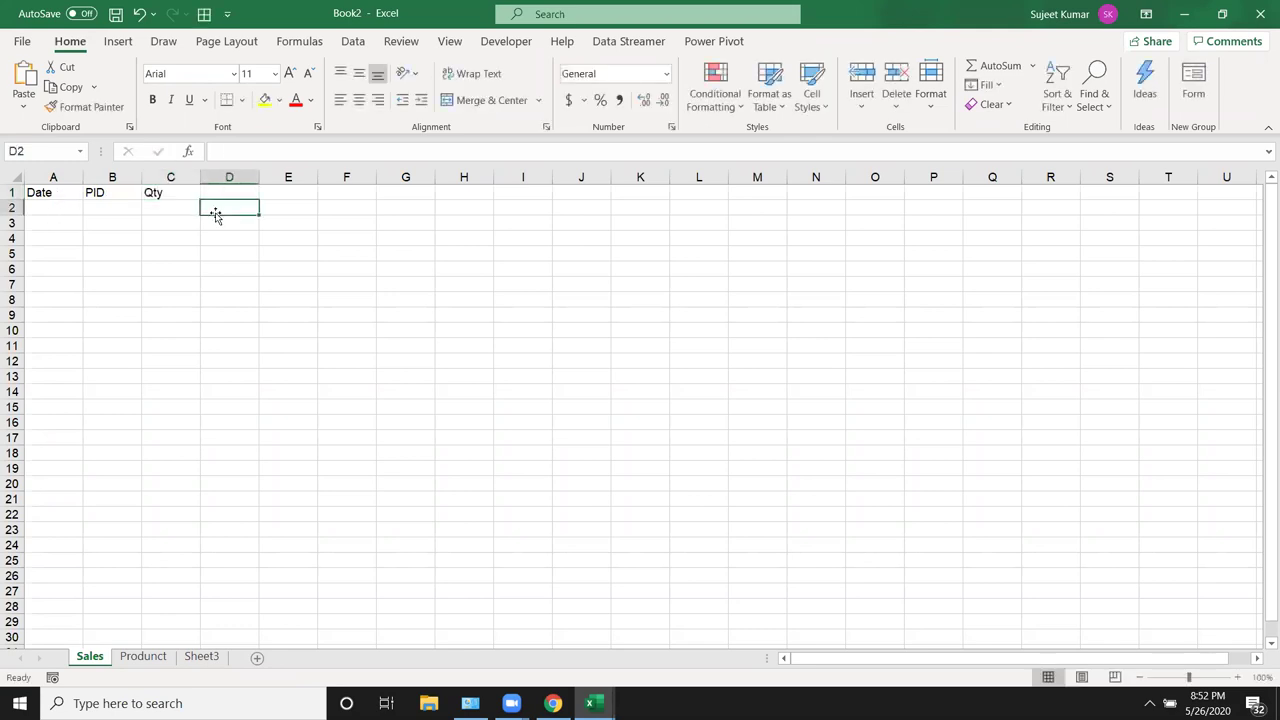
click(182, 192)
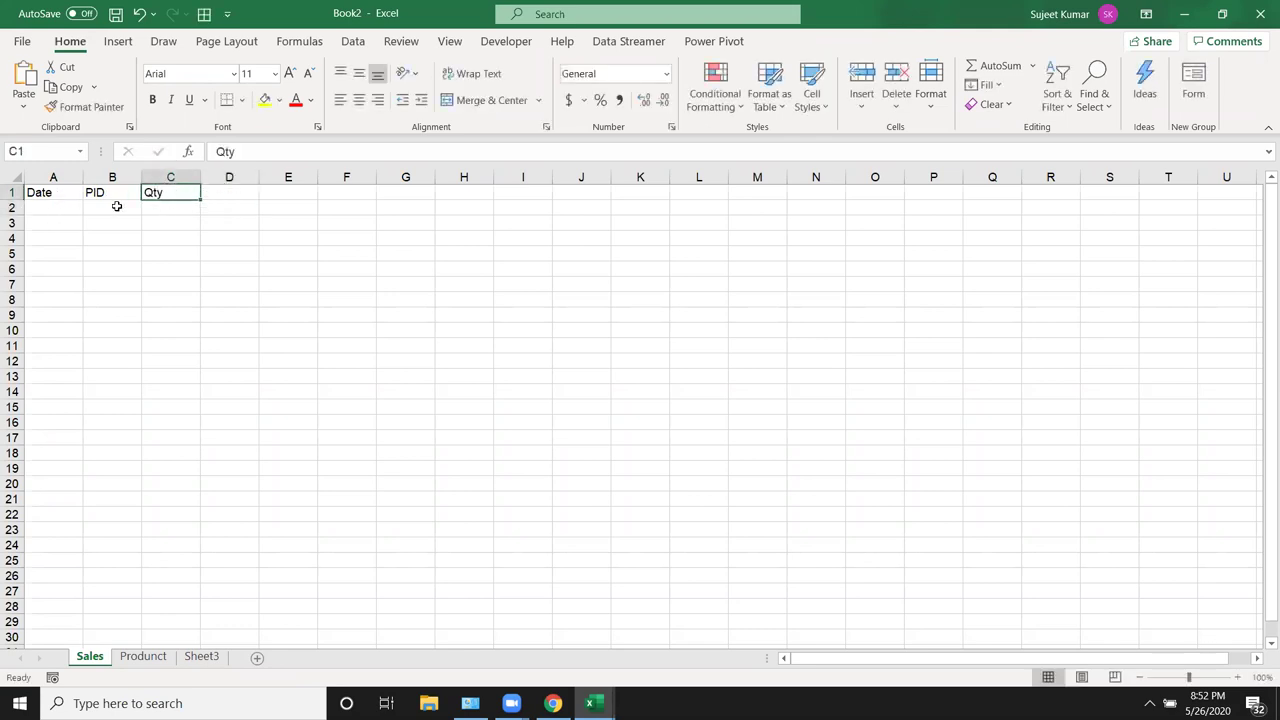
Fill column A with daily dates starting from 1/1
click(61, 203)
text(1/1)
key(Return)
click(67, 208)
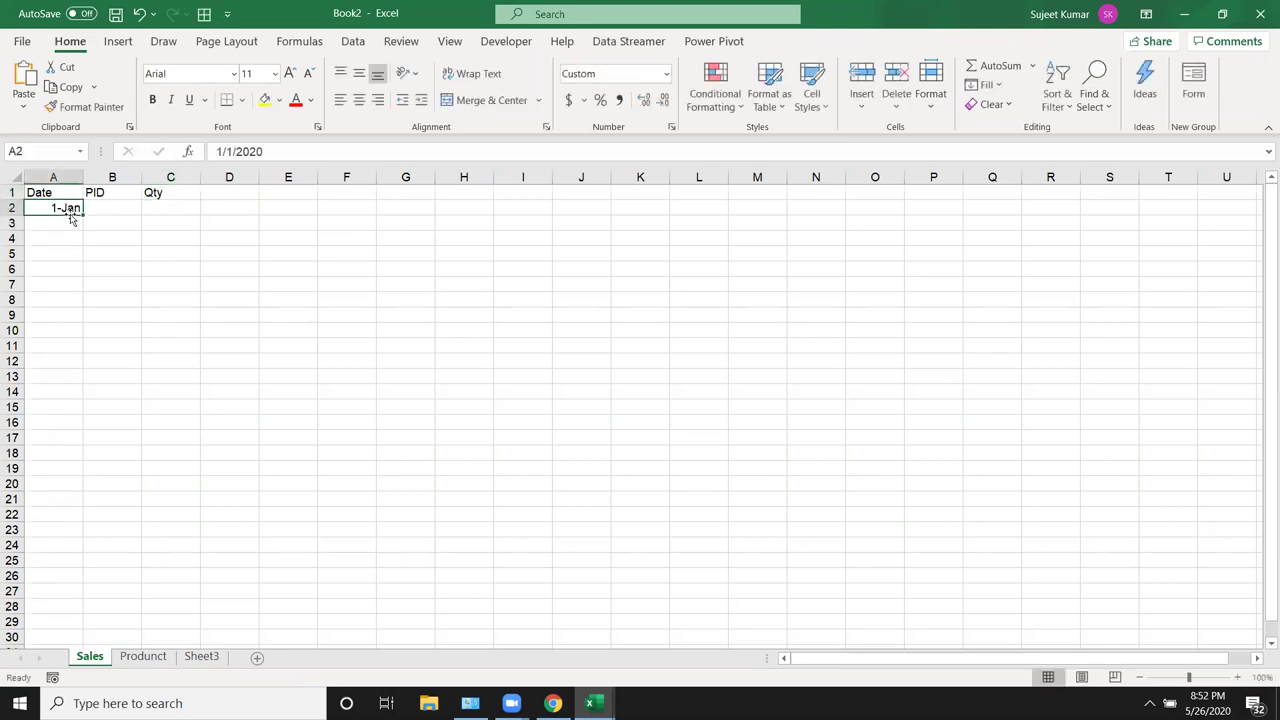
drag(83, 215, 88, 650)
Fill the PID column with =RANDBETWEEN(1,5) down to the last date
key(ctrl+Home)
key(Right)
key(Down)
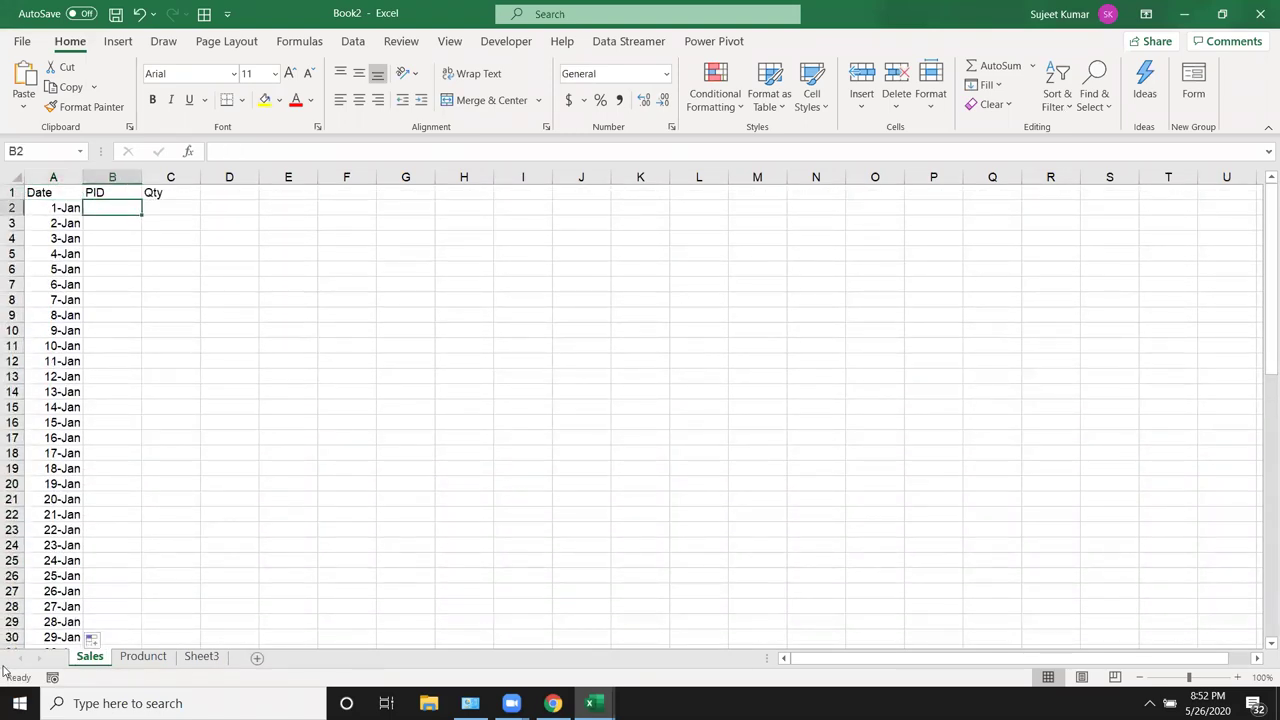
text(=ra)
key(Down)
key(Down)
key(Down)
key(Tab)
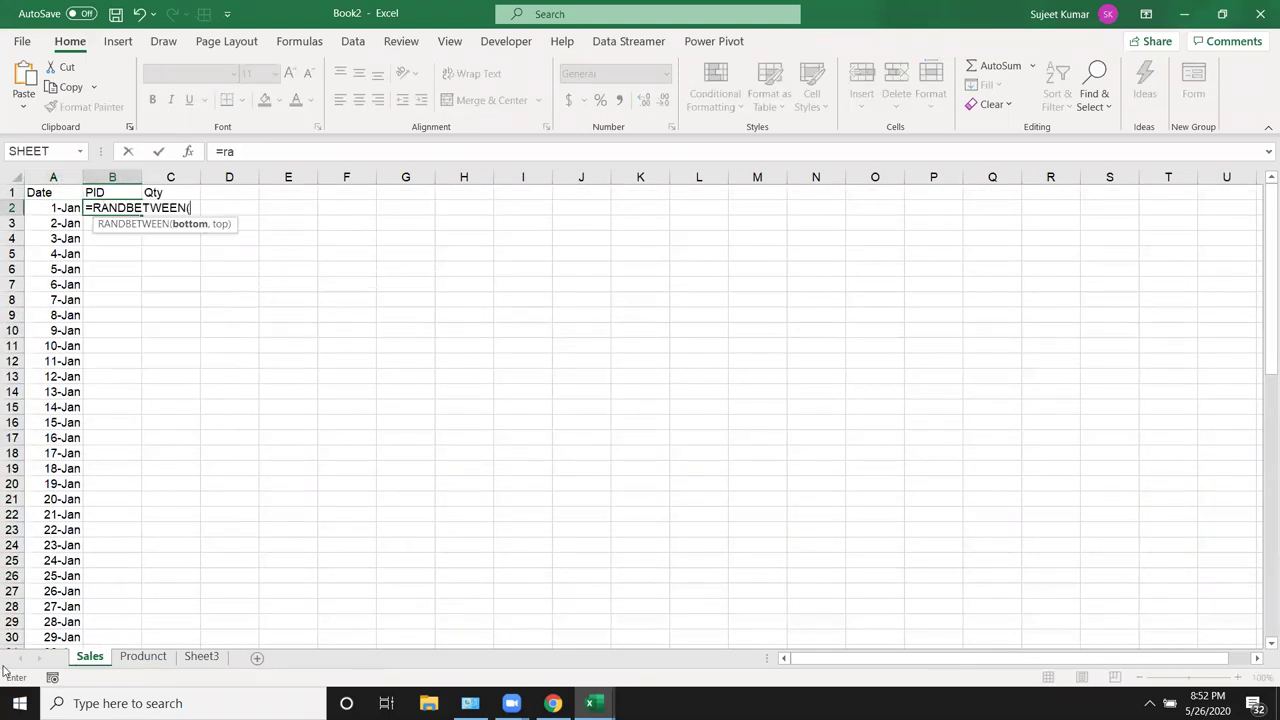
text(1,5)
key(Return)
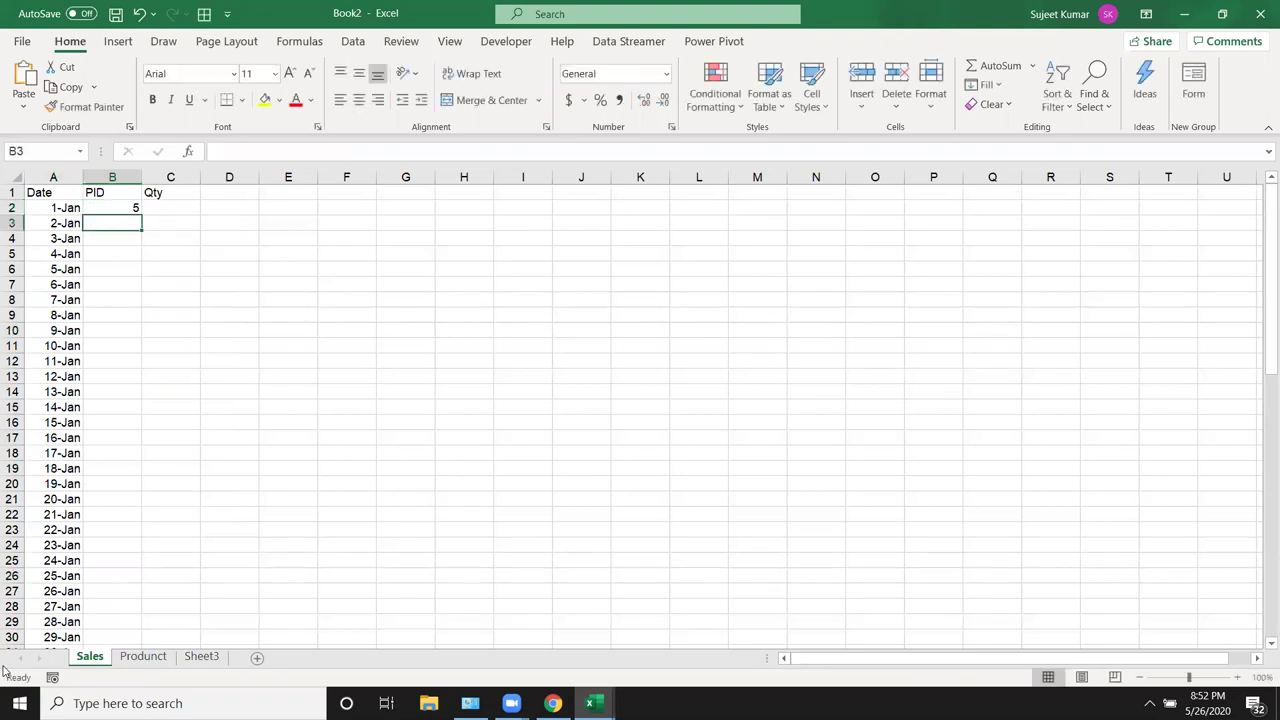
click(125, 208)
double_click(142, 215)
Fill the Qty column with =RANDBETWEEN(10,50) down to the last date
click(162, 207)
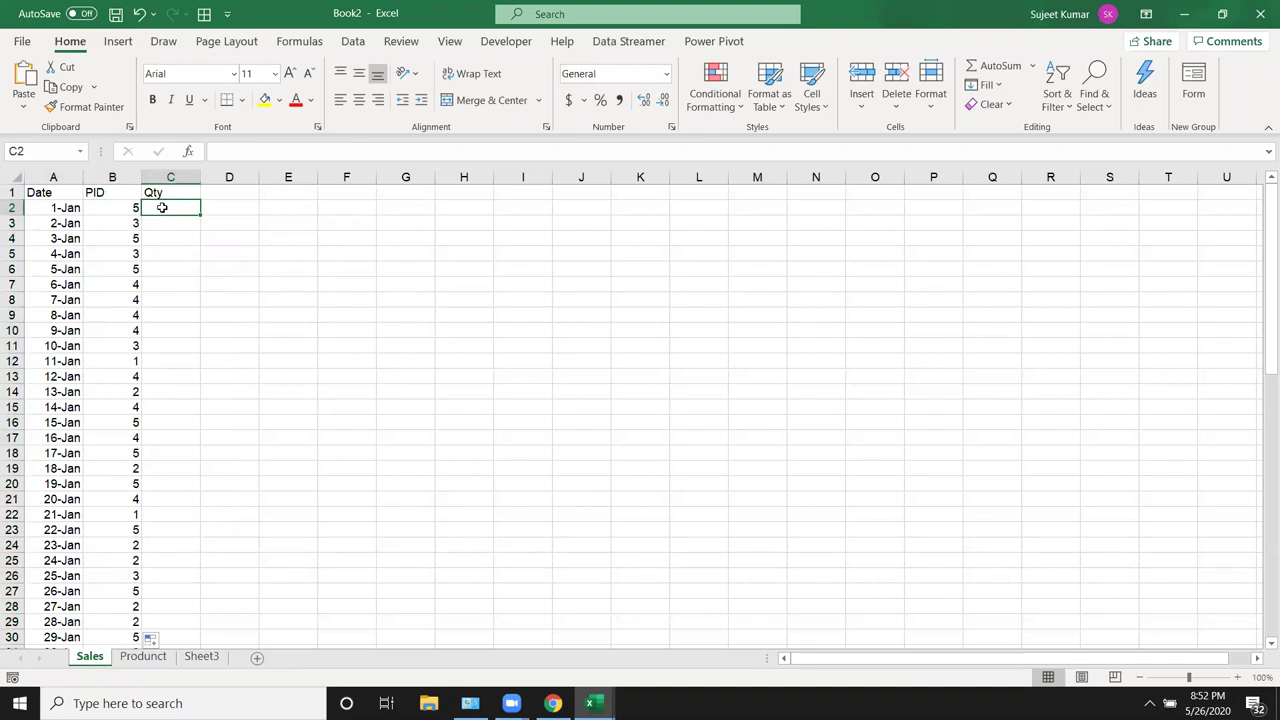
text(=ra)
key(Down)
key(Down)
key(Down)
key(Tab)
text(10,50)
key(Return)
click(162, 207)
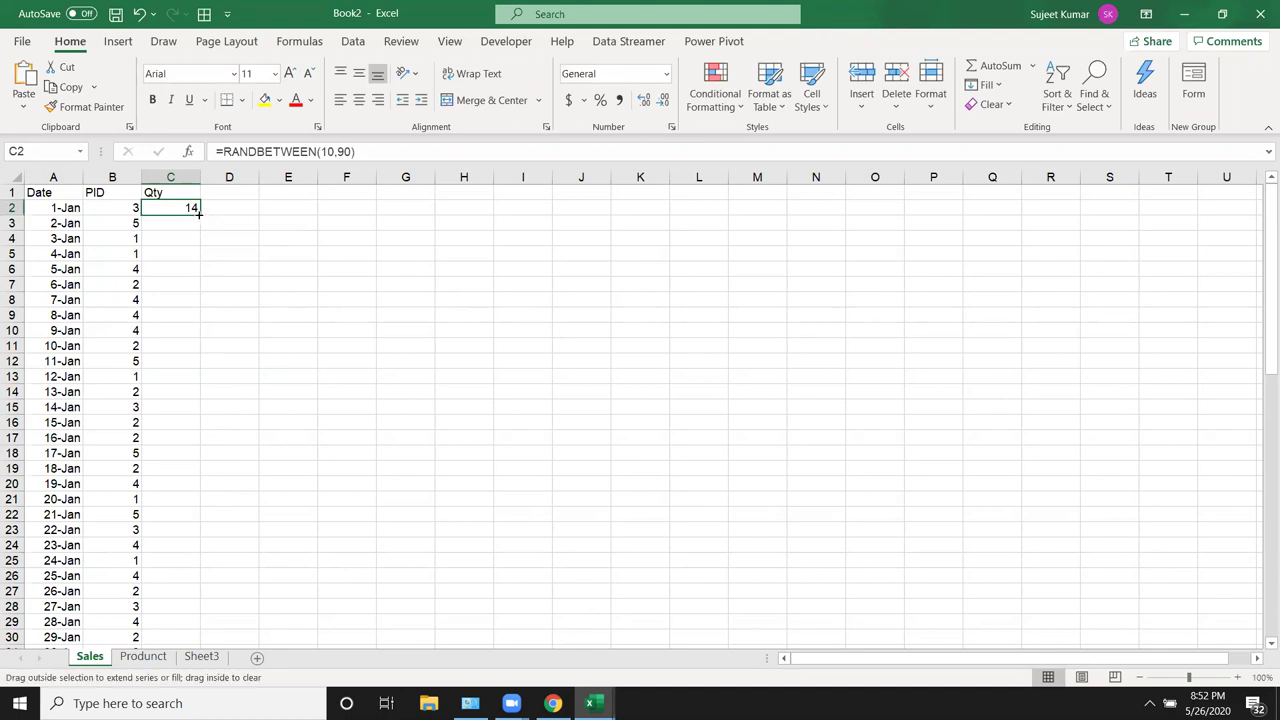
double_click(198, 213)
Convert the PID and Qty formulas to fixed values with Paste Values
drag(110, 177, 155, 175)
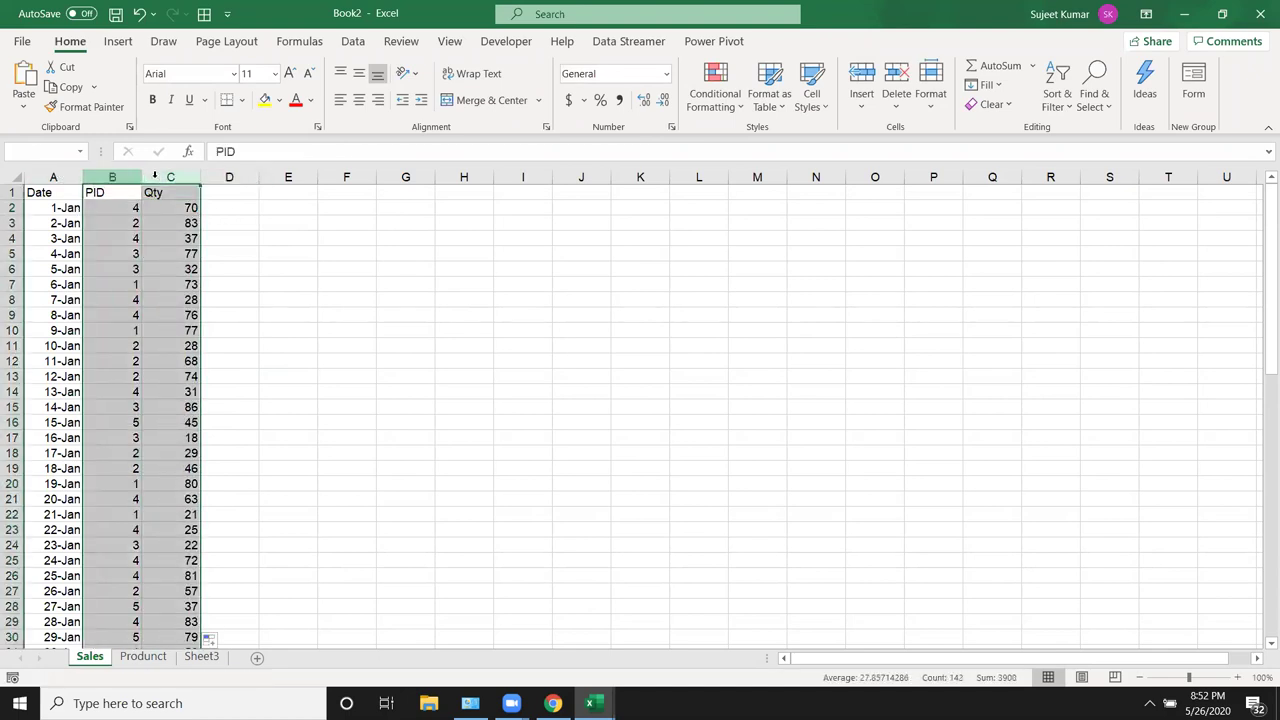
key(ctrl+c)
click(23, 106)
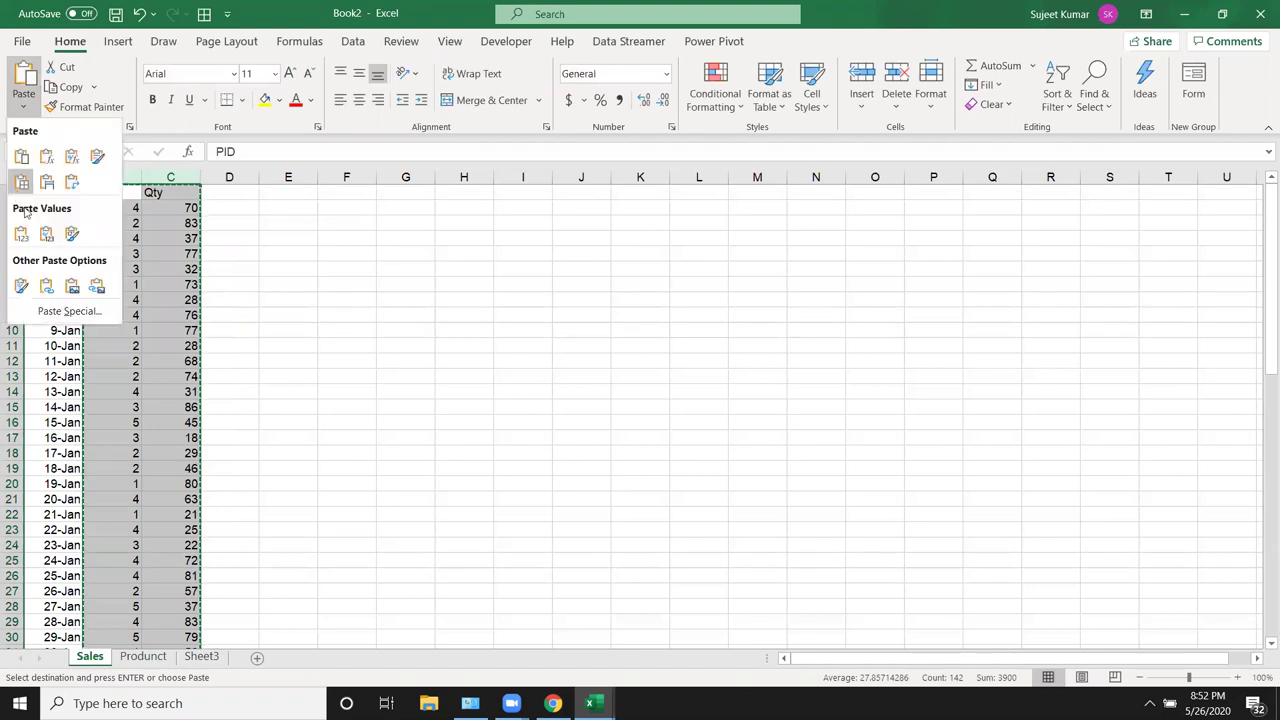
click(21, 233)
click(167, 238)
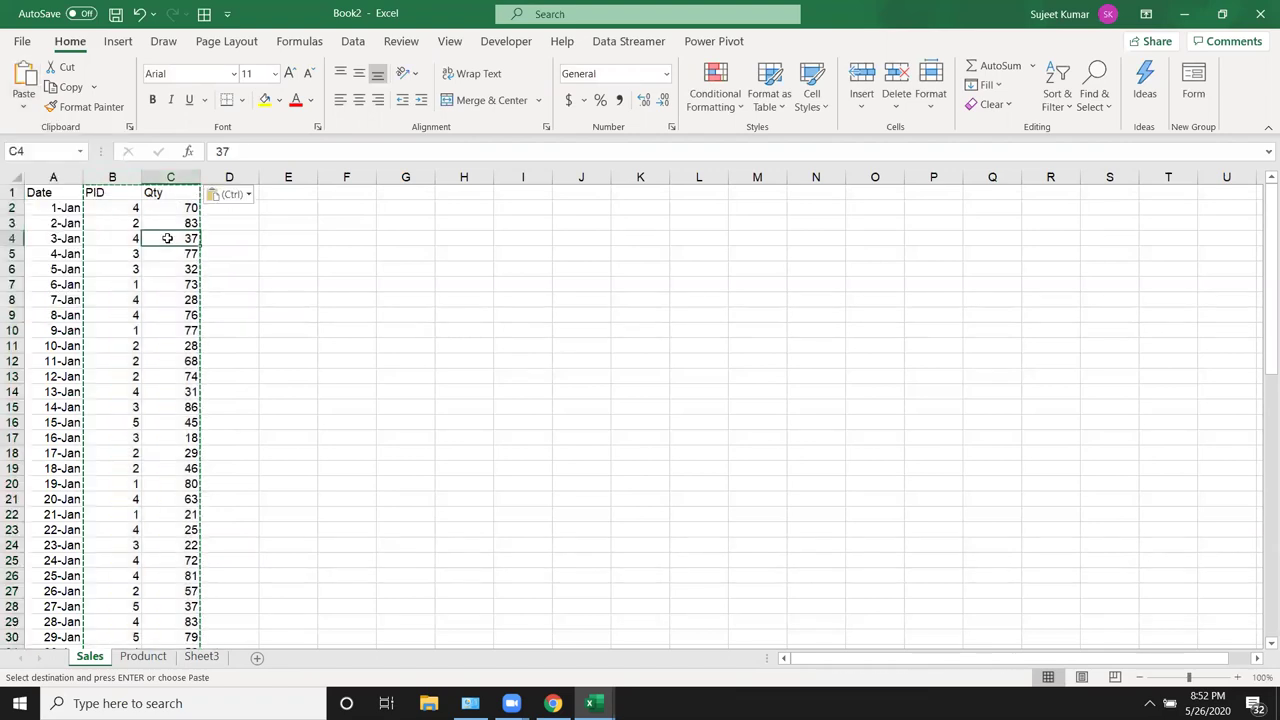
key(Escape)
click(143, 657)
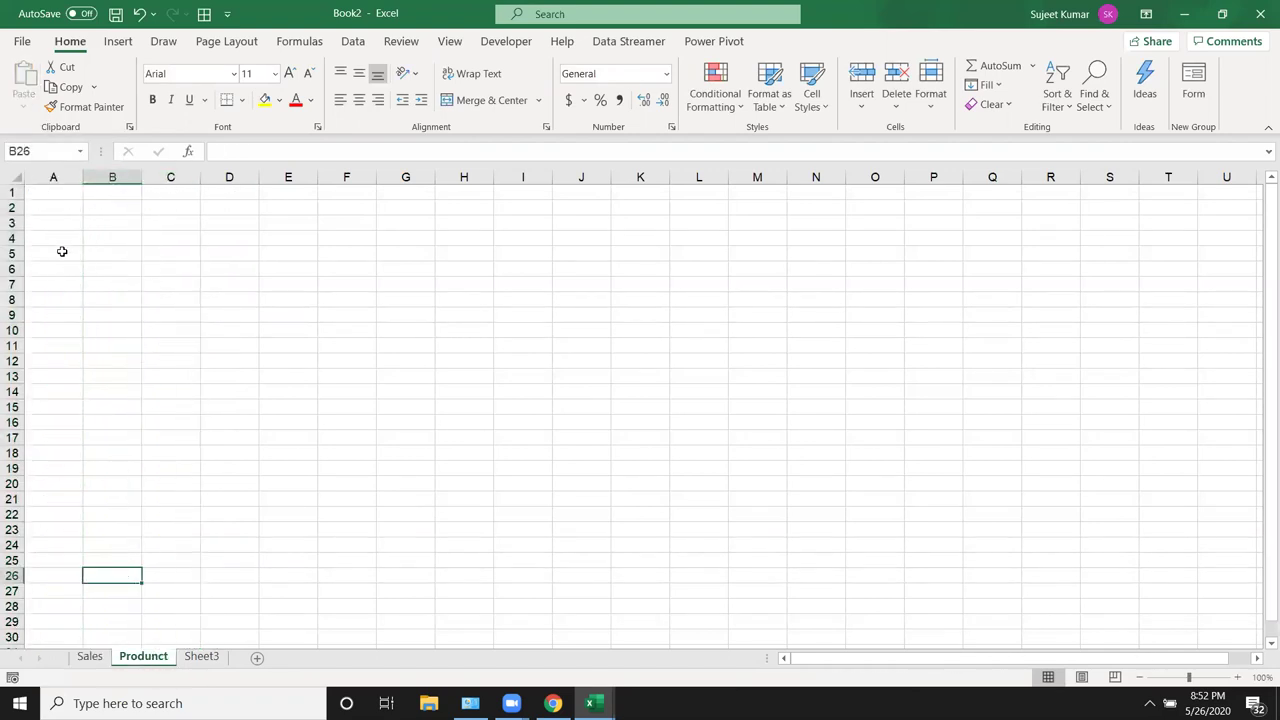
Enter the headers PID, Name and MRP in A1:C1 of the Produnct sheet
click(55, 195)
text(PID)
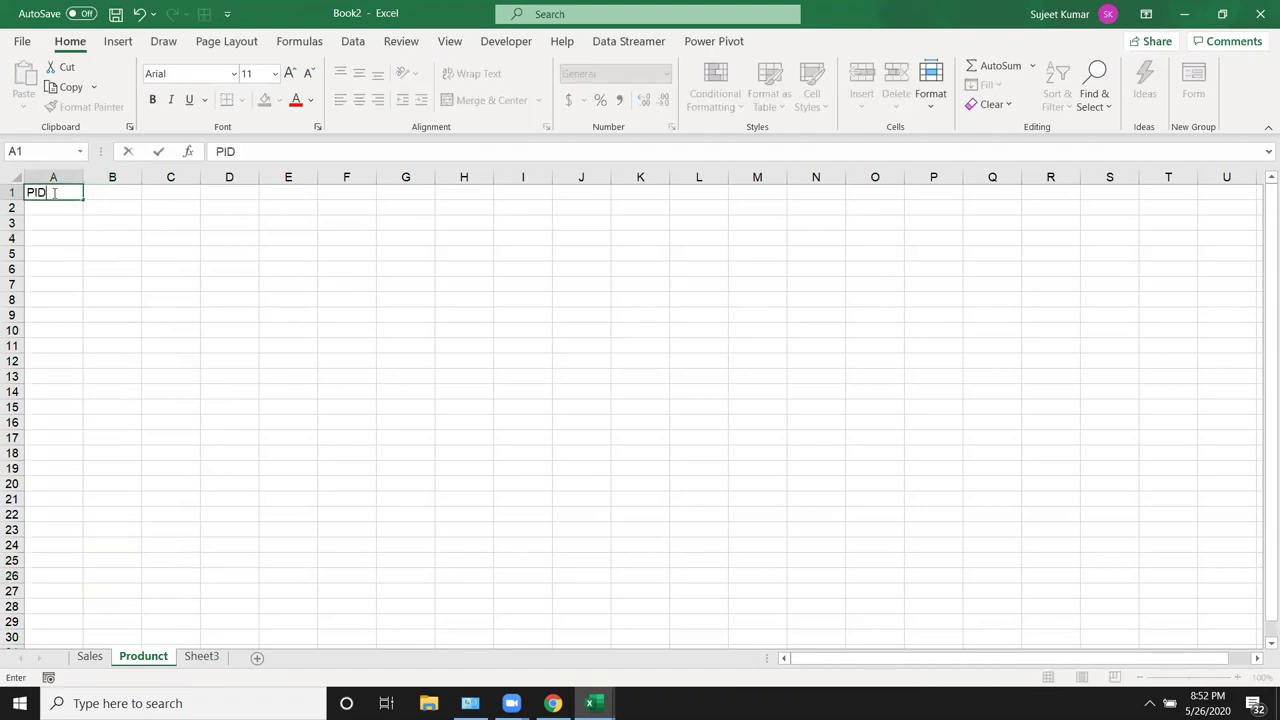
key(Tab)
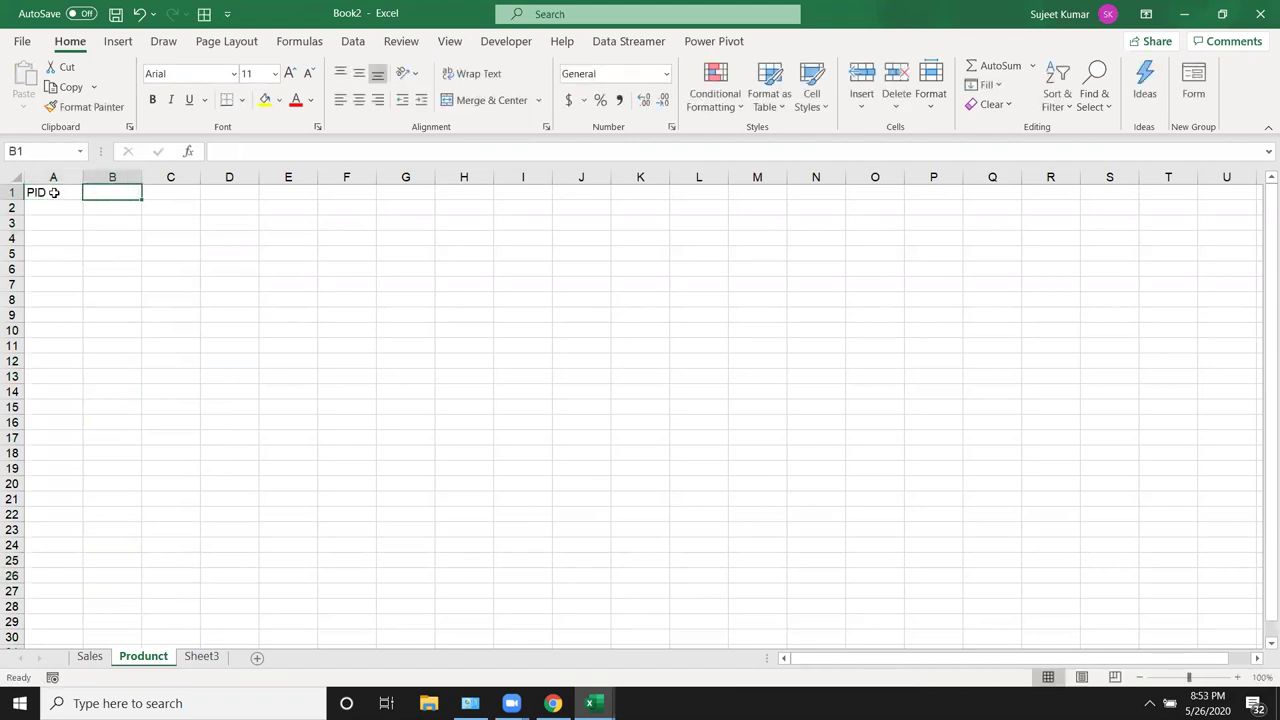
text(Name)
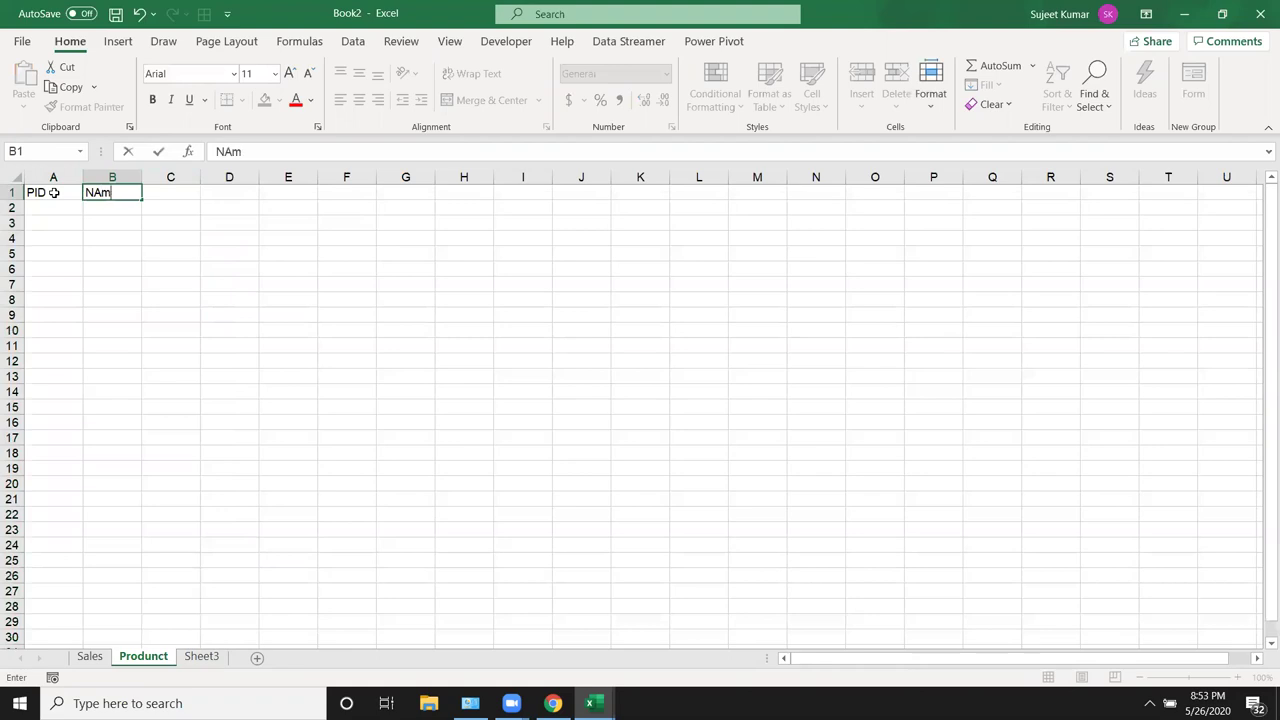
key(Tab)
text(MR)
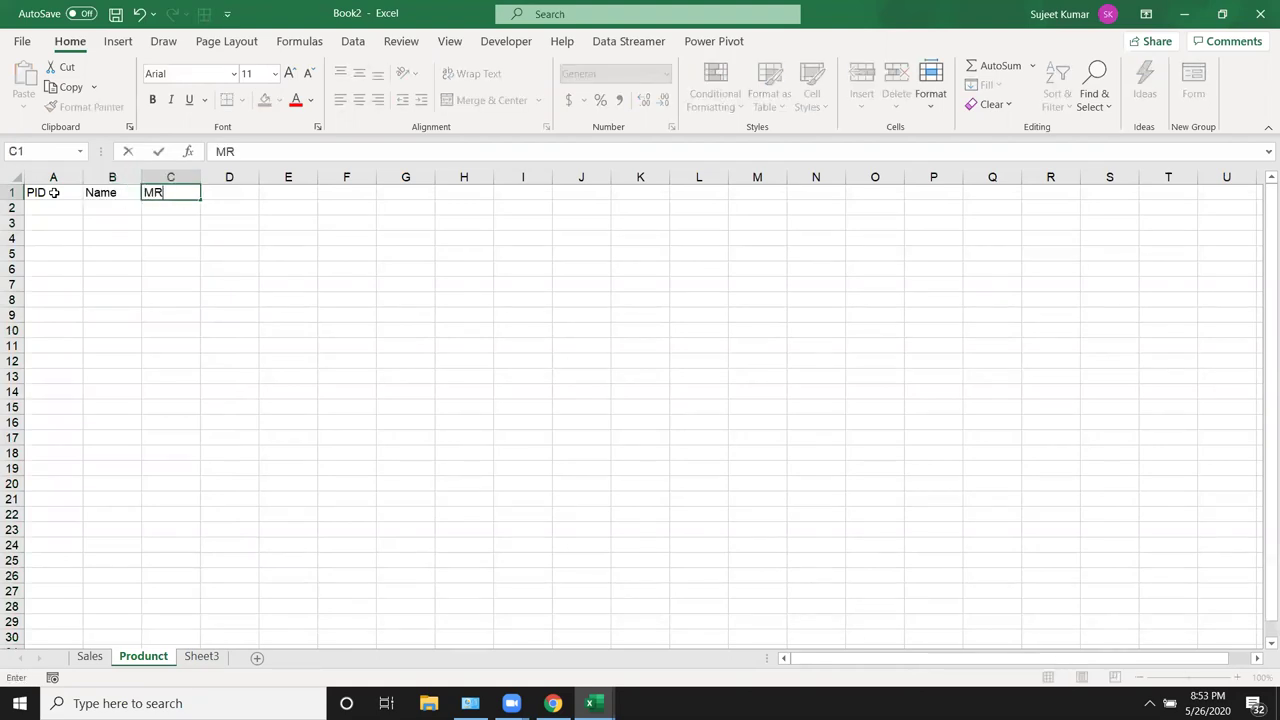
text(P)
key(Return)
List product IDs 1 through 5 under PID
text(1)
key(Return)
text(2)
key(Return)
text(3 4 5)
key(Return)
key(Up)
Enter the first product name in B2 and fill the names down to row 6
click(54, 192)
key(Right)
key(Down)
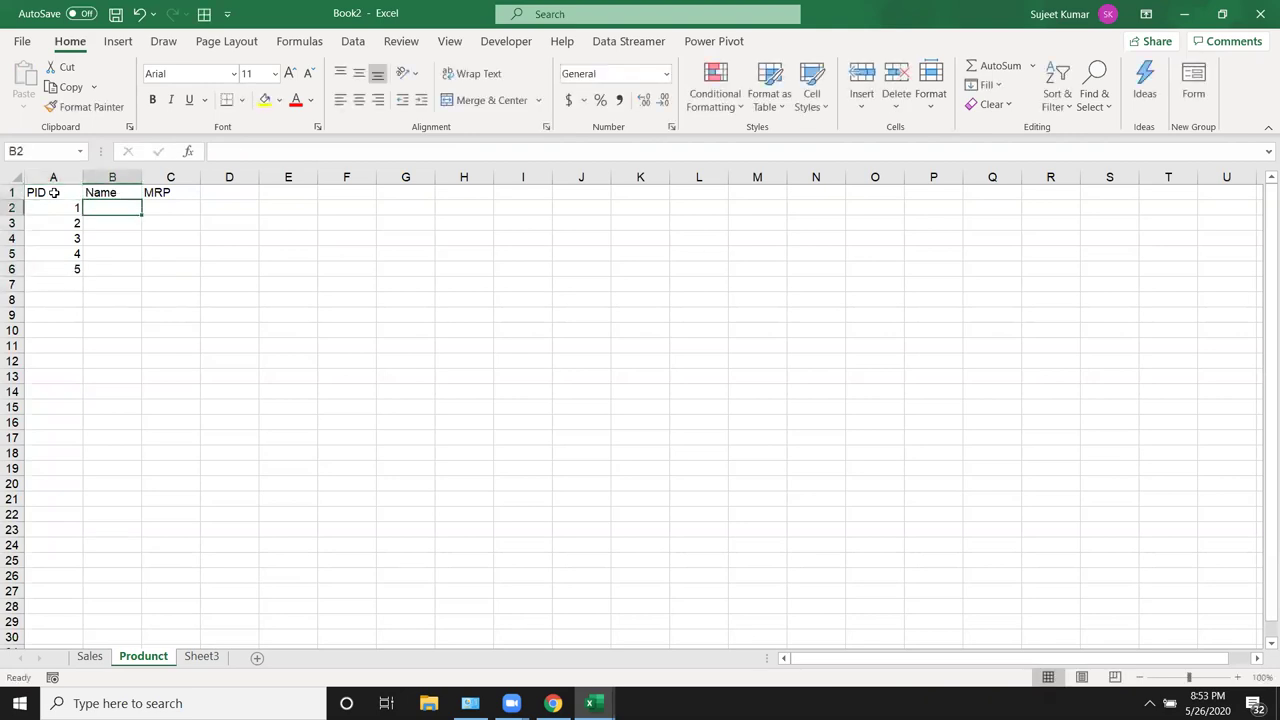
text(Puja)
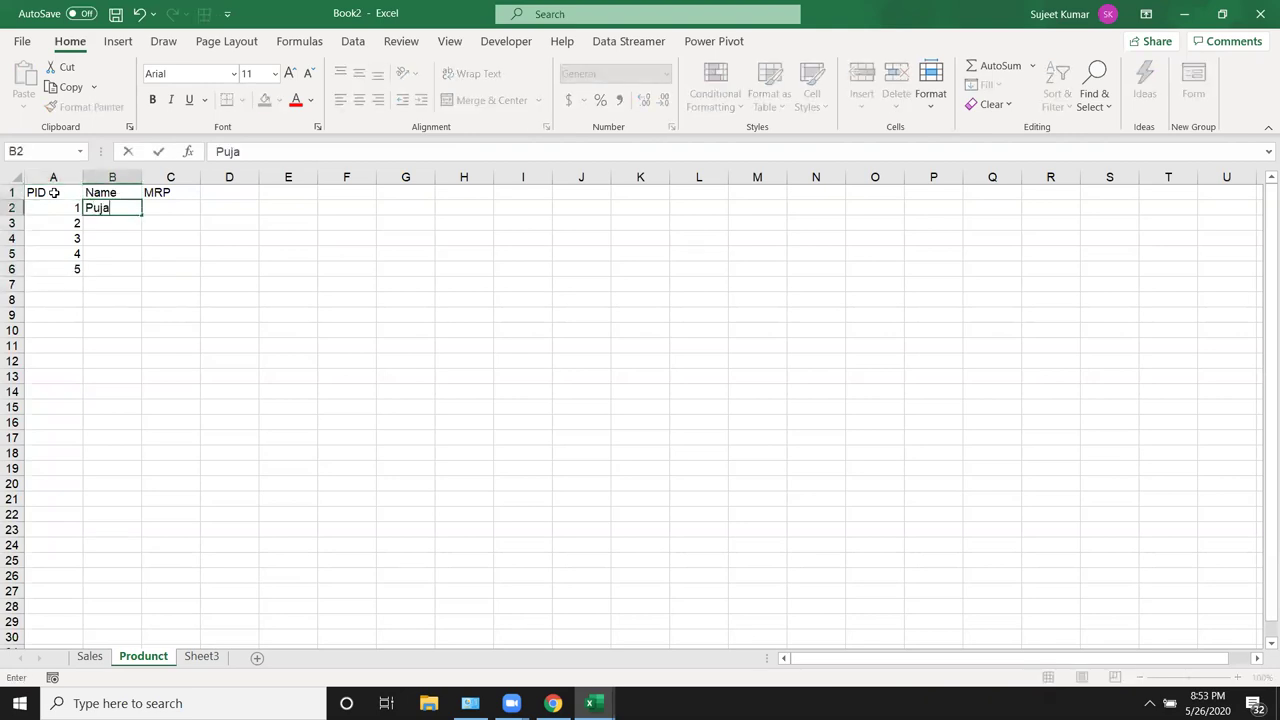
click(124, 220)
click(125, 208)
drag(140, 213, 141, 276)
Enter the MRP prices 8523, 3652, 1236, 6325 and 1254
click(165, 207)
text(8523)
key(Return)
text(3652)
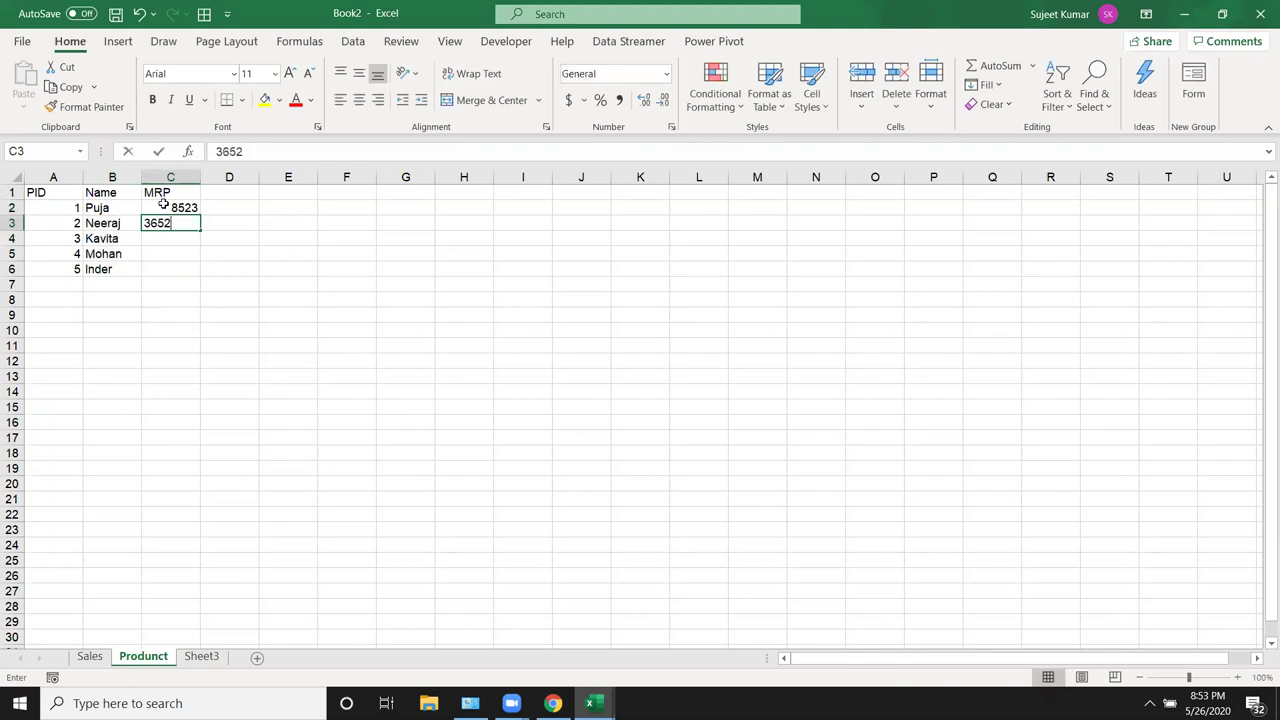
key(Return)
text(1236)
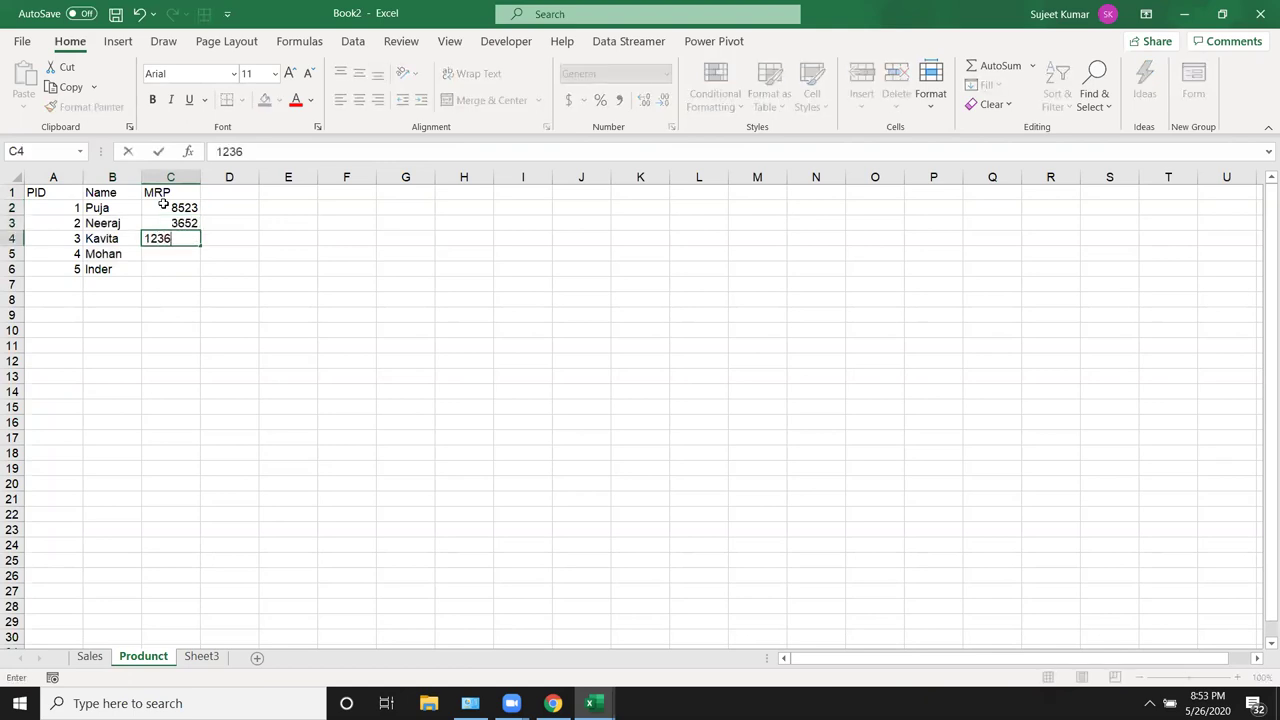
key(Return)
text(6325)
key(Return)
text(1254)
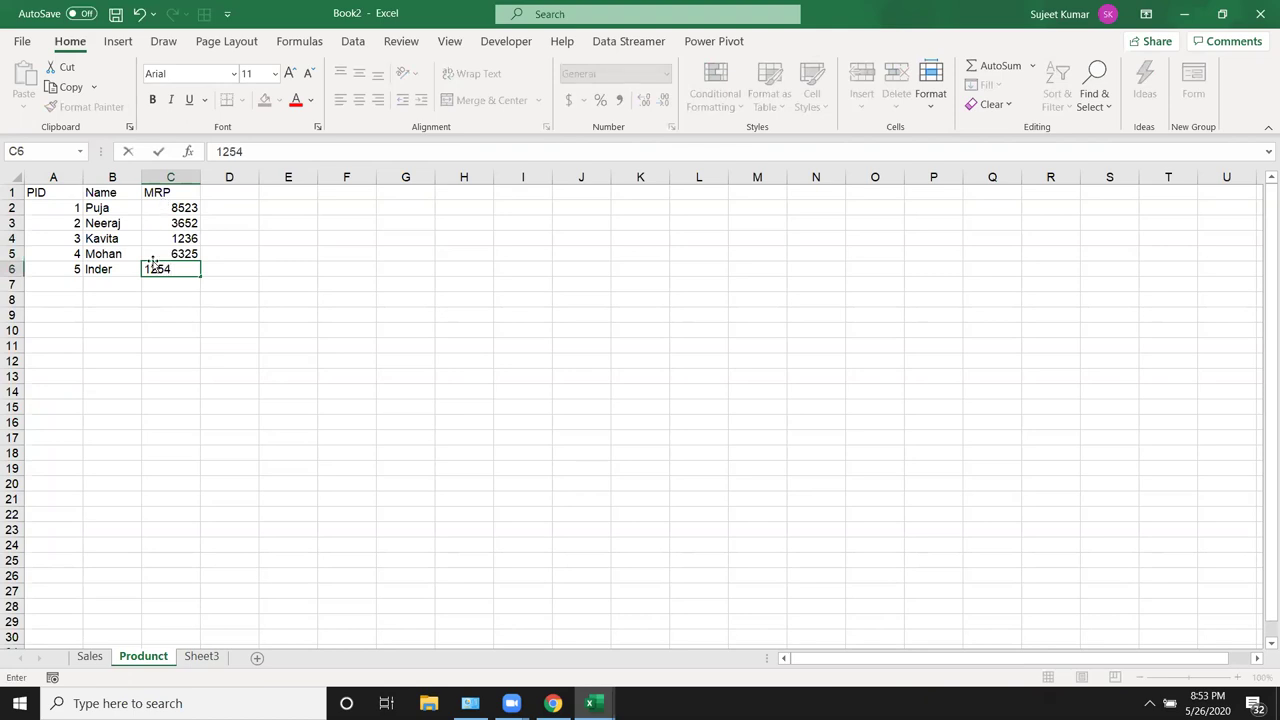
key(ctrl+Return)
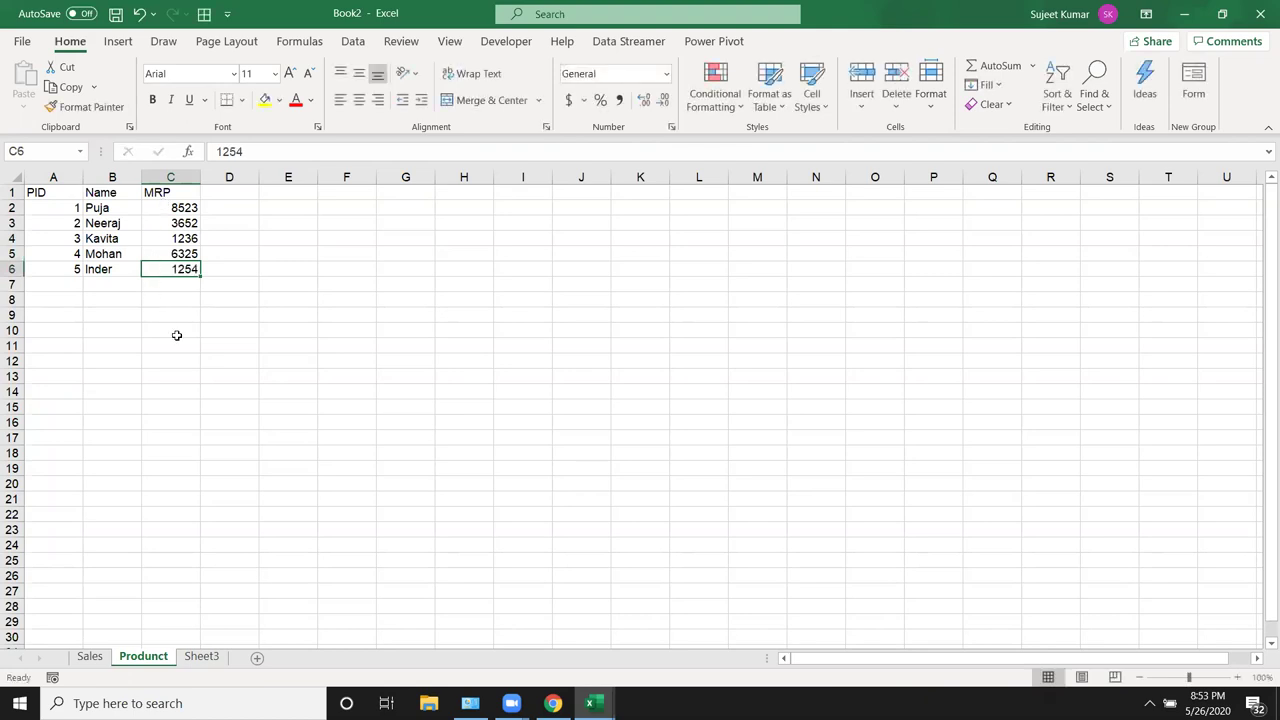
Save the workbook as RD in the local Documents folder
key(ctrl+s)
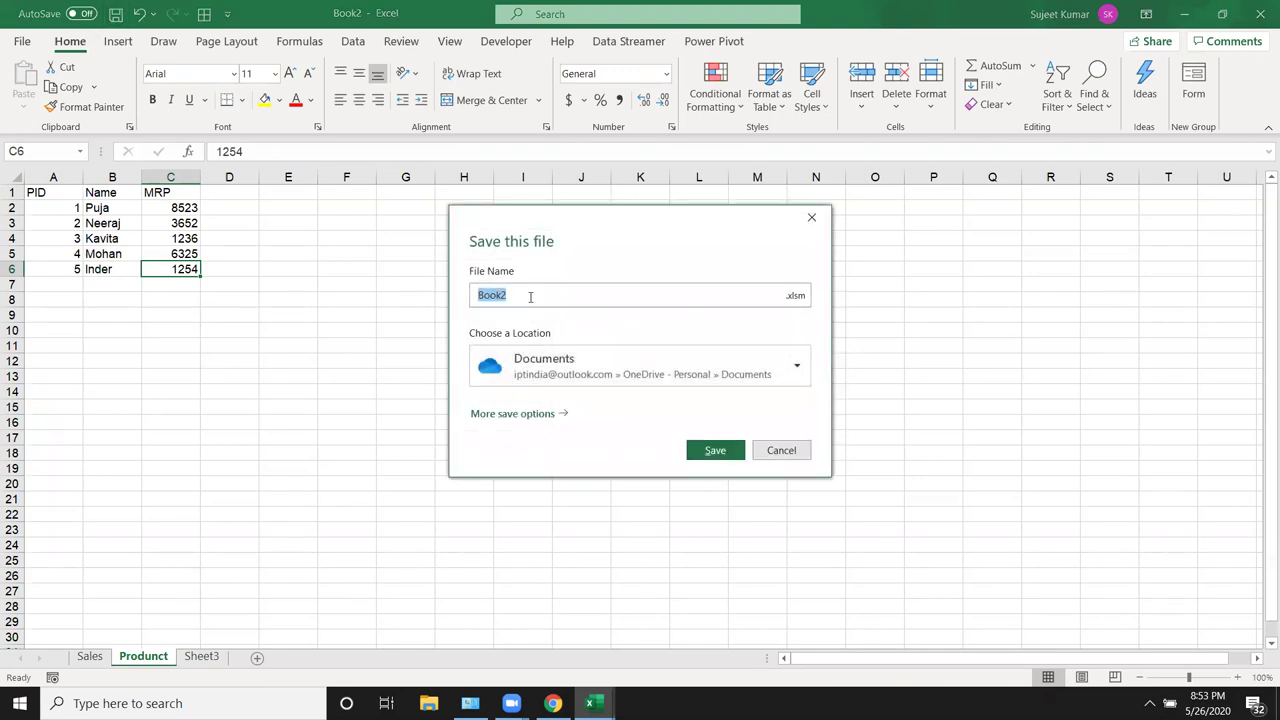
text(R)
click(500, 372)
click(584, 442)
click(743, 451)
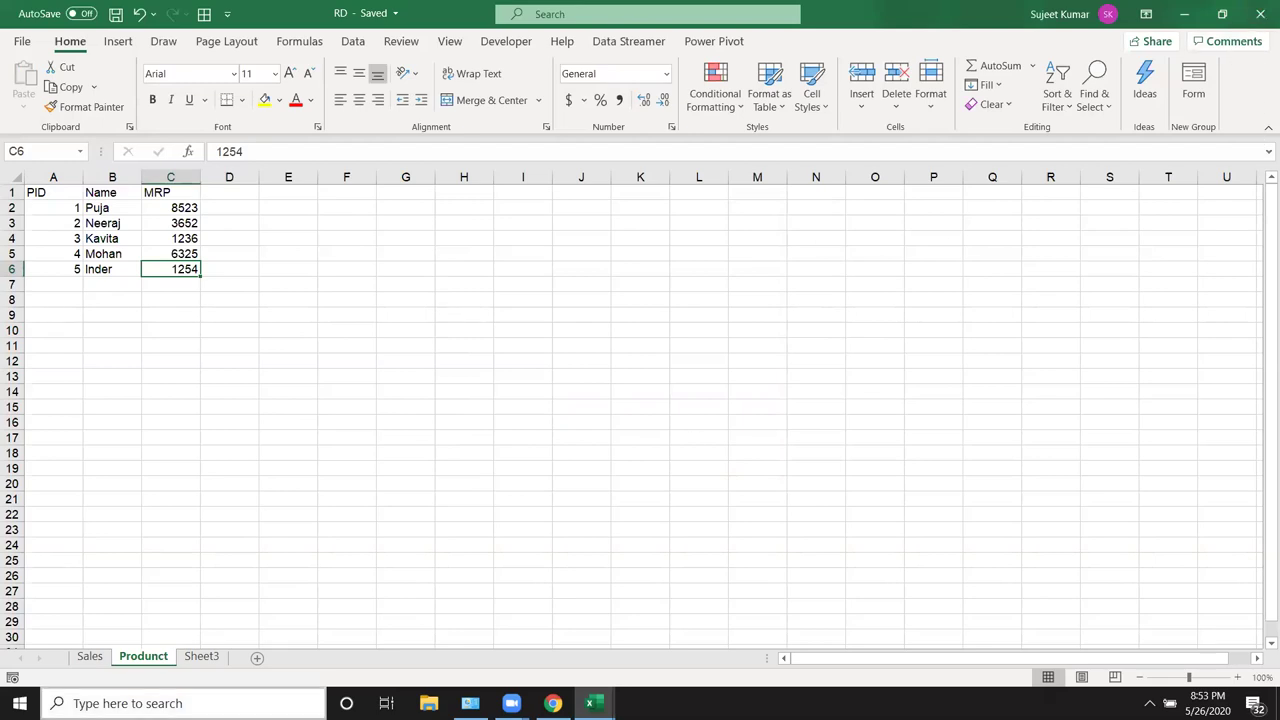
Check the Sales columns, then go to the empty Sheet3 and show the Data ribbon
click(201, 656)
click(89, 656)
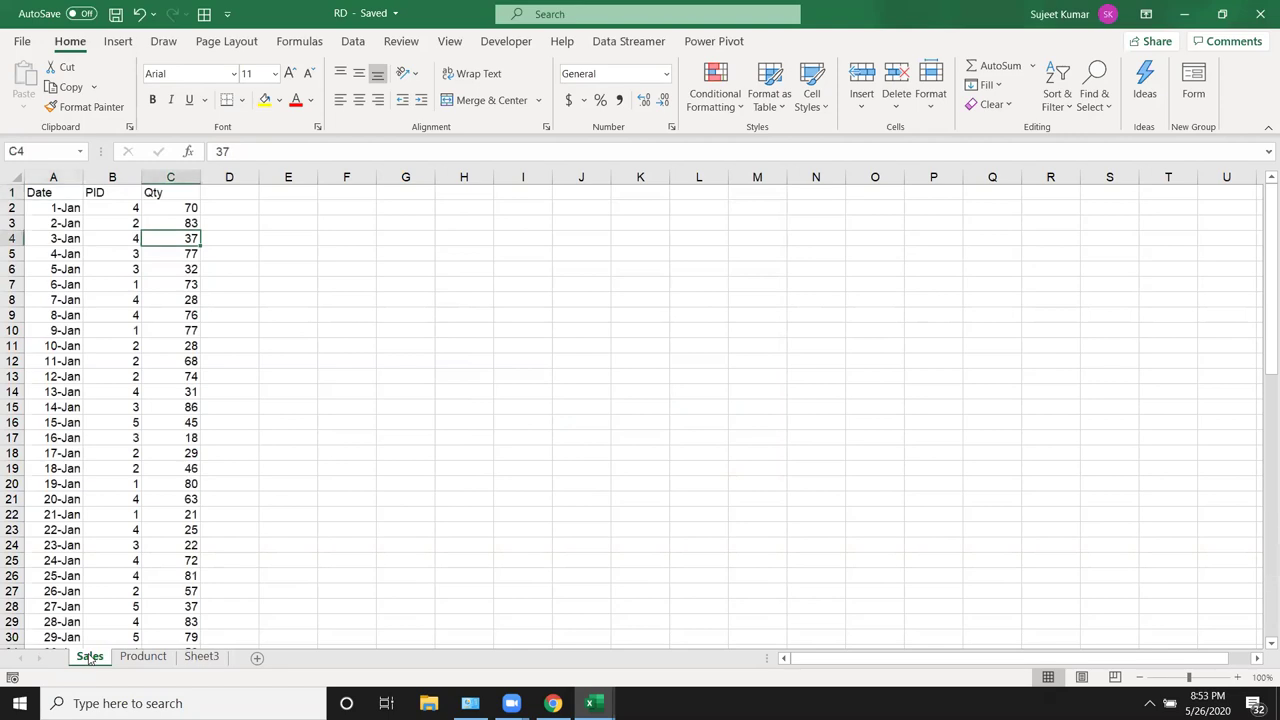
click(55, 176)
click(112, 176)
click(170, 176)
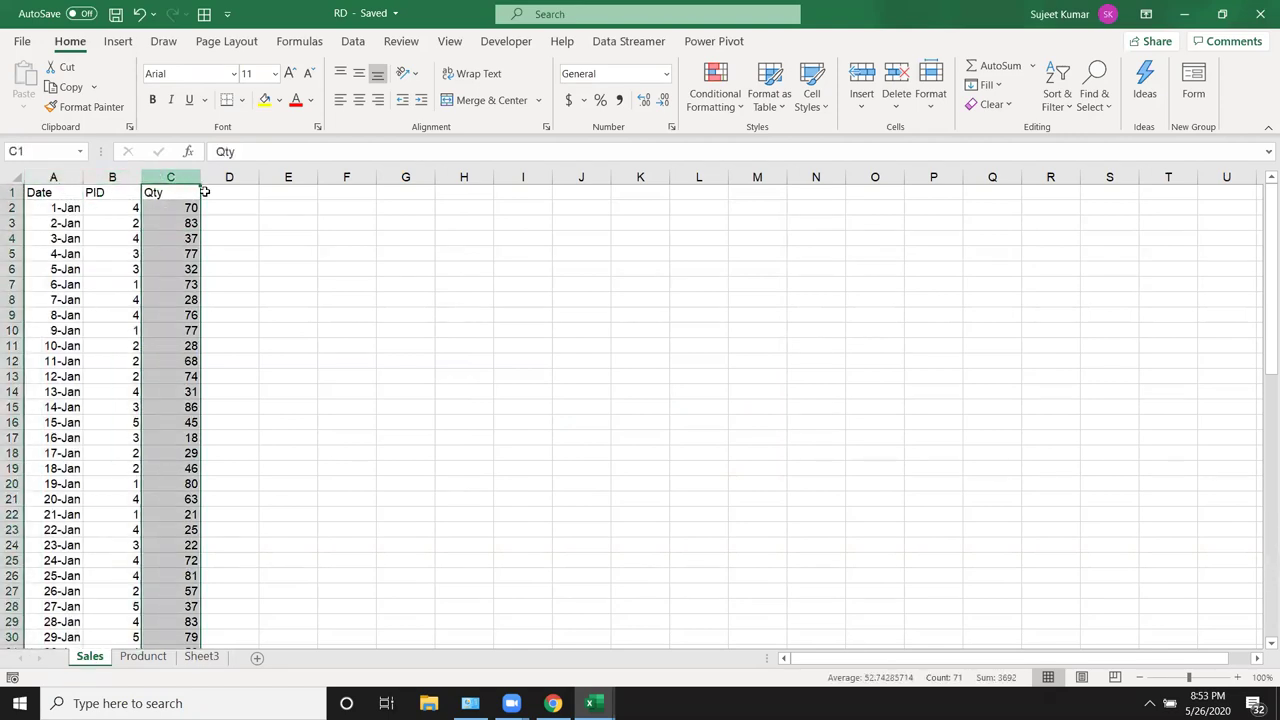
click(201, 656)
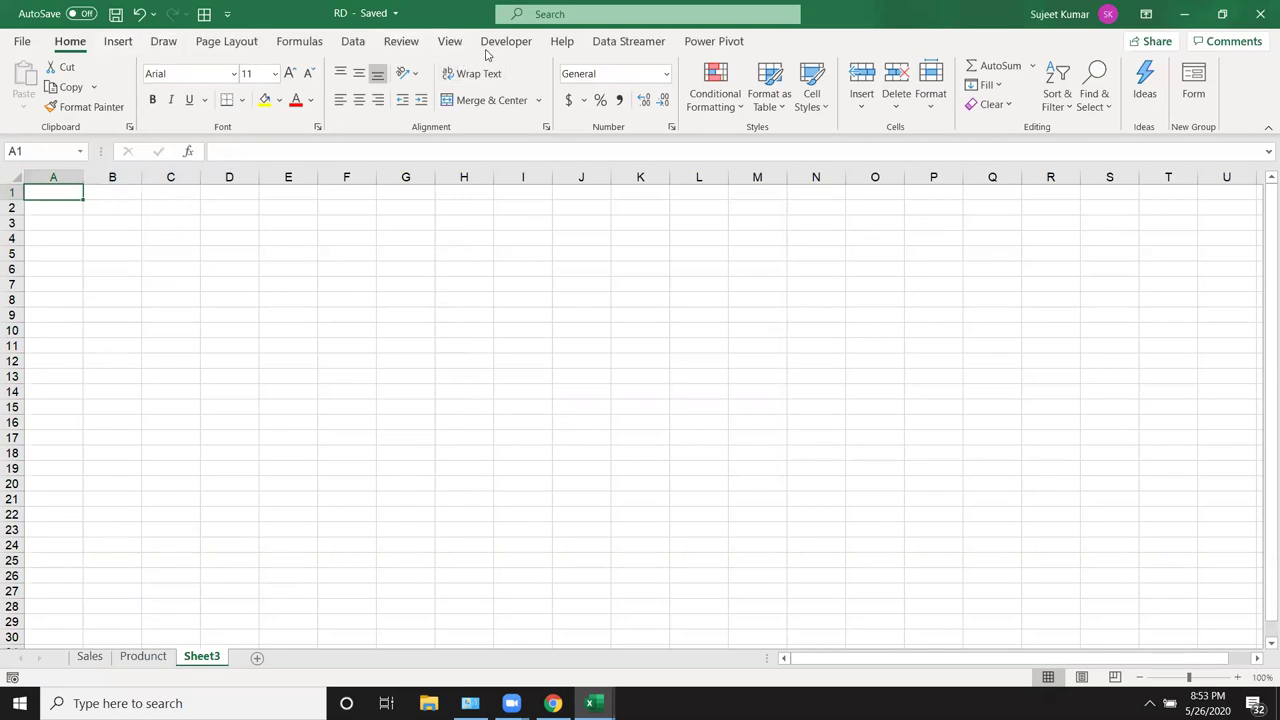
click(353, 42)
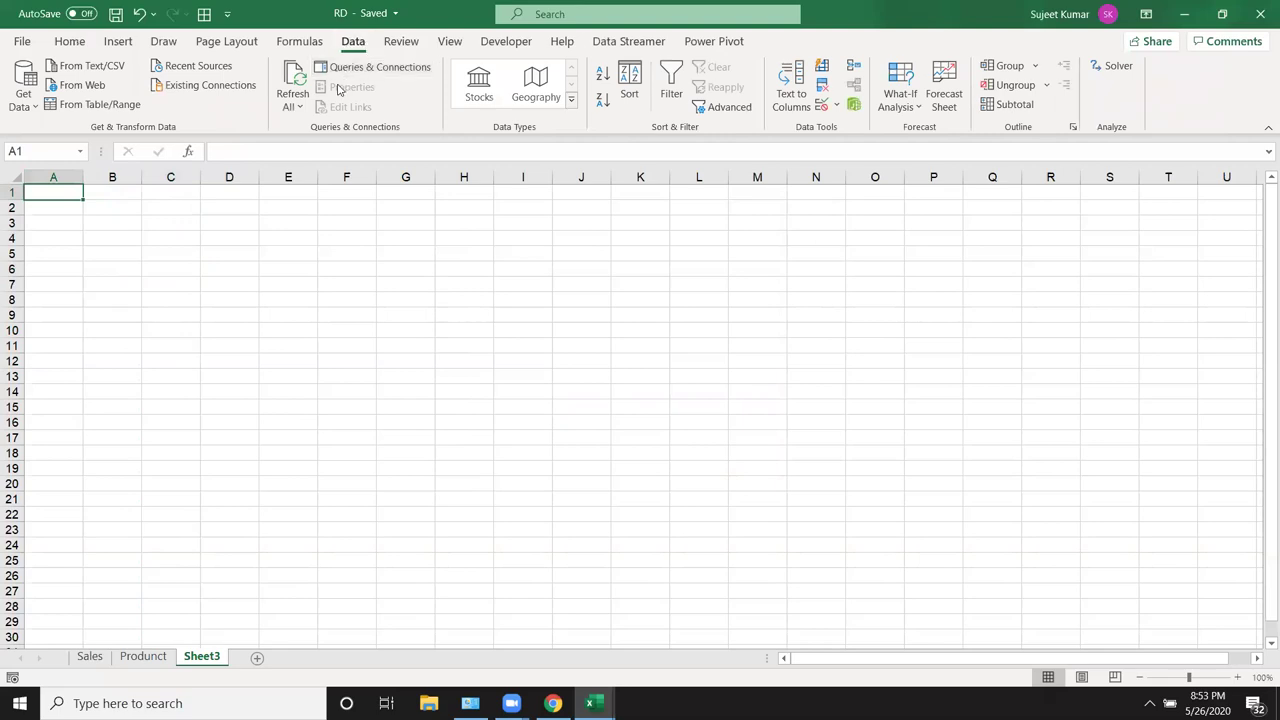
Start a From Microsoft Query import using Excel Files and the RD.xlsm workbook
click(25, 100)
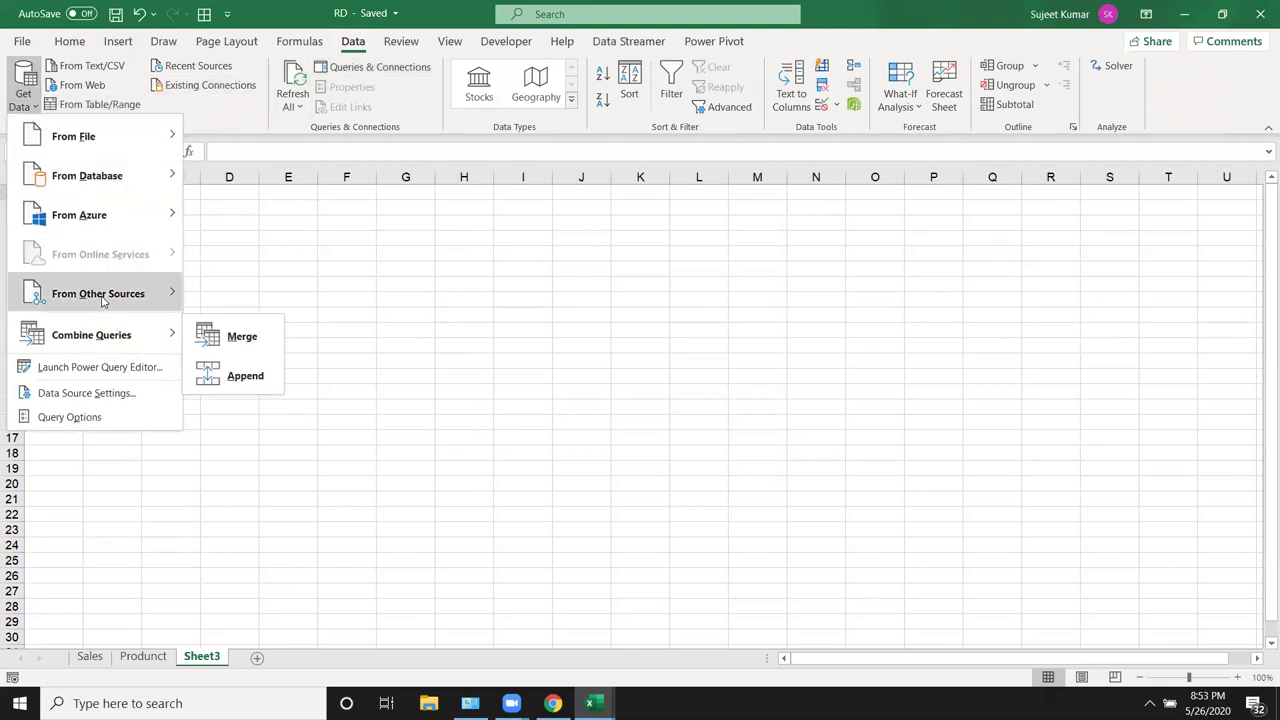
mouse_move(98, 293)
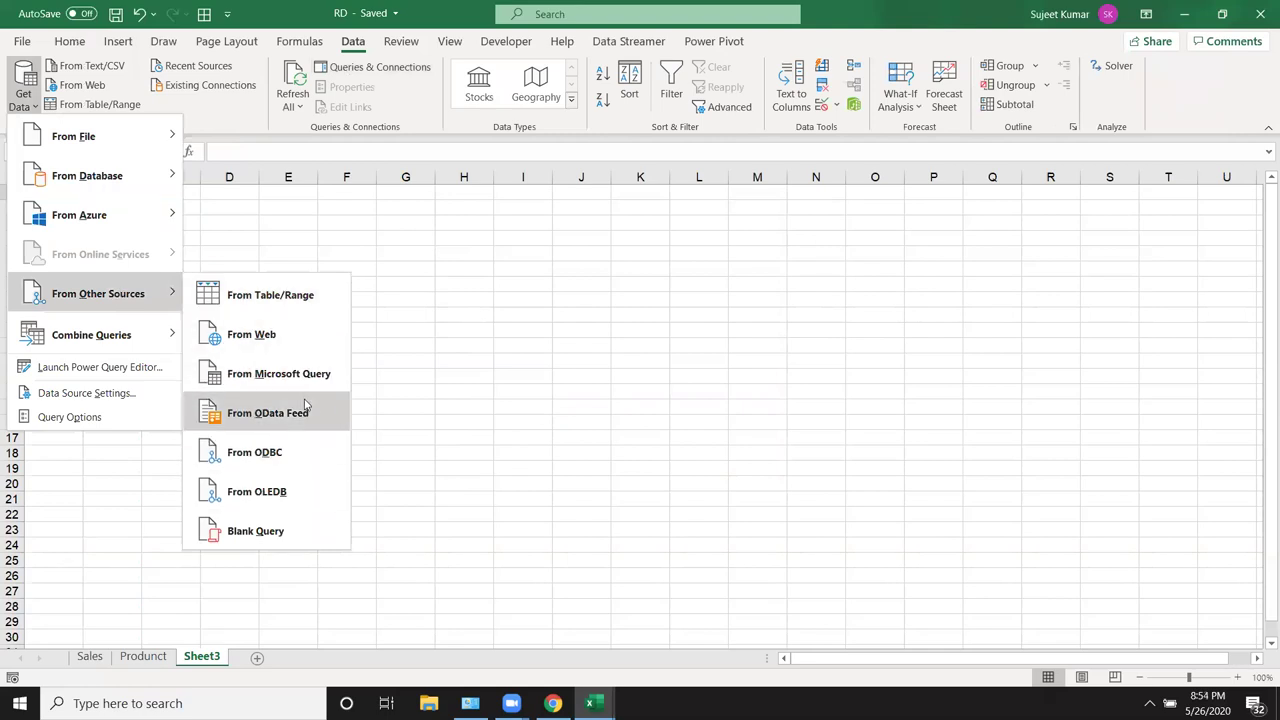
click(308, 380)
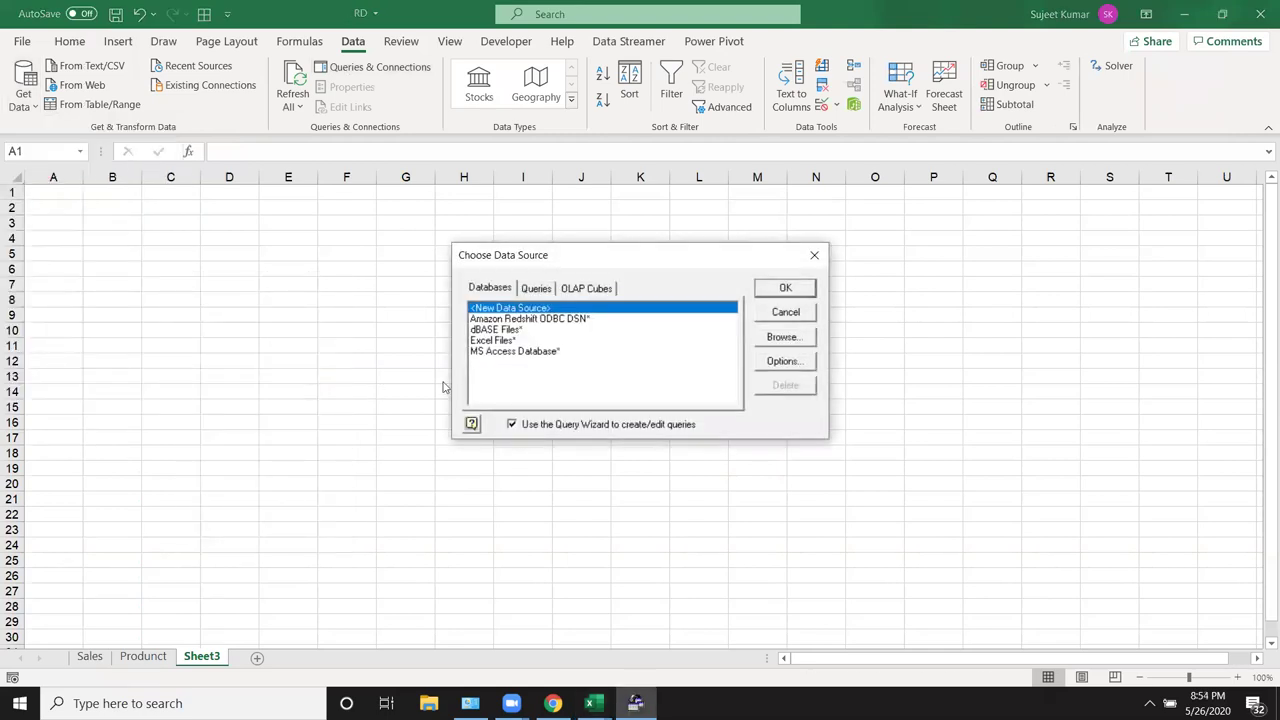
click(480, 341)
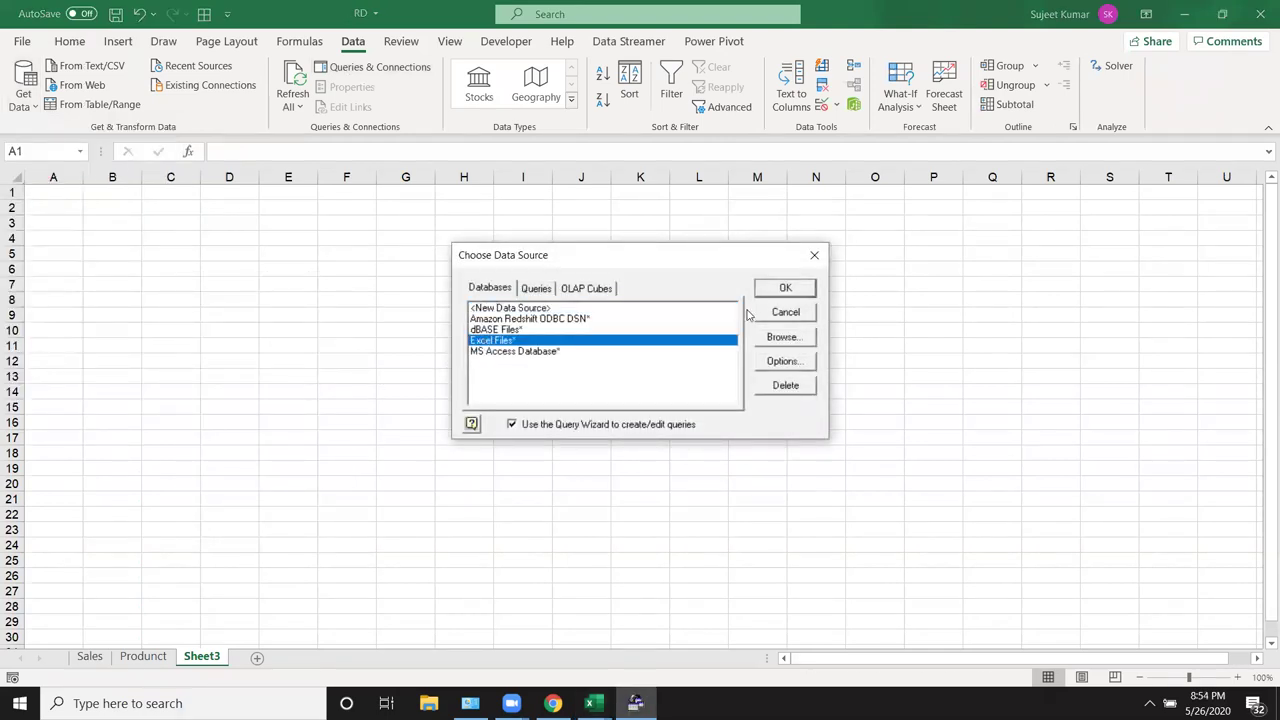
click(808, 290)
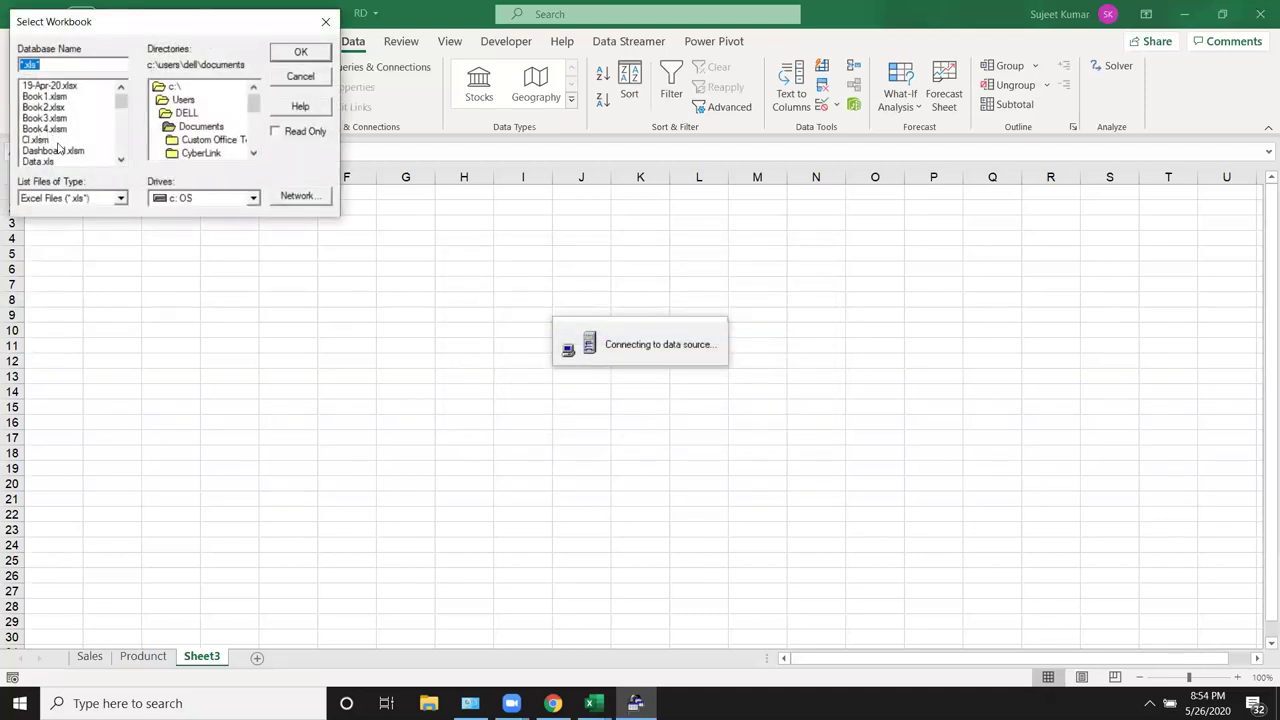
scroll(58, 146, down, 2)
scroll(58, 148, down, 1)
scroll(58, 150, down, 1)
click(58, 160)
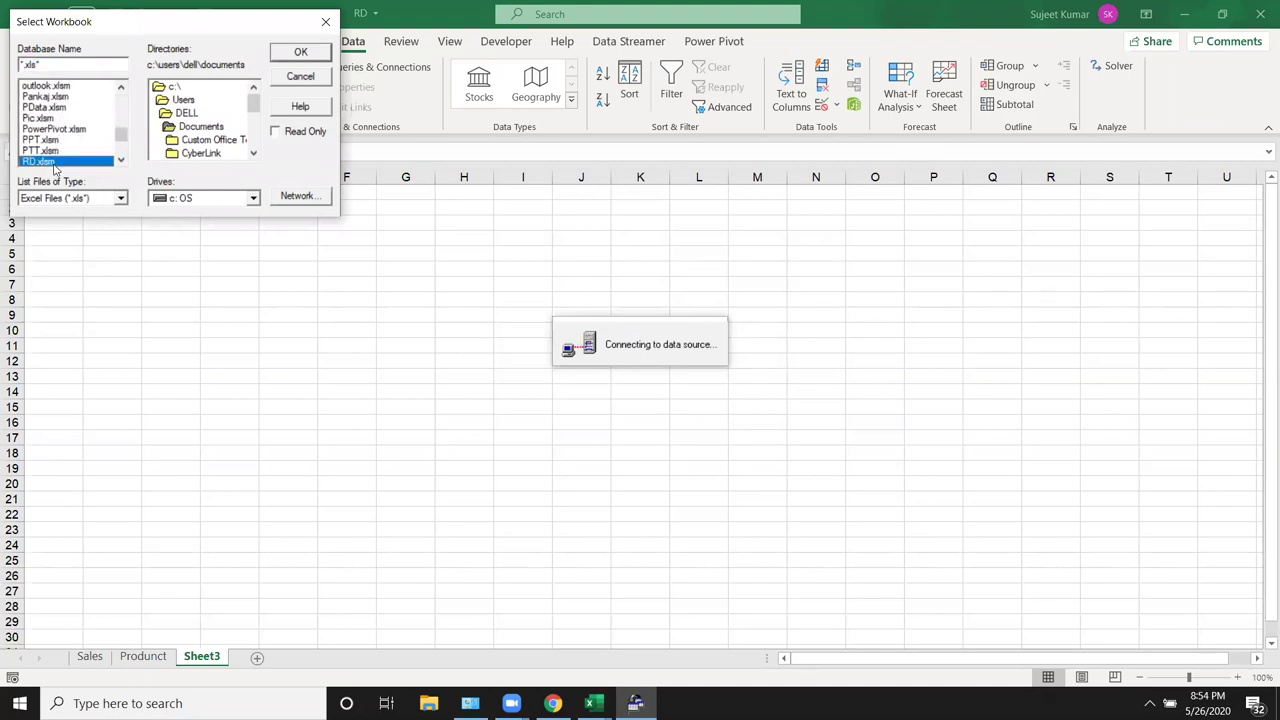
click(316, 53)
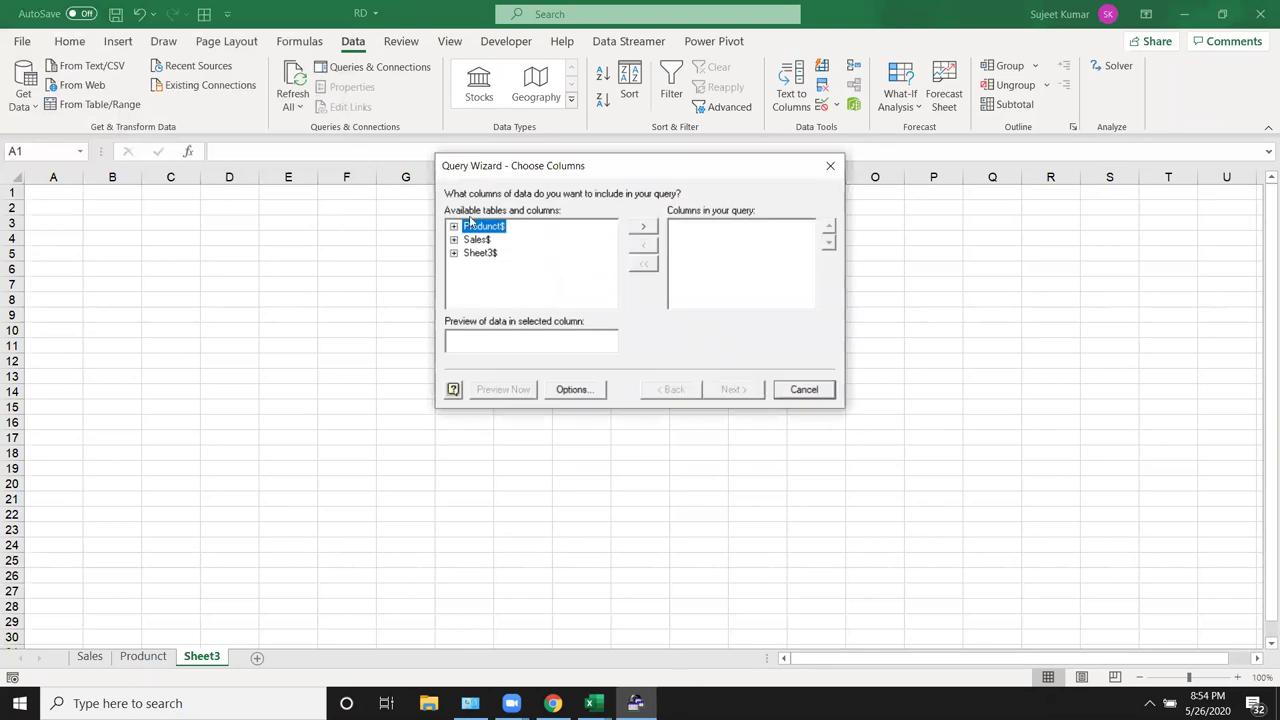
Add Sales$ Date, PID and Qty, skip filter and sort, and choose to edit in Microsoft Query
click(481, 238)
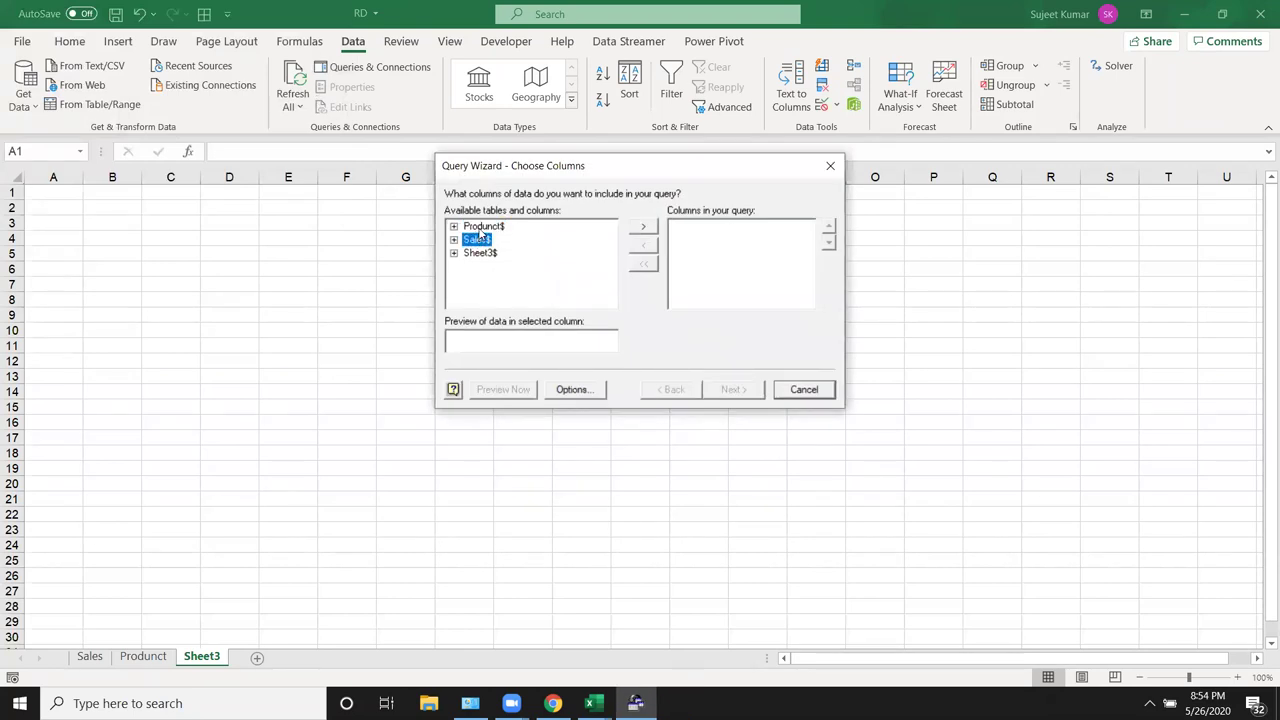
click(482, 231)
click(487, 241)
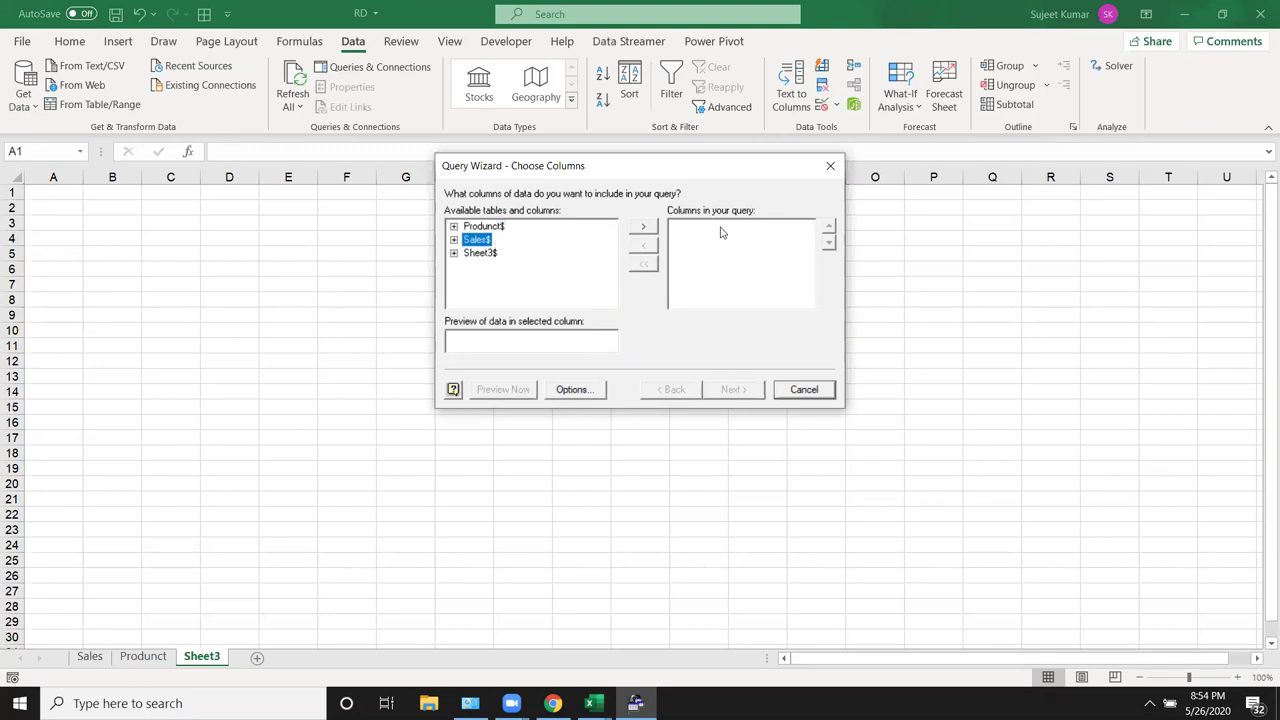
click(648, 228)
click(733, 390)
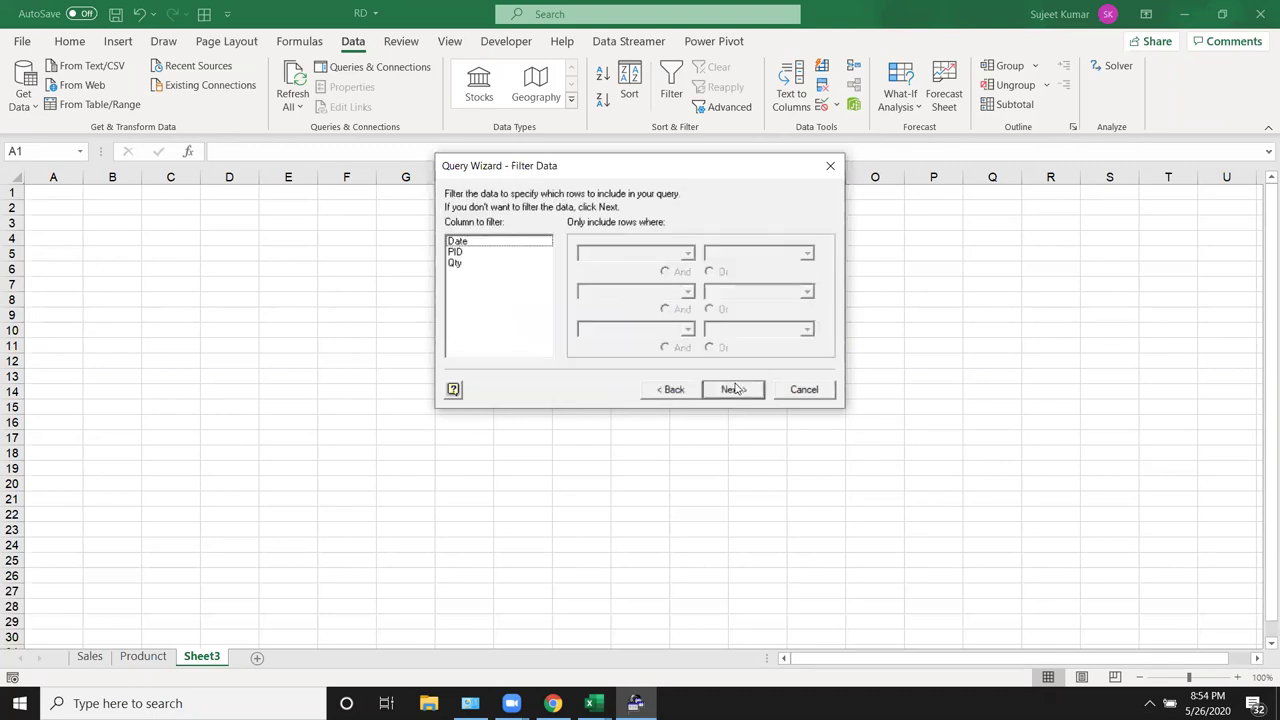
click(733, 390)
click(733, 390)
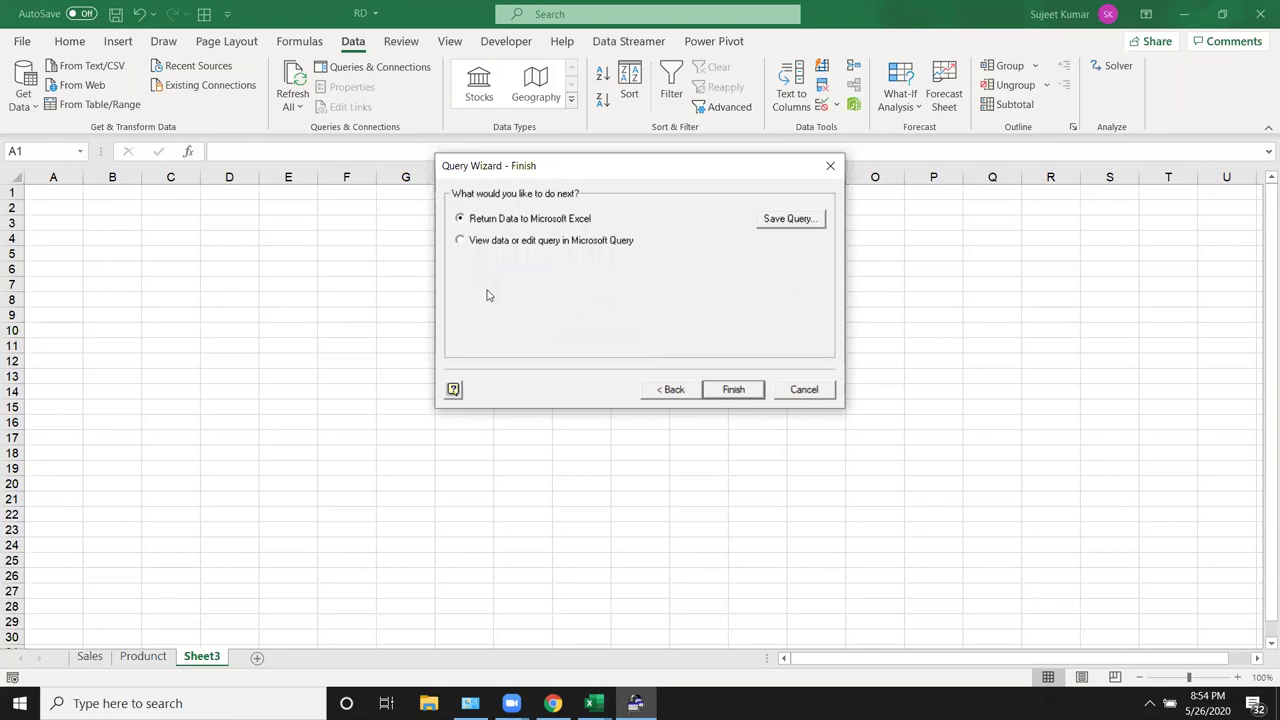
click(490, 241)
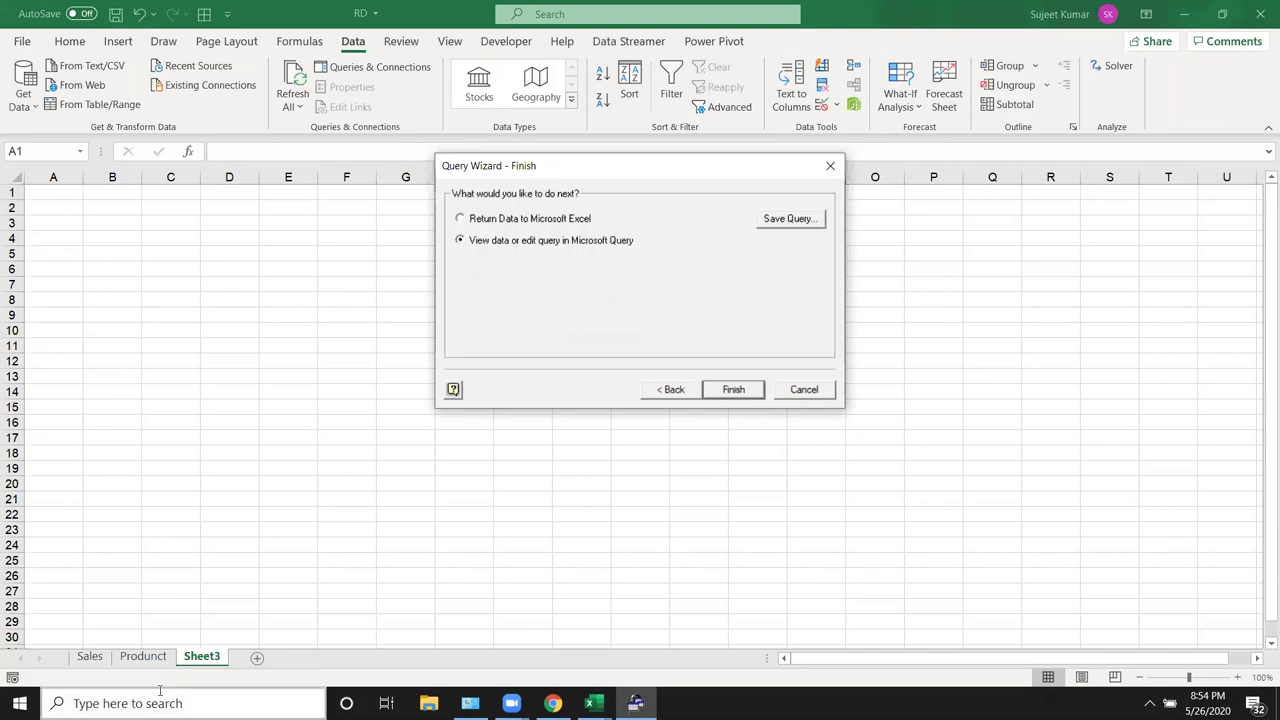
Finish the Query Wizard to open the Sales$ query in Microsoft Query and reposition its window
click(735, 389)
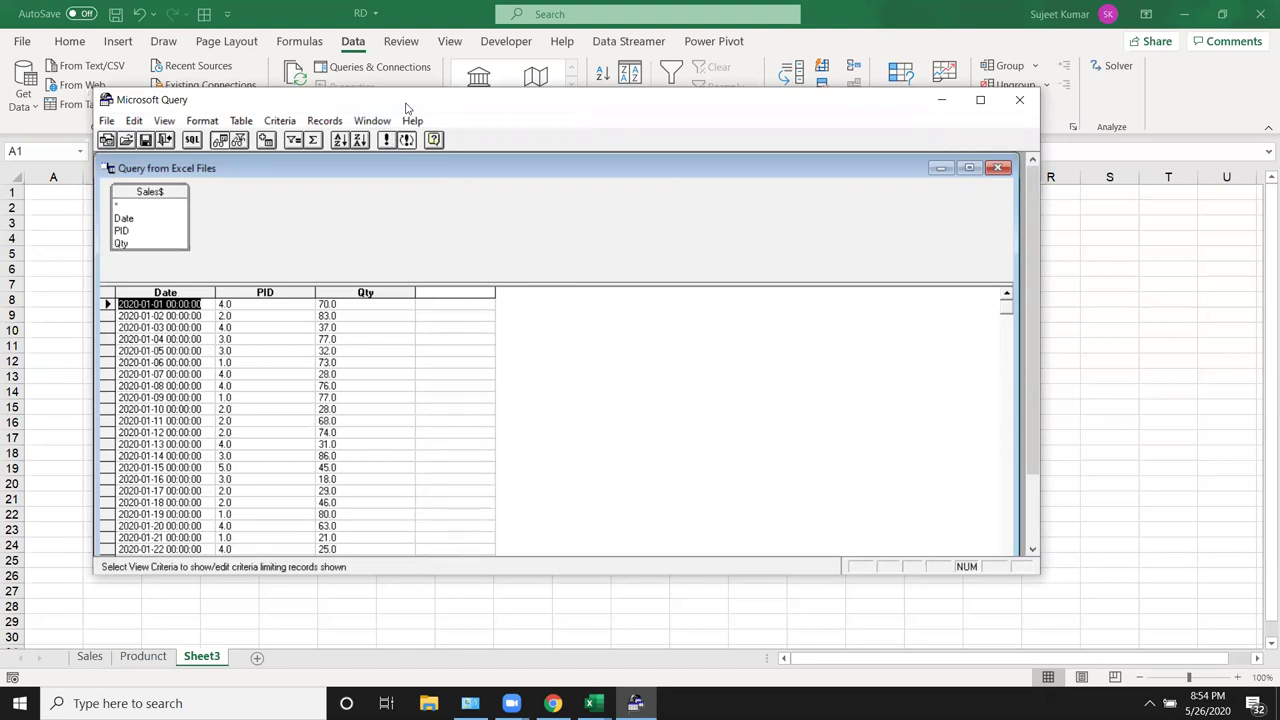
drag(406, 105, 505, 154)
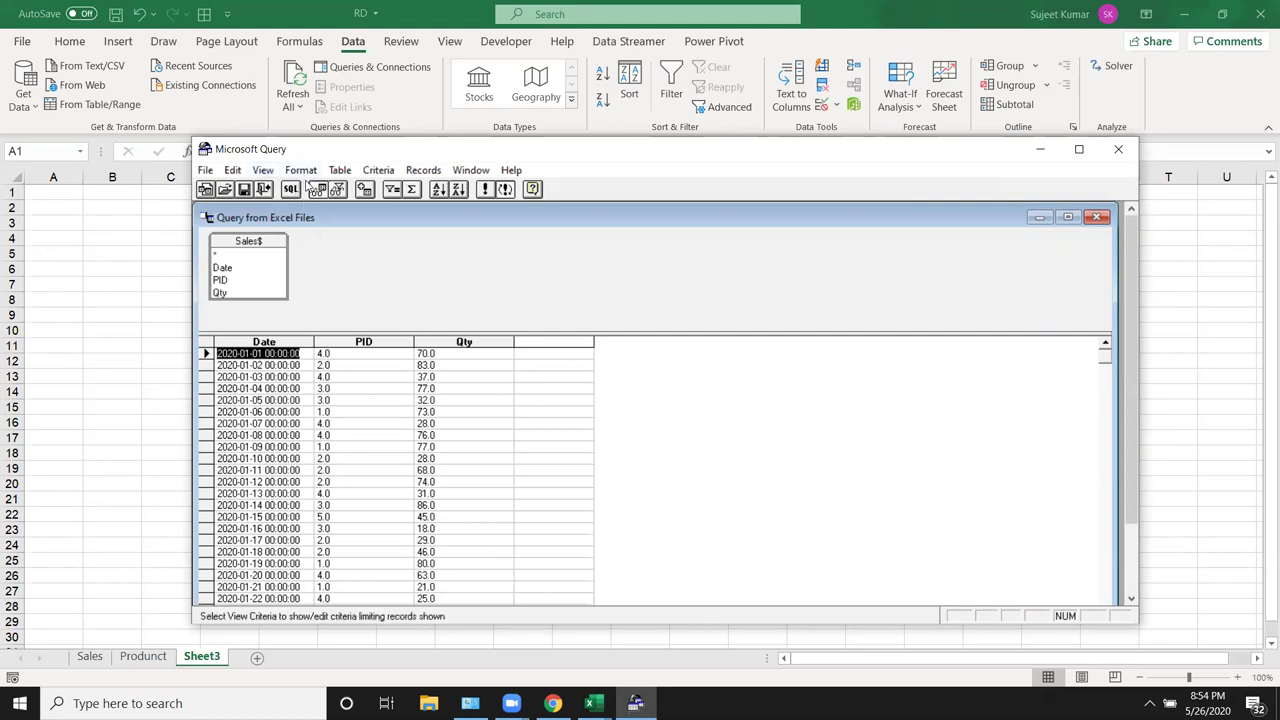
Add the Product$ table and join it to Sales$ on the PID field
click(366, 191)
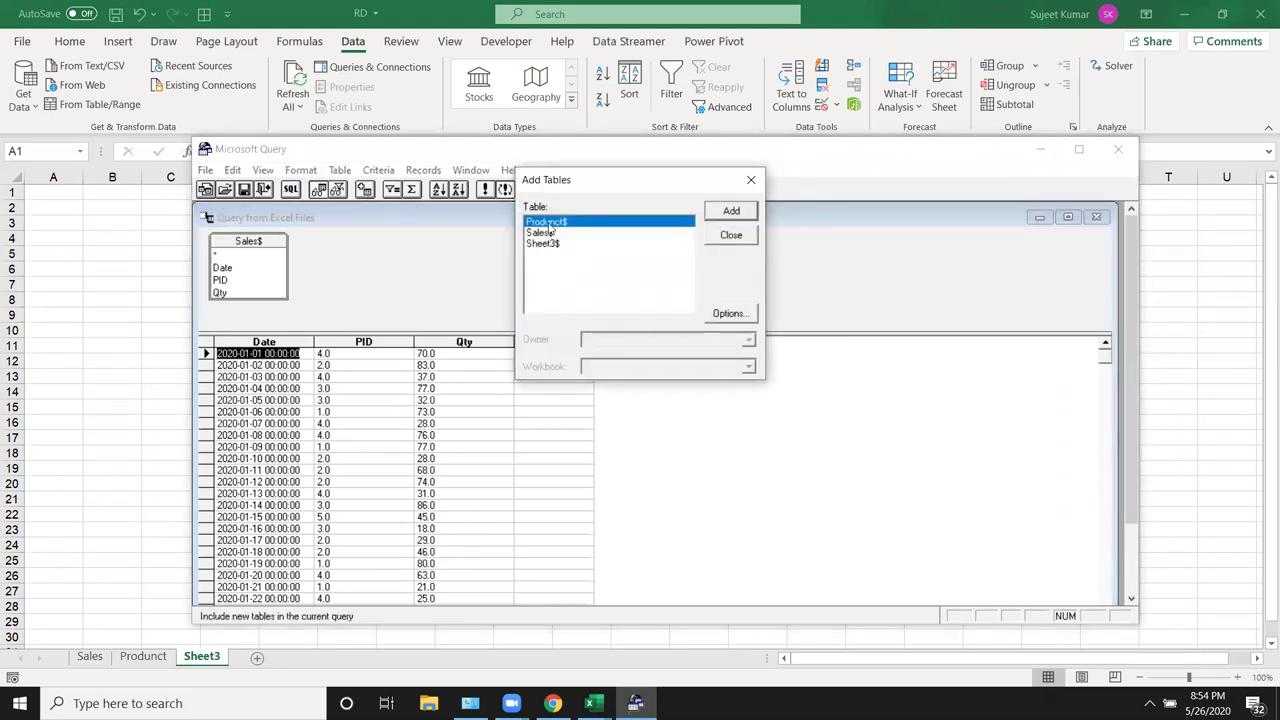
click(733, 212)
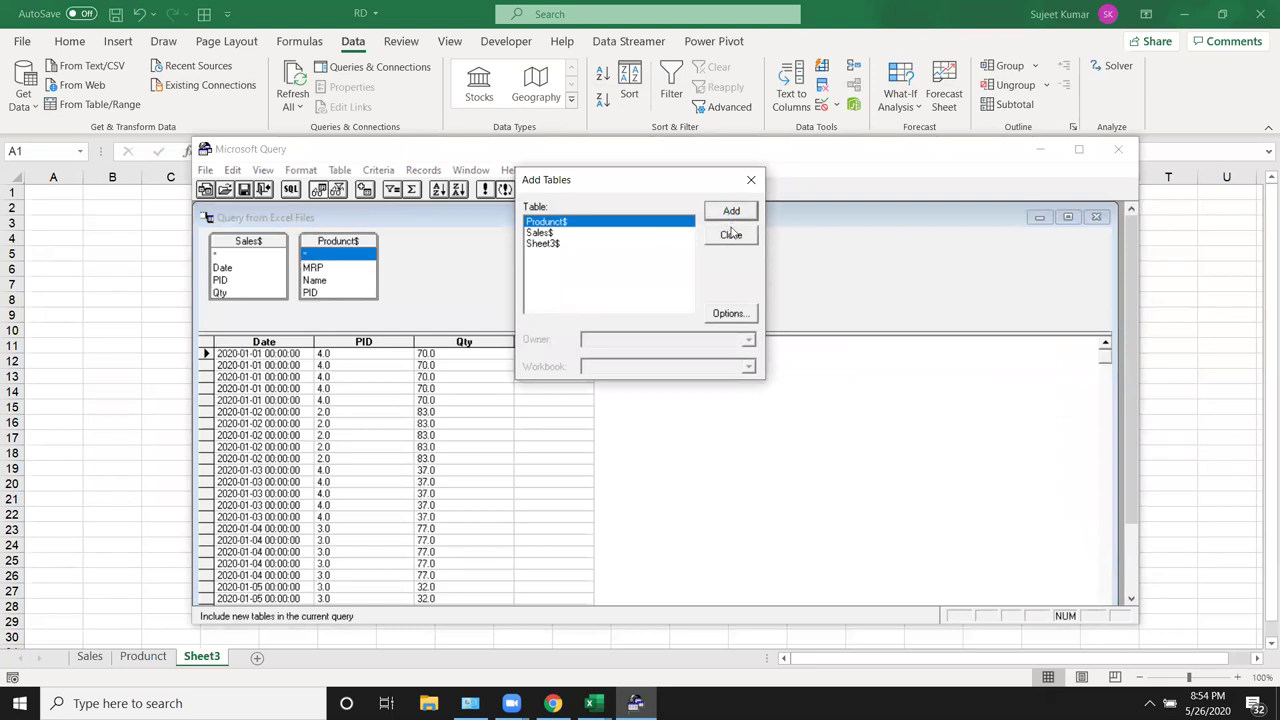
click(751, 180)
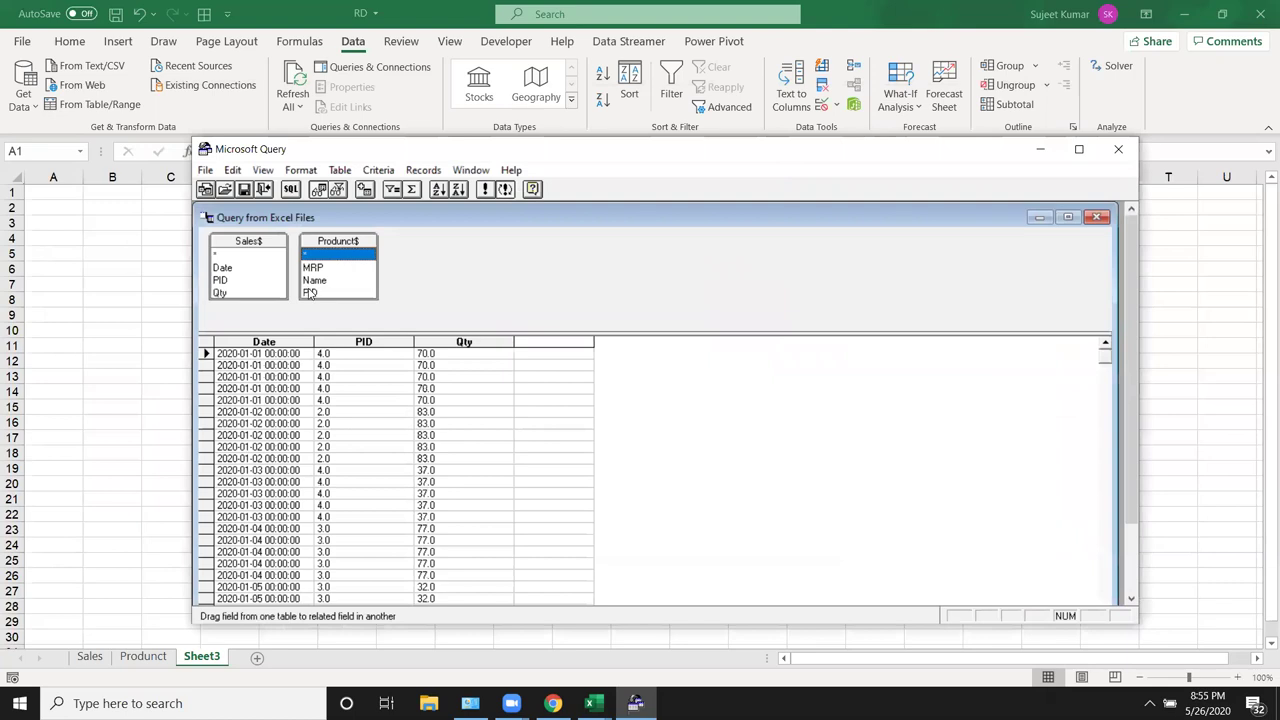
drag(308, 292, 222, 291)
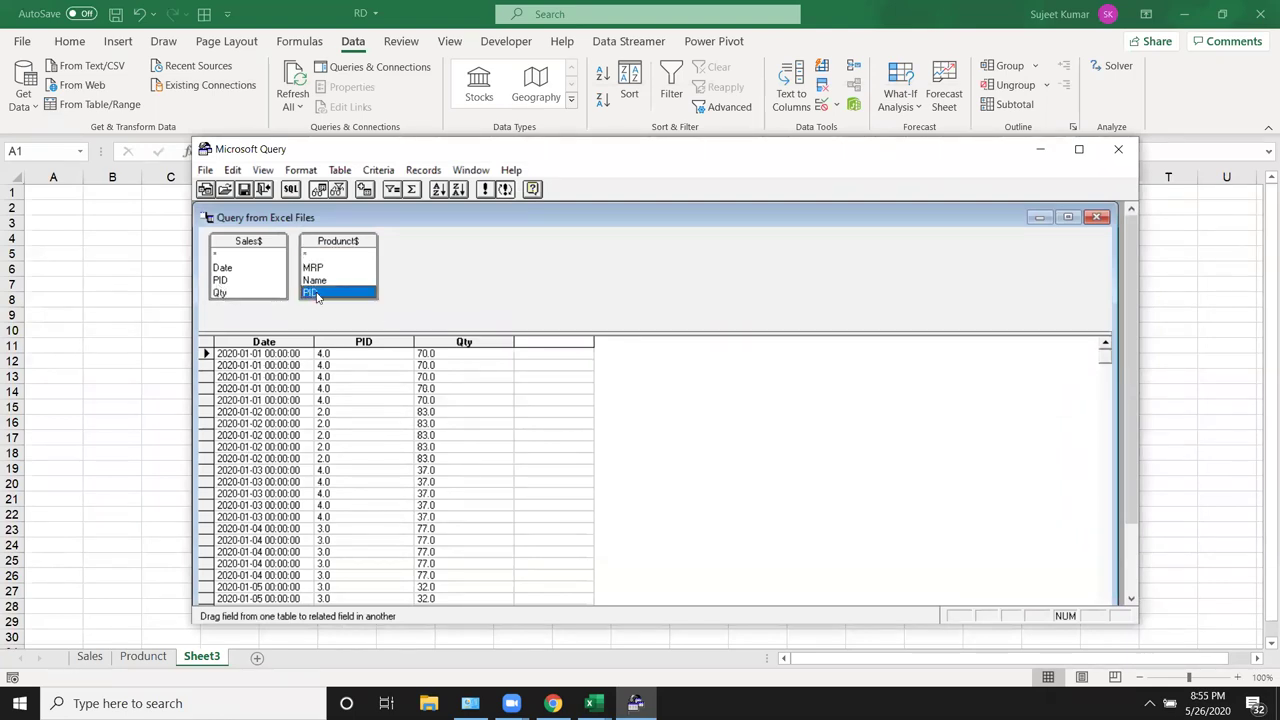
drag(316, 296, 221, 281)
drag(221, 281, 221, 282)
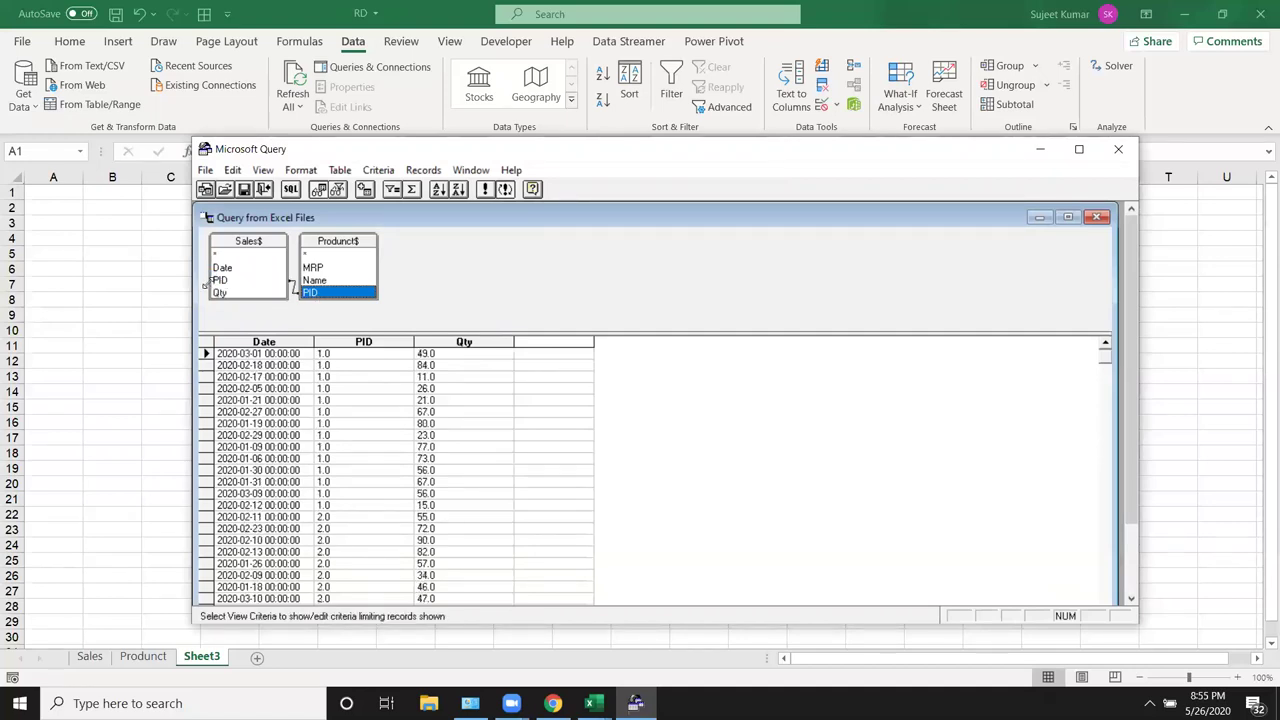
mouse_move(353, 242)
mouse_down()
mouse_move(455, 249)
mouse_move(540, 342)
mouse_up()
Add Product$ MRP as a result column, then start a new column and dismiss the parameter error
click(430, 286)
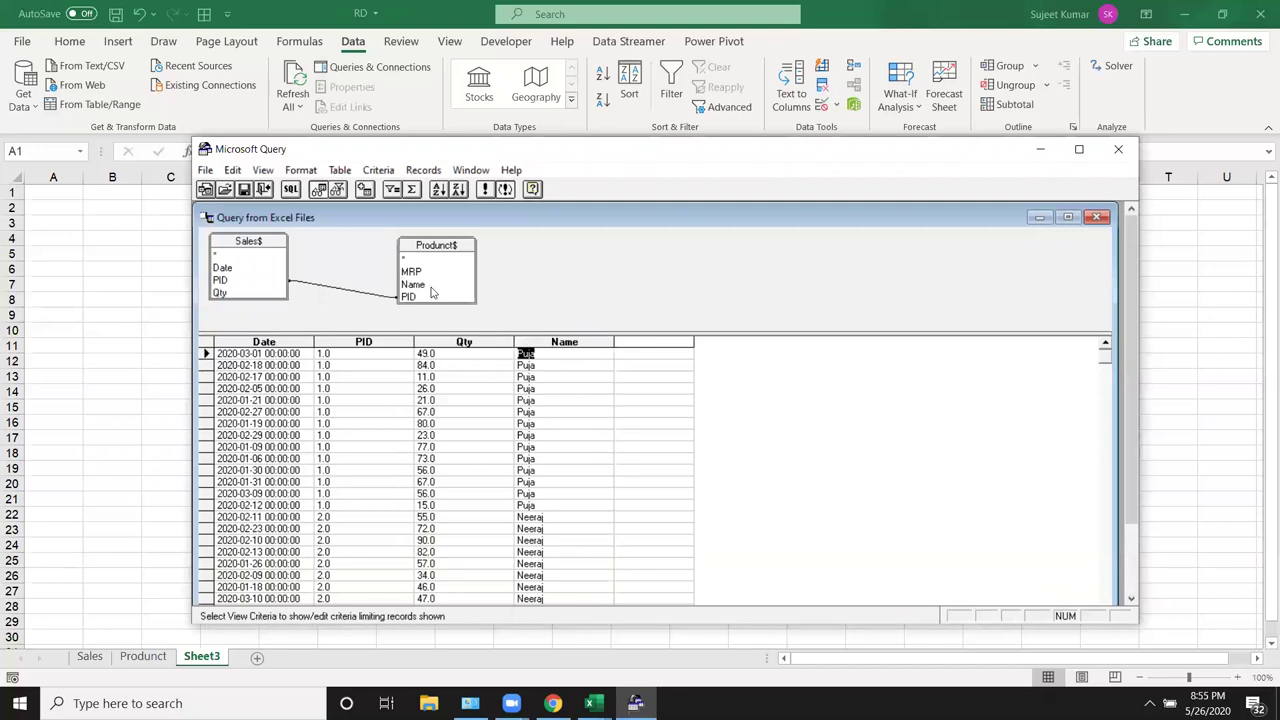
mouse_move(432, 293)
mouse_down()
mouse_move(650, 349)
mouse_move(634, 341)
mouse_up()
click(733, 342)
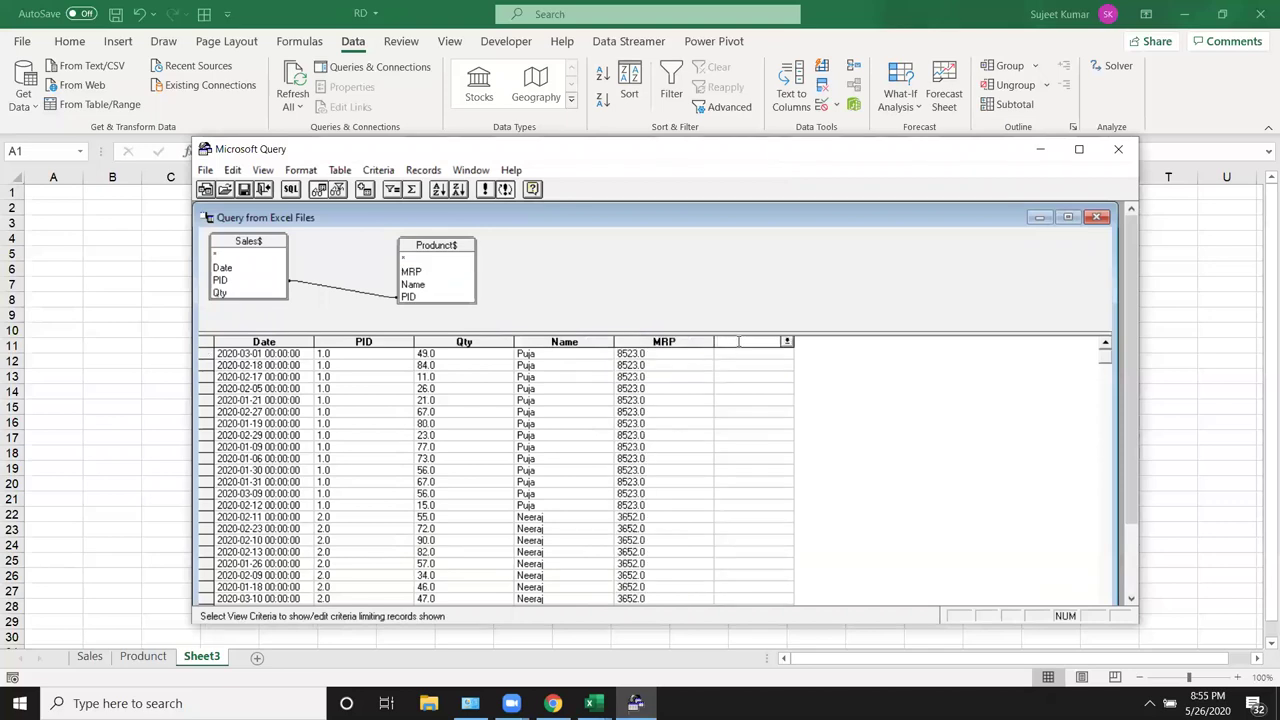
text(Amt)
key(Return)
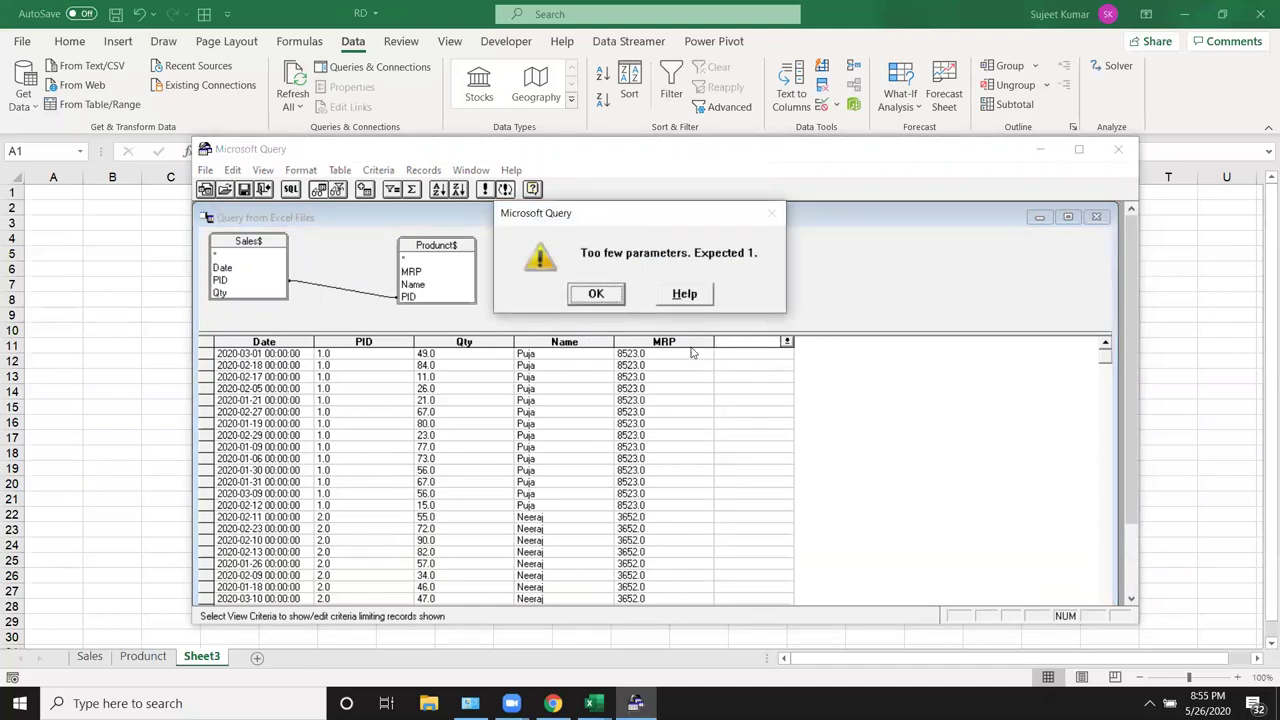
click(604, 300)
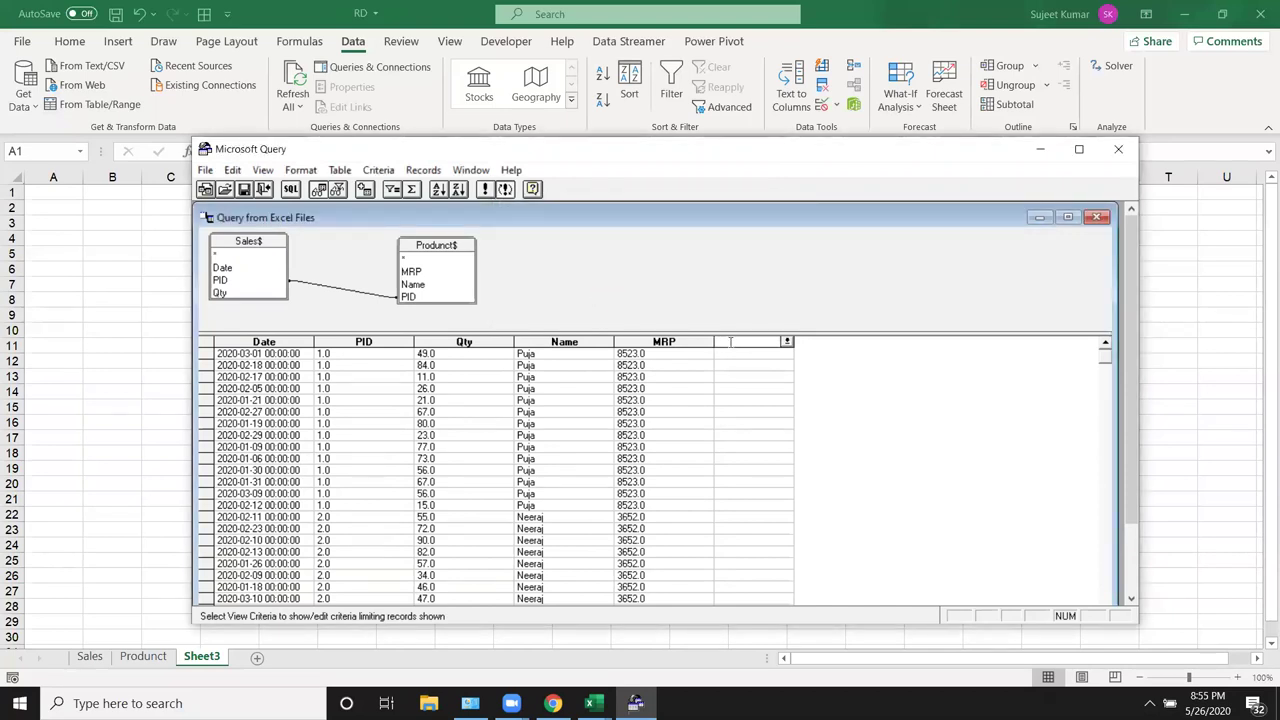
Enter an Amt: Qty*MRP column expression, clear the syntax errors, and trim it back to Amt:
text(Am)
text(t)
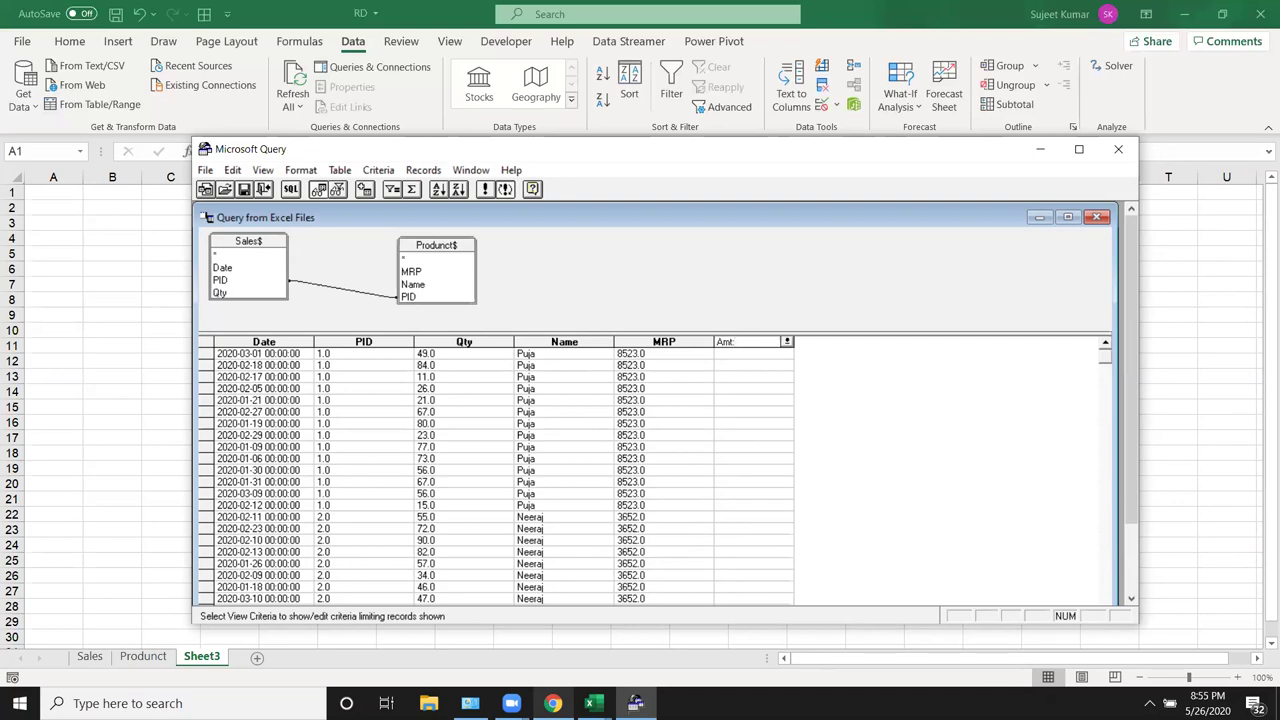
text(:Q)
key(BackSpace)
text([Qt)
text(])
key(Return)
key(Return)
text(Amt:)
key(Return)
key(Return)
key(Return)
key(Return)
key(Delete)
key(Delete)
key(Delete)
key(Delete)
key(Return)
key(Return)
key(BackSpace)
key(BackSpace)
key(BackSpace)
click(787, 342)
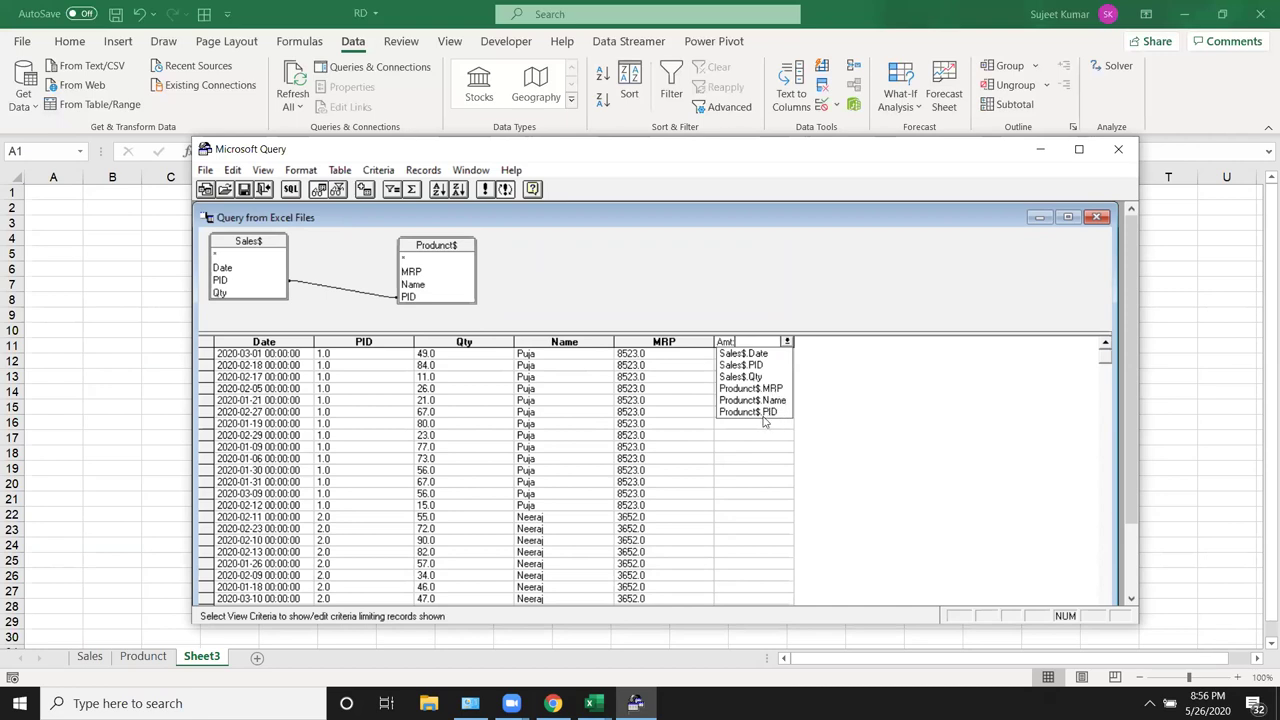
Inspect the new Qty column's settings, trying a Sum total, then close leaving Qty unchanged
click(758, 377)
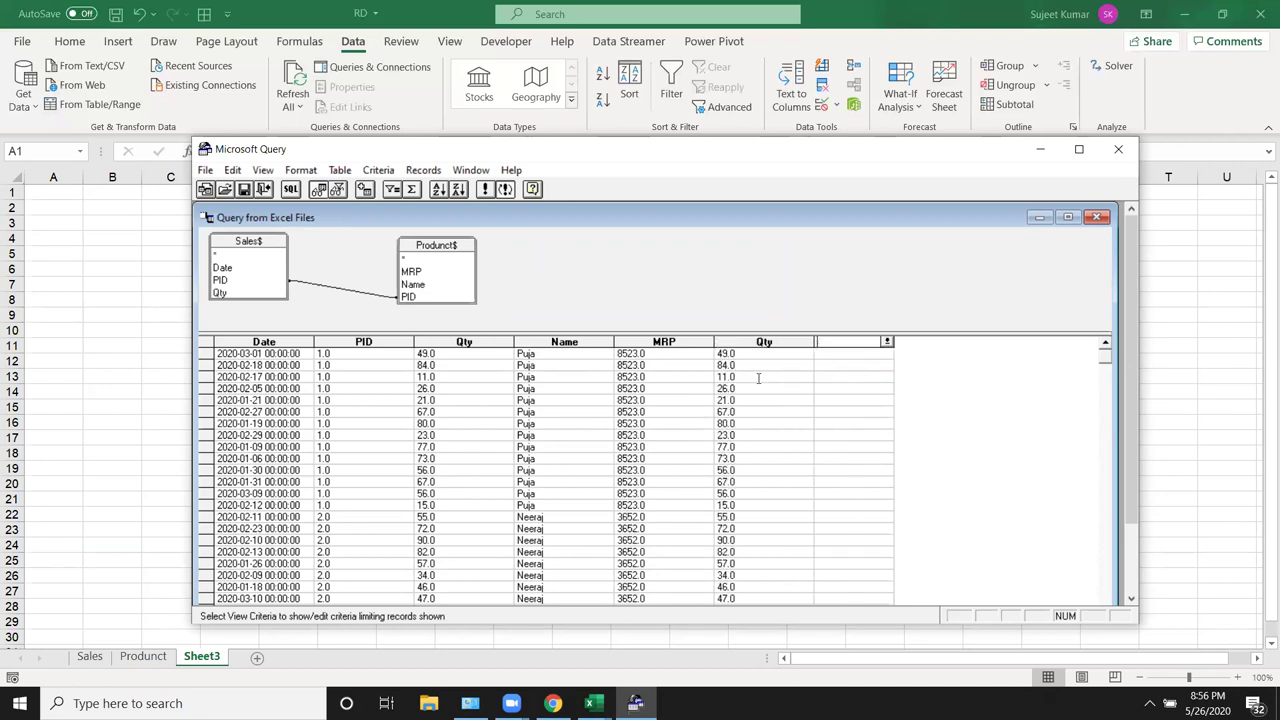
click(762, 337)
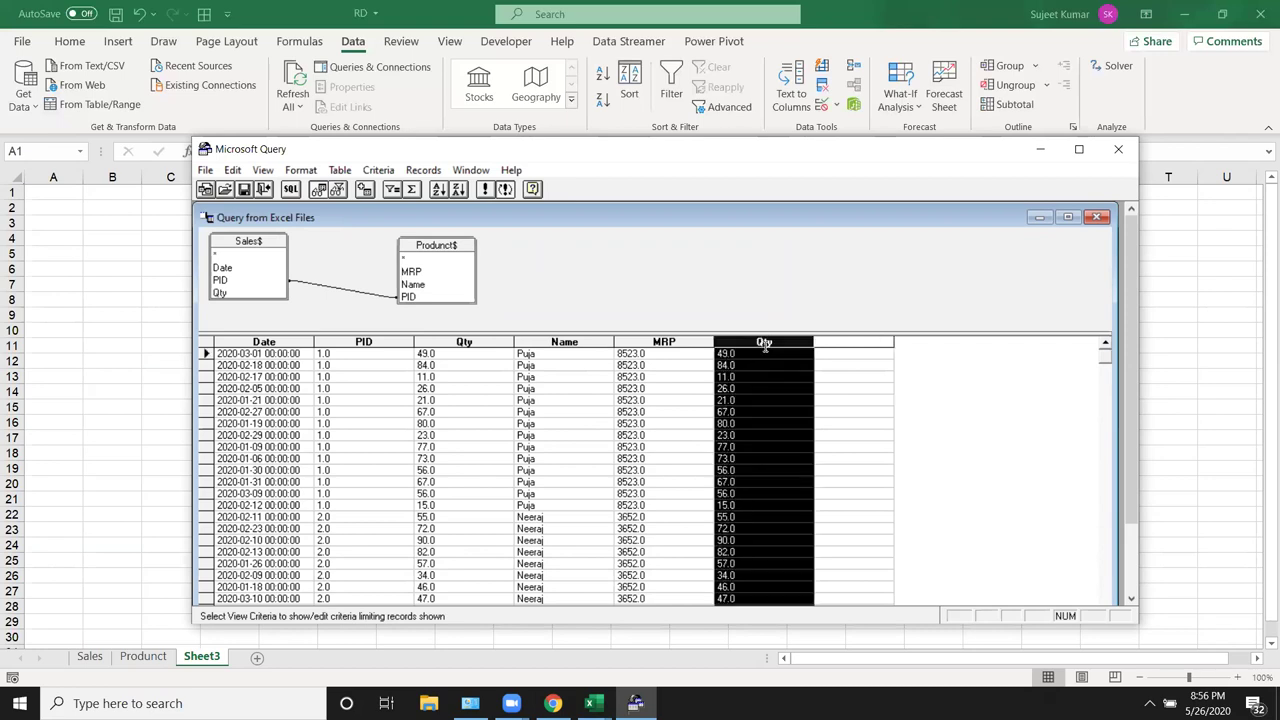
click(765, 353)
click(765, 342)
double_click(767, 344)
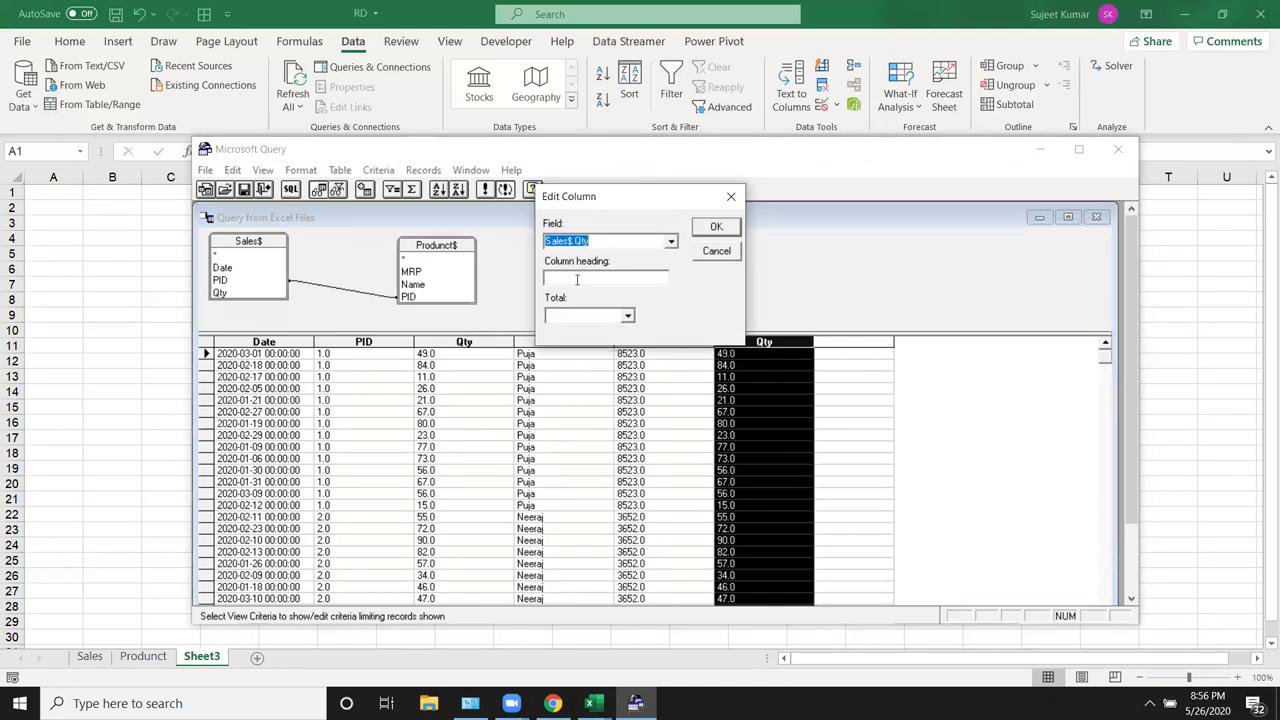
click(582, 279)
click(628, 315)
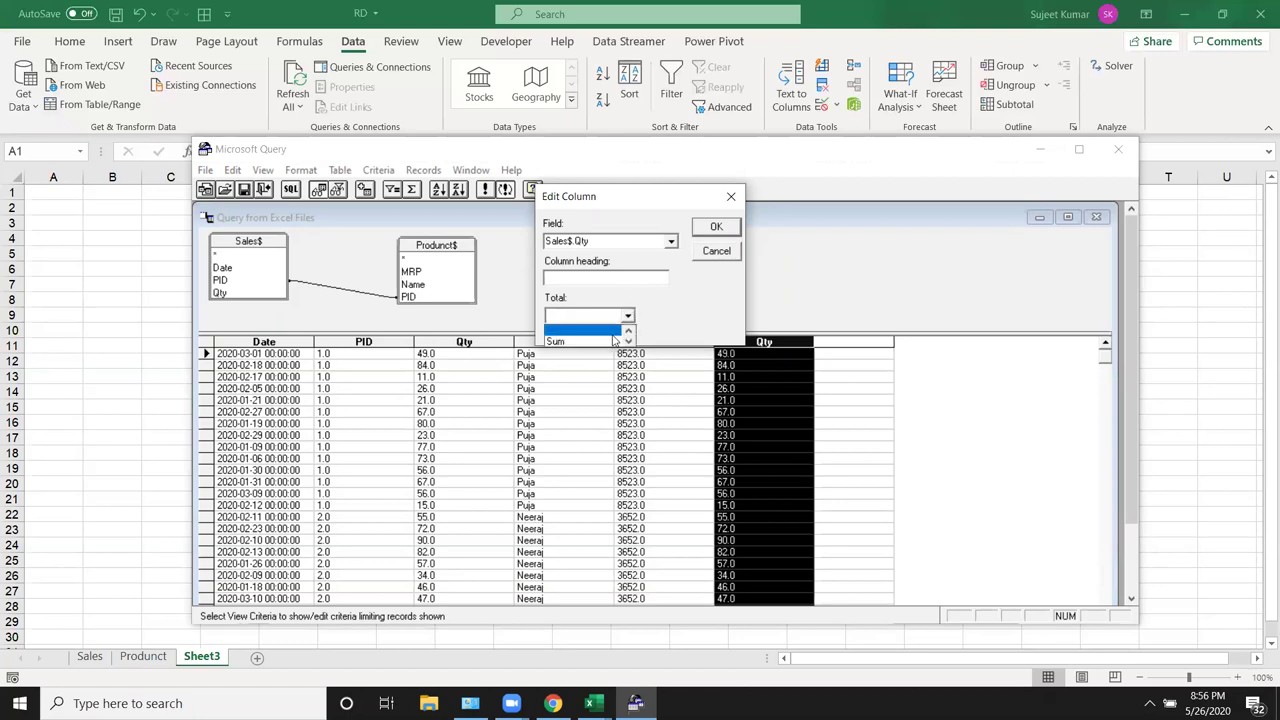
click(580, 342)
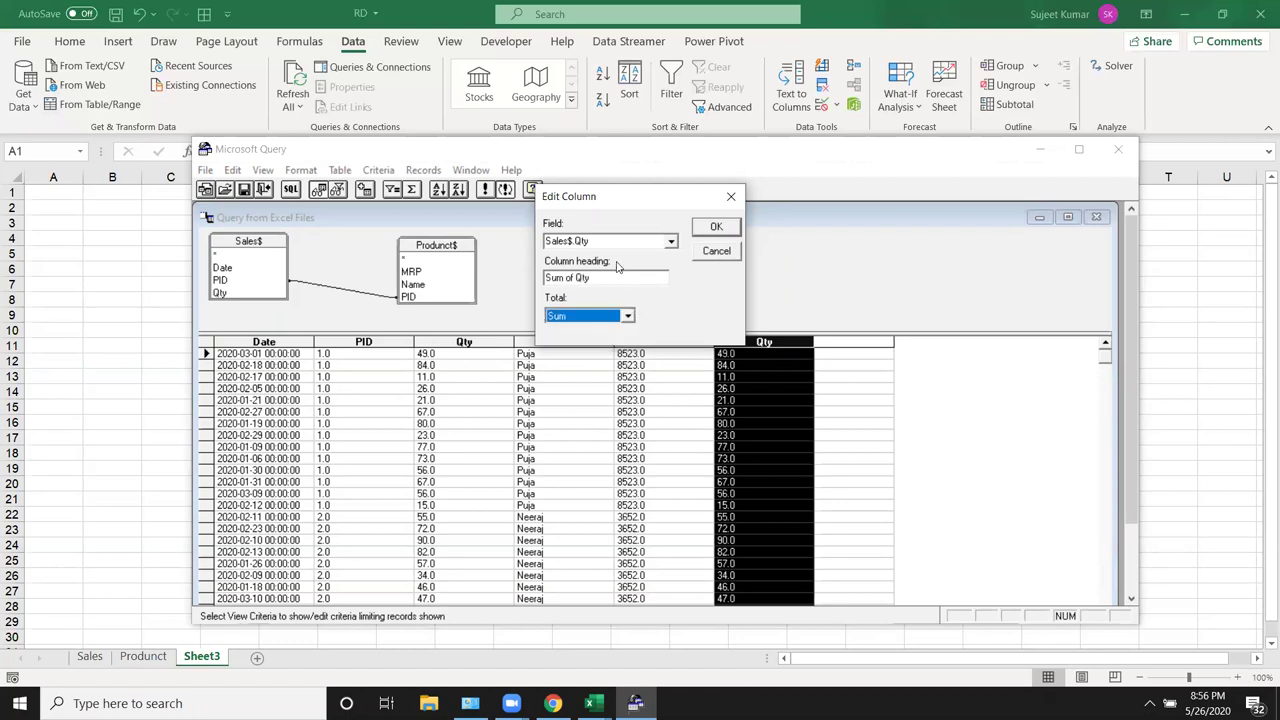
click(718, 252)
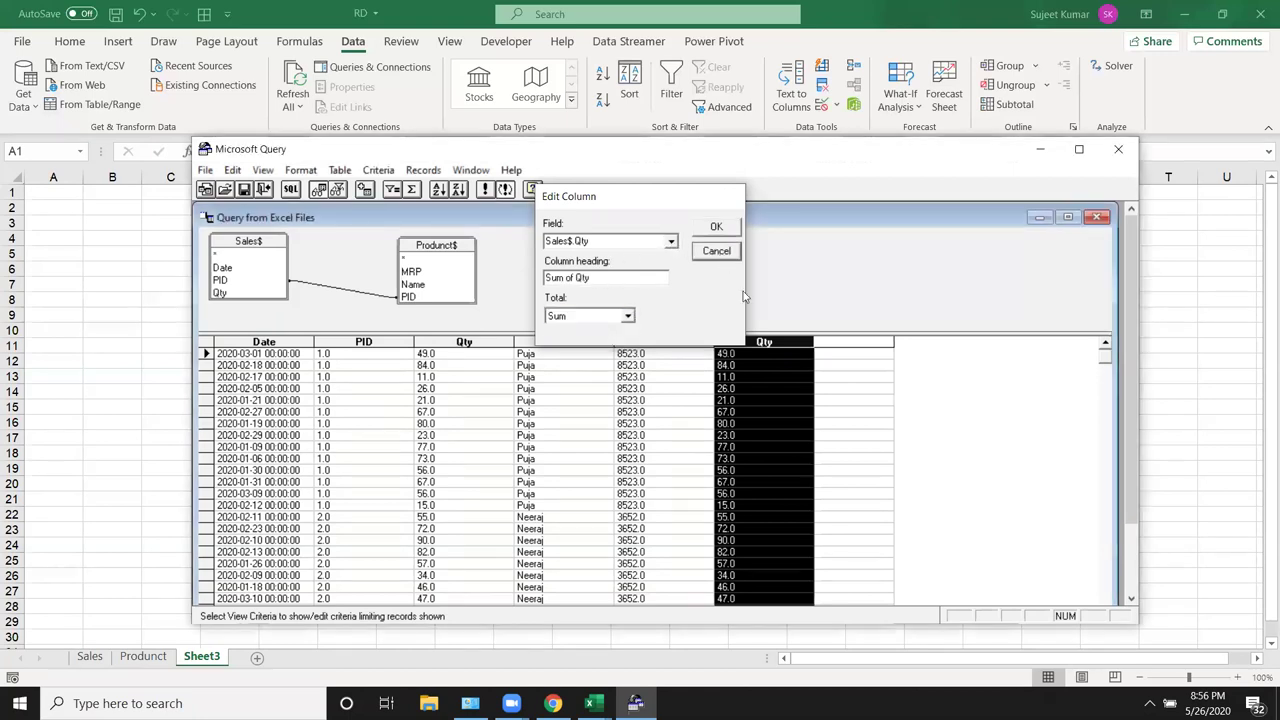
click(793, 360)
Delete the duplicate Qty column from the results grid and bring up the SQL statement
click(777, 343)
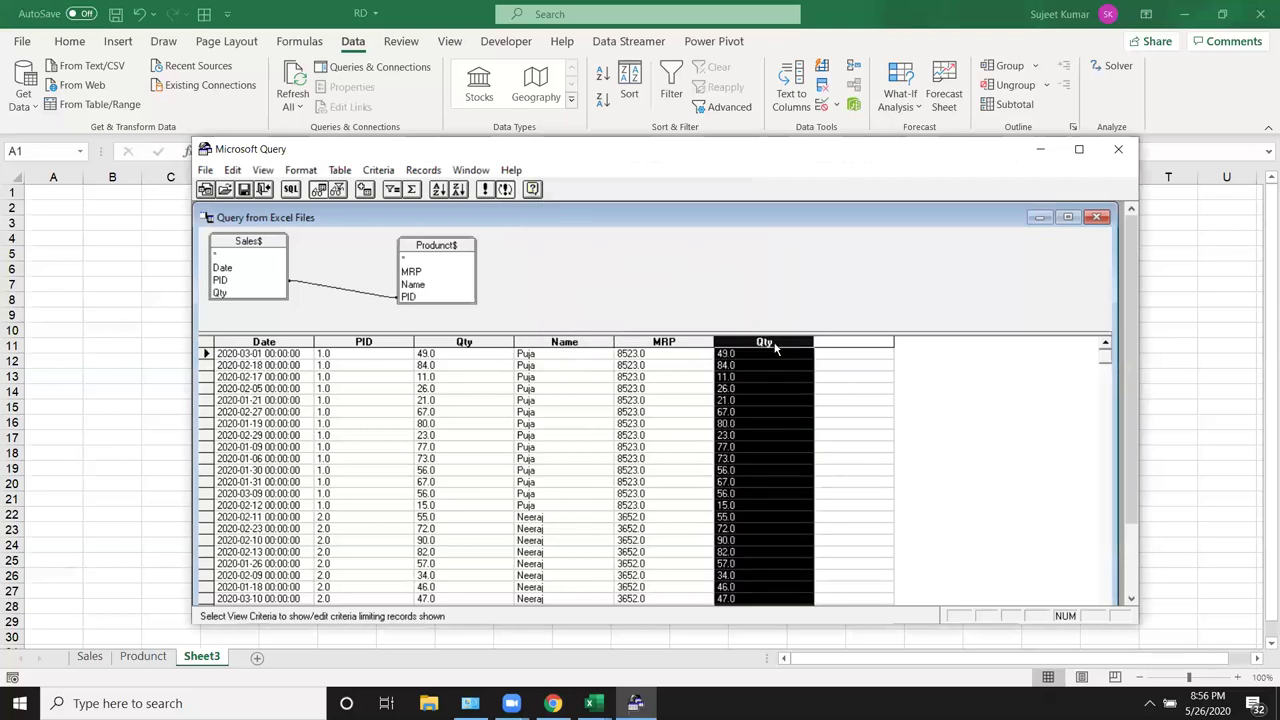
key(Delete)
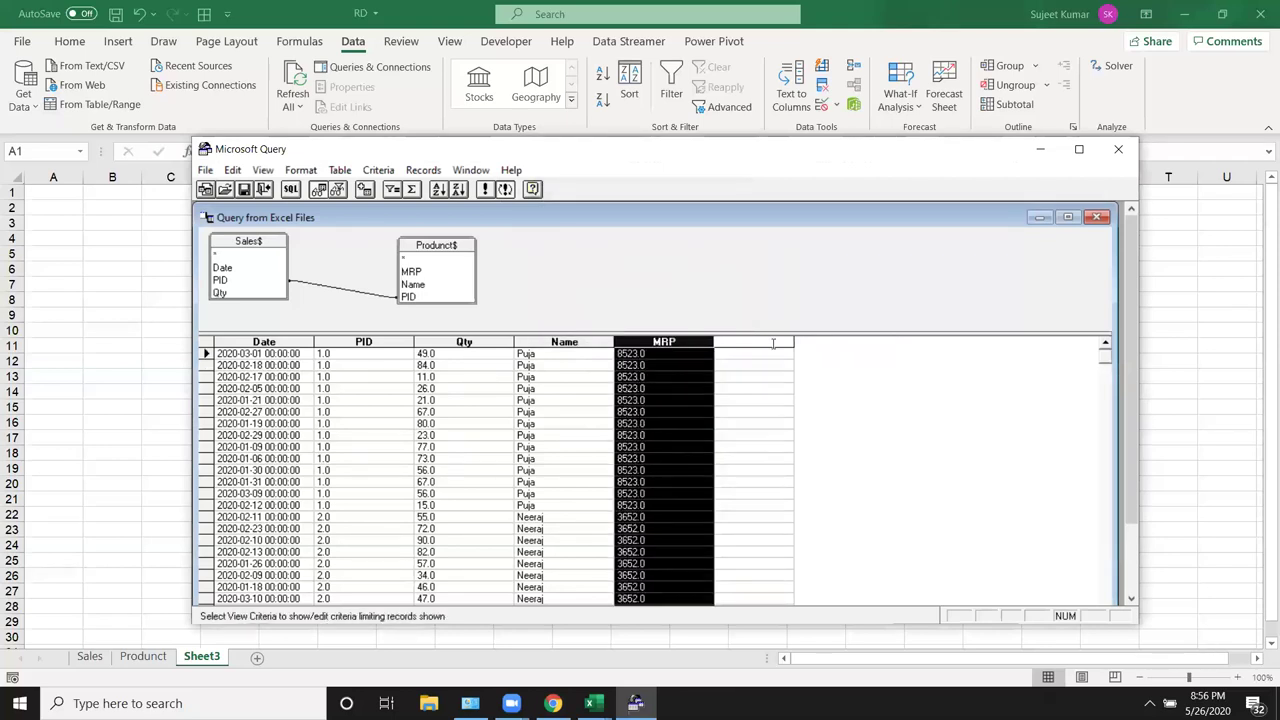
click(773, 343)
click(786, 343)
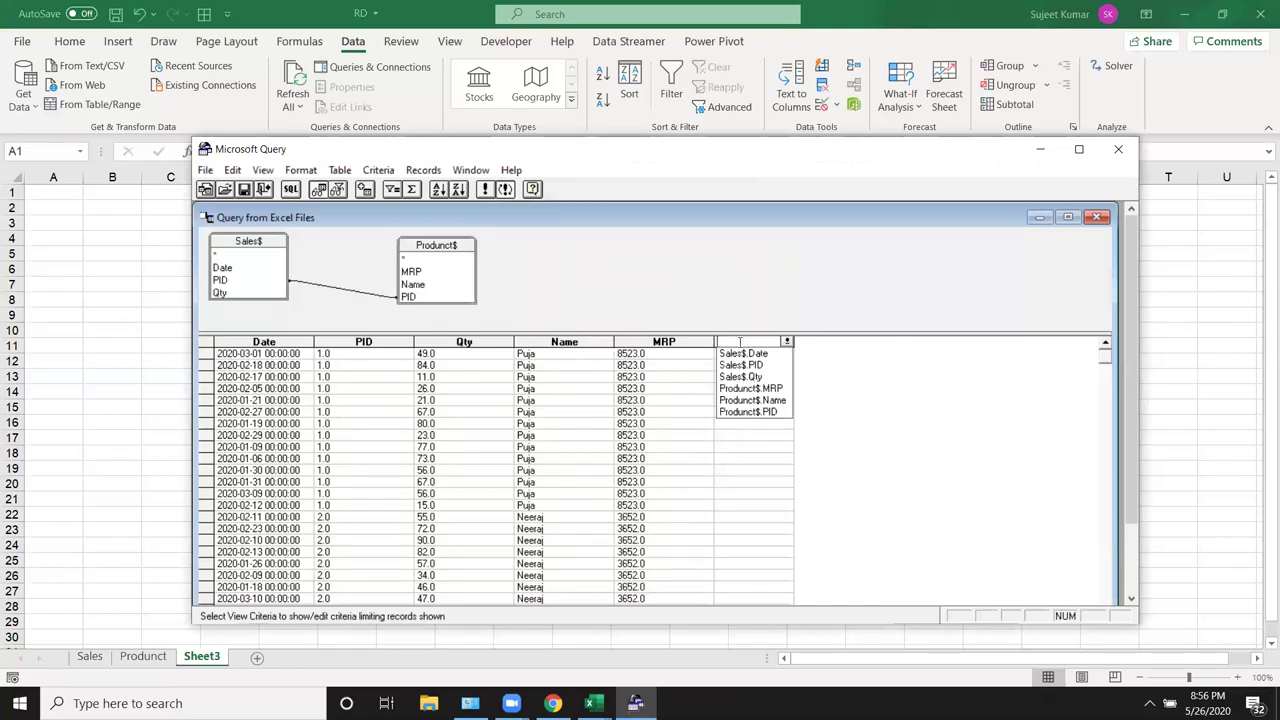
click(711, 292)
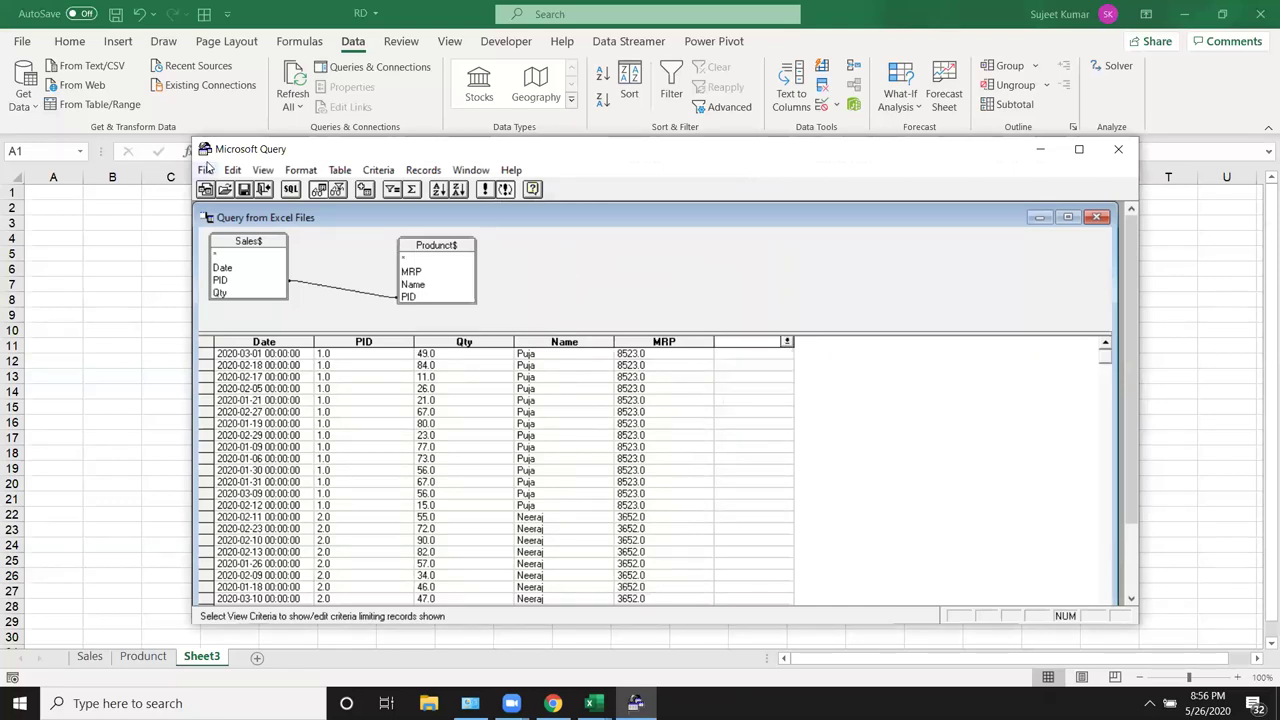
click(290, 189)
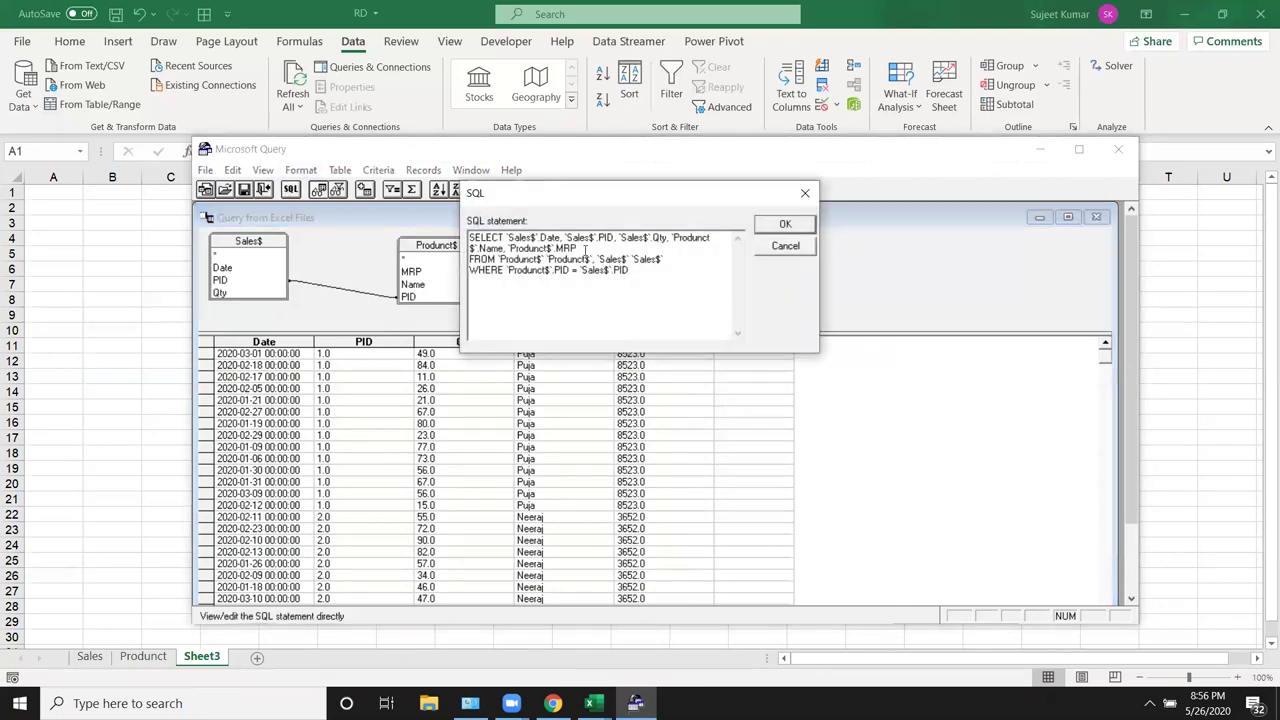
Append 'AMT as Sales$.Qty * Producnt$.MRP' after the MRP field in the SQL select list
click(586, 250)
text(AMT as)
drag(616, 237, 668, 237)
key(ctrl+c)
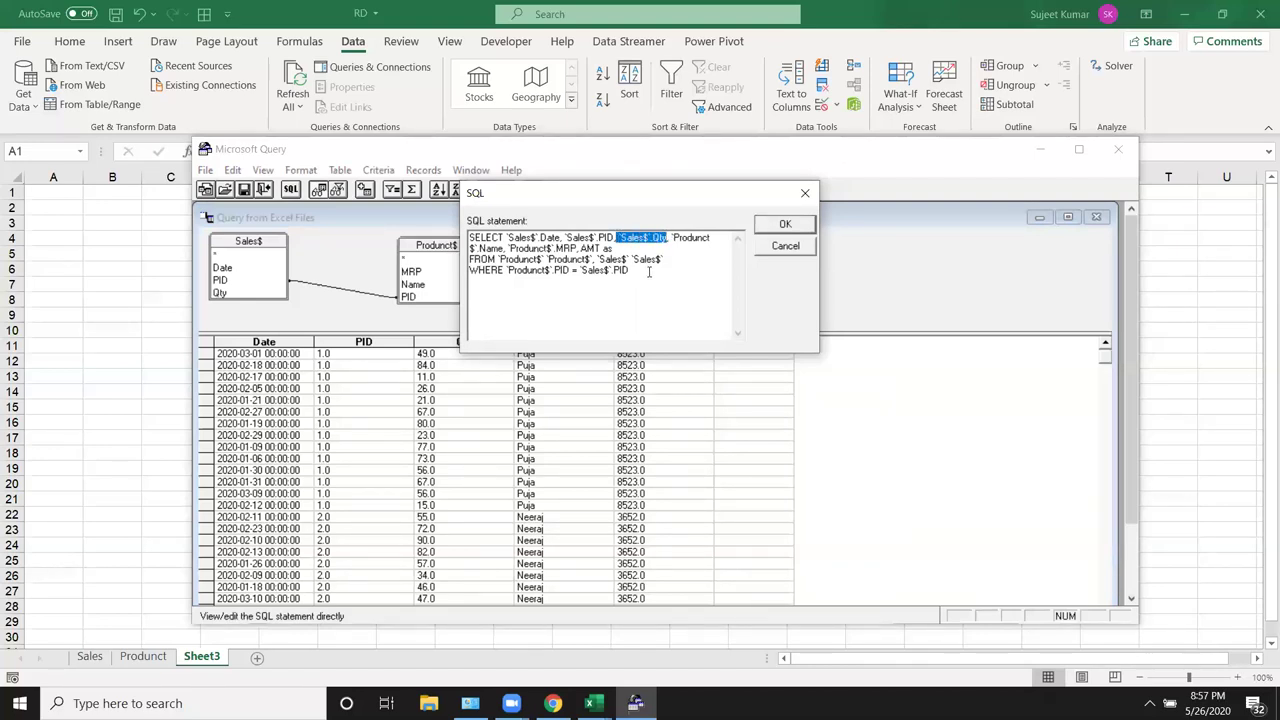
click(636, 250)
key(ctrl+v)
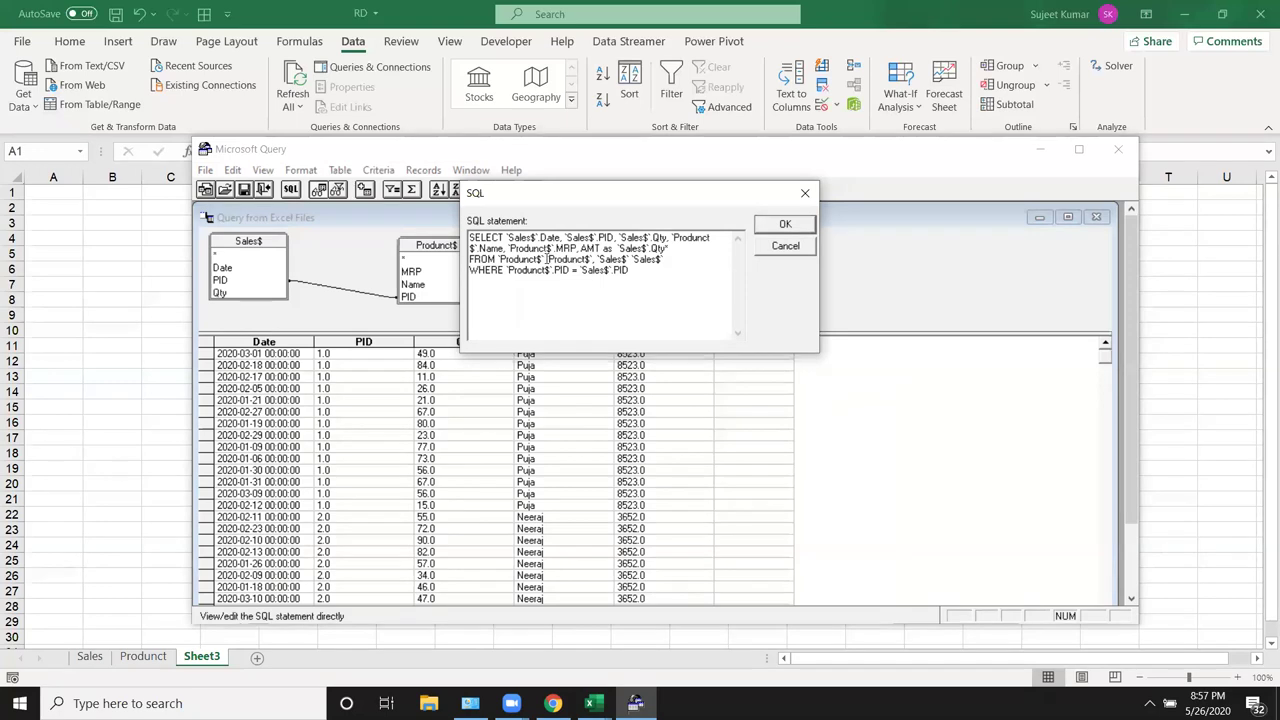
click(509, 248)
drag(507, 248, 577, 249)
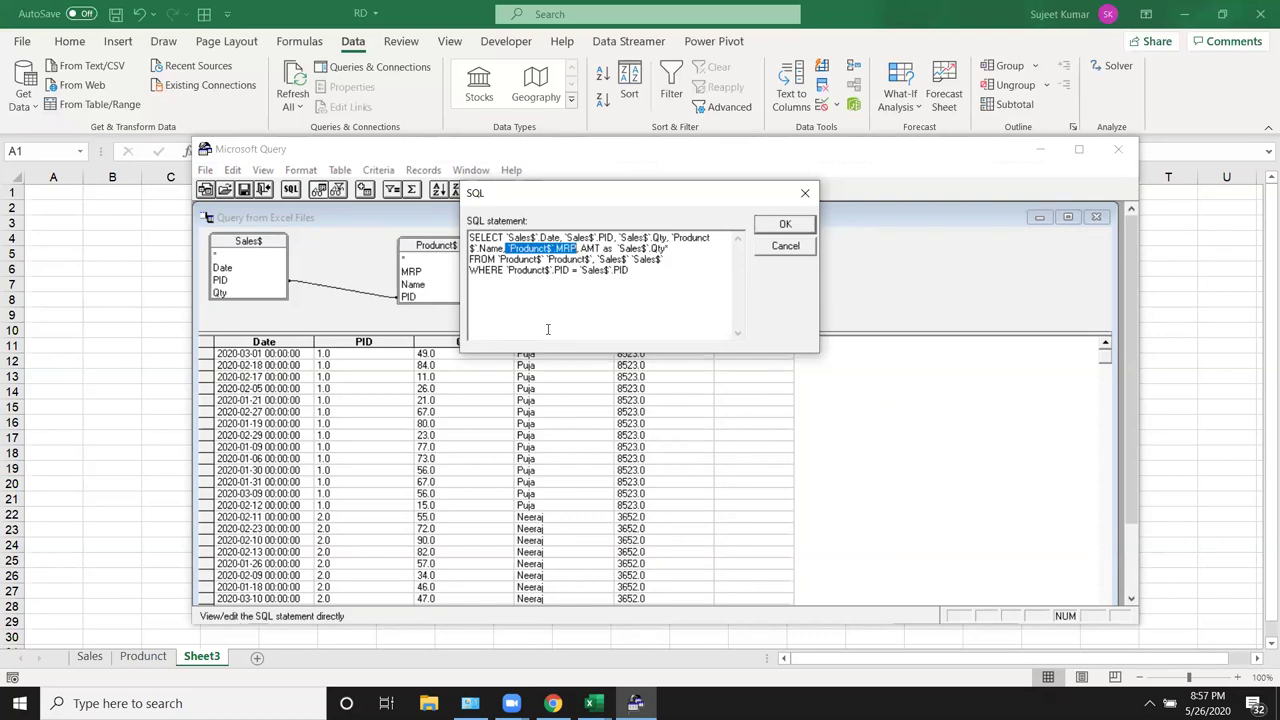
click(684, 251)
text(`Produnct$`.MRP)
Apply the edited SQL, accepting the graphical warning and dismissing the "Didn't expect '*'" error
click(775, 228)
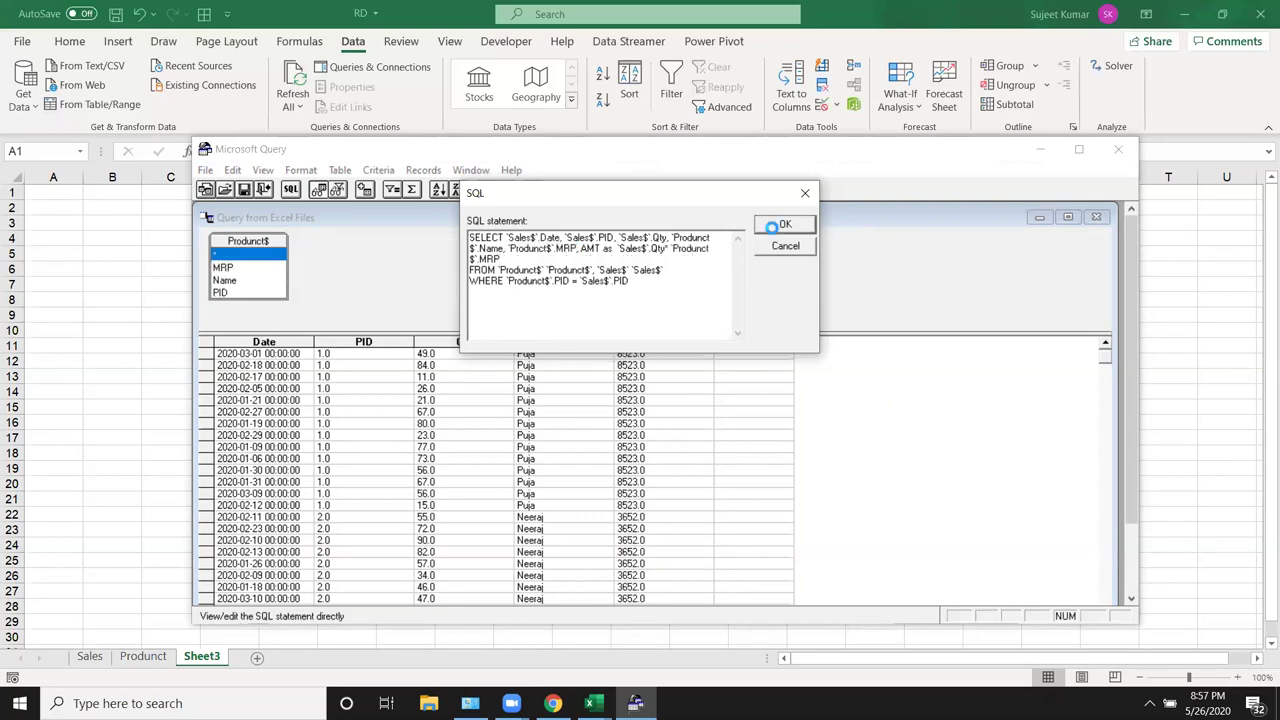
click(558, 293)
click(576, 297)
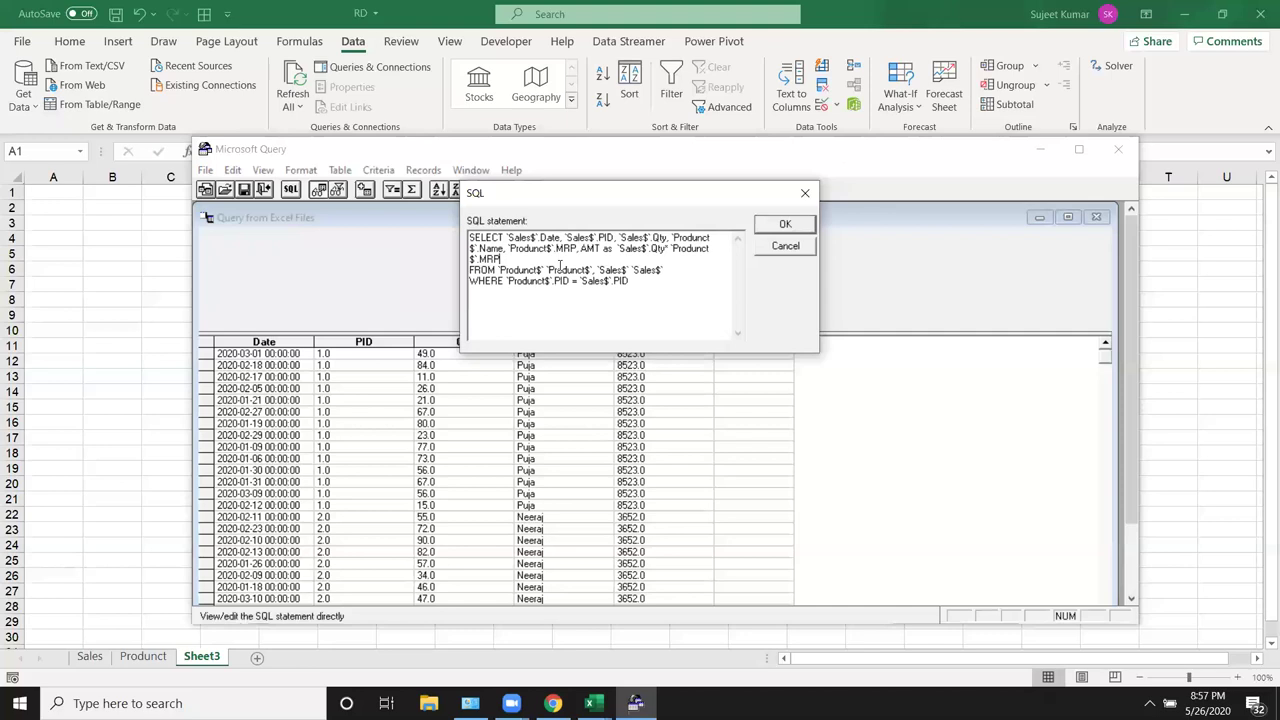
click(667, 248)
click(648, 279)
Retry the AMT expression with AMT quoted, dismissing the repeated asterisk errors
click(786, 230)
click(578, 295)
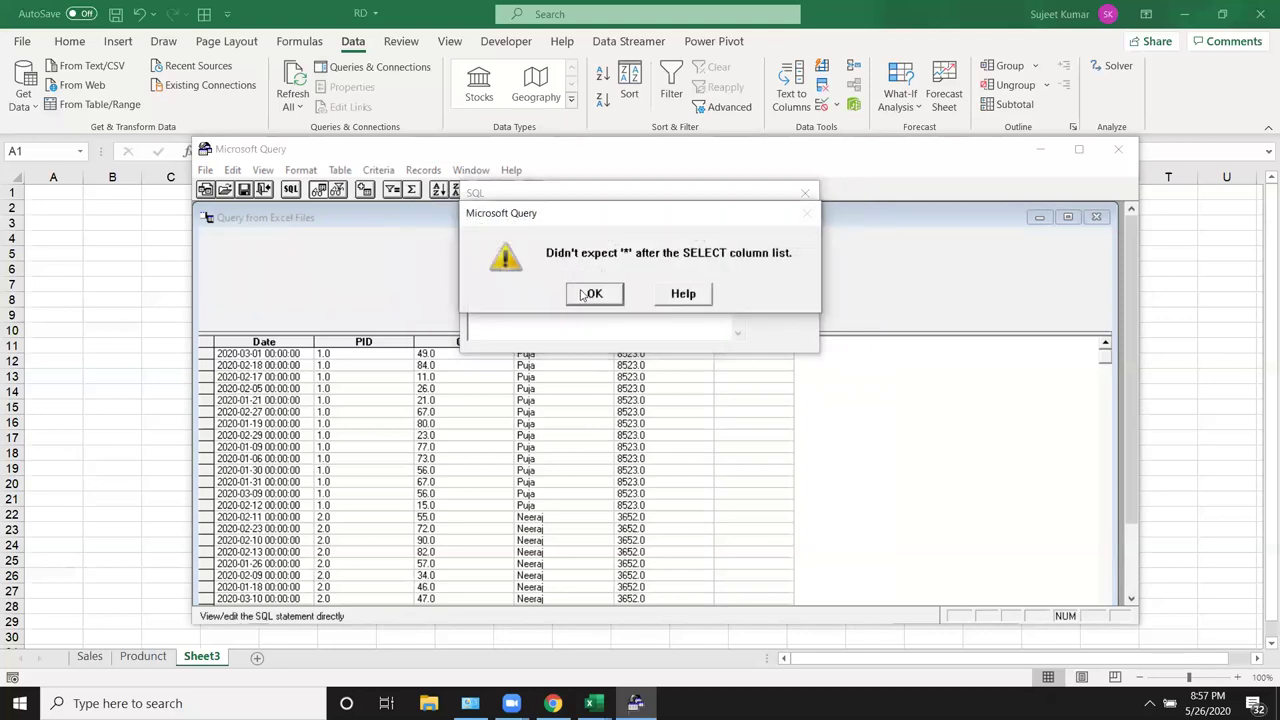
click(586, 291)
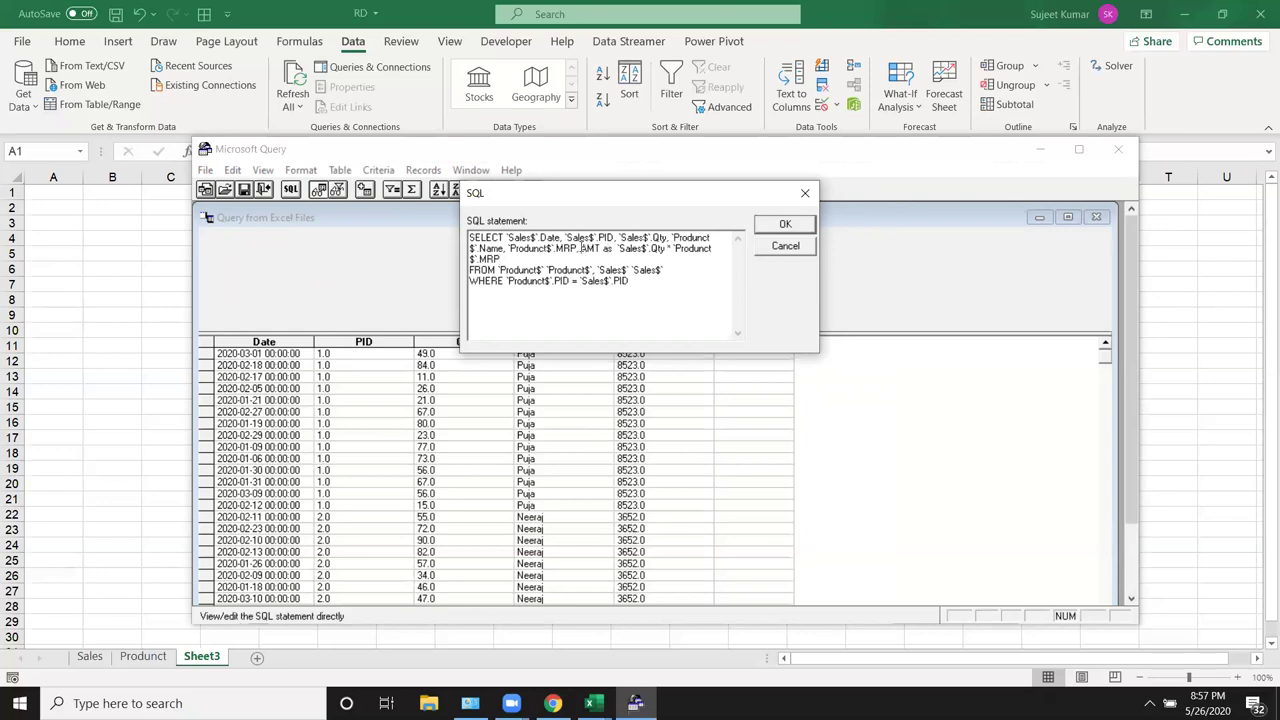
click(580, 248)
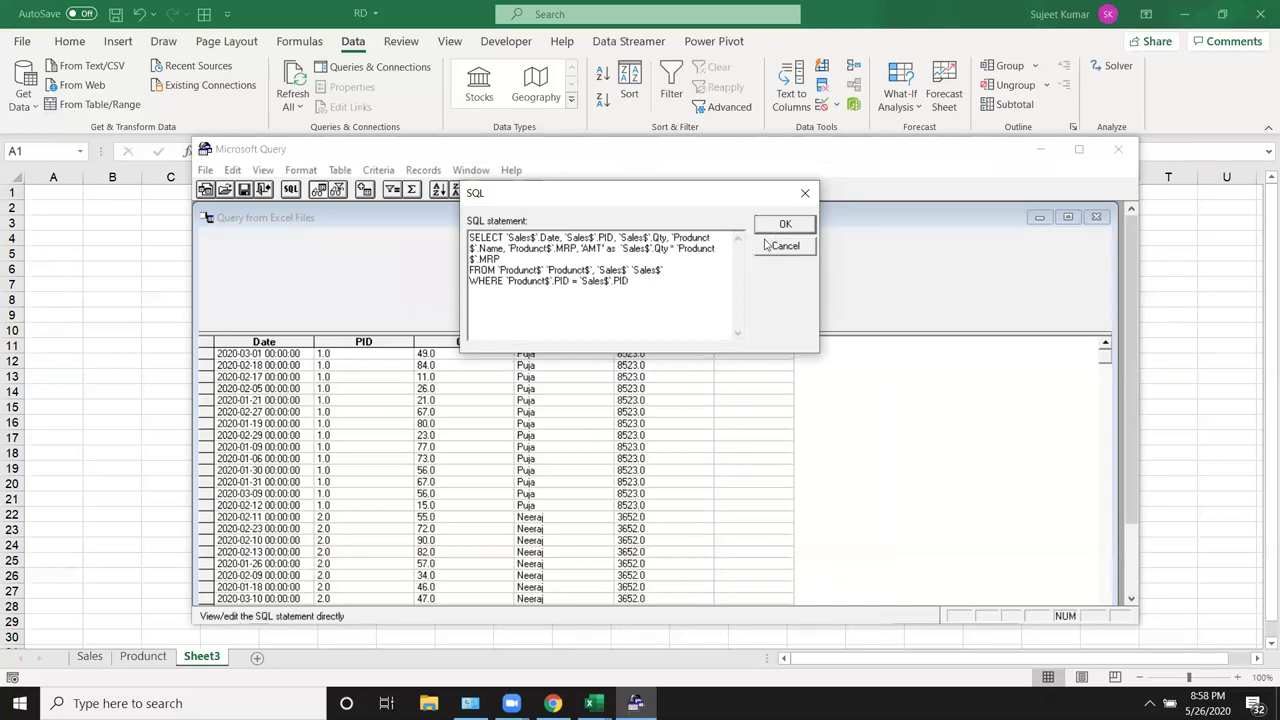
click(785, 224)
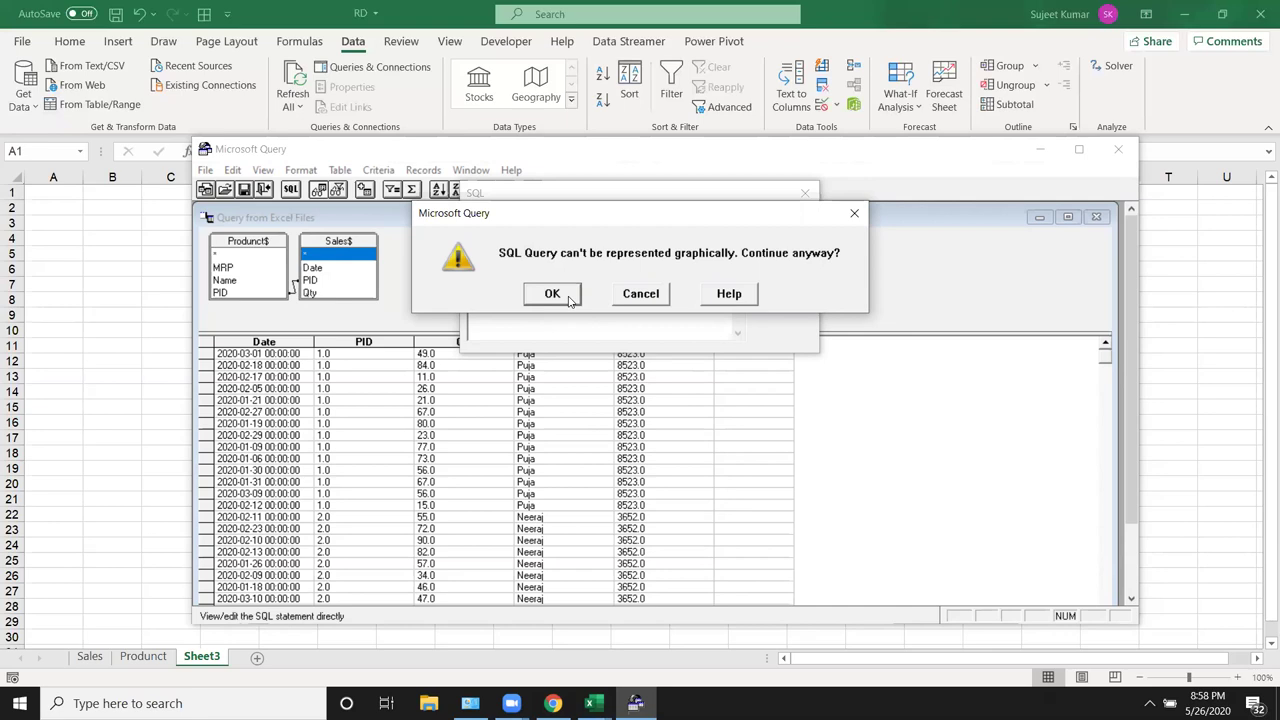
click(569, 300)
click(569, 300)
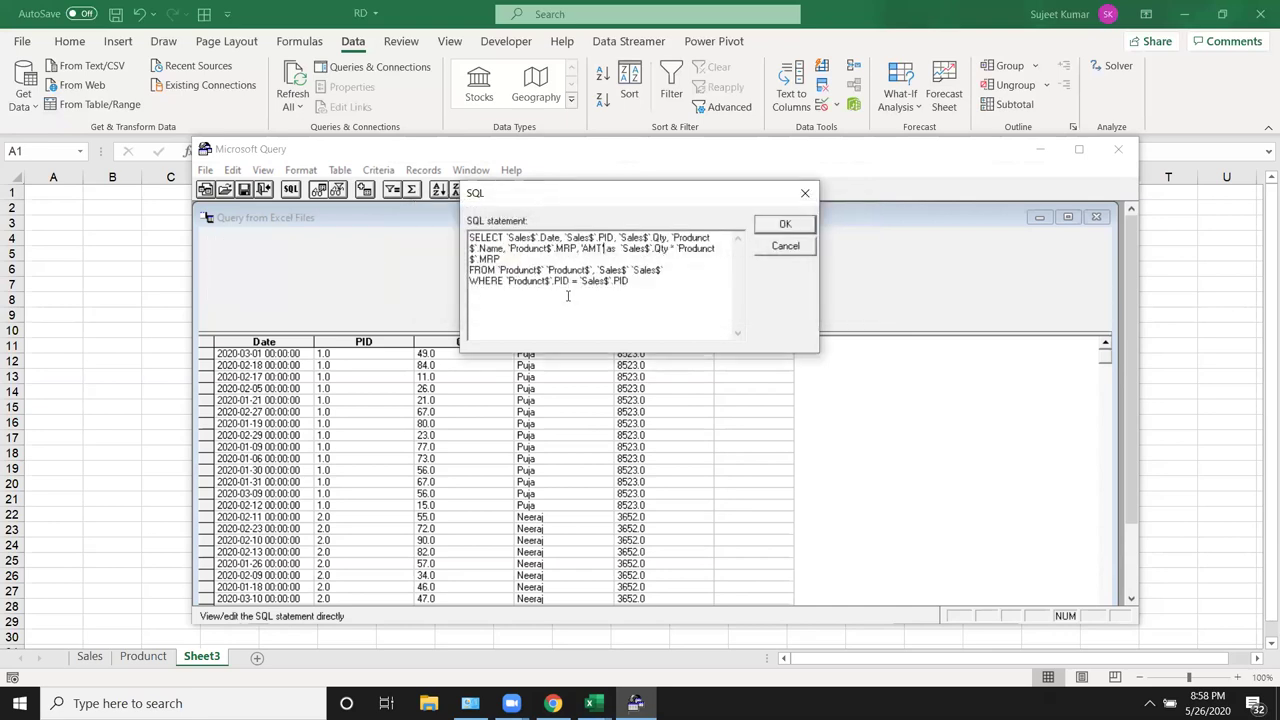
click(771, 226)
click(558, 298)
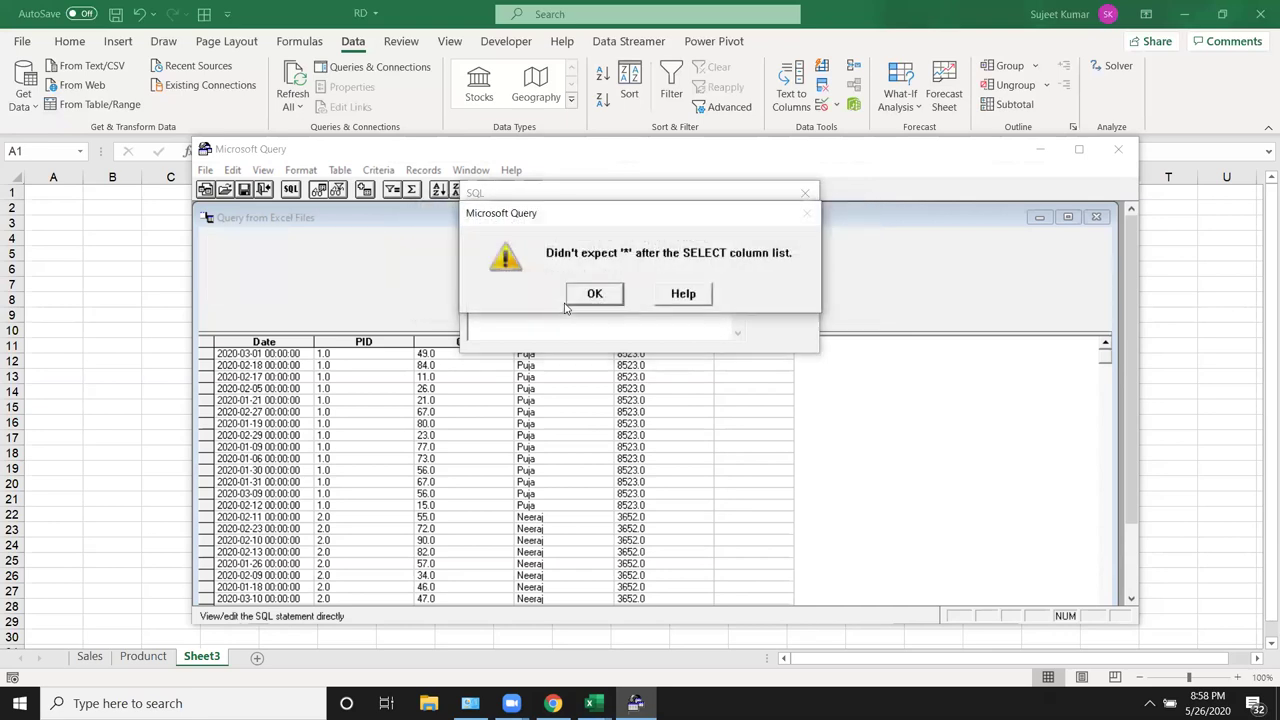
click(590, 293)
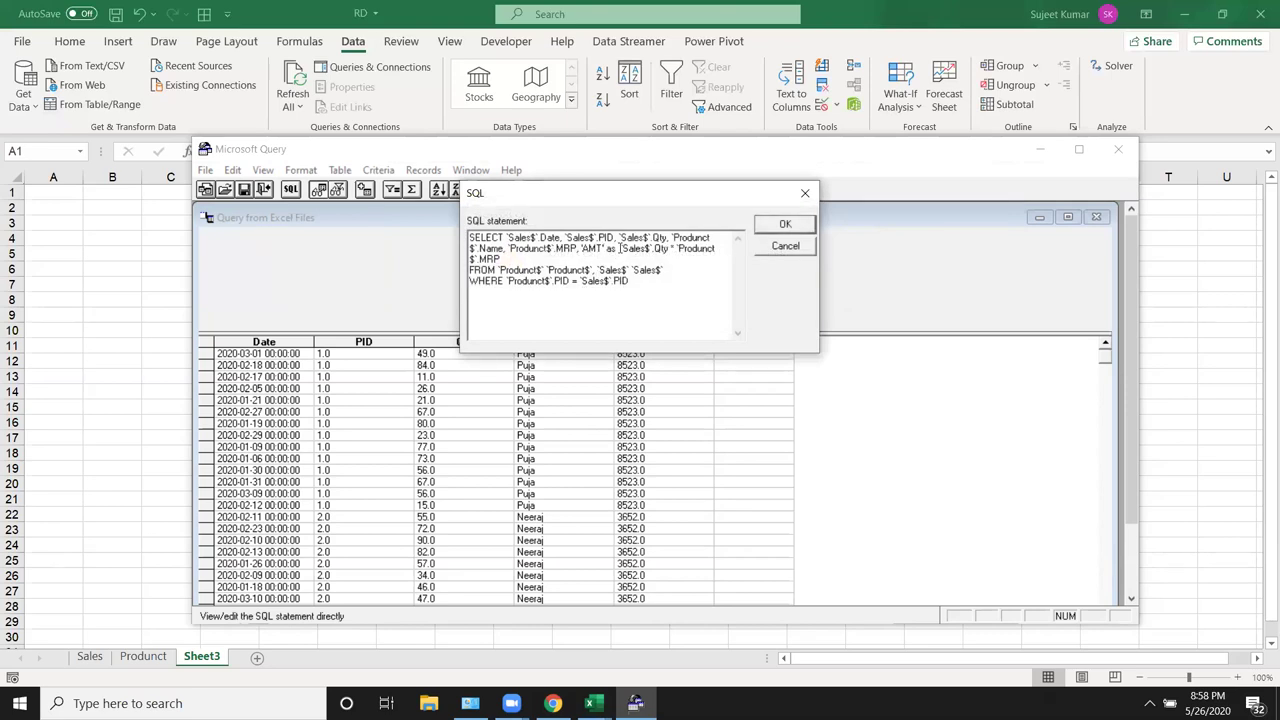
Replace the quotes with parentheses around the expression, then cancel the SQL edits after another error
key(BackSpace)
key(Left)
key(Left)
key(Left)
key(BackSpace)
key(Right)
key(Right)
key(Right)
key(Right)
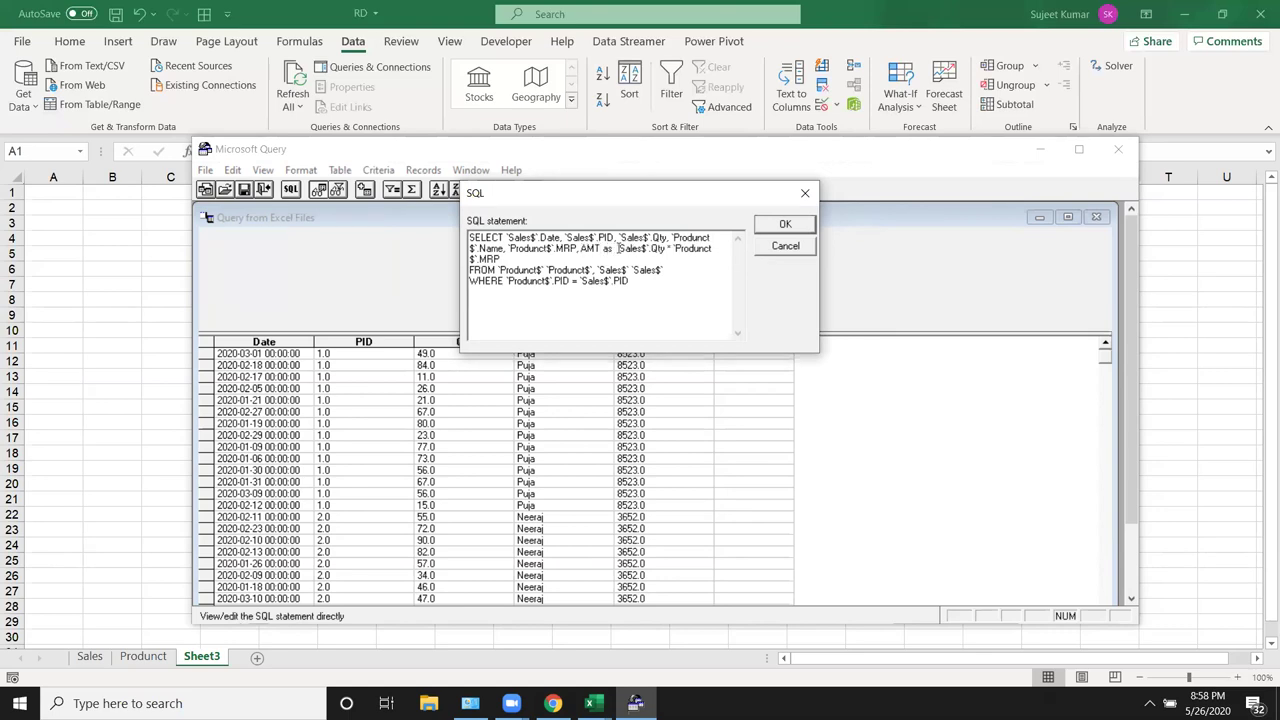
text(()
click(516, 258)
click(782, 224)
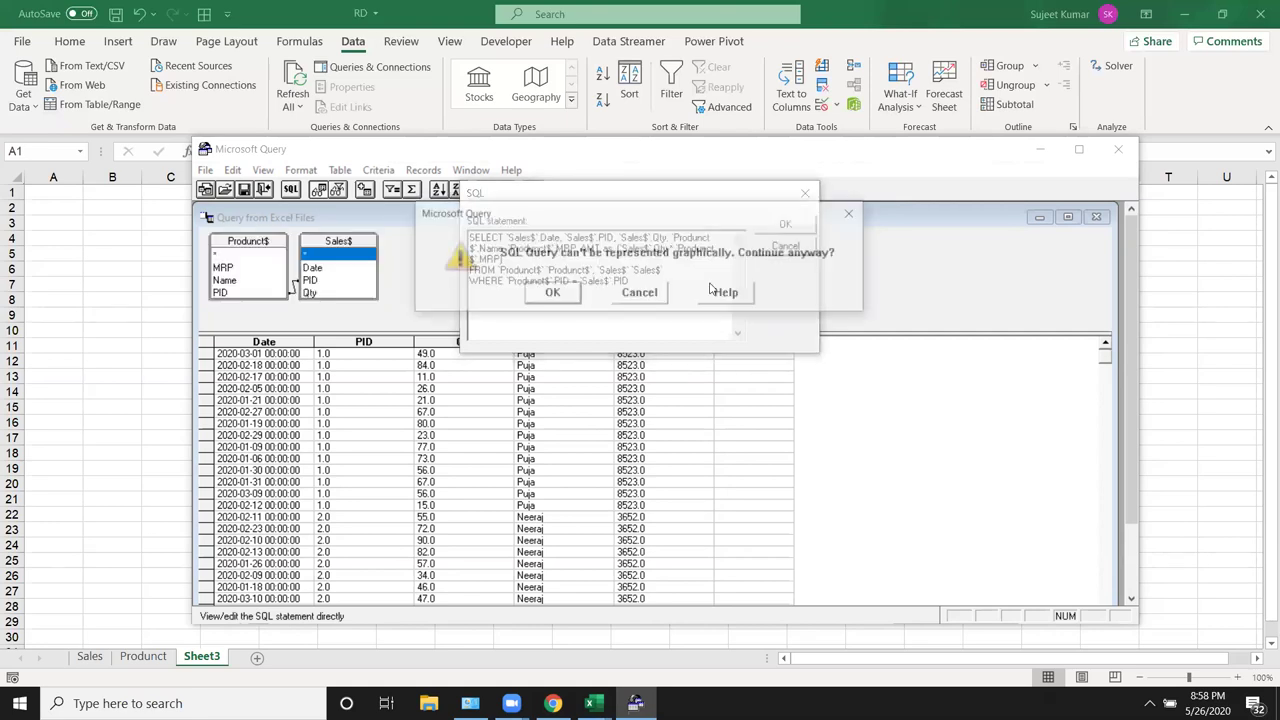
click(569, 299)
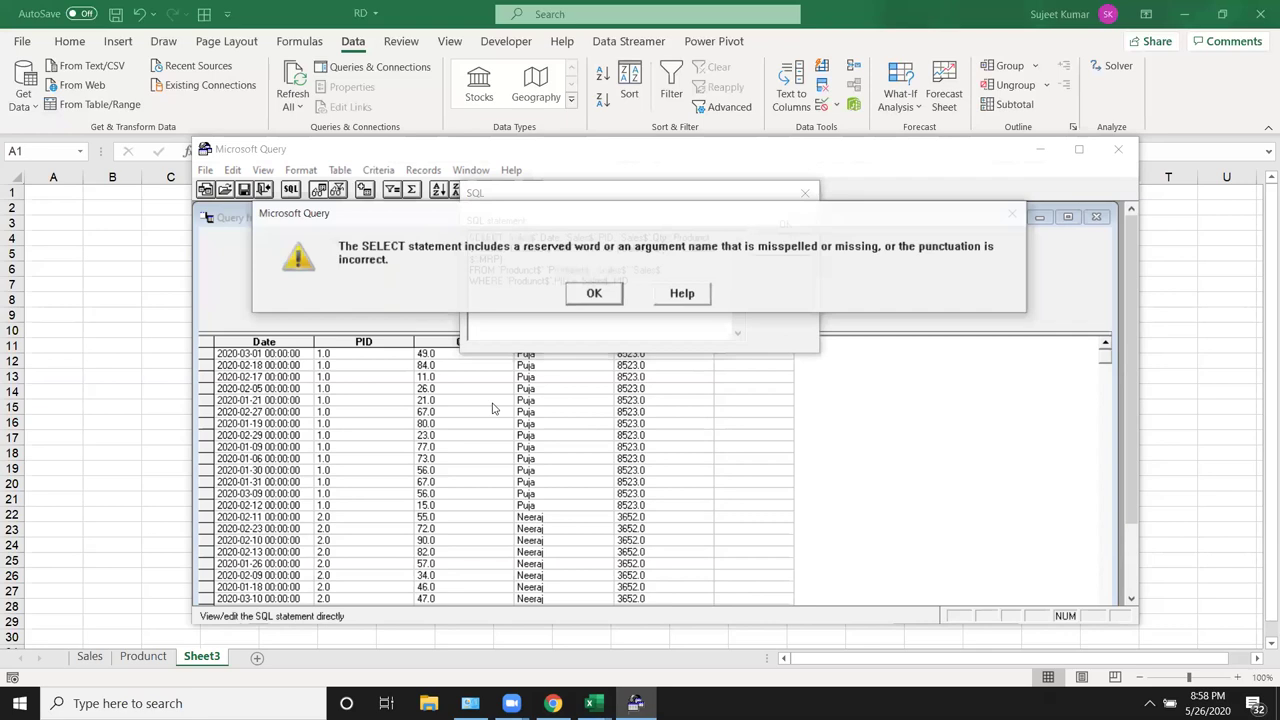
click(590, 296)
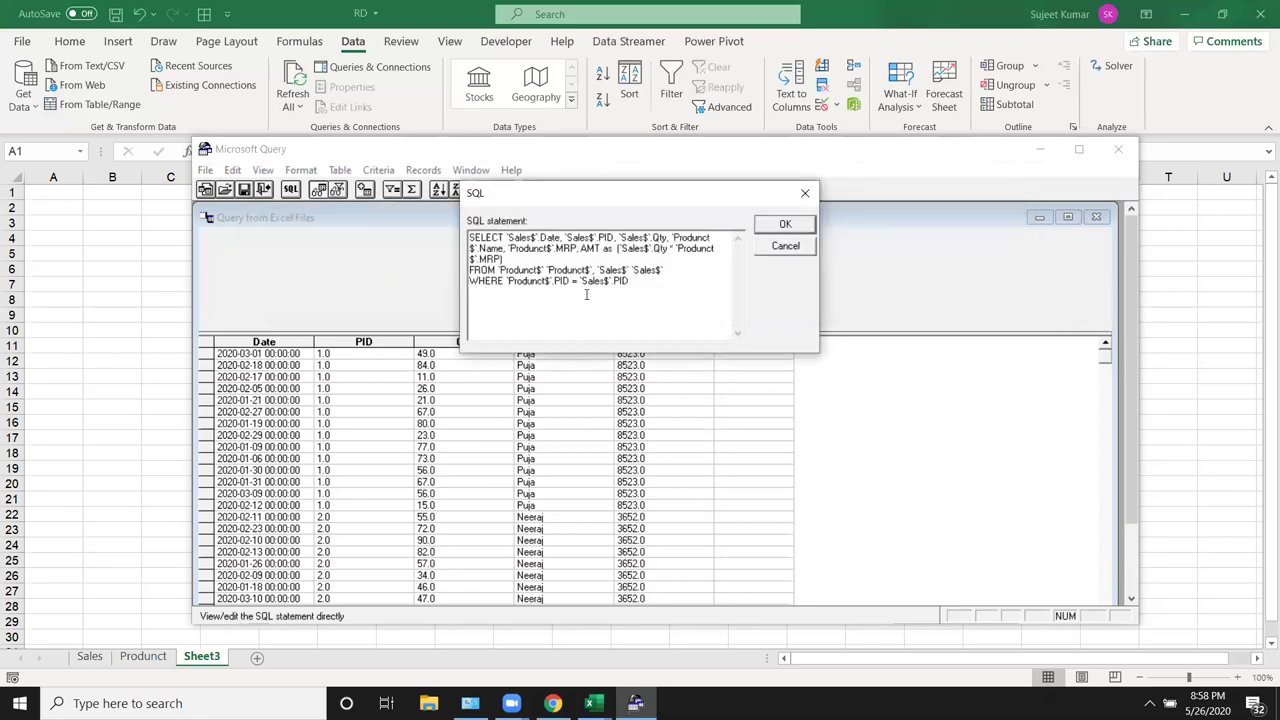
click(785, 248)
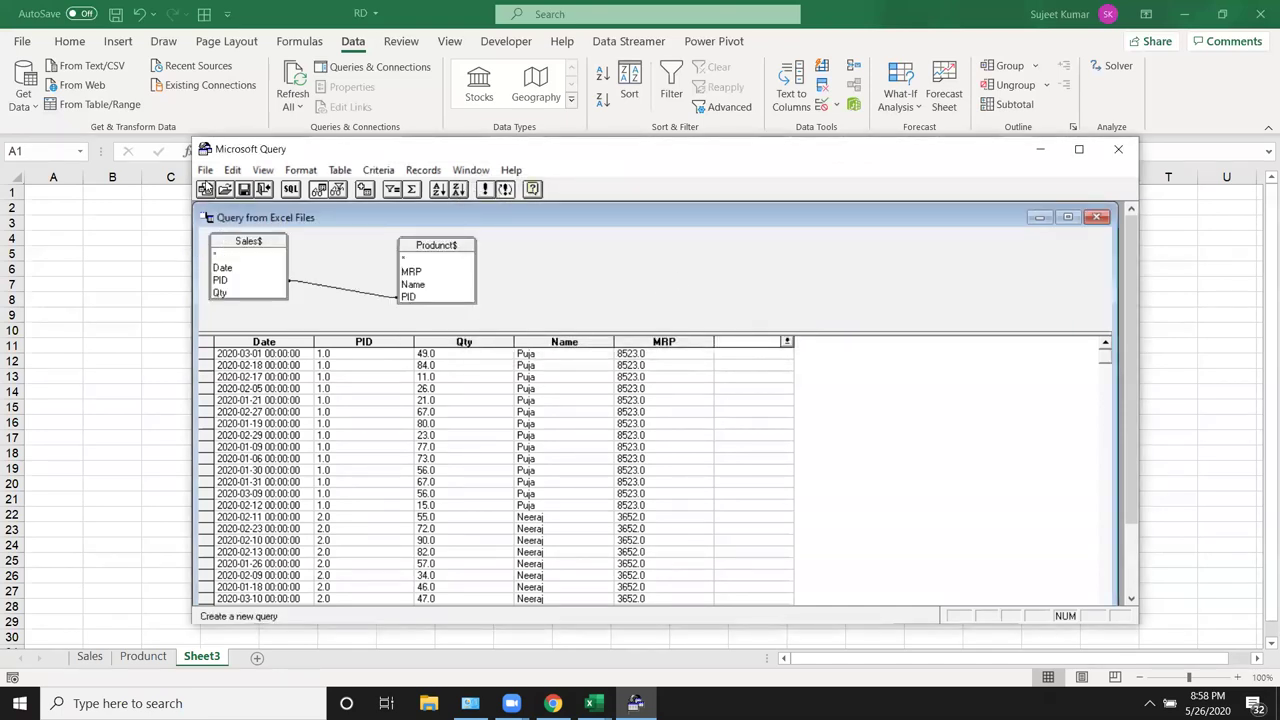
Use File > Return Data to Microsoft Excel to send the joined Sales/Product results
click(204, 170)
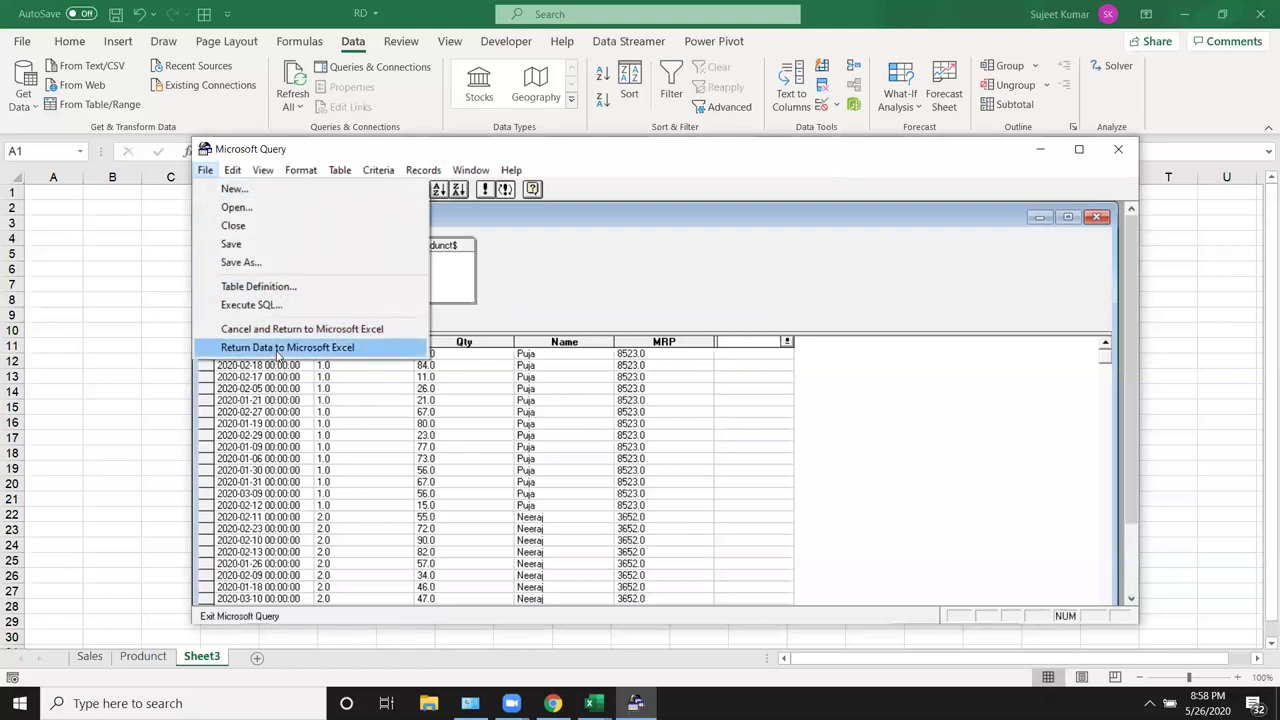
click(278, 350)
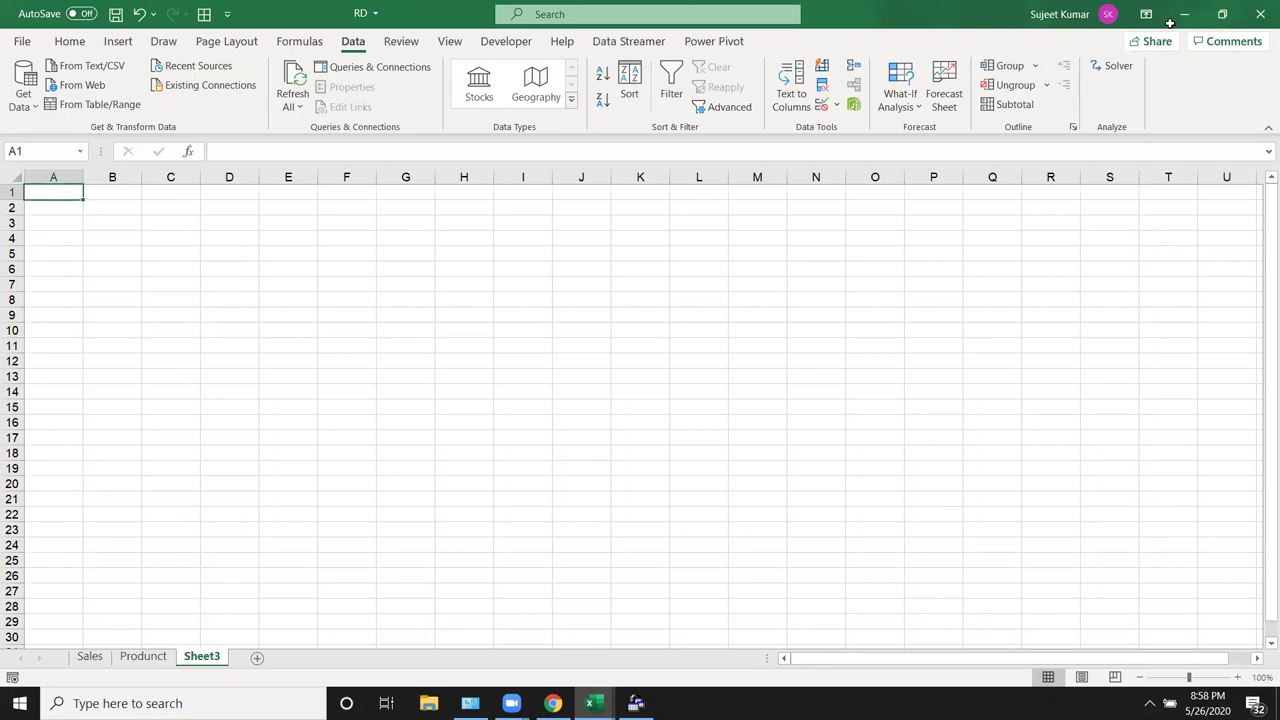
Import the query results as a table at $A$1 of Sheet3, then switch to the RD workbook
click(636, 703)
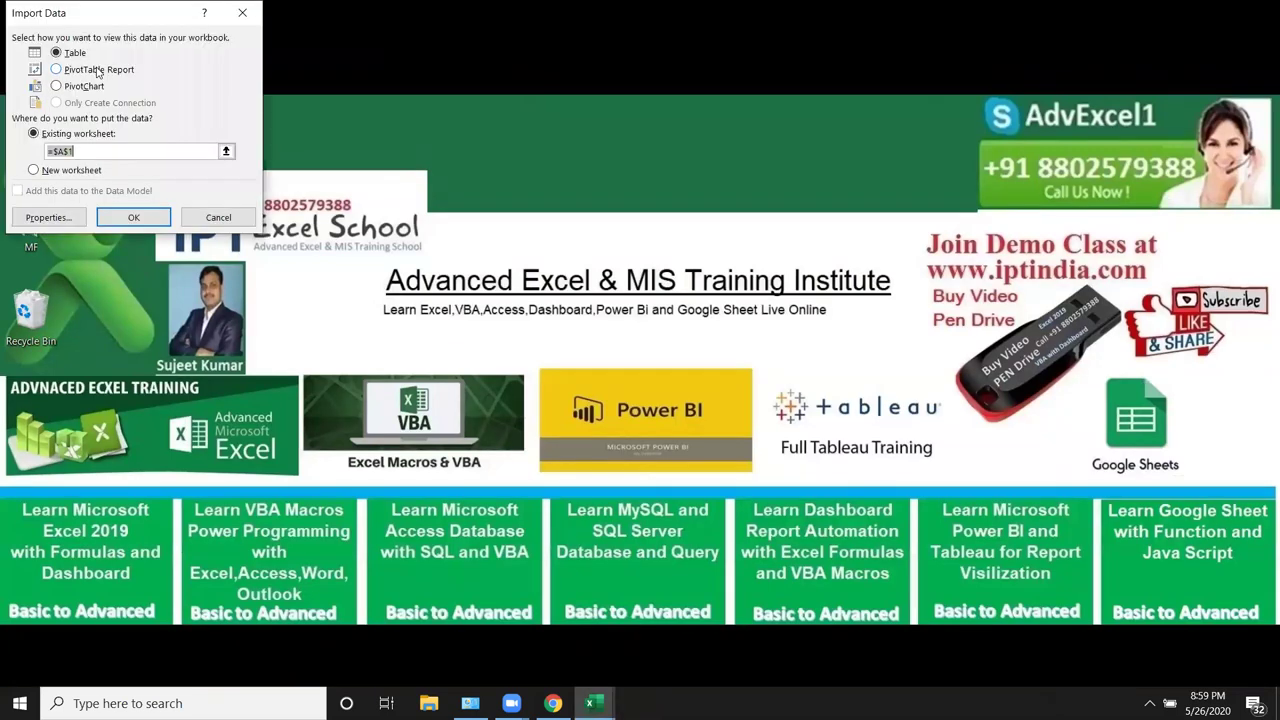
click(133, 217)
mouse_move(594, 703)
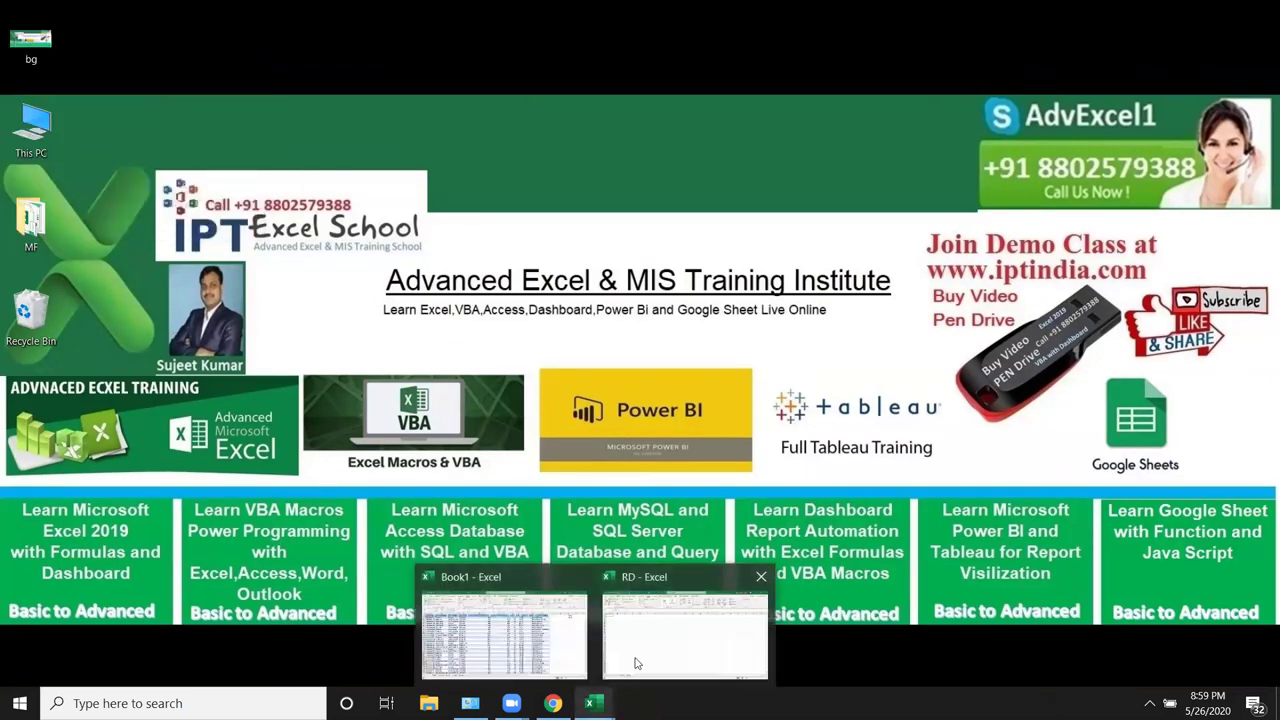
click(636, 663)
click(130, 240)
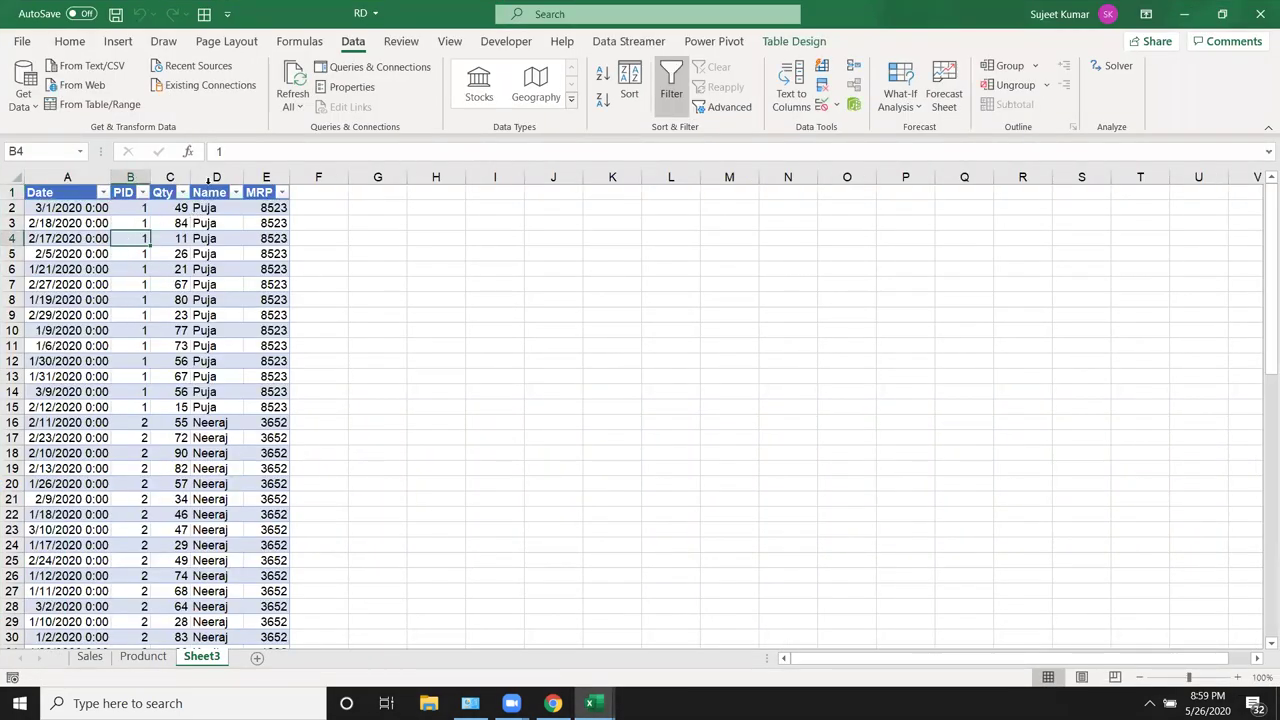
Briefly select the Name and MRP columns, then minimise the RD workbook to the desktop
drag(208, 178, 265, 178)
click(230, 300)
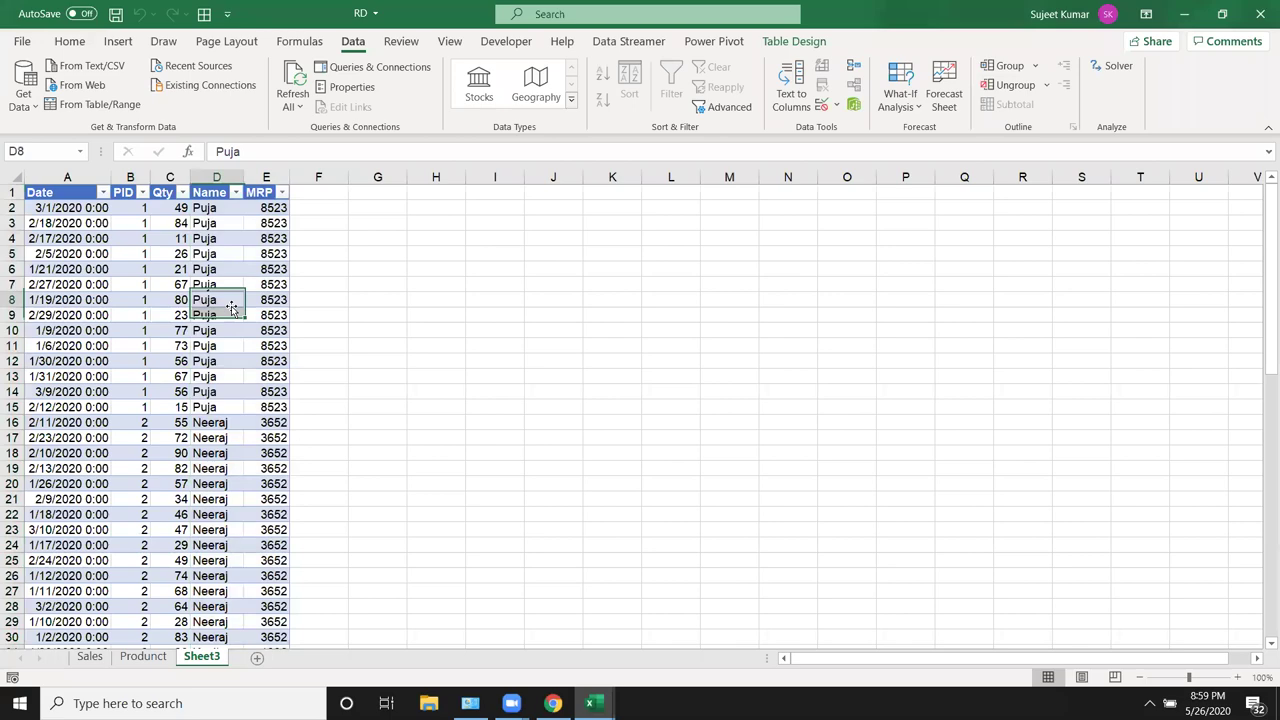
click(1184, 14)
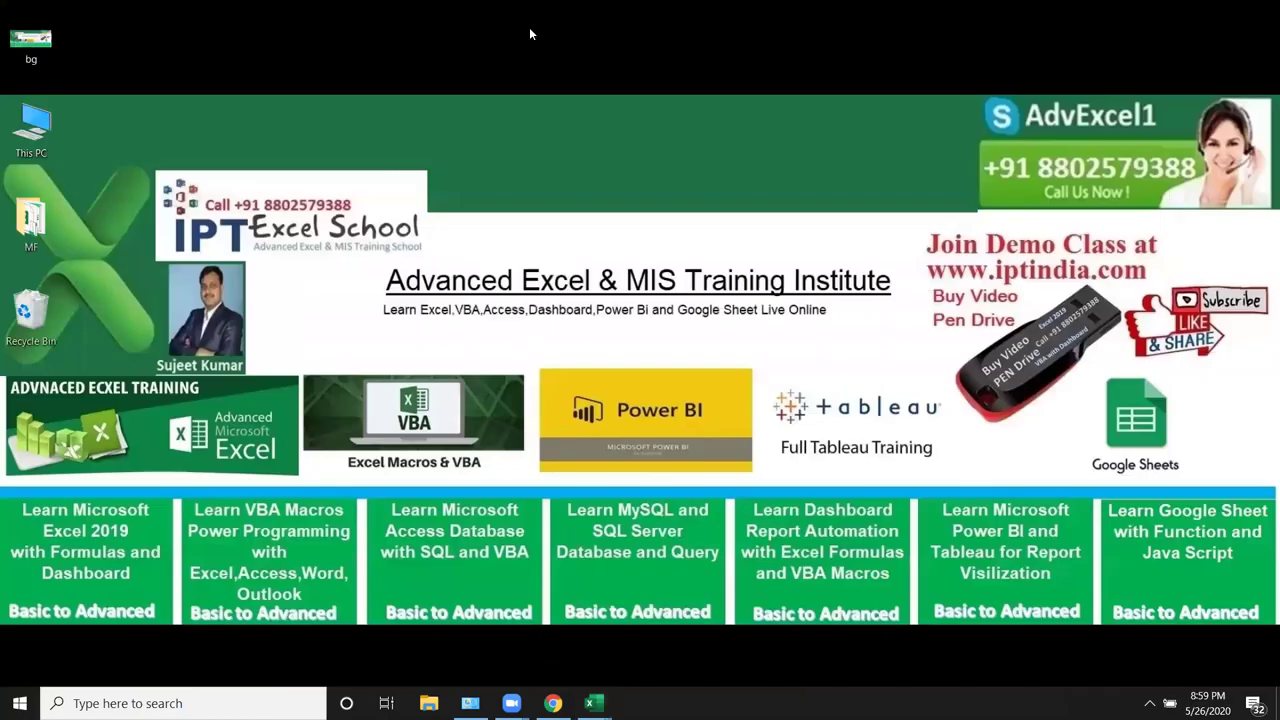